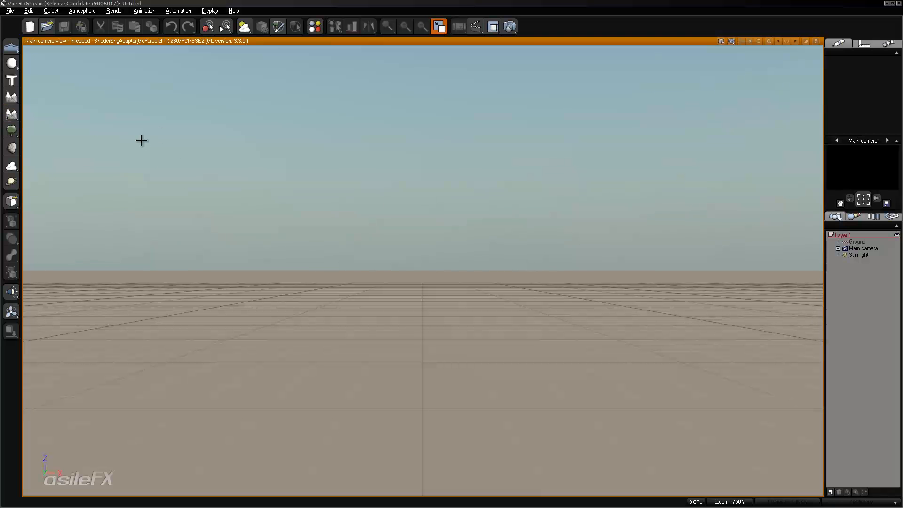
Add a procedural terrain to the scene and open it in the Terrain Editor
{"action": "left_click", "coordinate": [11, 97]}
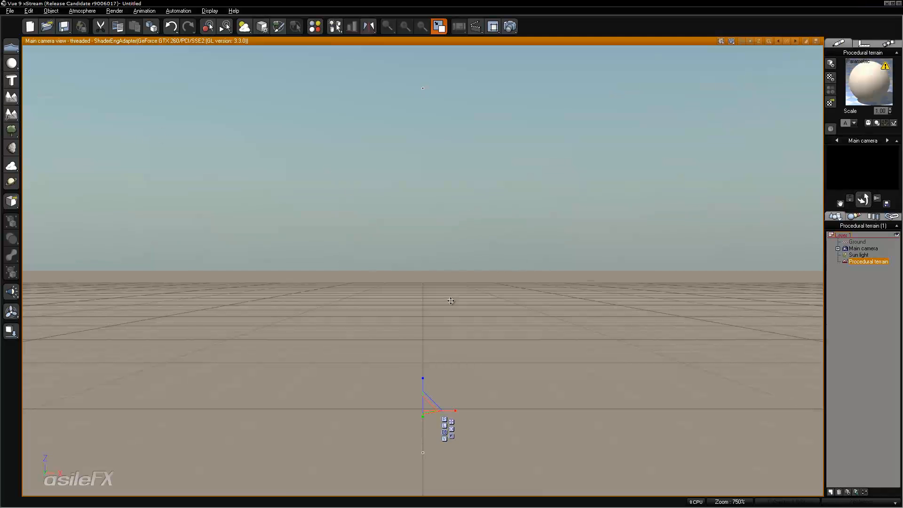
{"action": "right_click_drag", "start_coordinate": [466, 281], "coordinate": [448, 270]}
{"action": "scroll", "coordinate": [447, 268], "scroll_direction": "down", "scroll_amount": 5}
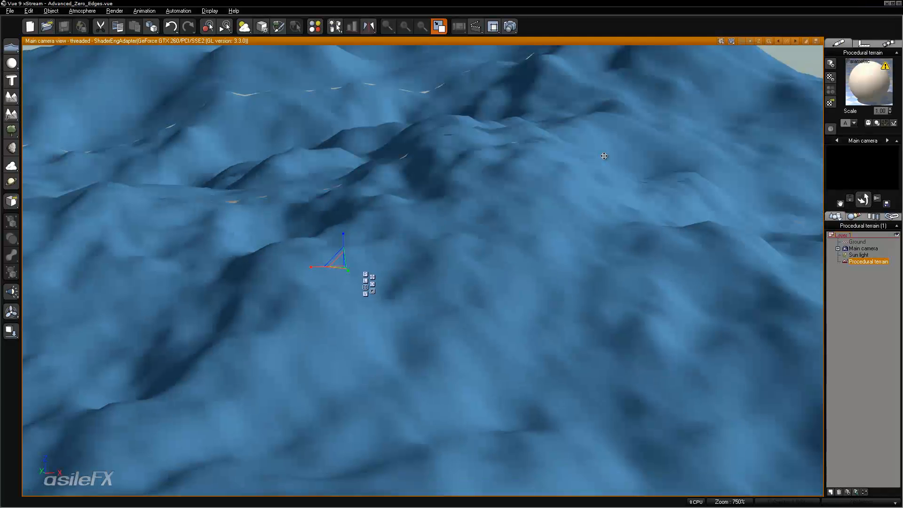
{"action": "double_click", "coordinate": [605, 155]}
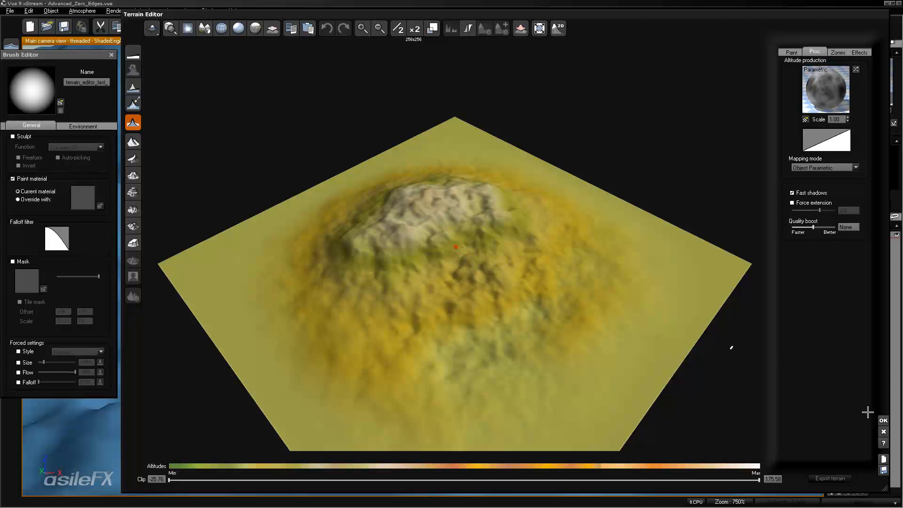
Close the Terrain Editor and reopen it for the procedural terrain
{"action": "left_click", "coordinate": [884, 421]}
{"action": "right_click", "coordinate": [464, 313]}
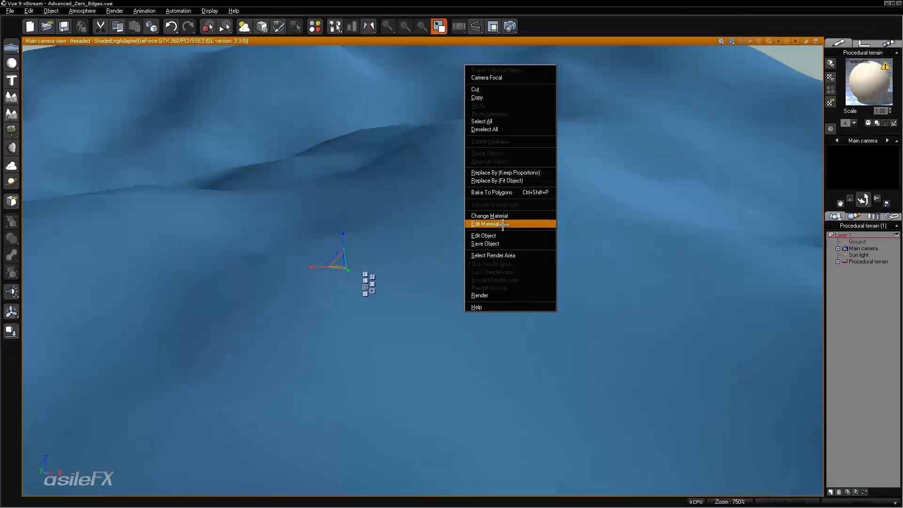
{"action": "left_click", "coordinate": [503, 235]}
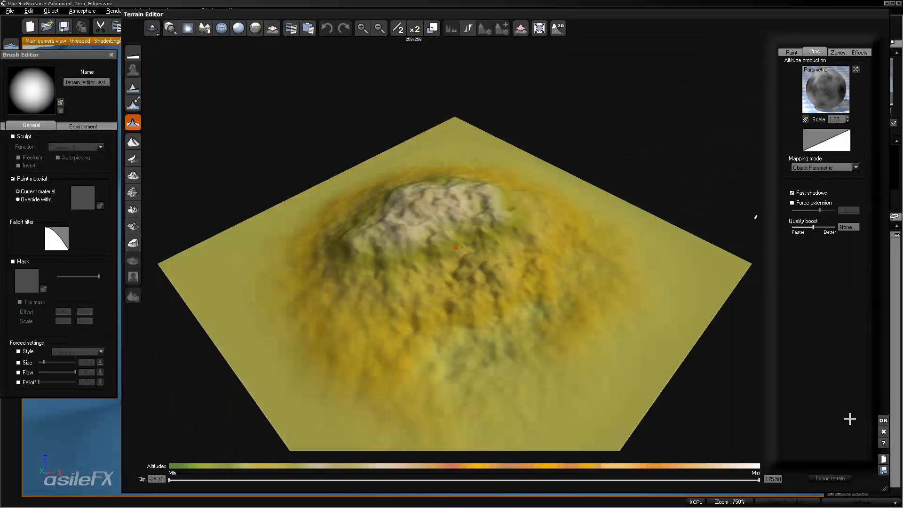
{"action": "left_click", "coordinate": [884, 420]}
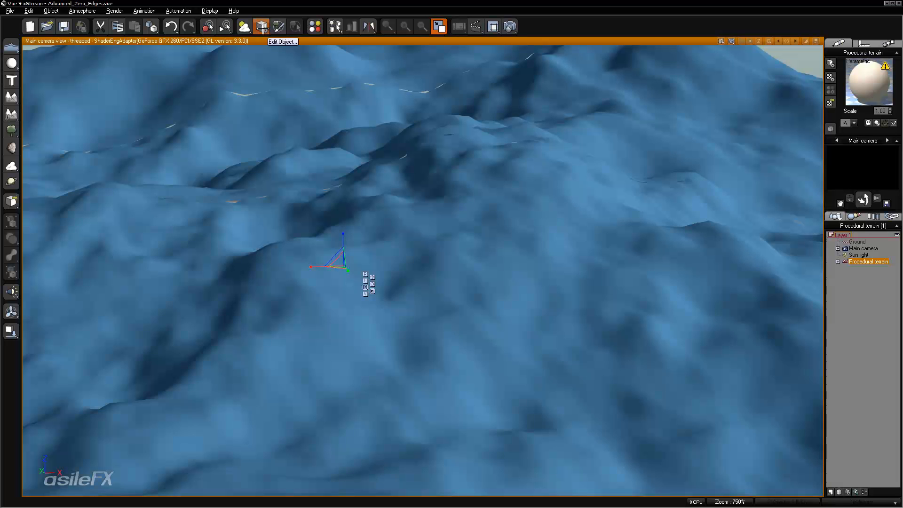
{"action": "left_click", "coordinate": [830, 65]}
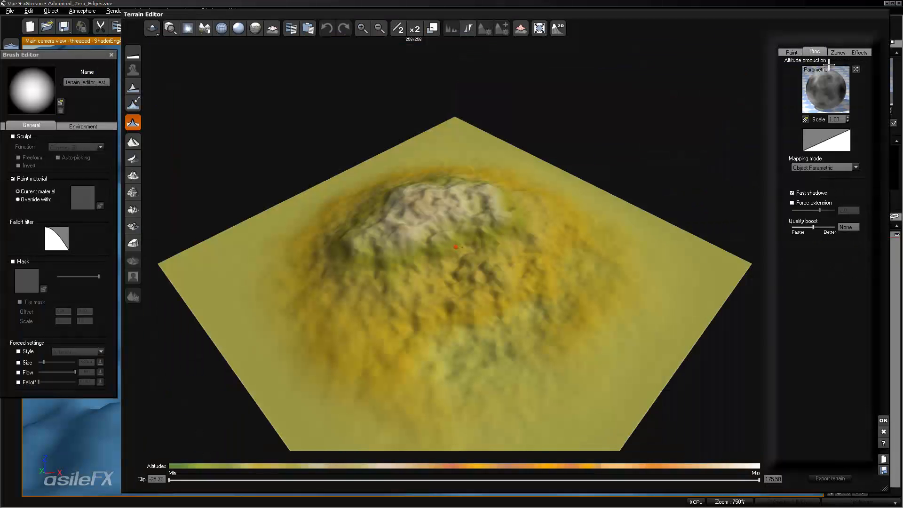
{"action": "left_click", "coordinate": [883, 420]}
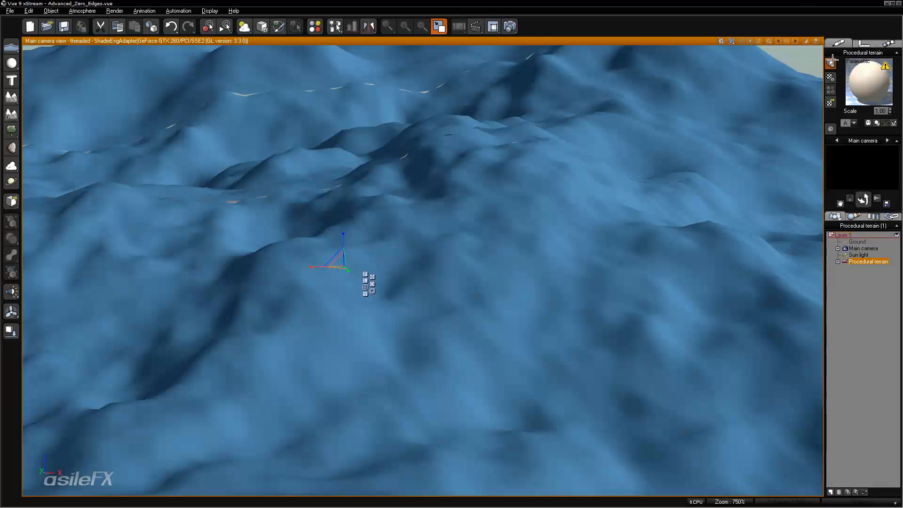
{"action": "left_click", "coordinate": [832, 61]}
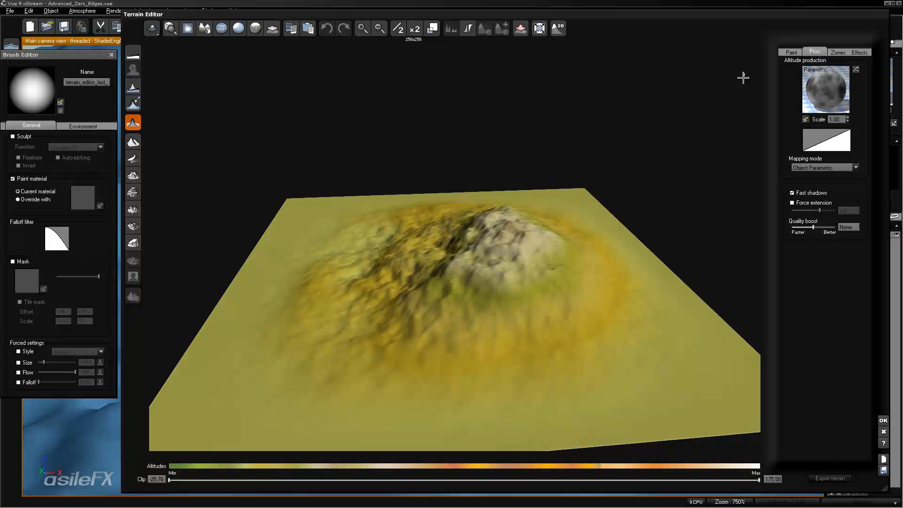
Switch the terrain's zero edges off and back on, comparing its borders from several angles
{"action": "right_click_drag", "start_coordinate": [409, 99], "coordinate": [378, 264]}
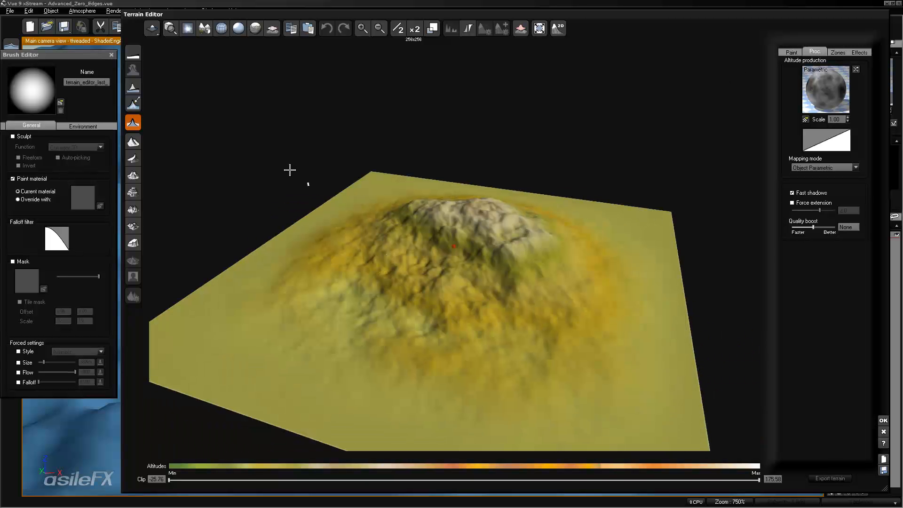
{"action": "left_click", "coordinate": [134, 123]}
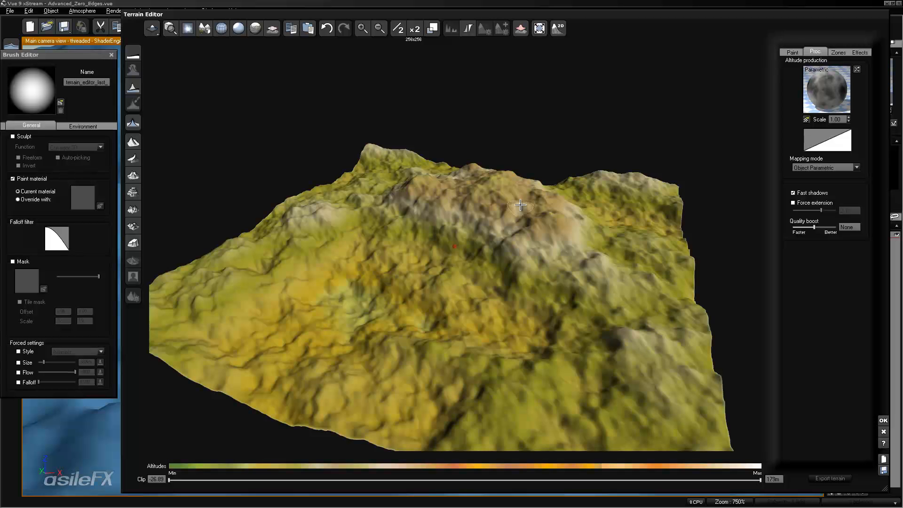
{"action": "right_click_drag", "start_coordinate": [521, 208], "coordinate": [467, 205]}
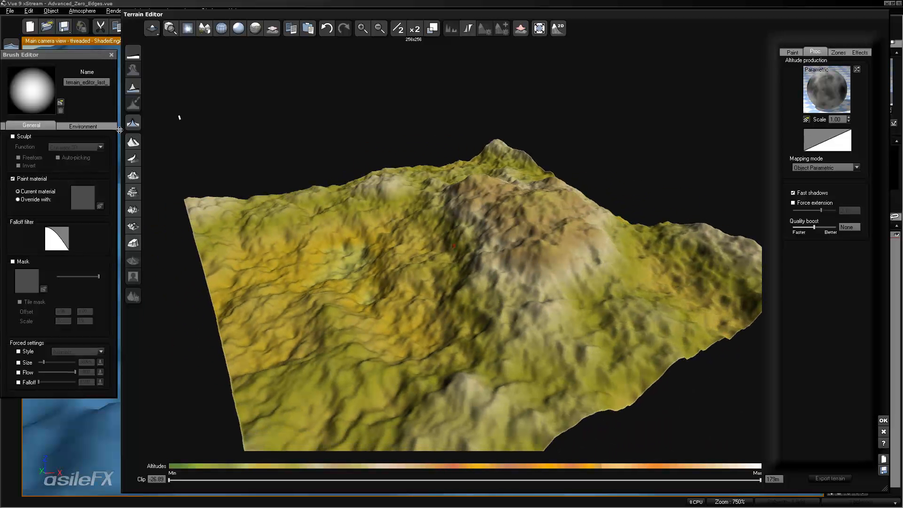
{"action": "left_click", "coordinate": [133, 123]}
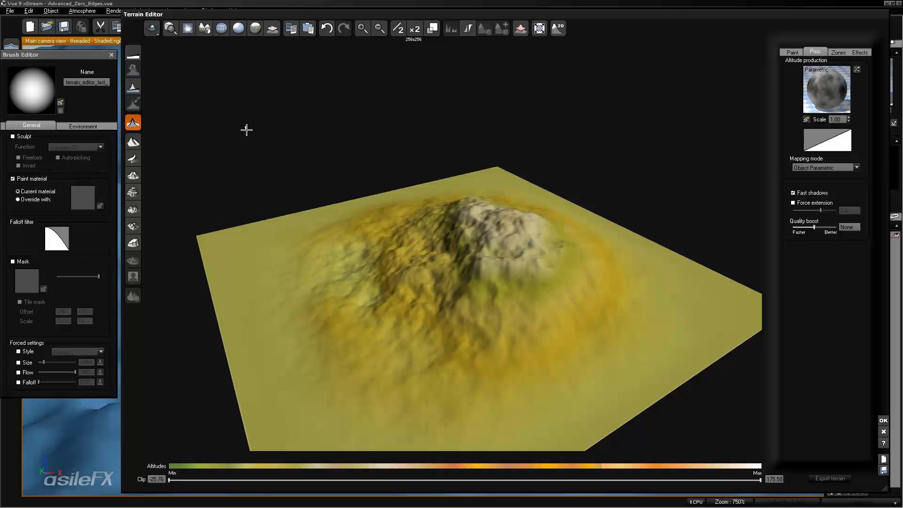
{"action": "right_click_drag", "start_coordinate": [573, 355], "coordinate": [482, 408]}
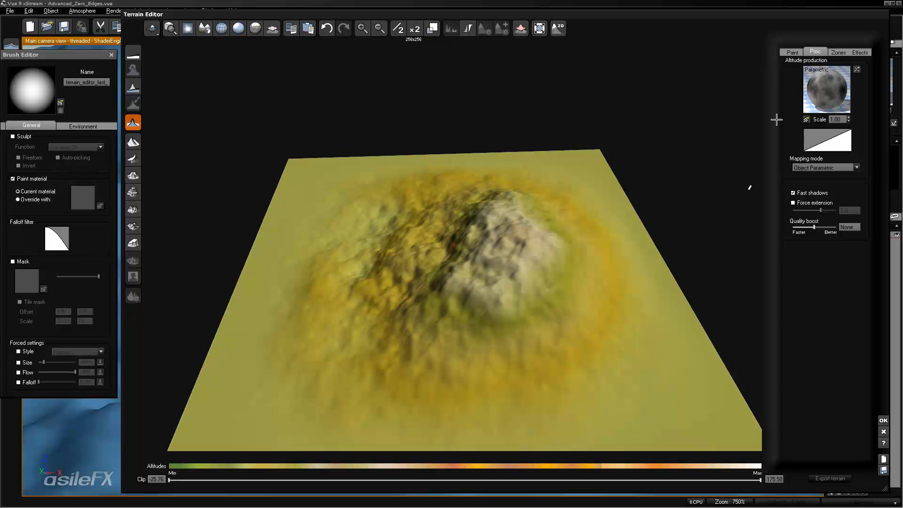
{"action": "right_click_drag", "start_coordinate": [494, 214], "coordinate": [512, 214]}
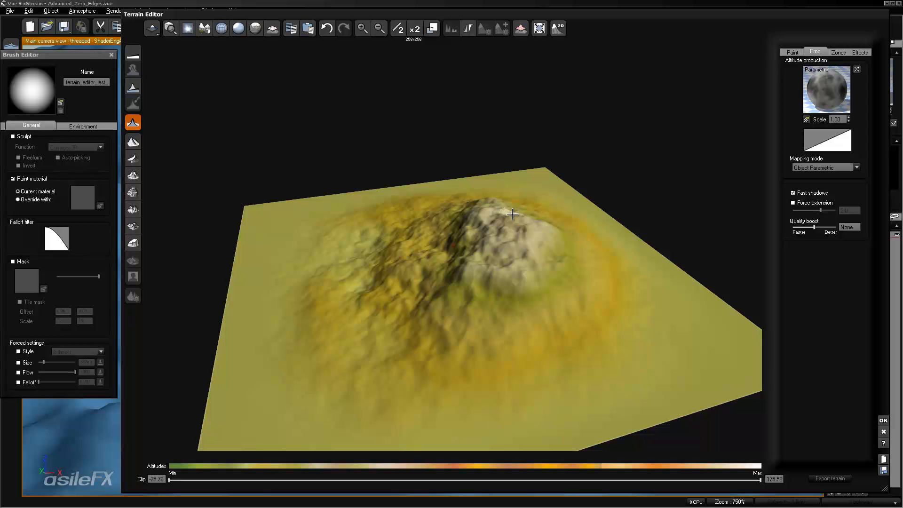
{"action": "right_click_drag", "start_coordinate": [512, 215], "coordinate": [682, 202]}
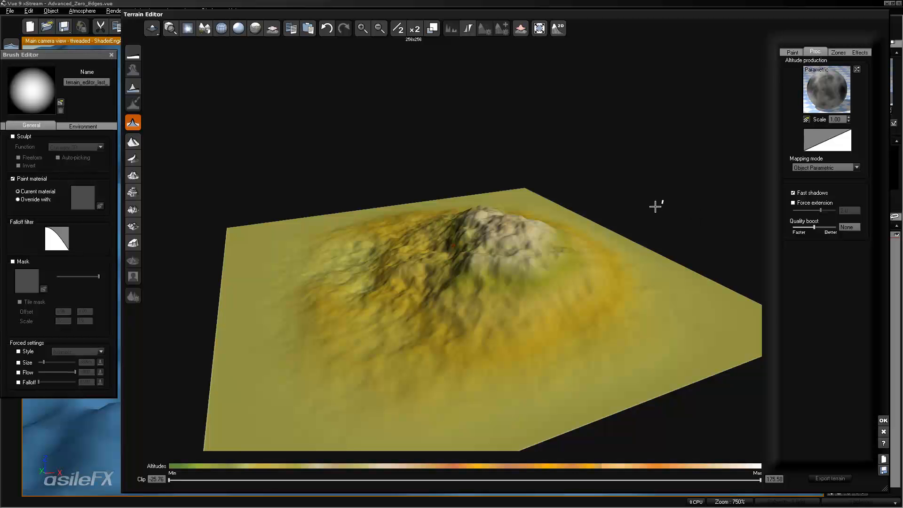
{"action": "right_click_drag", "start_coordinate": [653, 207], "coordinate": [659, 207]}
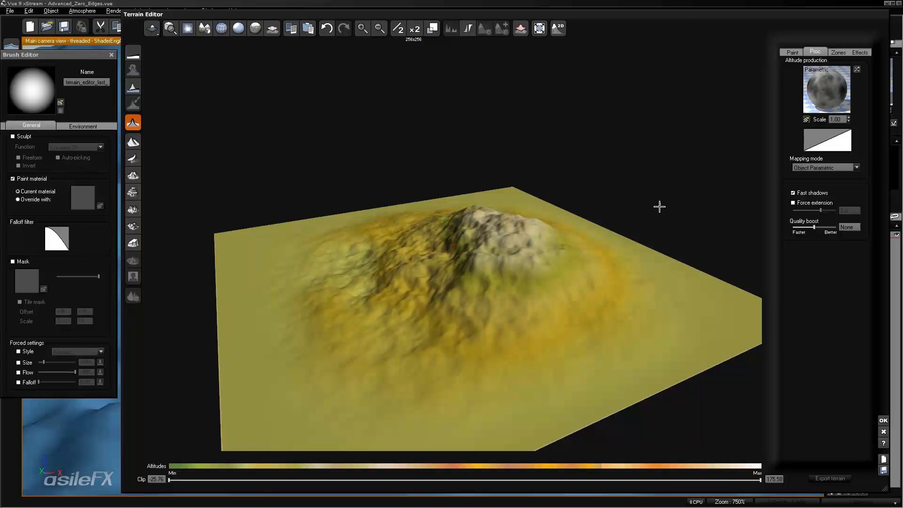
Turn off zero edges for the procedural terrain and inspect its relief
{"action": "left_click", "coordinate": [134, 122]}
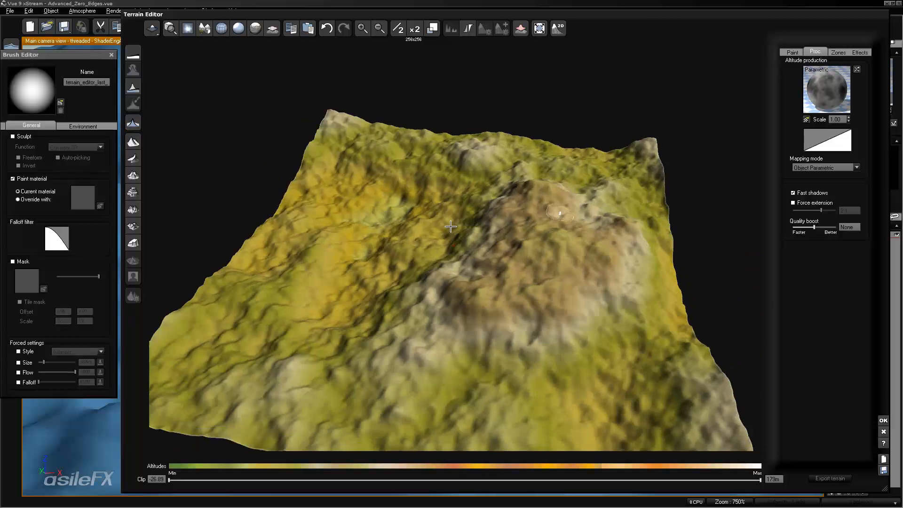
{"action": "right_click_drag", "start_coordinate": [451, 226], "coordinate": [405, 233]}
{"action": "right_click_drag", "start_coordinate": [591, 146], "coordinate": [490, 359]}
{"action": "right_click_drag", "start_coordinate": [517, 332], "coordinate": [508, 261]}
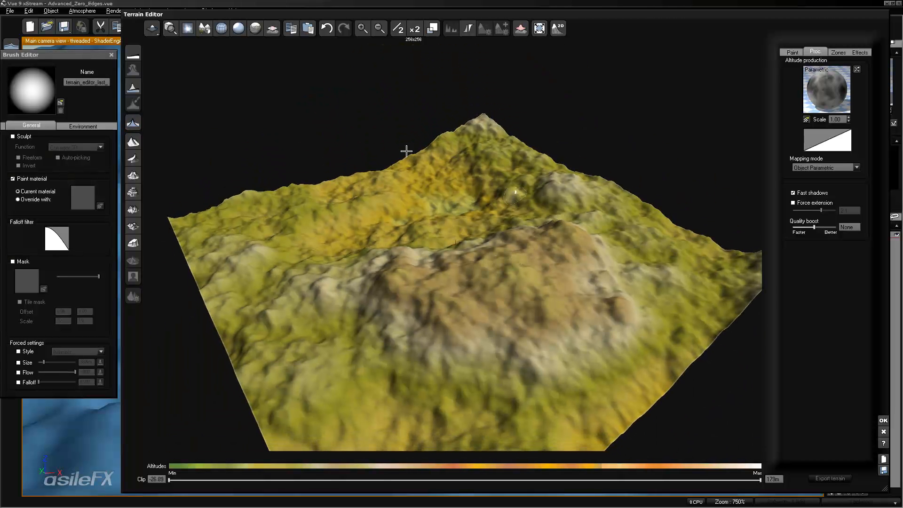
{"action": "right_click_drag", "start_coordinate": [593, 261], "coordinate": [586, 284]}
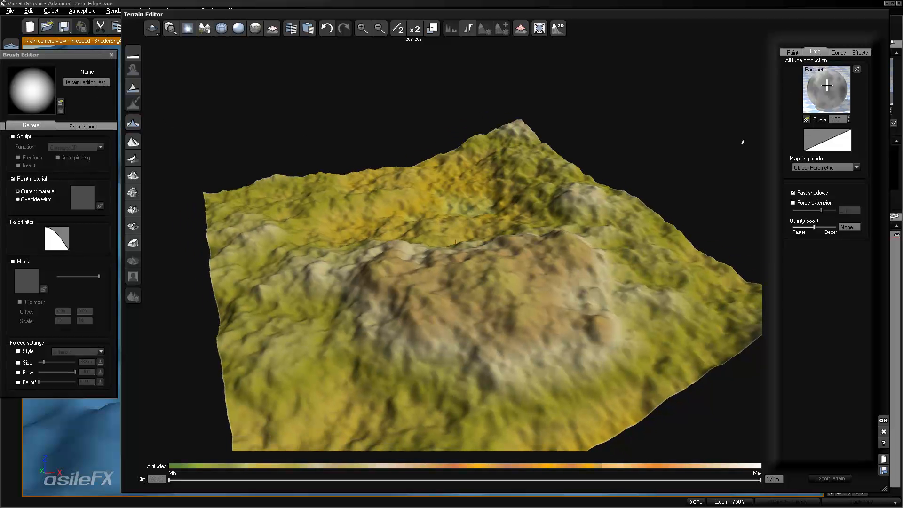
View the altitude production function's node graph in the Function Editor and return to the Terrain Editor
{"action": "right_click", "coordinate": [846, 90]}
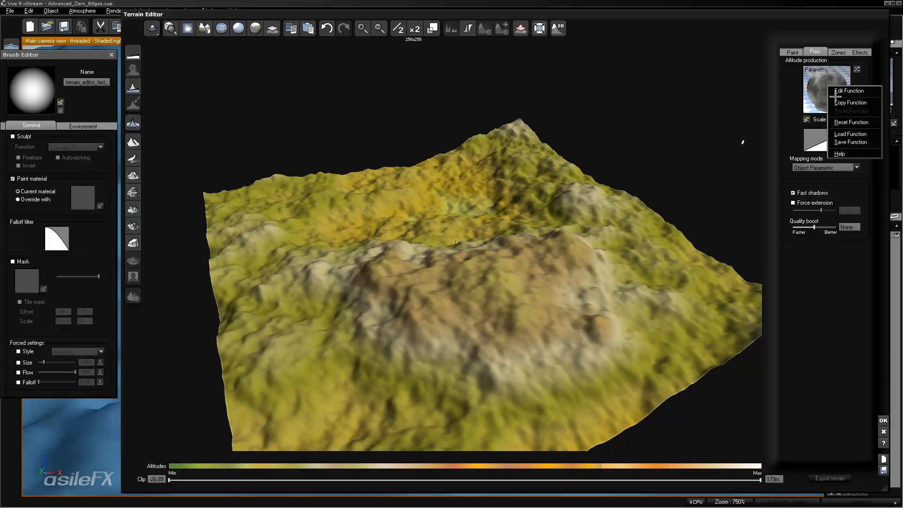
{"action": "left_click", "coordinate": [842, 90]}
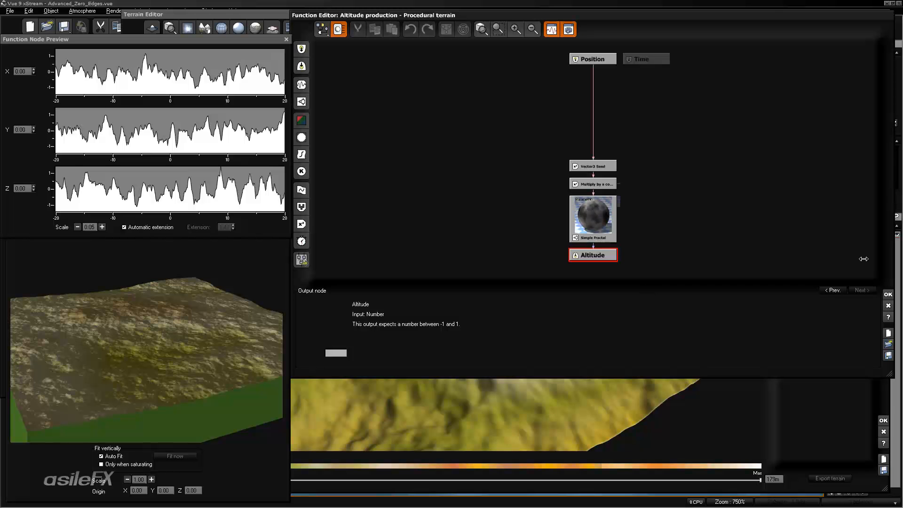
{"action": "left_click", "coordinate": [888, 296]}
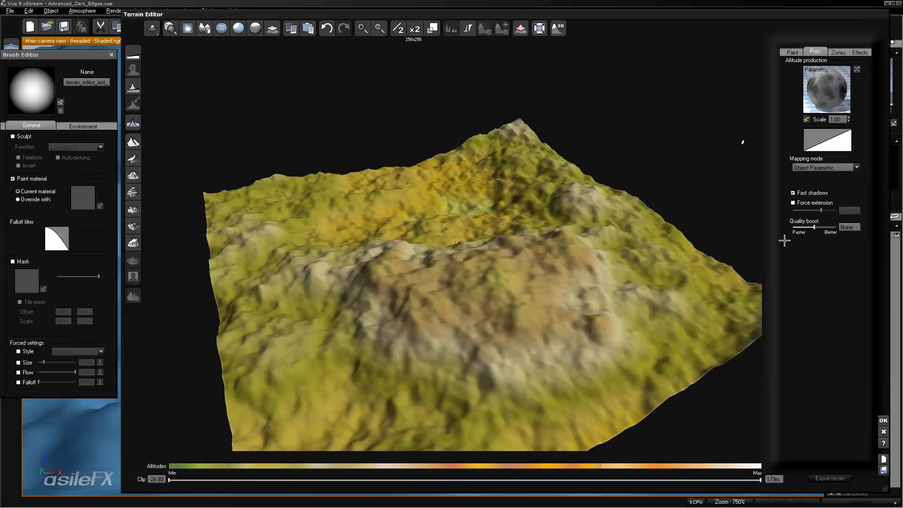
Set the terrain's mapping mode to World without adding nodes to preserve the current geometry
{"action": "left_click", "coordinate": [811, 165]}
{"action": "left_click", "coordinate": [815, 190]}
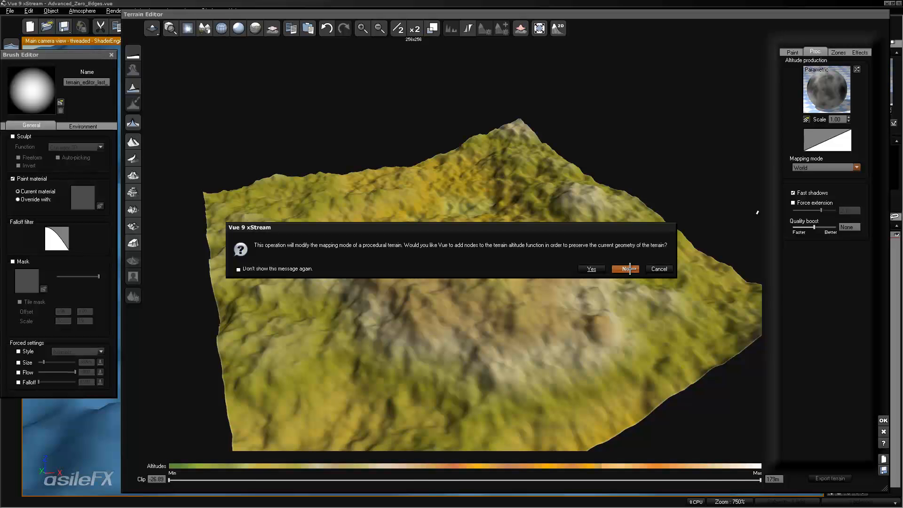
{"action": "left_click", "coordinate": [629, 269]}
Delete the Multiply by a constant node from the altitude production function
{"action": "left_click", "coordinate": [827, 89]}
{"action": "left_click", "coordinate": [836, 87]}
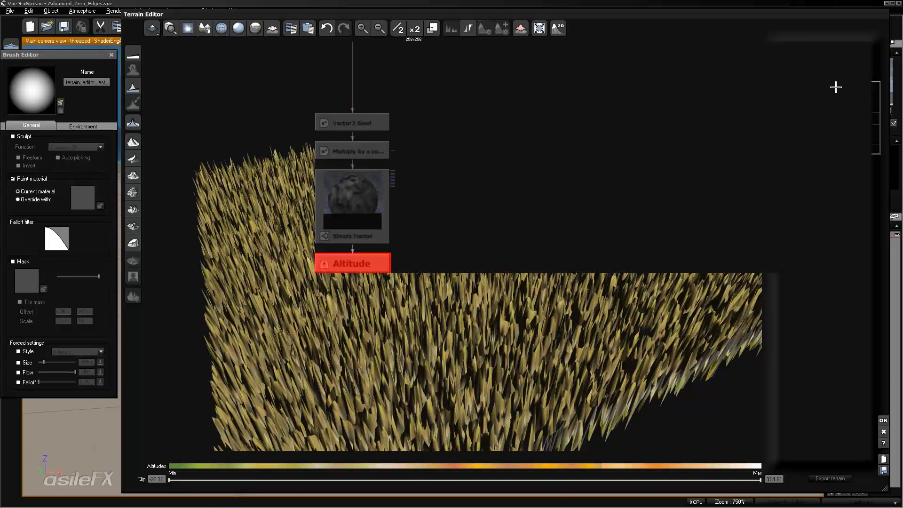
{"action": "left_click", "coordinate": [598, 184]}
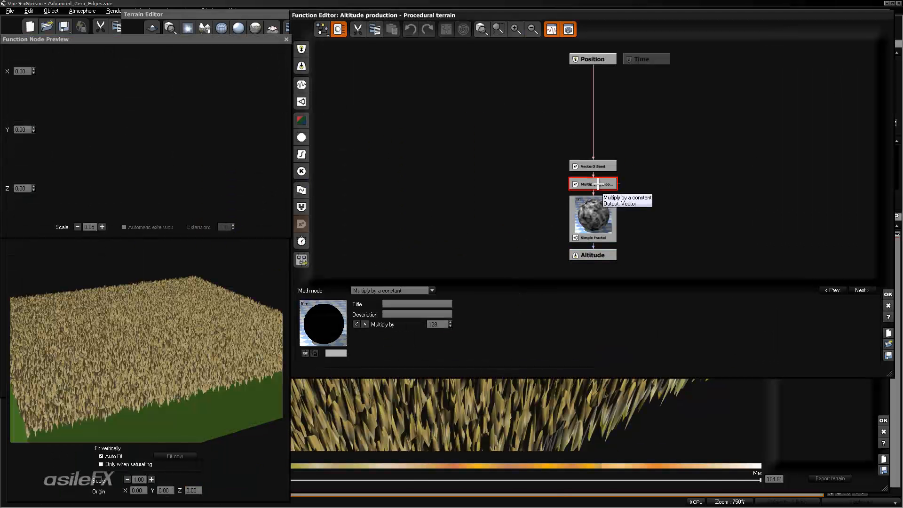
{"action": "key", "text": "Delete"}
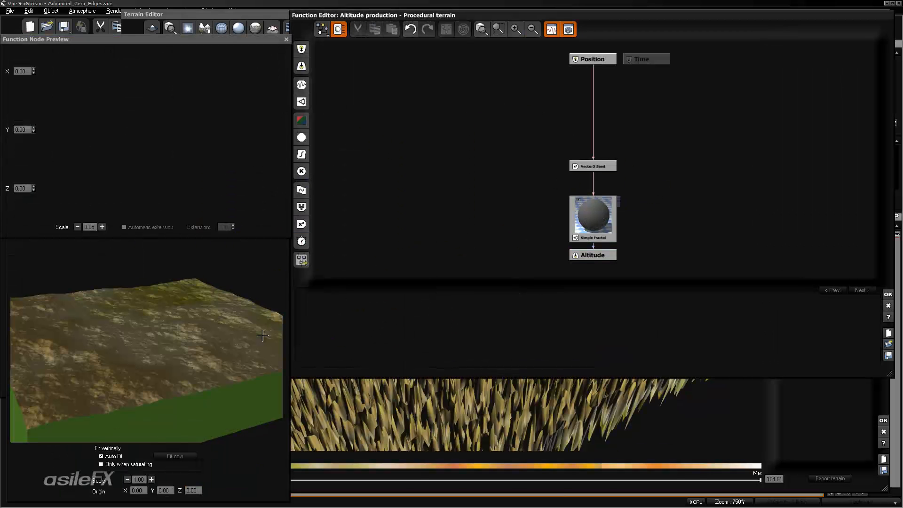
{"action": "left_click_drag", "start_coordinate": [262, 337], "coordinate": [220, 339]}
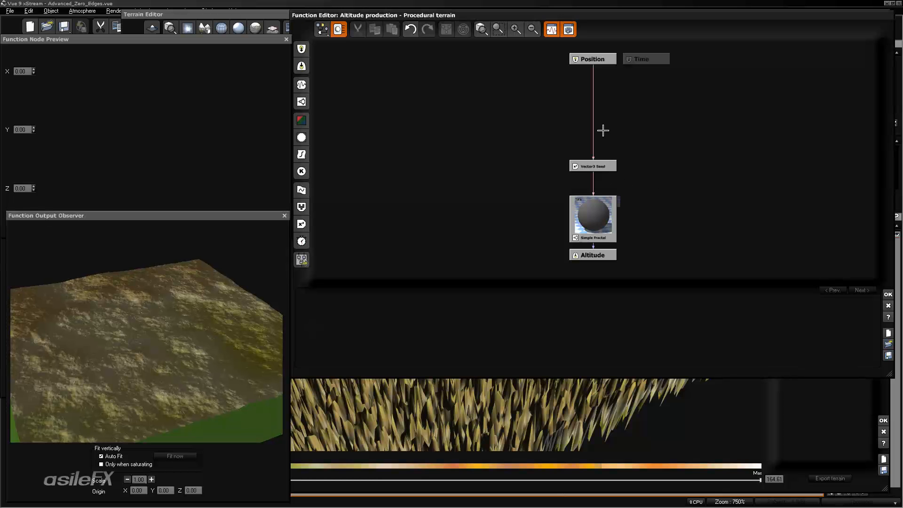
Move the Vector3 Seed and fractal nodes up towards Position and change the fractal node's type to Terrain Fractal
{"action": "left_click_drag", "start_coordinate": [604, 166], "coordinate": [605, 77]}
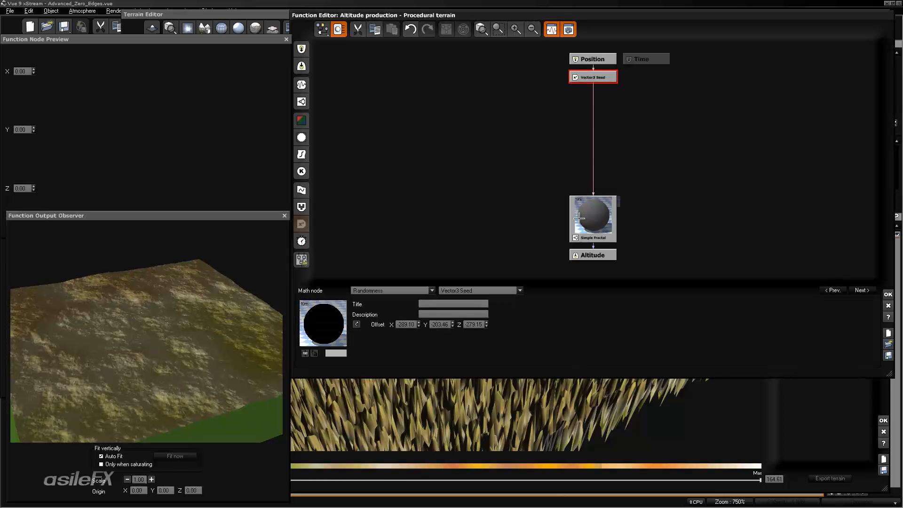
{"action": "left_click_drag", "start_coordinate": [579, 218], "coordinate": [583, 127]}
{"action": "left_click", "coordinate": [432, 290]}
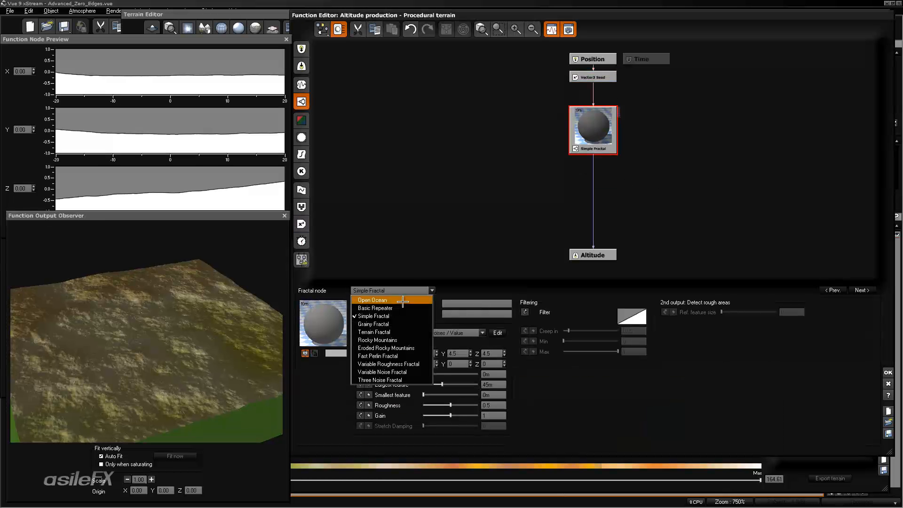
{"action": "left_click", "coordinate": [401, 332]}
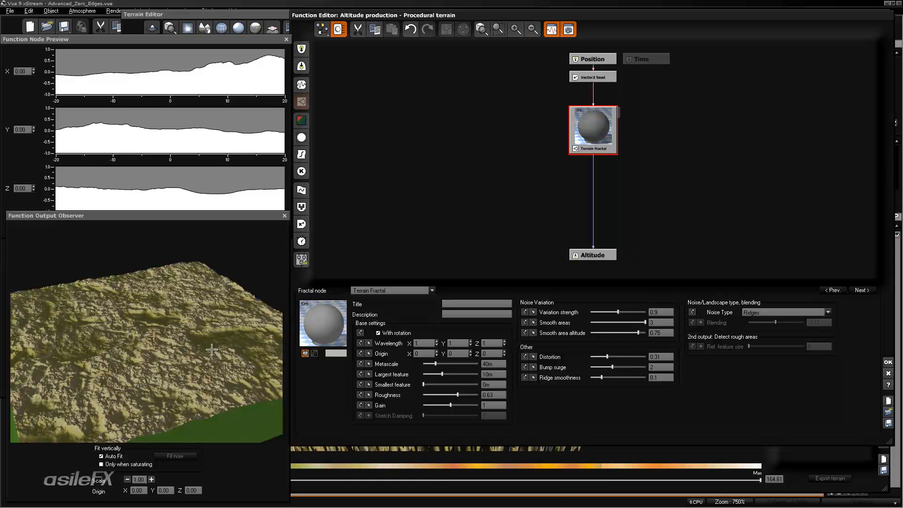
{"action": "left_click_drag", "start_coordinate": [212, 349], "coordinate": [150, 351]}
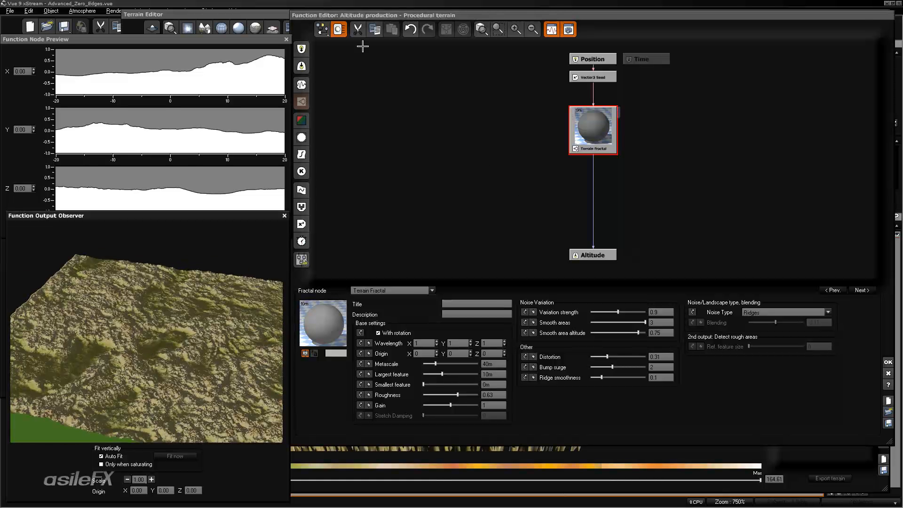
Set the node preview options to display a 2D Plane with an object size of 100m
{"action": "left_click", "coordinate": [321, 29]}
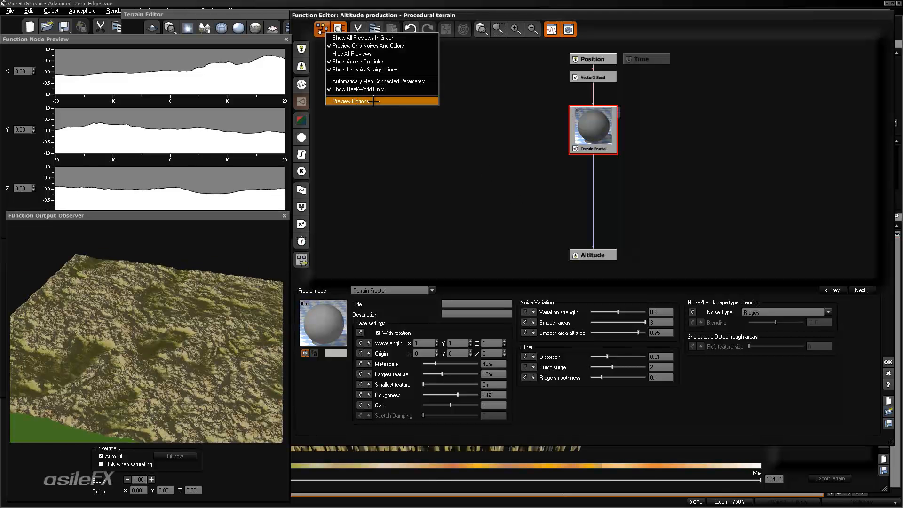
{"action": "left_click", "coordinate": [373, 101]}
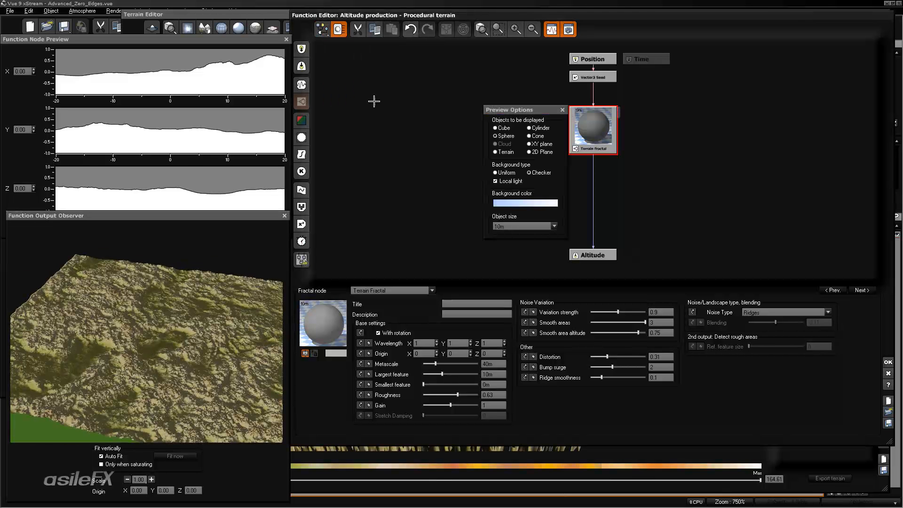
{"action": "left_click", "coordinate": [530, 152]}
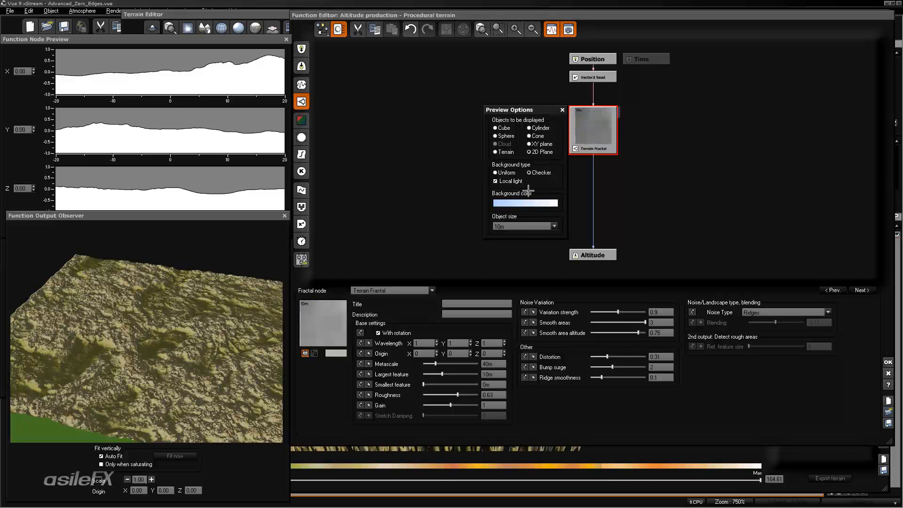
{"action": "left_click", "coordinate": [527, 226]}
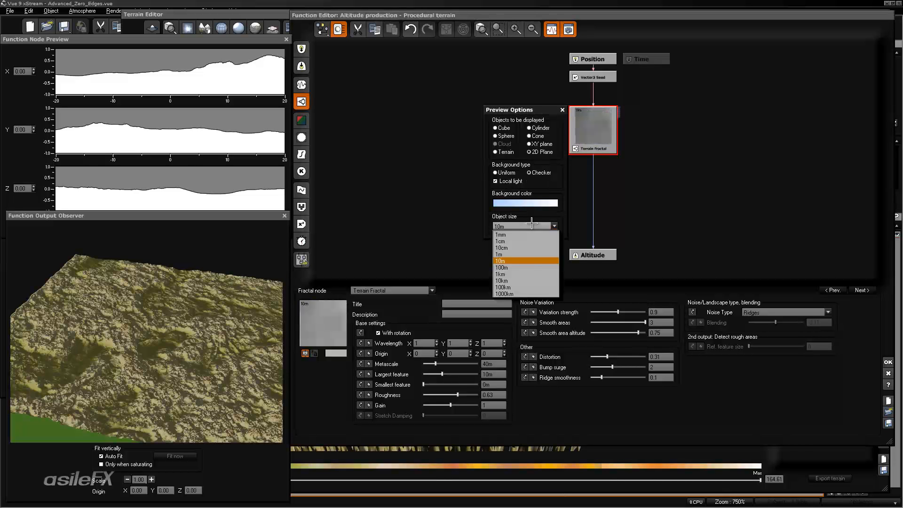
{"action": "left_click", "coordinate": [533, 267]}
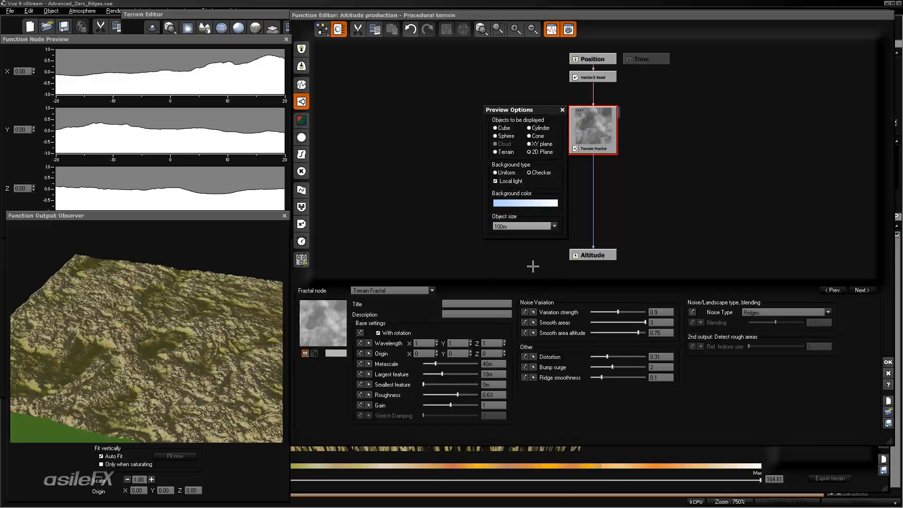
{"action": "left_click", "coordinate": [562, 111]}
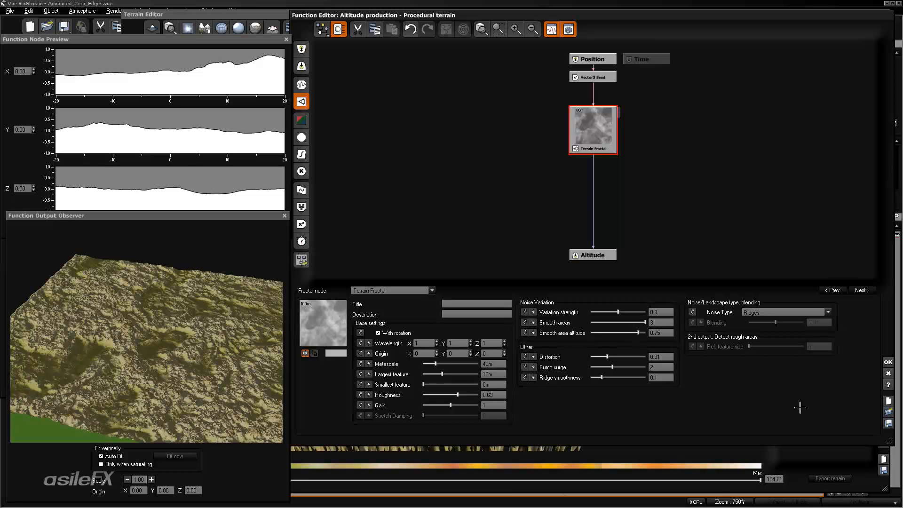
Accept the altitude function and terrain edits and inspect the terrain in the main camera view
{"action": "left_click", "coordinate": [888, 361]}
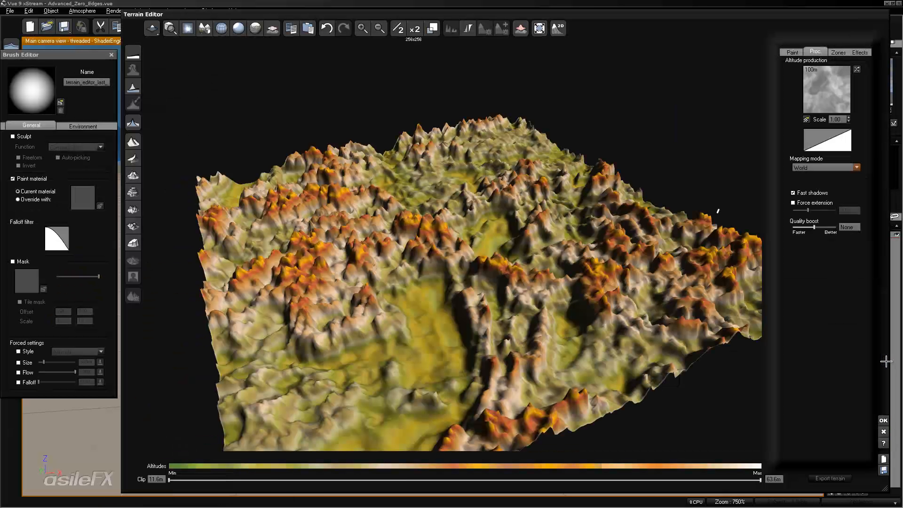
{"action": "left_click", "coordinate": [884, 416]}
{"action": "right_click_drag", "start_coordinate": [529, 216], "coordinate": [516, 182]}
{"action": "scroll", "coordinate": [516, 182], "scroll_direction": "down", "scroll_amount": 5}
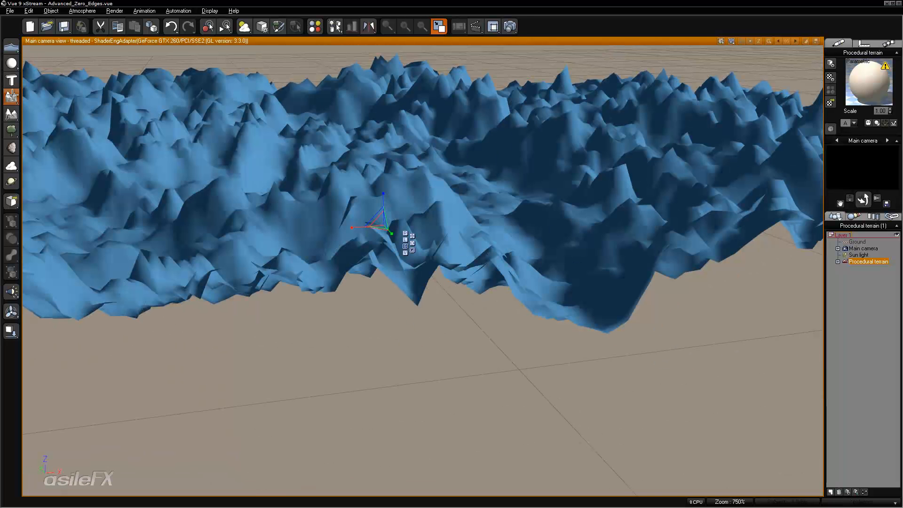
{"action": "left_click", "coordinate": [11, 96]}
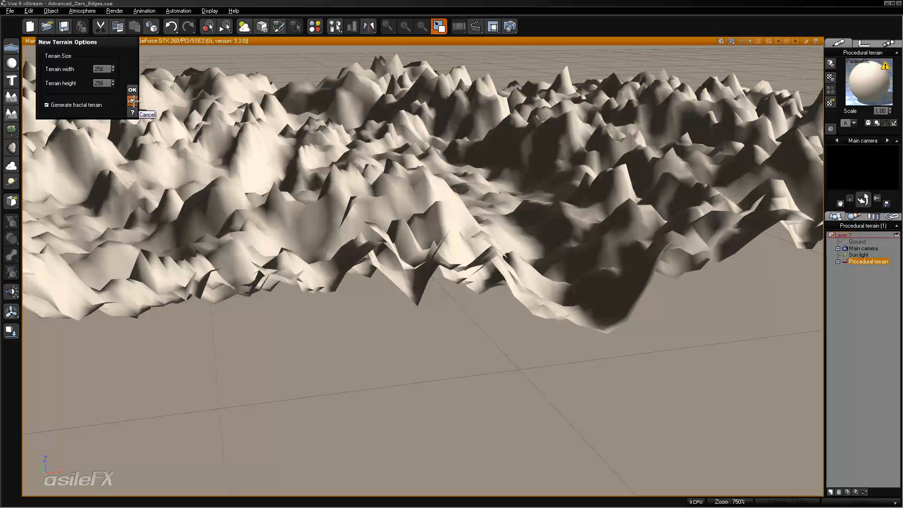
{"action": "left_click", "coordinate": [133, 101]}
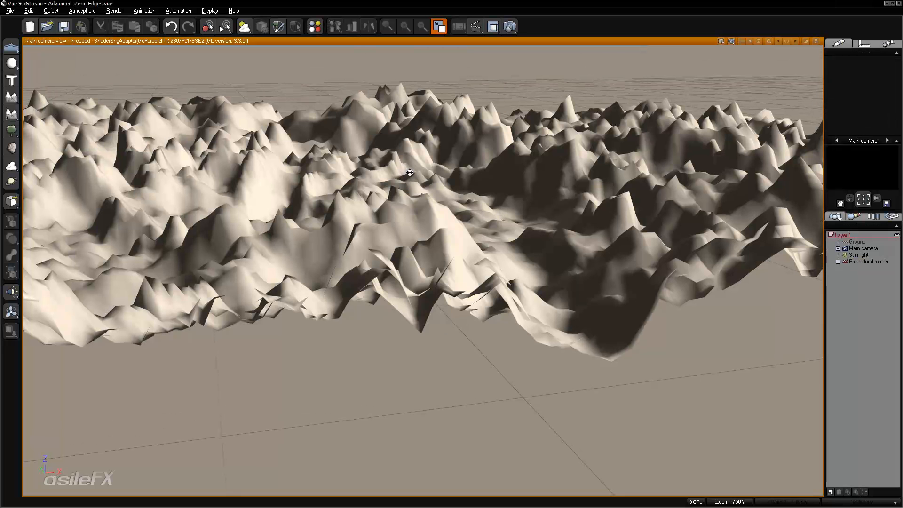
Reopen the procedural terrain for editing and open its altitude production function to inspect the fractal's output
{"action": "left_click", "coordinate": [452, 161]}
{"action": "right_click", "coordinate": [458, 156]}
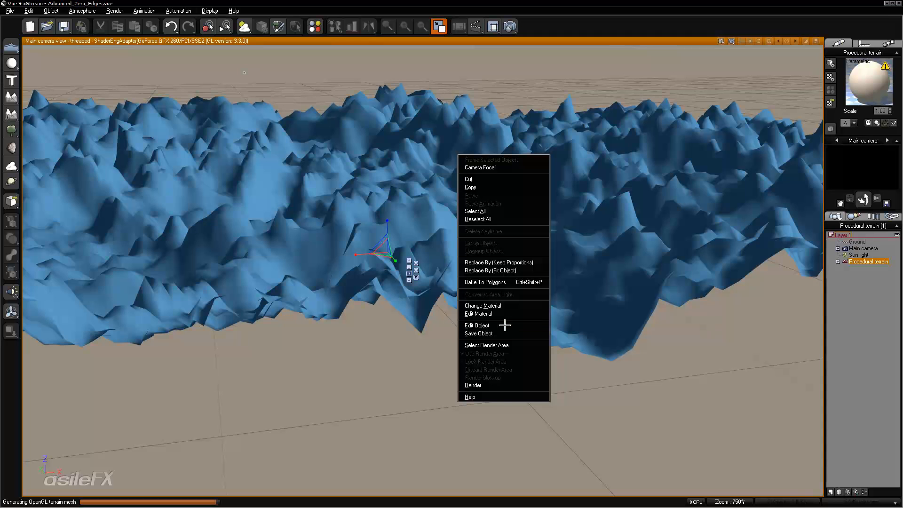
{"action": "left_click", "coordinate": [506, 324]}
{"action": "right_click", "coordinate": [820, 92]}
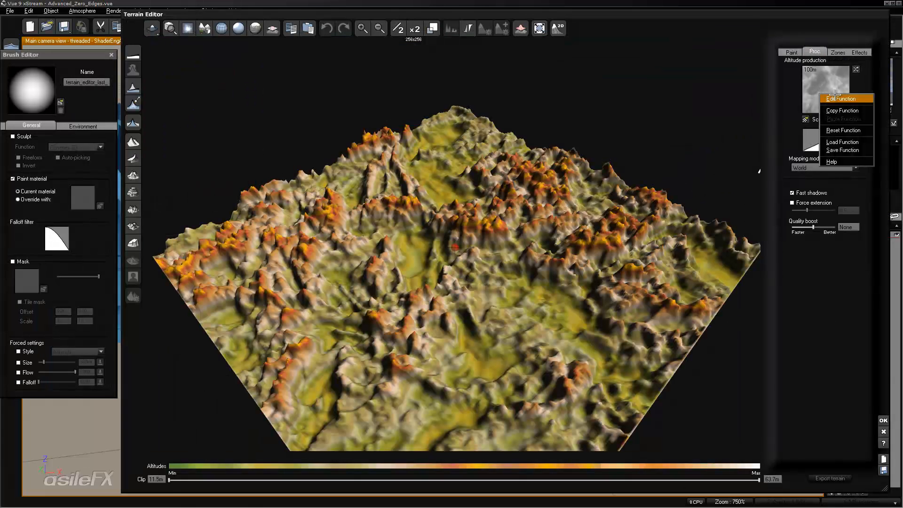
{"action": "left_click", "coordinate": [834, 96]}
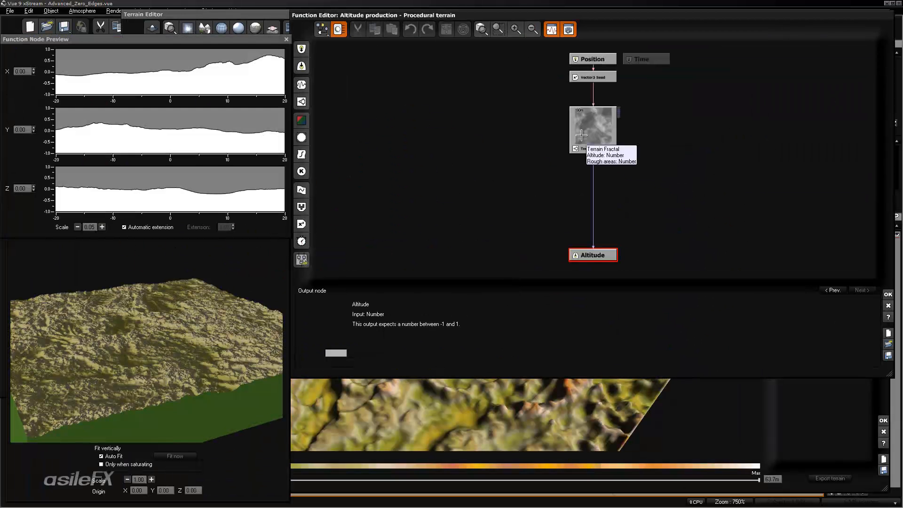
{"action": "right_click_drag", "start_coordinate": [642, 123], "coordinate": [638, 128]}
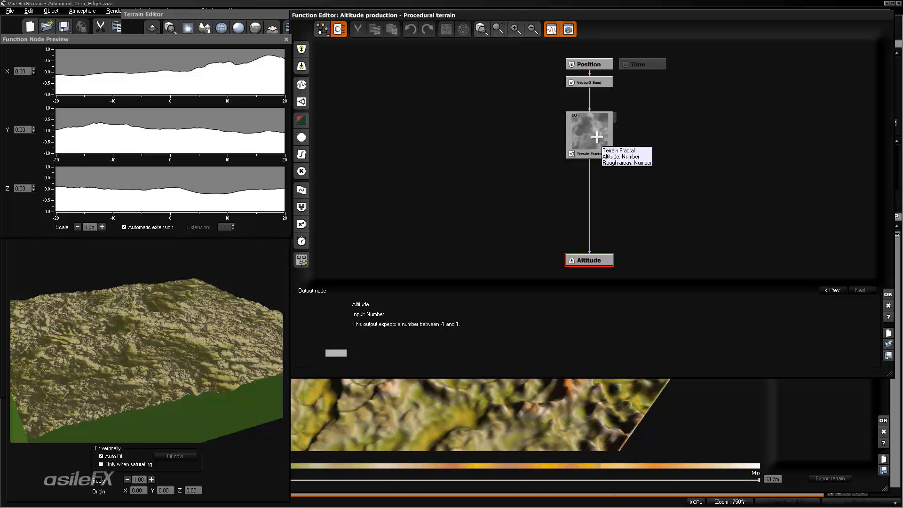
{"action": "left_click_drag", "start_coordinate": [180, 316], "coordinate": [108, 305]}
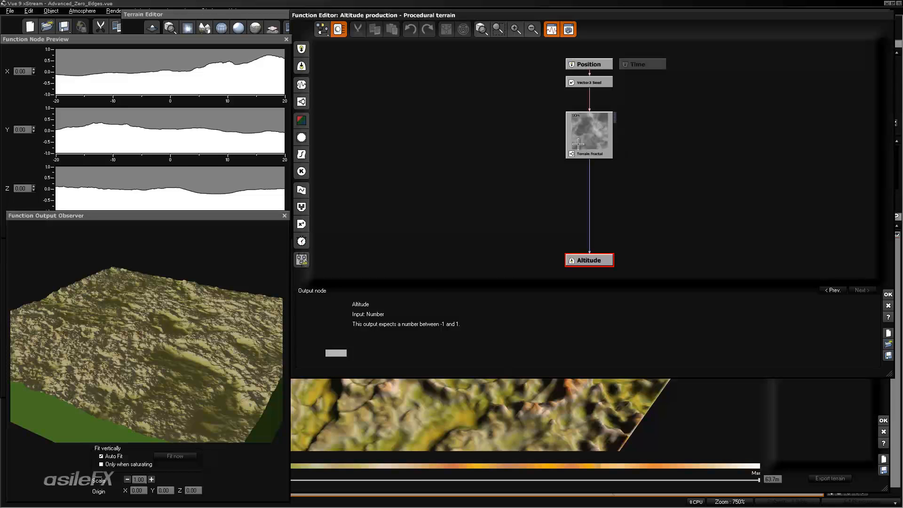
Move the Terrain Fractal node up towards Vector3 Seed and add an Advanced Zero Edges filter MetaNode below it
{"action": "left_click_drag", "start_coordinate": [578, 144], "coordinate": [579, 125]}
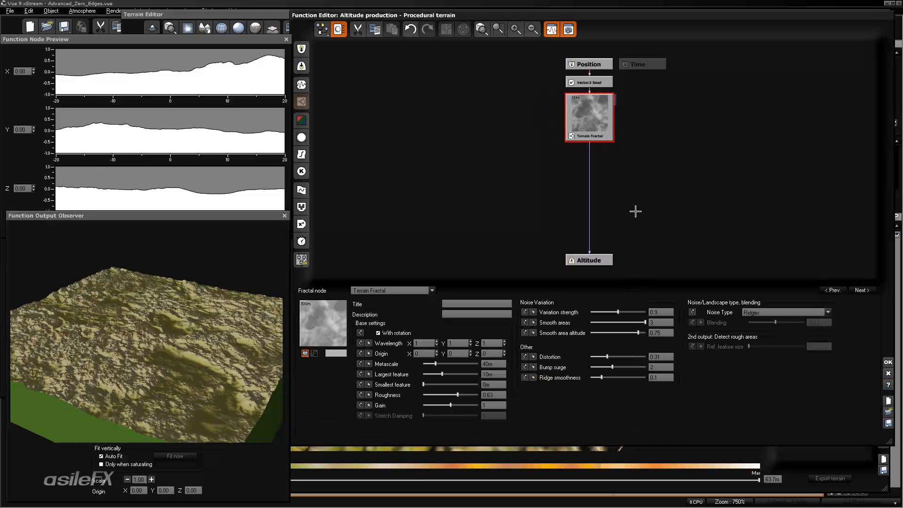
{"action": "left_click", "coordinate": [629, 155]}
{"action": "right_click", "coordinate": [629, 156]}
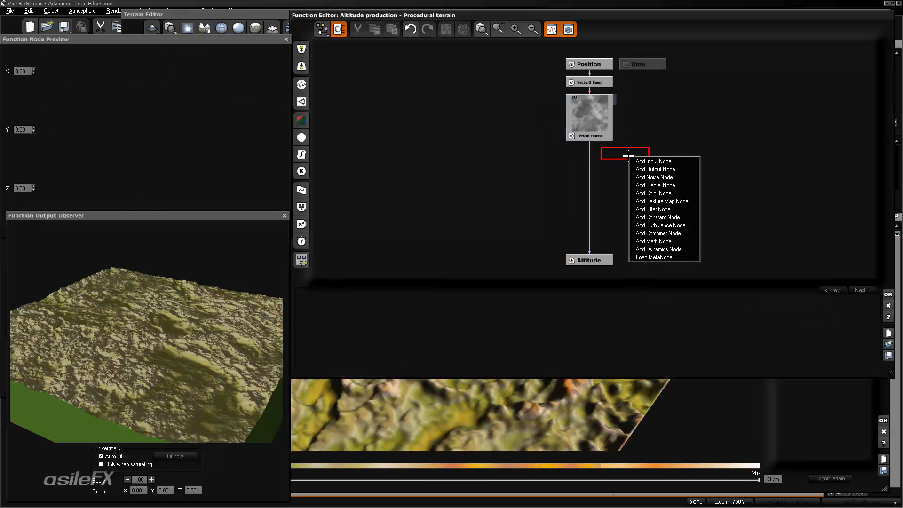
{"action": "mouse_move", "coordinate": [664, 209]}
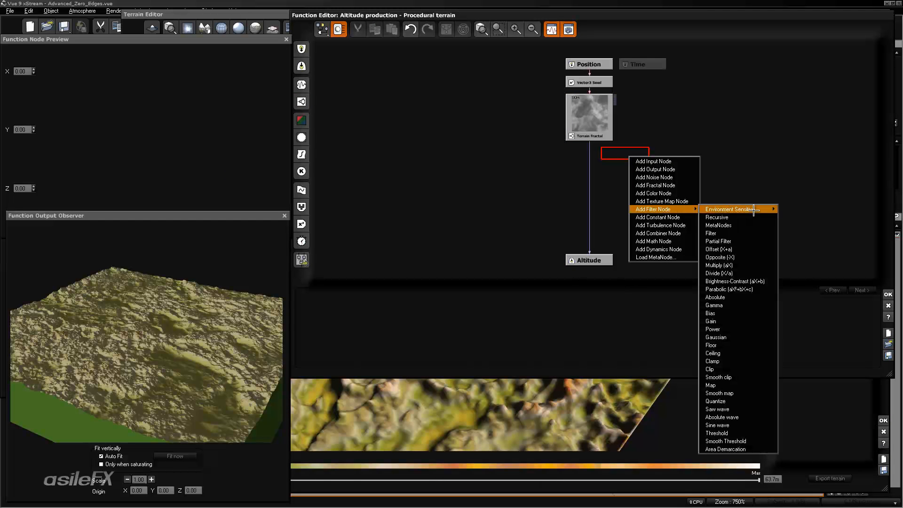
{"action": "mouse_move", "coordinate": [756, 225]}
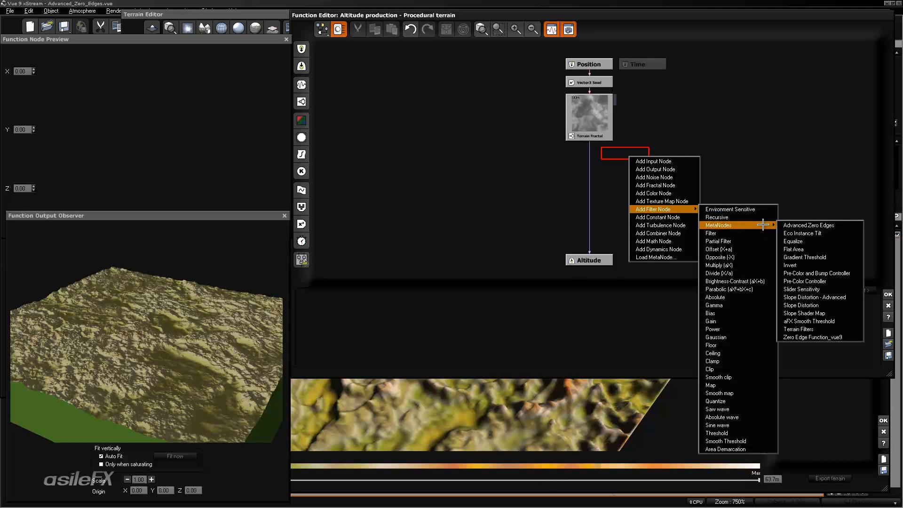
{"action": "left_click", "coordinate": [842, 224]}
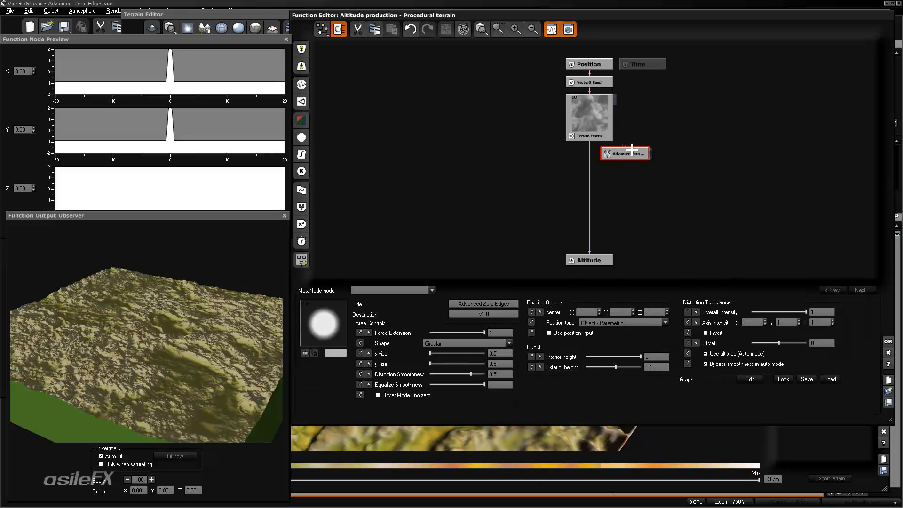
{"action": "left_click_drag", "start_coordinate": [624, 149], "coordinate": [623, 181]}
Connect Terrain Fractal to the Advanced Zero Edges node's Altitude input and route that node's output to the Altitude output
{"action": "left_click", "coordinate": [516, 30]}
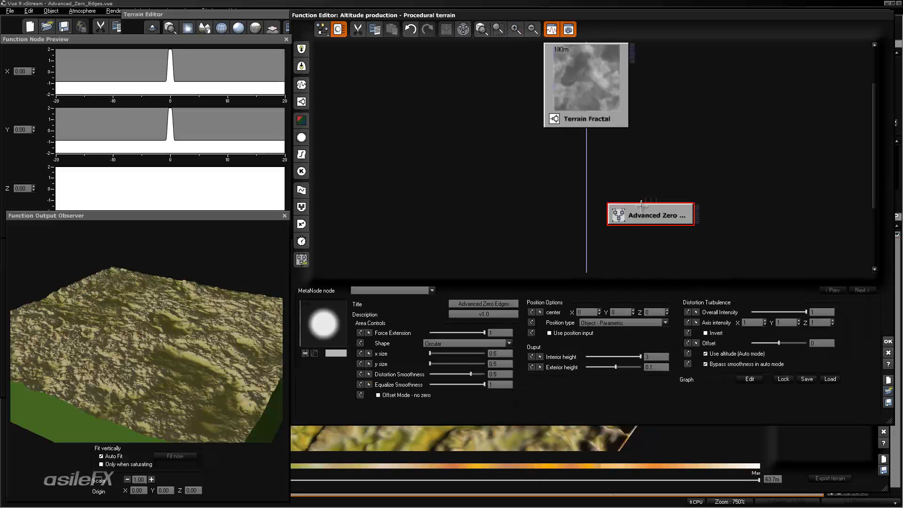
{"action": "right_click_drag", "start_coordinate": [642, 208], "coordinate": [630, 149]}
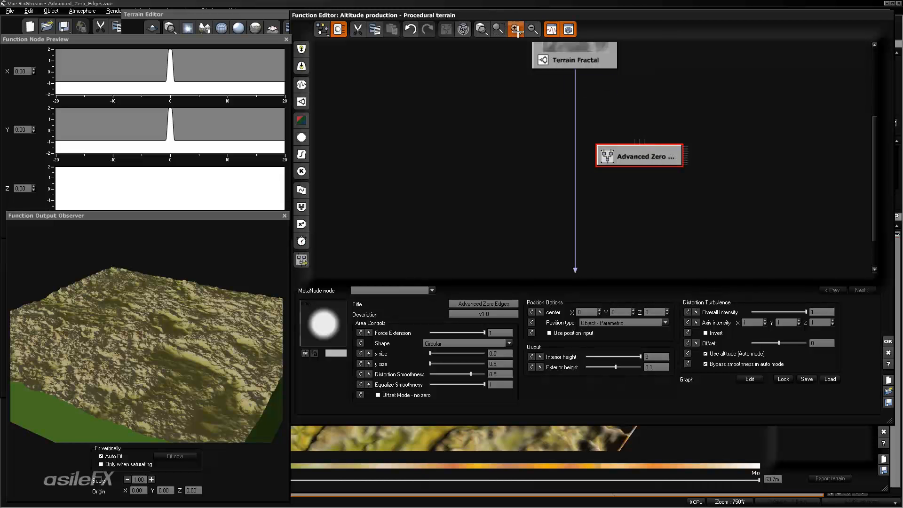
{"action": "right_click_drag", "start_coordinate": [616, 100], "coordinate": [592, 120]}
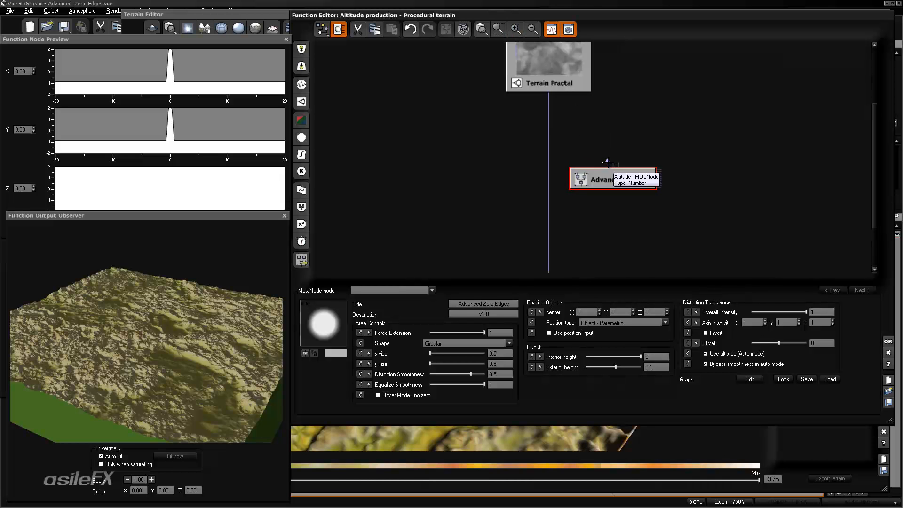
{"action": "left_click_drag", "start_coordinate": [608, 163], "coordinate": [547, 87]}
{"action": "mouse_move", "coordinate": [631, 135]}
{"action": "right_mouse_down"}
{"action": "mouse_move", "coordinate": [619, 153]}
{"action": "mouse_move", "coordinate": [618, 144]}
{"action": "right_mouse_up"}
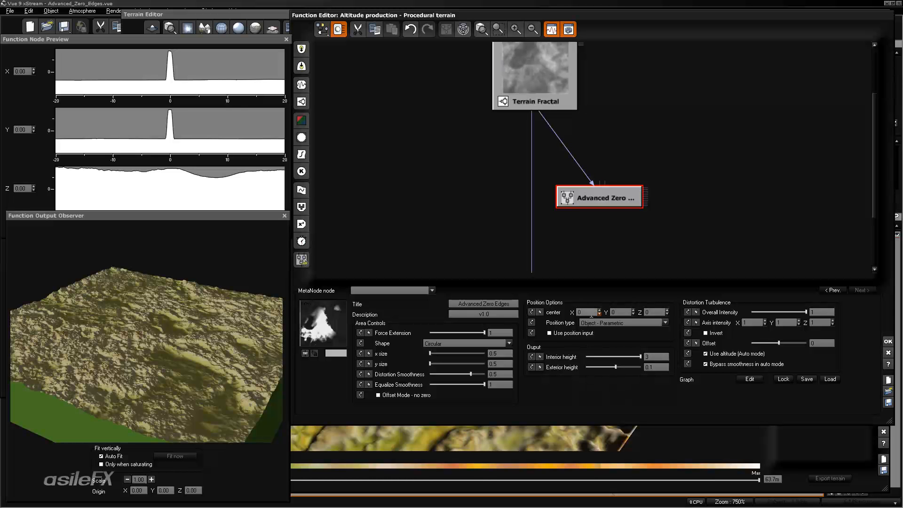
{"action": "left_click_drag", "start_coordinate": [535, 113], "coordinate": [548, 198]}
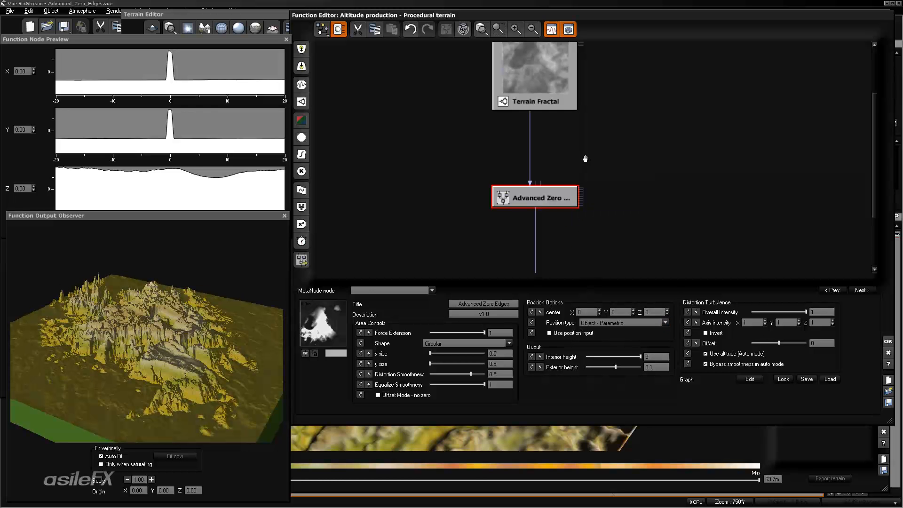
Move the Position node to the other side of the Time node, away from the Vector3 Seed column
{"action": "left_click_drag", "start_coordinate": [585, 157], "coordinate": [565, 223]}
{"action": "left_click_drag", "start_coordinate": [560, 77], "coordinate": [559, 137]}
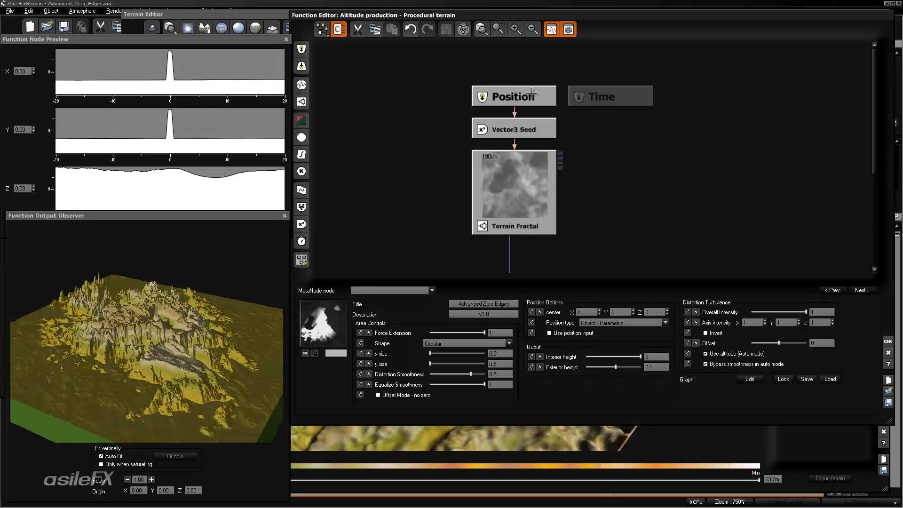
{"action": "left_click", "coordinate": [671, 92]}
{"action": "scroll", "coordinate": [661, 137], "scroll_direction": "down", "scroll_amount": 3}
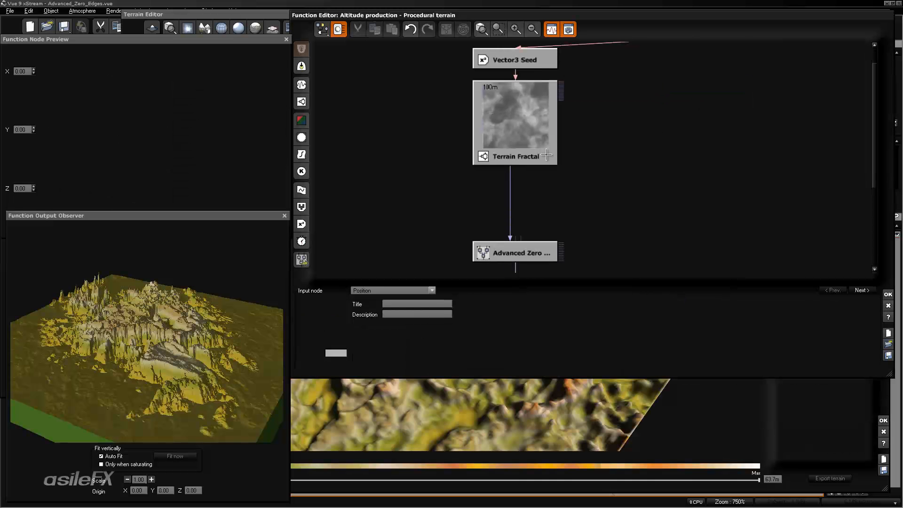
Move the Advanced Zero Edges node closer to Terrain Fractal, offset slightly towards the Position node's side
{"action": "left_click", "coordinate": [531, 135]}
{"action": "left_click", "coordinate": [527, 254]}
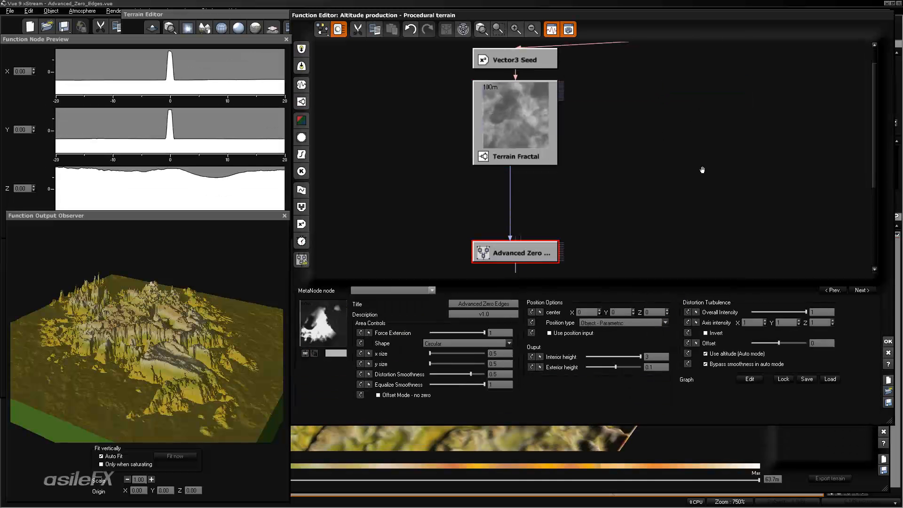
{"action": "left_click_drag", "start_coordinate": [702, 167], "coordinate": [670, 182]}
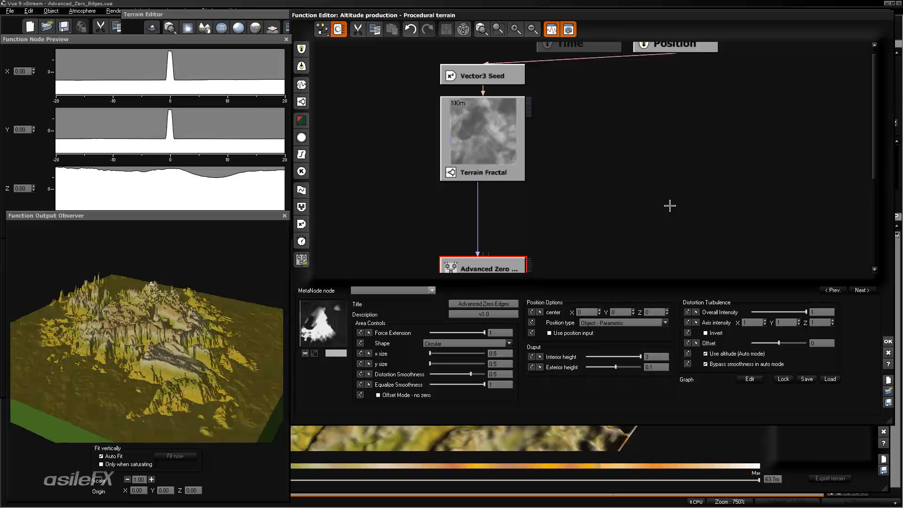
{"action": "left_click_drag", "start_coordinate": [508, 260], "coordinate": [540, 228]}
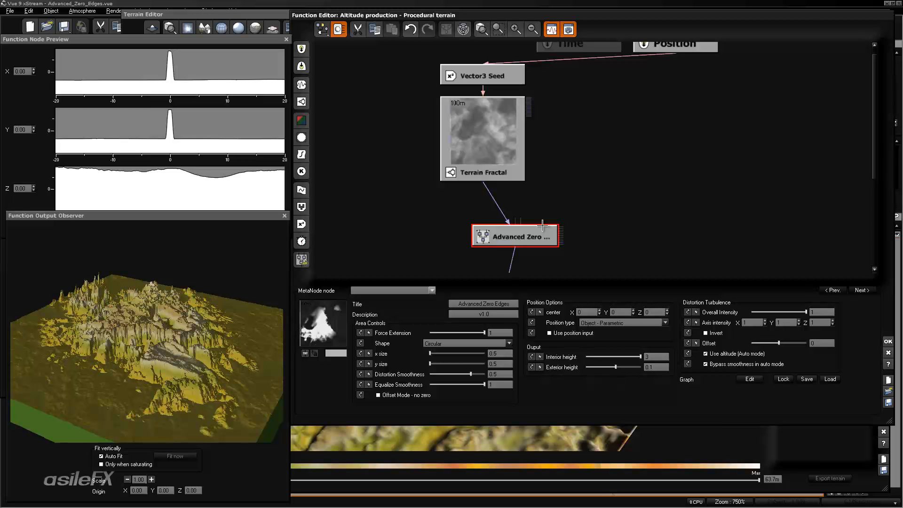
Try Offset Mode - no zero on the Advanced Zero Edges node, inspect the terrain output, and switch it back off
{"action": "left_click_drag", "start_coordinate": [207, 313], "coordinate": [110, 316]}
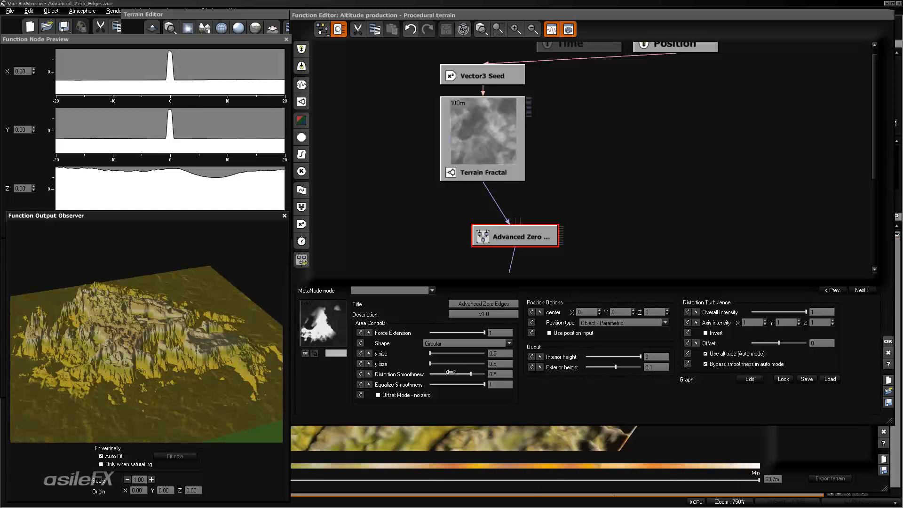
{"action": "left_click", "coordinate": [407, 395]}
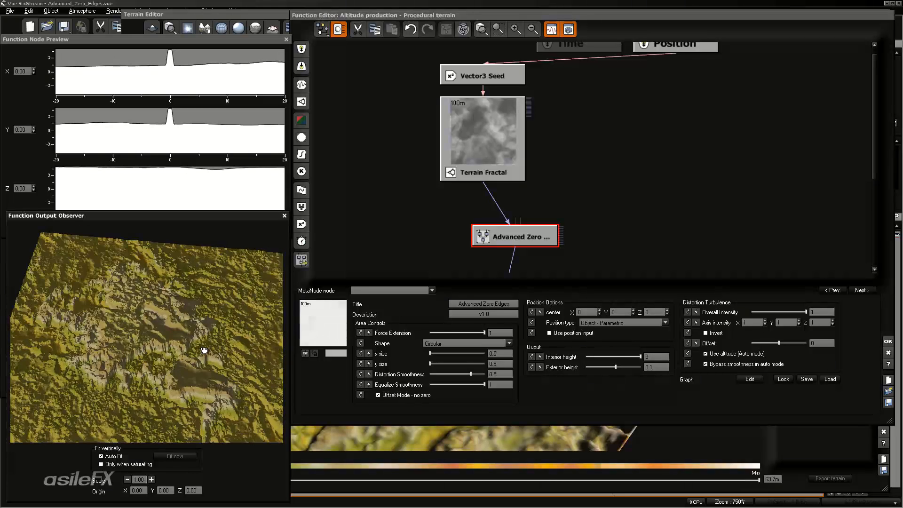
{"action": "left_click_drag", "start_coordinate": [202, 353], "coordinate": [143, 342]}
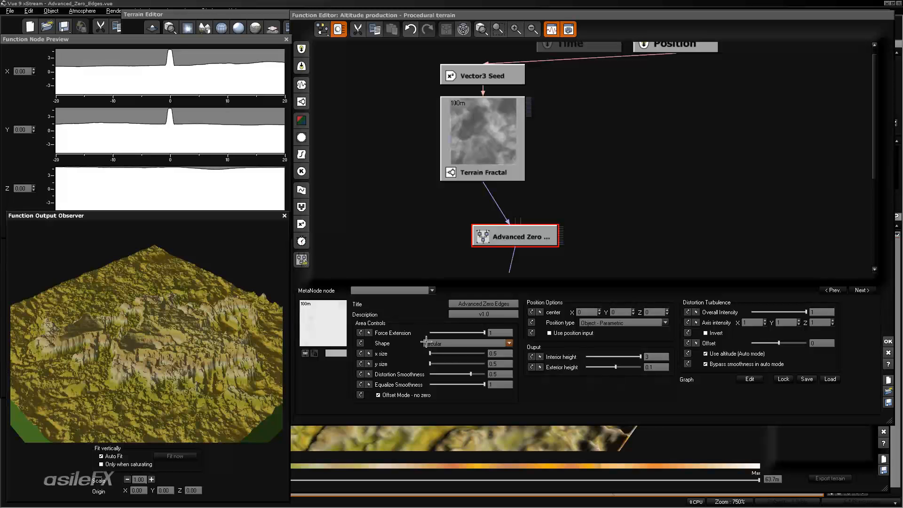
{"action": "left_click", "coordinate": [401, 395]}
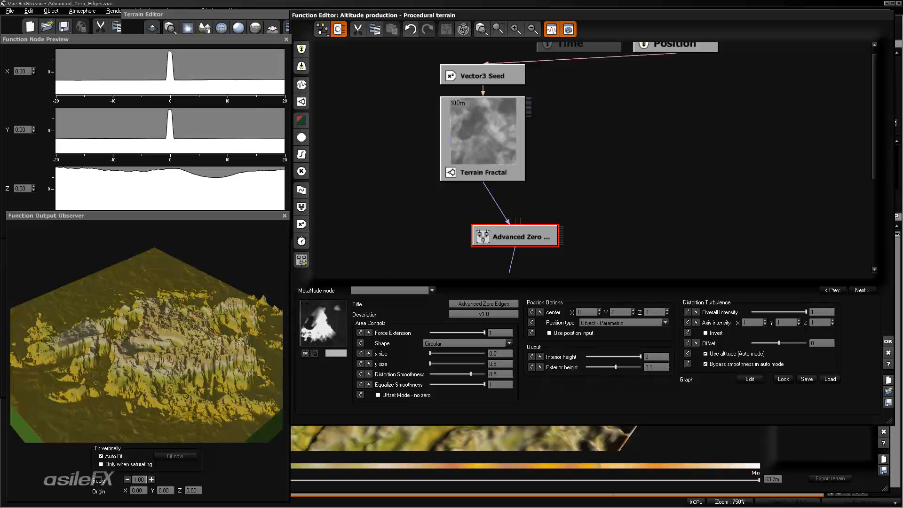
Set the Advanced Zero Edges node's Exterior height to 0 and inspect the terrain output
{"action": "left_click", "coordinate": [656, 367]}
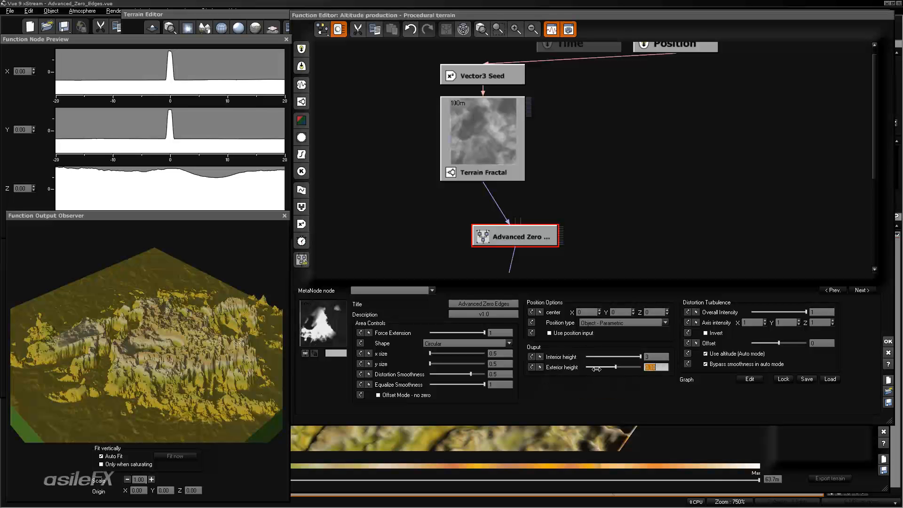
{"action": "type", "text": "0"}
{"action": "key", "text": "Return"}
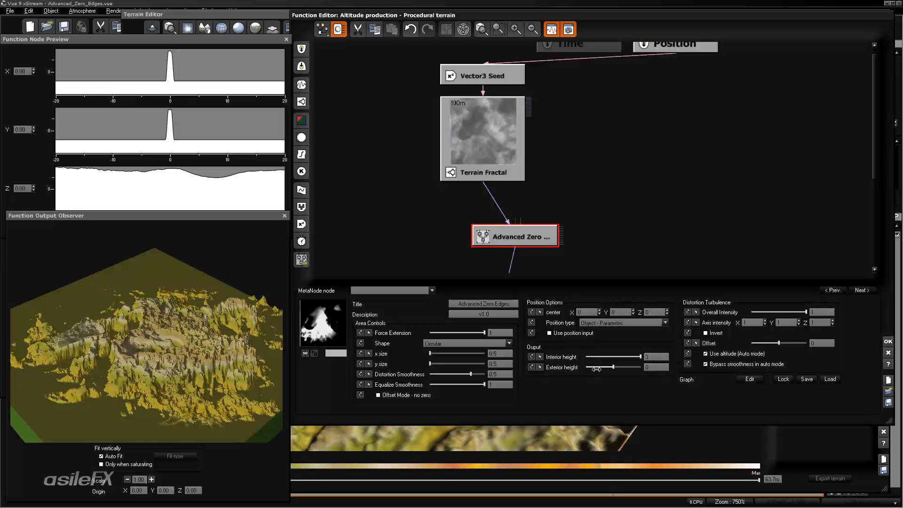
{"action": "left_click_drag", "start_coordinate": [181, 343], "coordinate": [210, 328]}
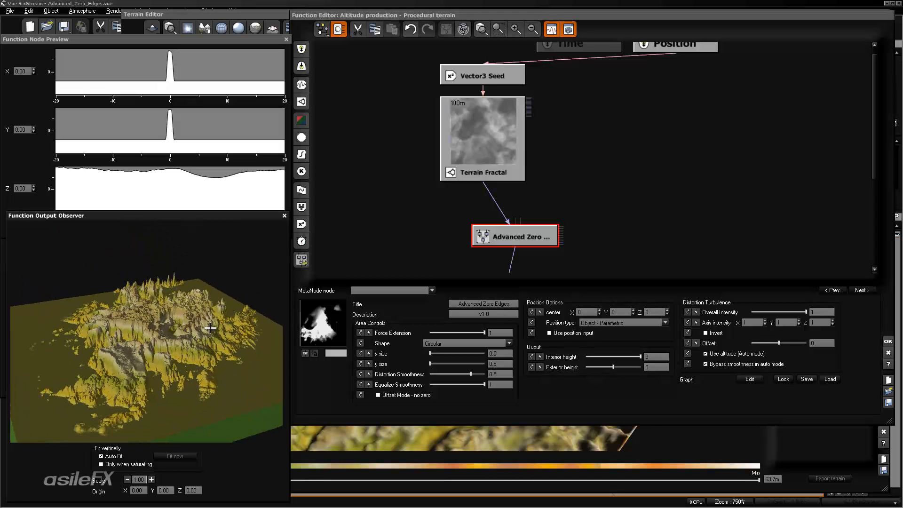
Try an Interior height of 0 with an Exterior height of 1 and inspect the inverted terrain from another angle
{"action": "left_click", "coordinate": [654, 356]}
{"action": "type", "text": "0"}
{"action": "key", "text": "Return"}
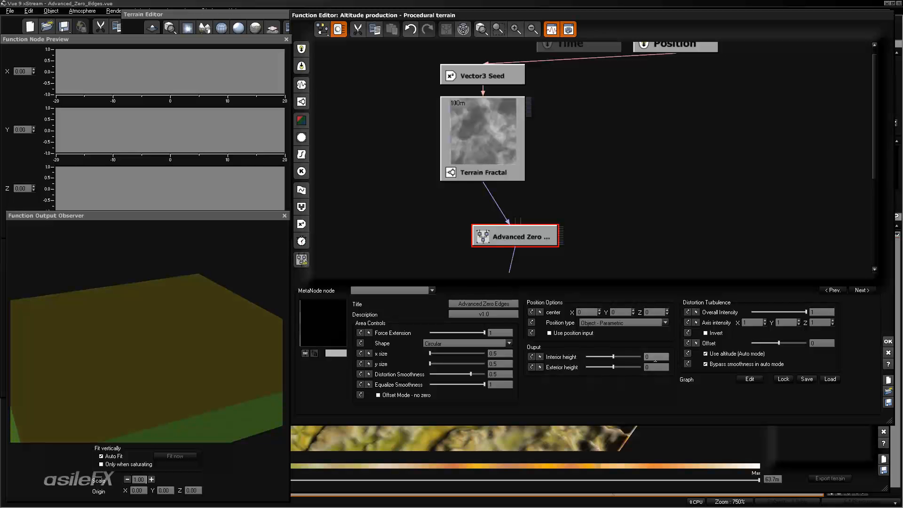
{"action": "left_click", "coordinate": [655, 368]}
{"action": "type", "text": "1"}
{"action": "key", "text": "Return"}
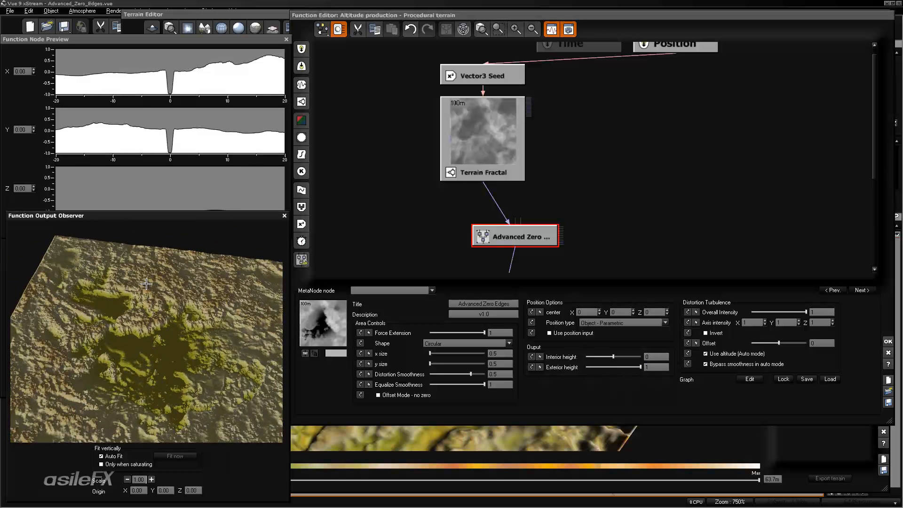
{"action": "left_click_drag", "start_coordinate": [107, 380], "coordinate": [149, 347]}
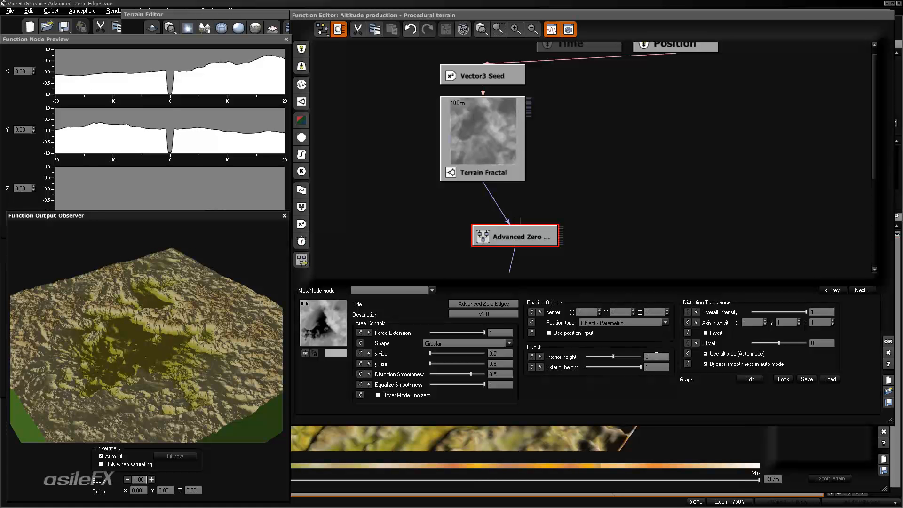
Set the Advanced Zero Edges node's Interior height to 2 and Exterior height to 0
{"action": "left_click", "coordinate": [655, 356]}
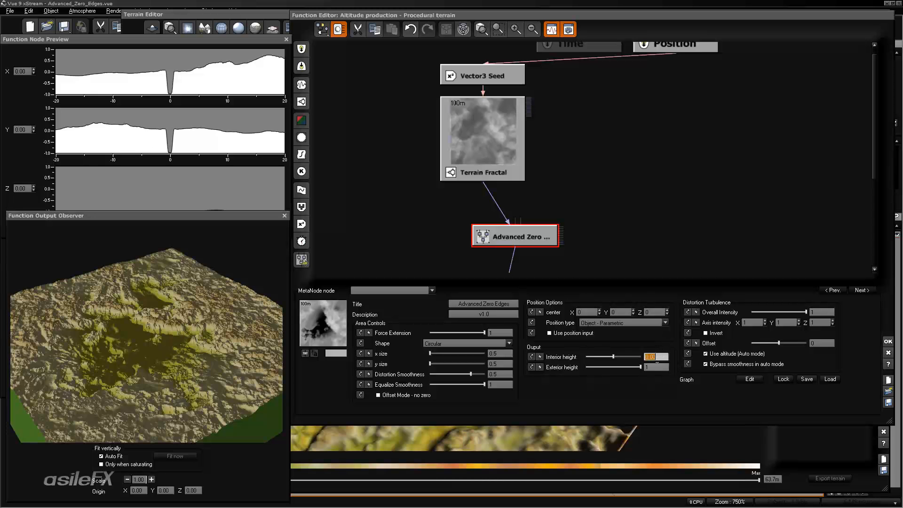
{"action": "type", "text": "2"}
{"action": "left_click", "coordinate": [657, 367]}
{"action": "type", "text": "00"}
{"action": "key", "text": "Return"}
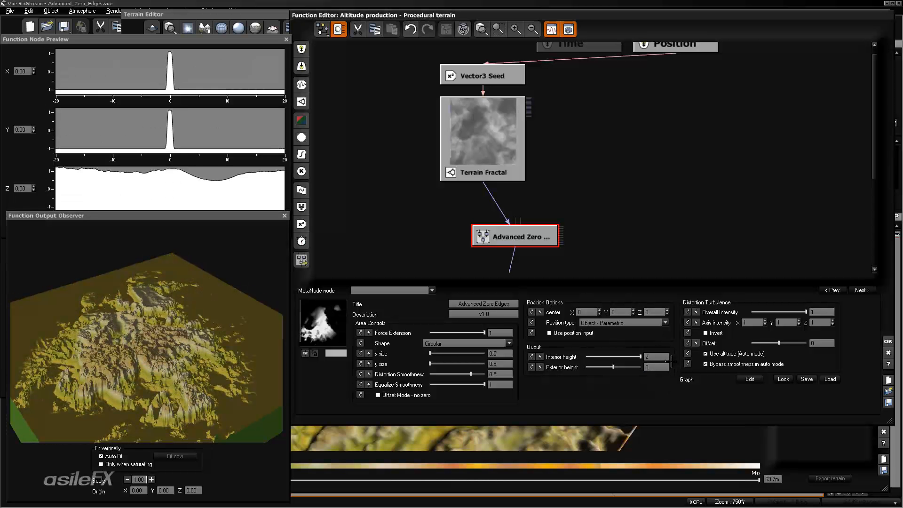
Try an Interior height of 5 and inspect the terrain, raising the preview scale to 2.00 and returning it to 1.00
{"action": "left_click", "coordinate": [658, 357]}
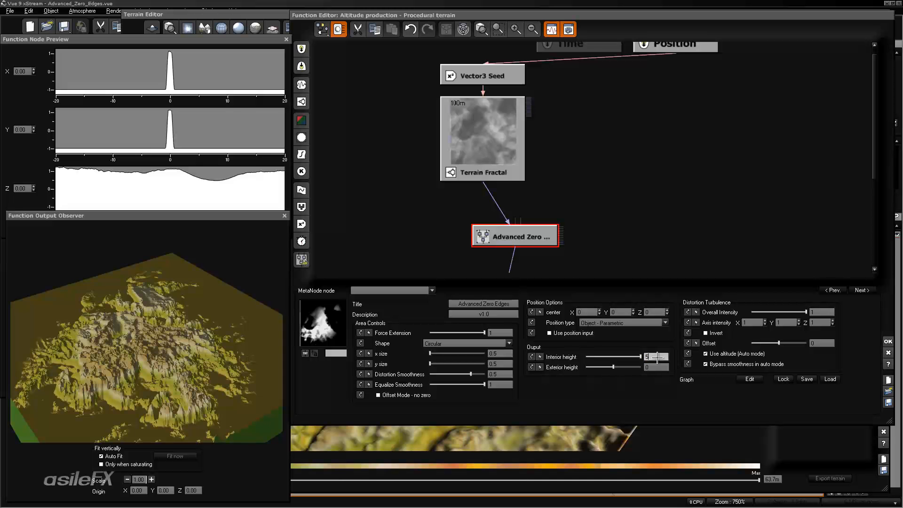
{"action": "key", "text": "Return"}
{"action": "left_click_drag", "start_coordinate": [230, 367], "coordinate": [166, 383]}
{"action": "mouse_move", "coordinate": [248, 308]}
{"action": "left_mouse_down"}
{"action": "mouse_move", "coordinate": [236, 326]}
{"action": "mouse_move", "coordinate": [250, 324]}
{"action": "mouse_move", "coordinate": [239, 322]}
{"action": "left_mouse_up"}
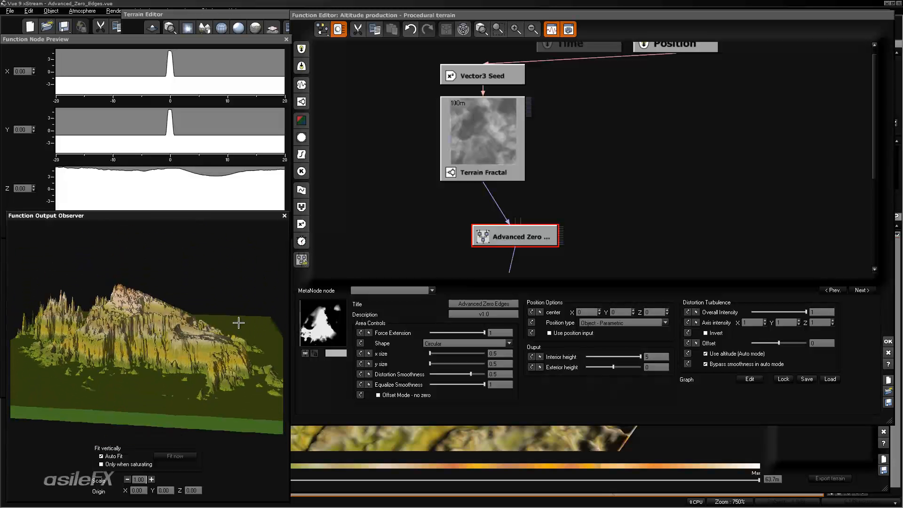
{"action": "left_click_drag", "start_coordinate": [83, 335], "coordinate": [143, 337]}
{"action": "left_click", "coordinate": [151, 479]}
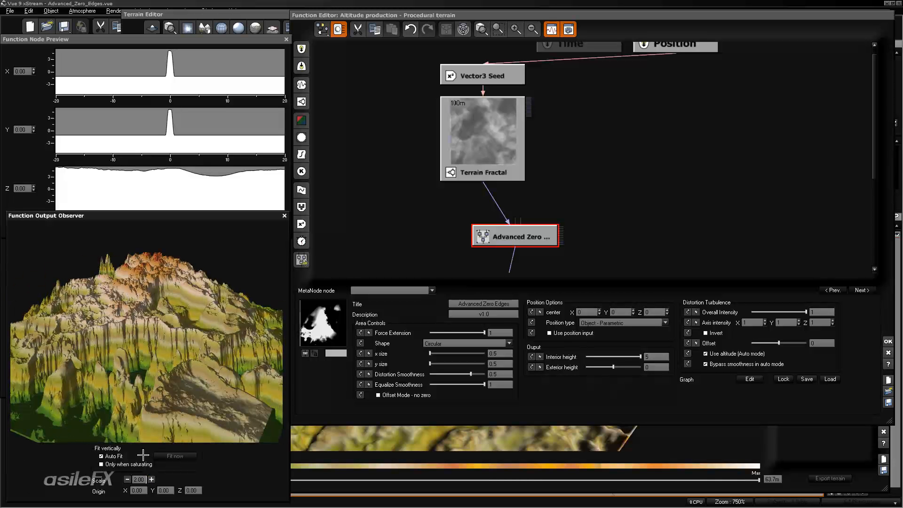
{"action": "left_click", "coordinate": [127, 479]}
Set the Interior height of the Advanced Zero Edges node to 2
{"action": "left_click", "coordinate": [656, 356]}
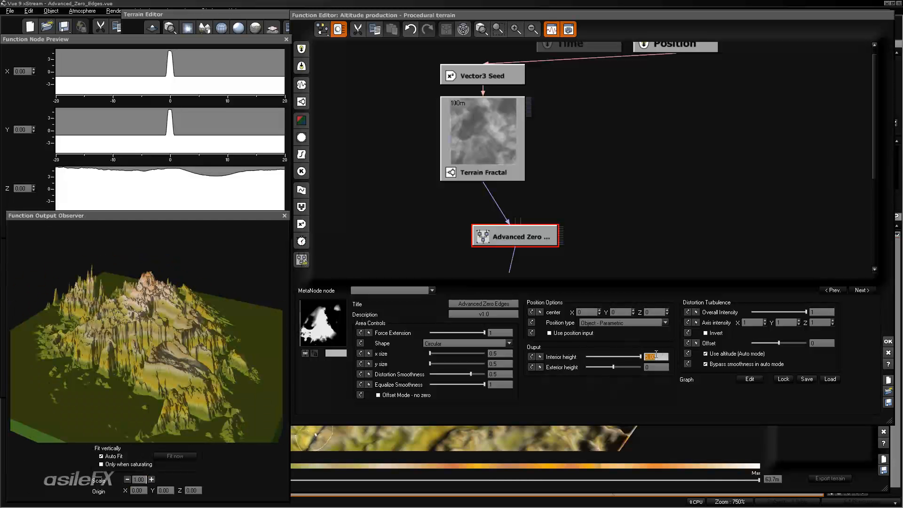
{"action": "type", "text": "2"}
{"action": "key", "text": "Return"}
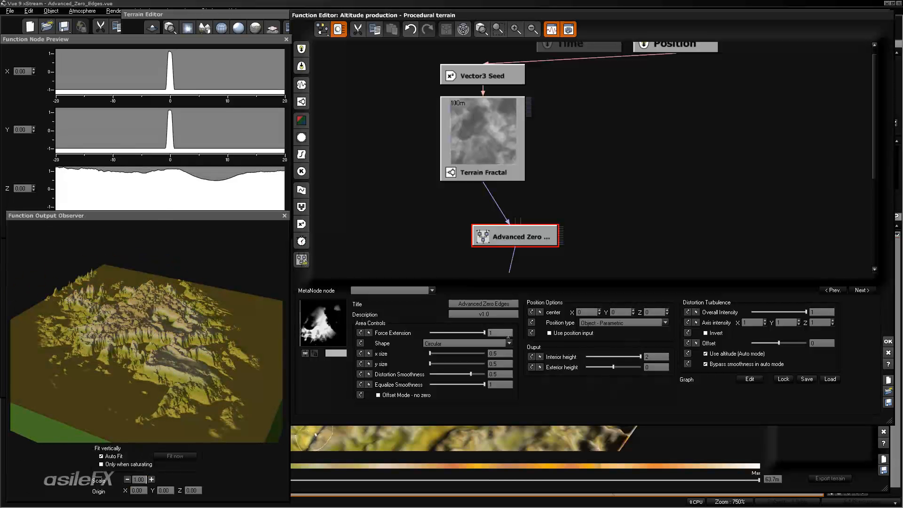
Set the node's Force Extension to 0 and inspect the terrain output from several angles
{"action": "left_click", "coordinate": [507, 336]}
{"action": "type", "text": "00"}
{"action": "key", "text": "Return"}
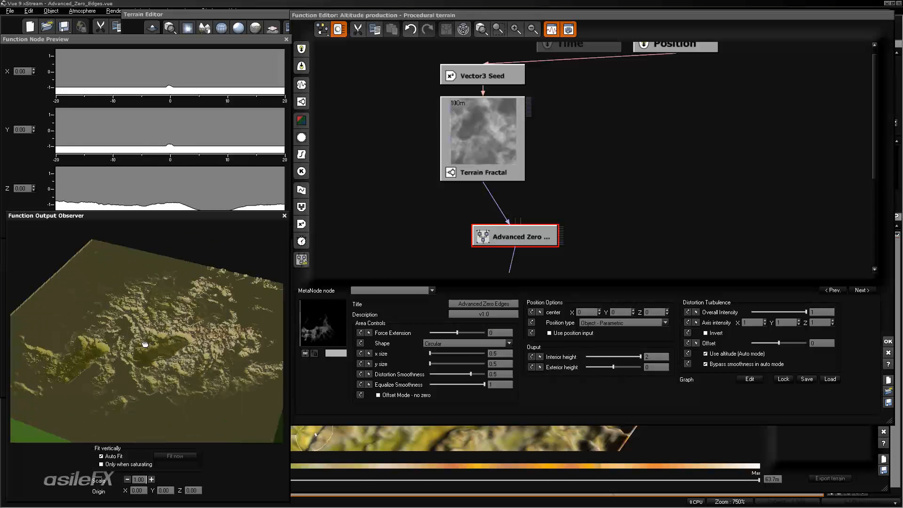
{"action": "left_click_drag", "start_coordinate": [144, 344], "coordinate": [133, 346]}
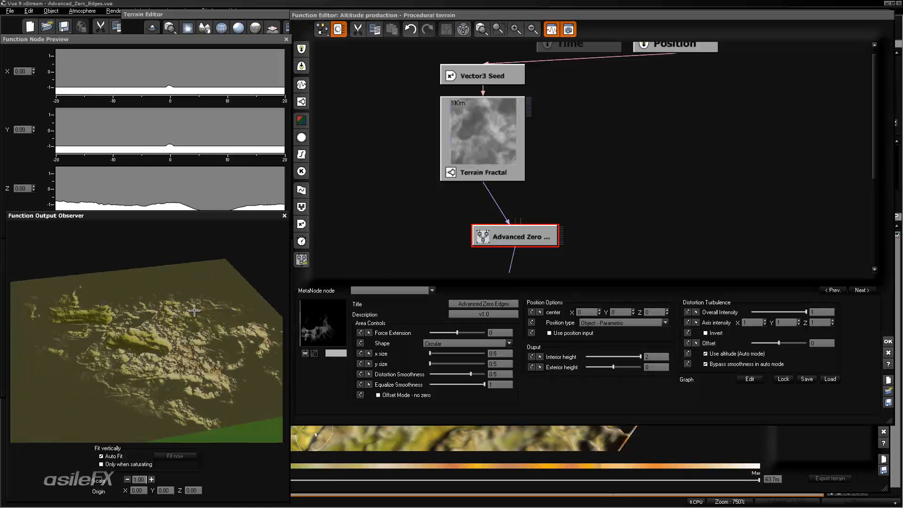
{"action": "left_click_drag", "start_coordinate": [195, 311], "coordinate": [161, 318]}
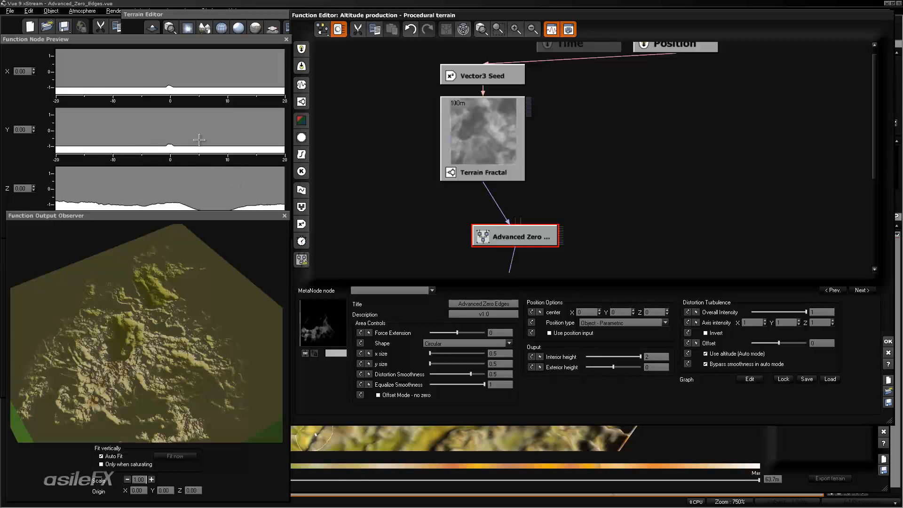
Select Terrain Fractal and compare its section profiles with the terrain in the output observer
{"action": "left_click", "coordinate": [485, 145]}
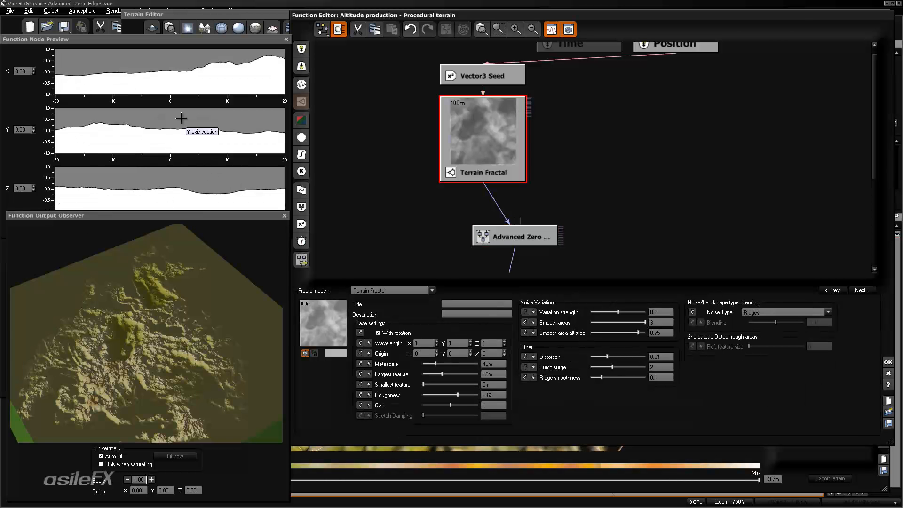
{"action": "left_click_drag", "start_coordinate": [166, 324], "coordinate": [219, 355]}
{"action": "left_click_drag", "start_coordinate": [165, 343], "coordinate": [251, 377]}
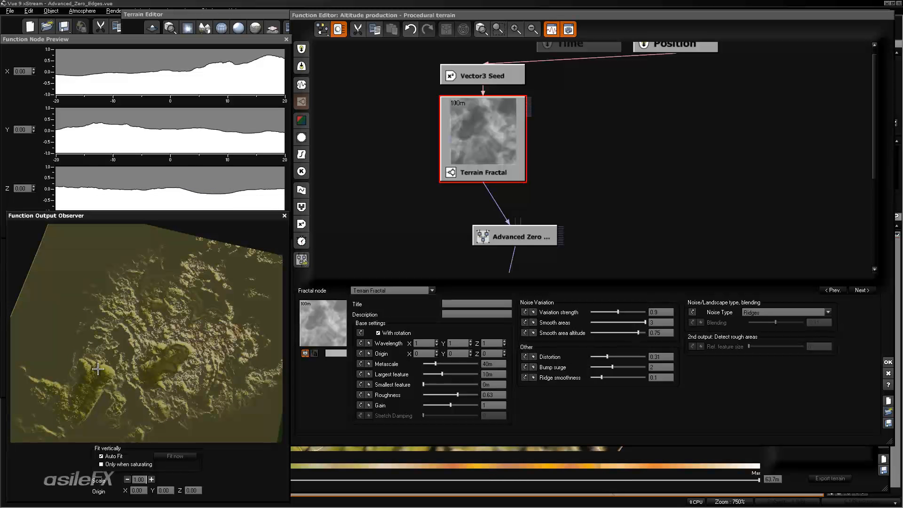
{"action": "left_click_drag", "start_coordinate": [98, 369], "coordinate": [114, 351]}
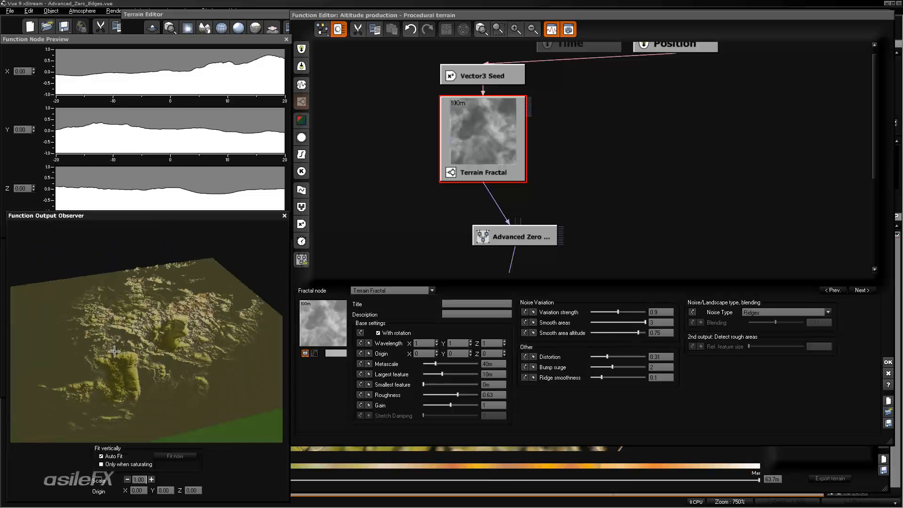
Set the Force Extension of the Advanced Zero Edges node to 1
{"action": "left_click", "coordinate": [517, 238]}
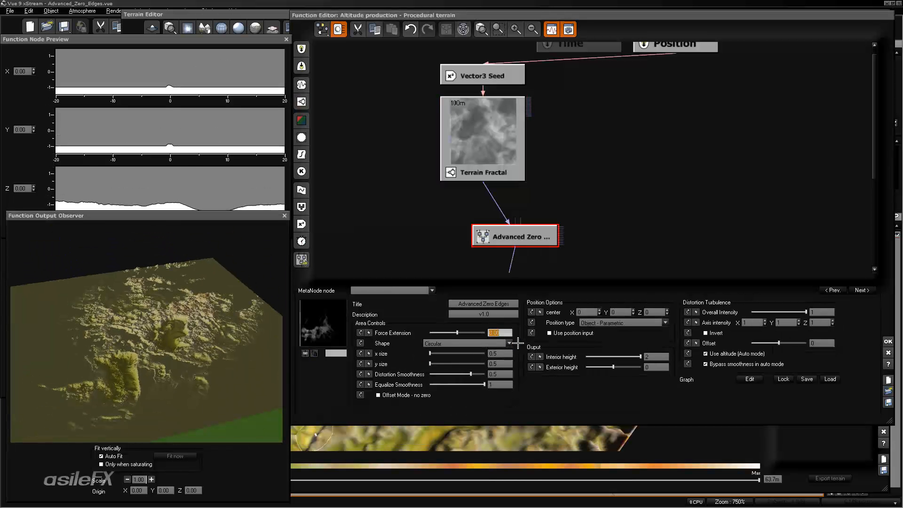
{"action": "type", "text": "1"}
{"action": "key", "text": "Return"}
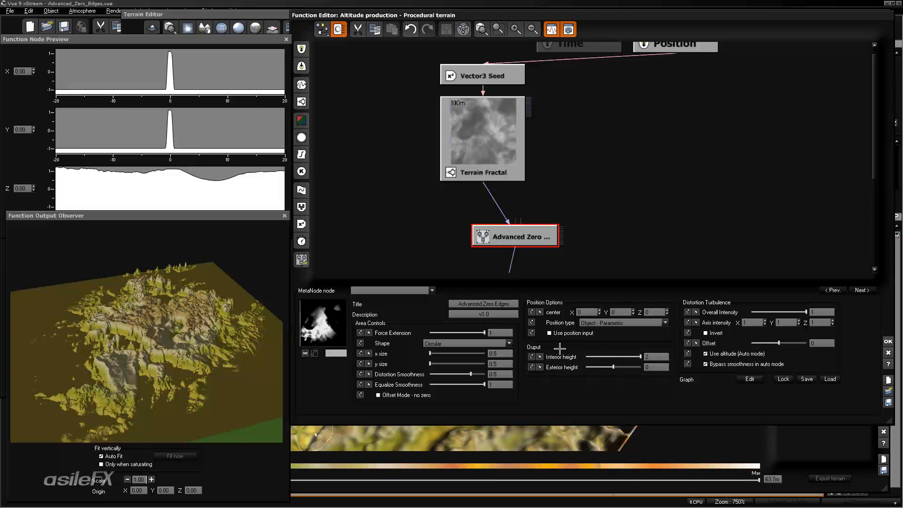
Try Force Extension values of 2 and -1, inspecting the terrain output for each
{"action": "type", "text": "2"}
{"action": "key", "text": "Return"}
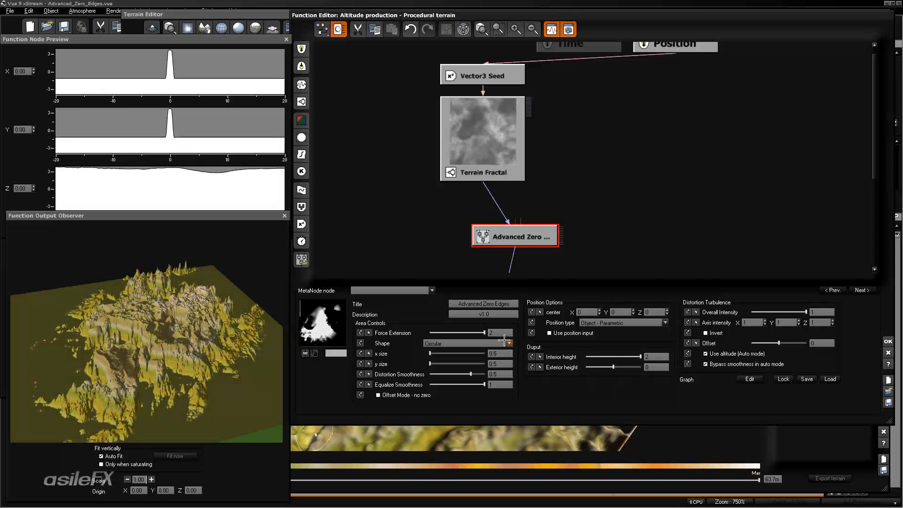
{"action": "left_click_drag", "start_coordinate": [176, 346], "coordinate": [108, 347]}
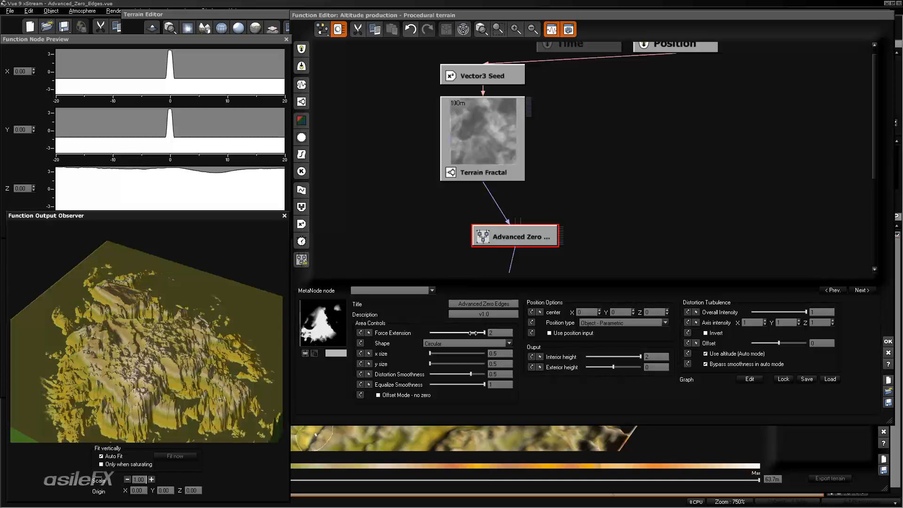
{"action": "left_click_drag", "start_coordinate": [473, 333], "coordinate": [430, 333]}
{"action": "left_click_drag", "start_coordinate": [193, 352], "coordinate": [200, 384]}
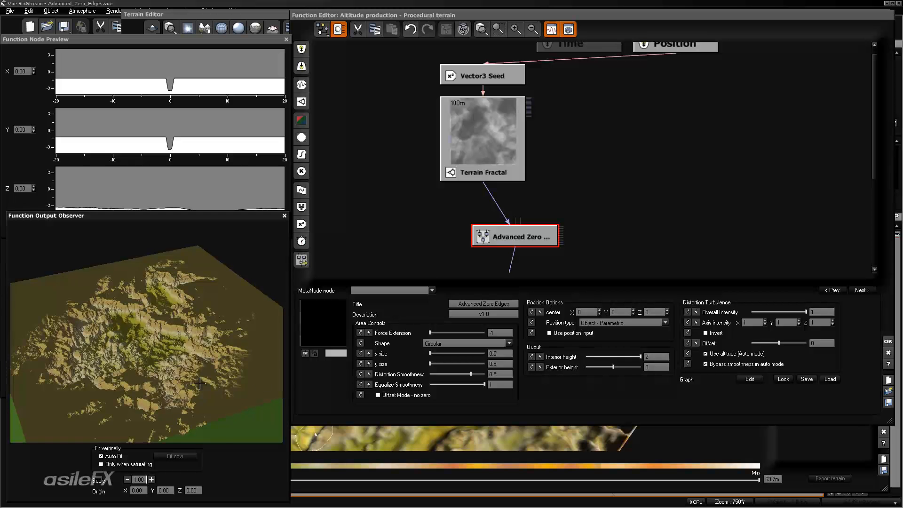
{"action": "left_click_drag", "start_coordinate": [225, 345], "coordinate": [221, 333]}
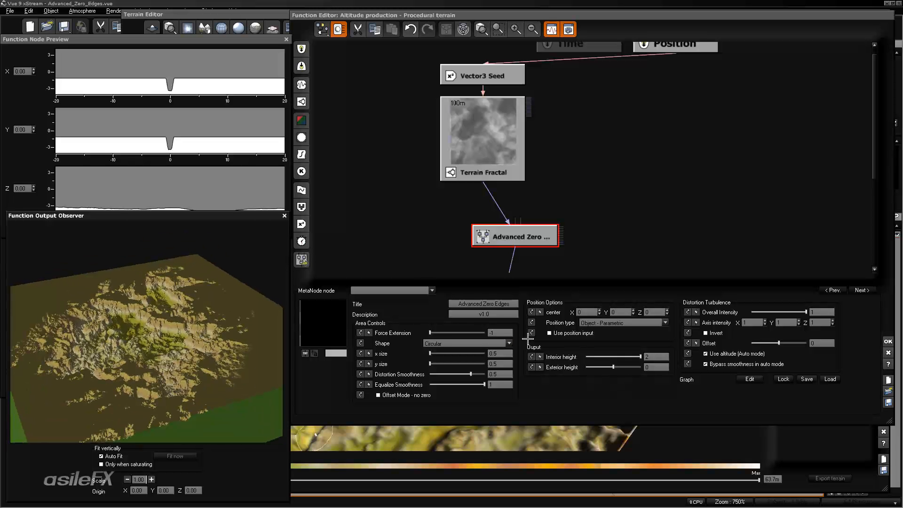
Reset the Advanced Zero Edges node's Force Extension to 1 and review the terrain
{"action": "double_click", "coordinate": [497, 332]}
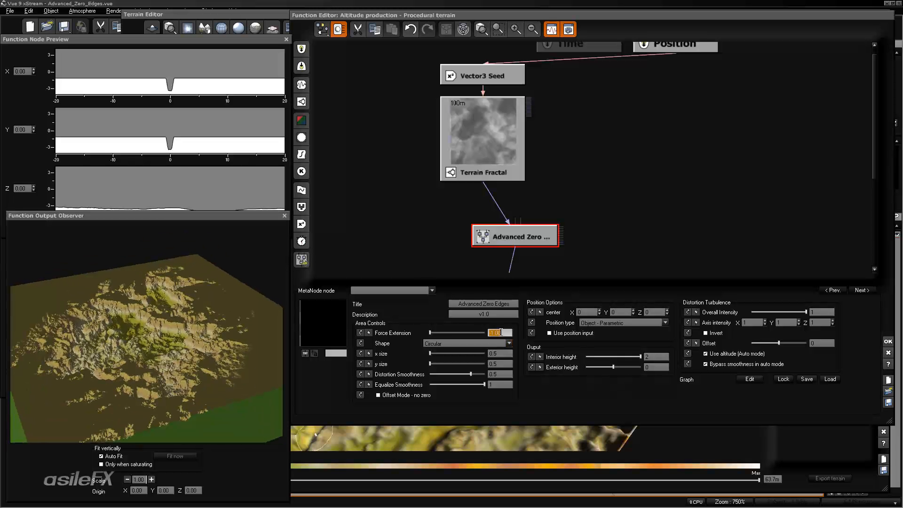
{"action": "type", "text": "1"}
{"action": "left_click", "coordinate": [527, 332]}
{"action": "left_click_drag", "start_coordinate": [218, 350], "coordinate": [187, 340]}
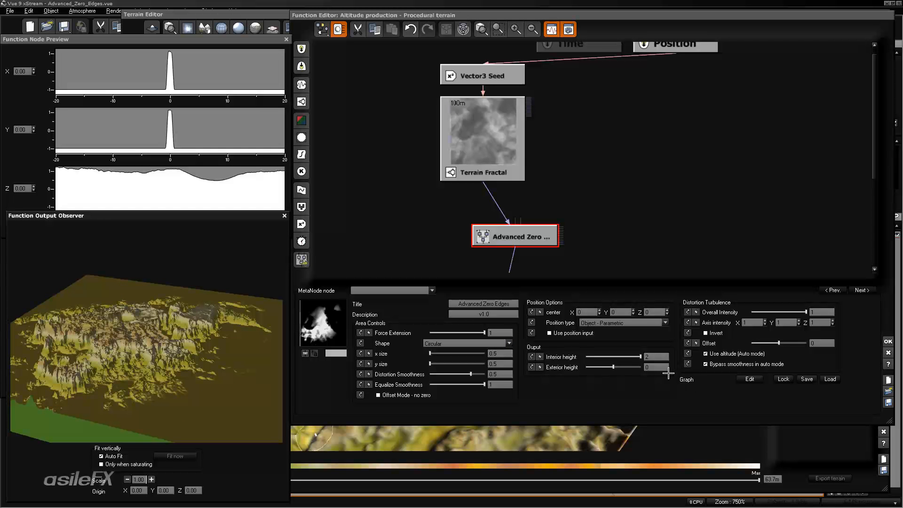
Switch off Use altitude (Auto mode) in the Distortion Turbulence settings and inspect the terrain before and after
{"action": "left_click_drag", "start_coordinate": [193, 346], "coordinate": [181, 329]}
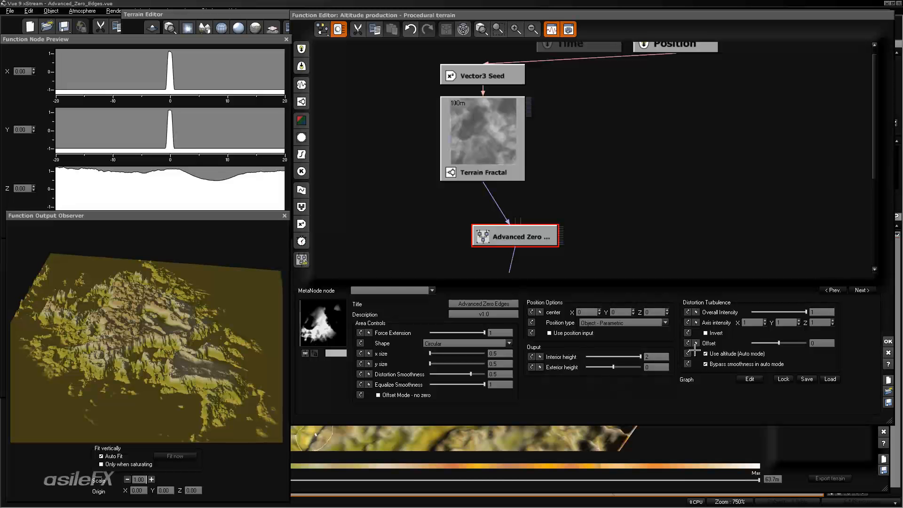
{"action": "mouse_move", "coordinate": [262, 328]}
{"action": "left_mouse_down"}
{"action": "mouse_move", "coordinate": [236, 323]}
{"action": "mouse_move", "coordinate": [266, 338]}
{"action": "left_mouse_up"}
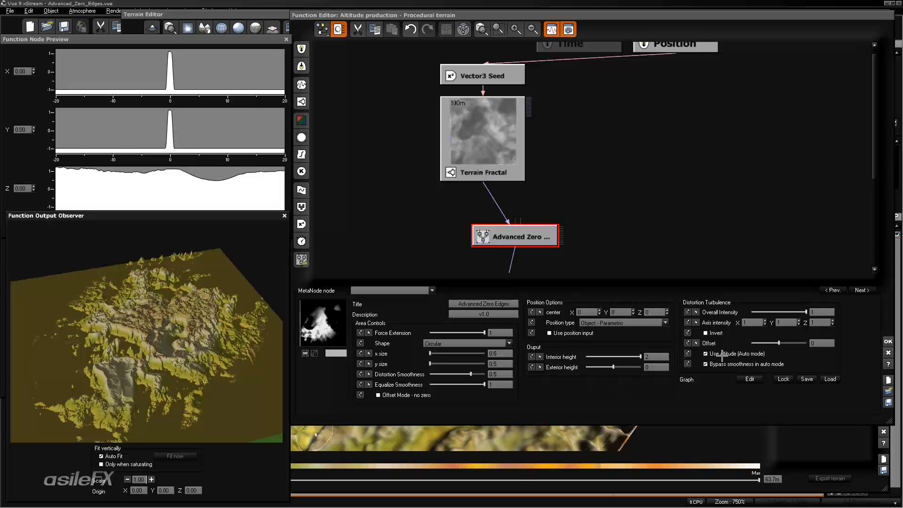
{"action": "left_click", "coordinate": [750, 356]}
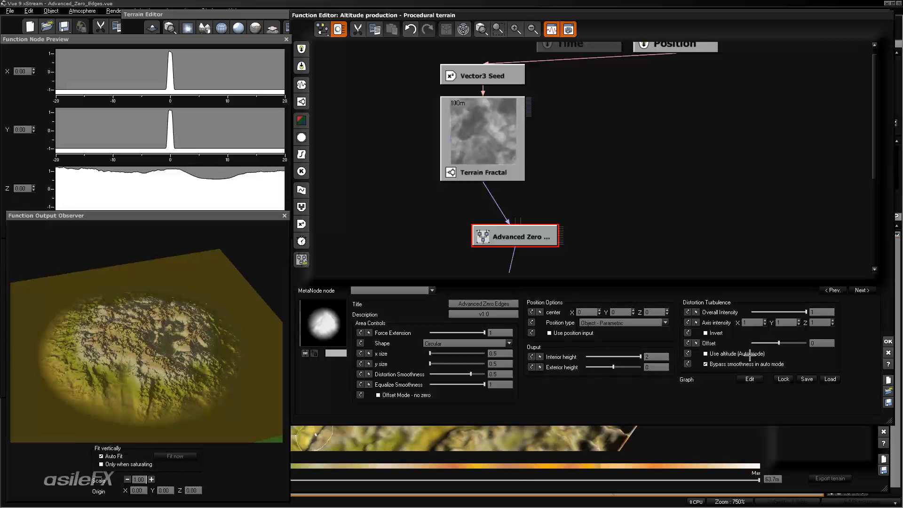
{"action": "left_click_drag", "start_coordinate": [271, 278], "coordinate": [182, 266]}
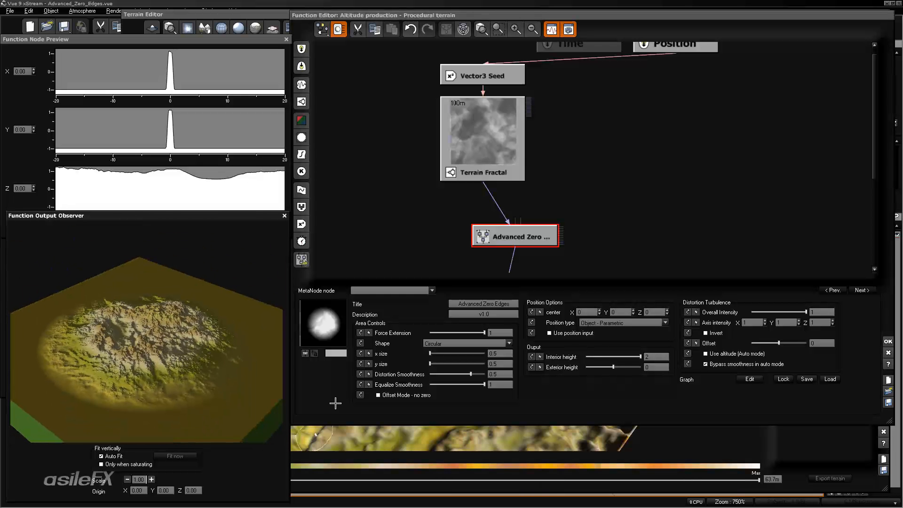
Try the Rounded square, Rounded square (sharper) and Square shapes on the Advanced Zero Edges node, inspecting the terrain output for each
{"action": "left_click", "coordinate": [437, 342]}
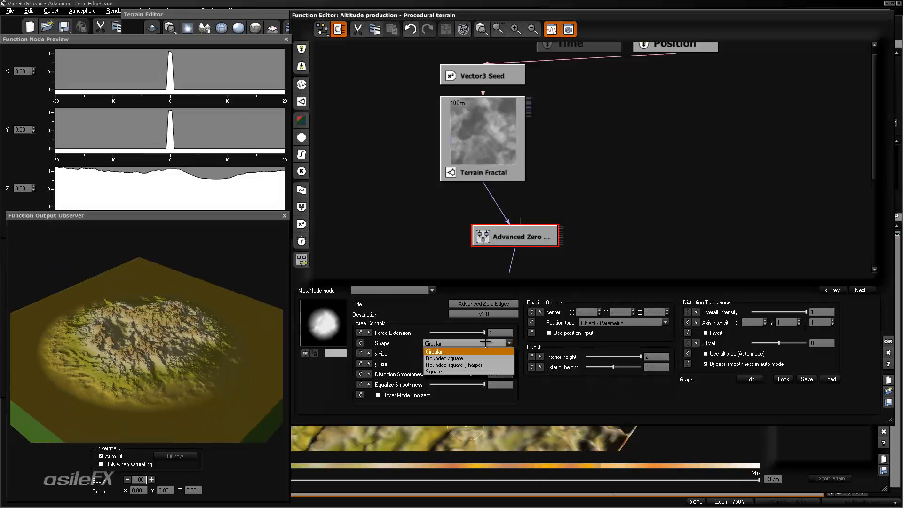
{"action": "left_click", "coordinate": [457, 357]}
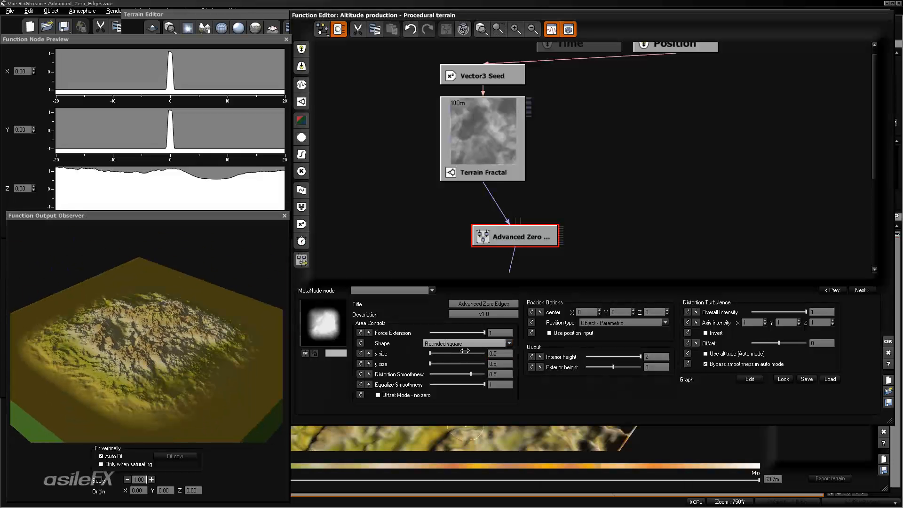
{"action": "left_click", "coordinate": [468, 343]}
{"action": "left_click", "coordinate": [471, 356]}
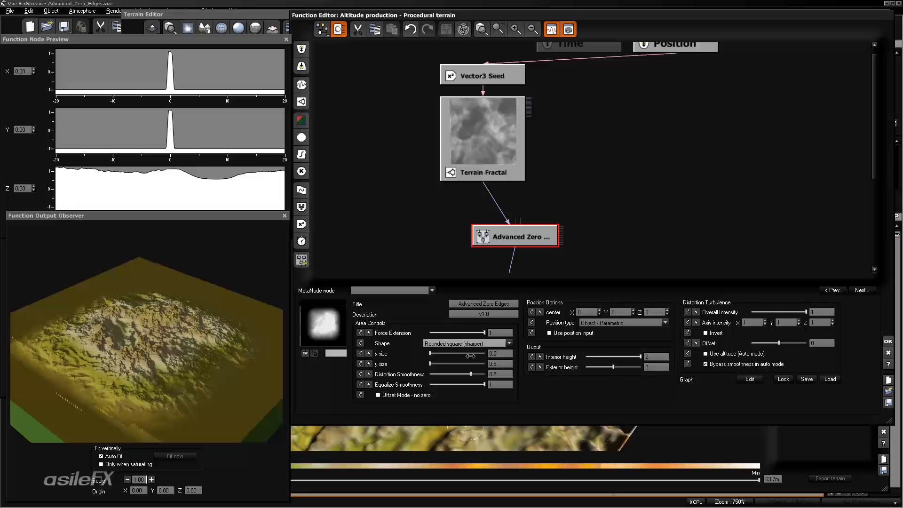
{"action": "left_click", "coordinate": [494, 340]}
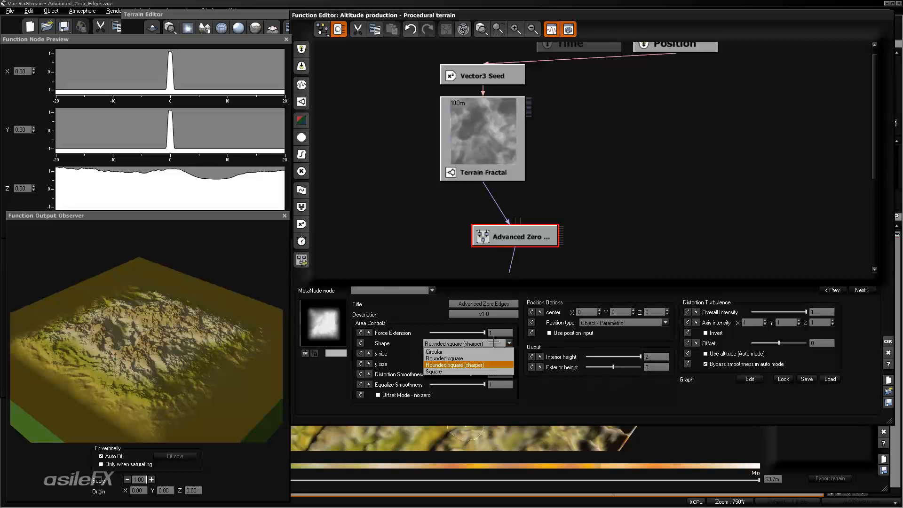
{"action": "left_click", "coordinate": [484, 371]}
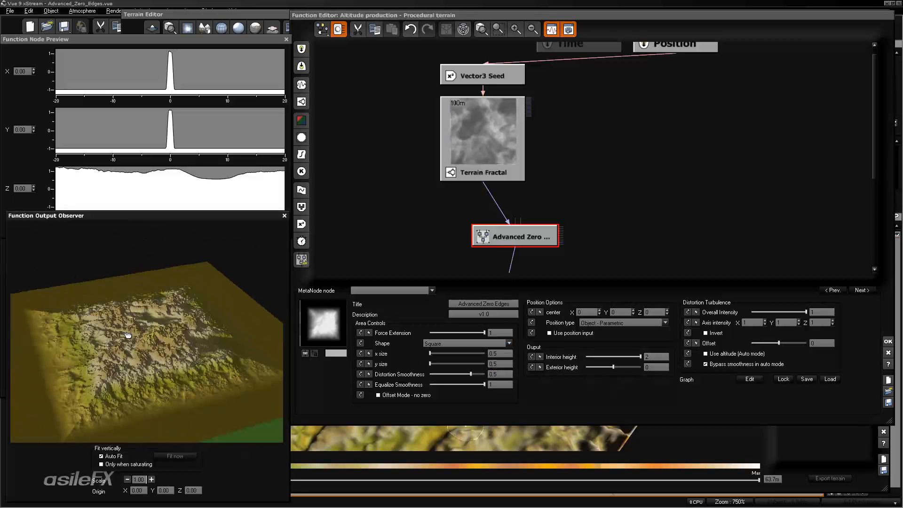
Return the Advanced Zero Edges node's Shape to Circular and inspect the terrain output
{"action": "left_click", "coordinate": [476, 343]}
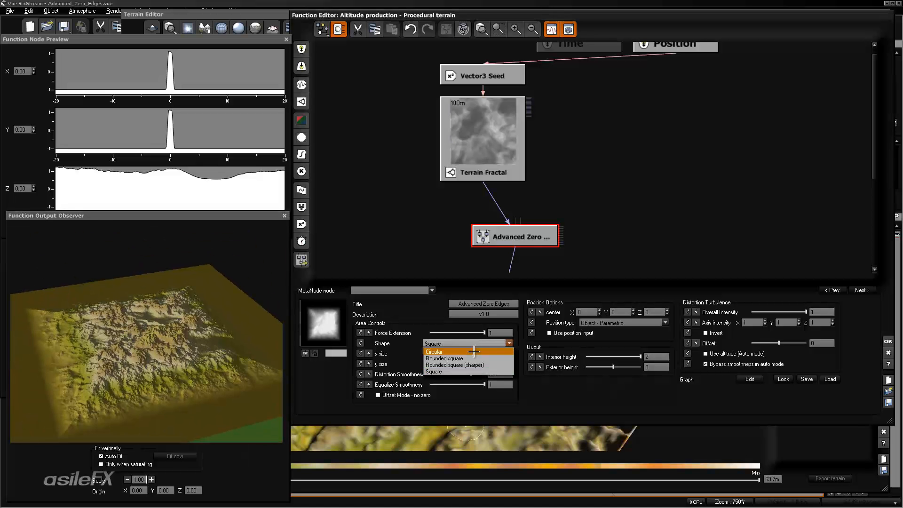
{"action": "left_click", "coordinate": [471, 349]}
{"action": "left_click_drag", "start_coordinate": [206, 321], "coordinate": [198, 328]}
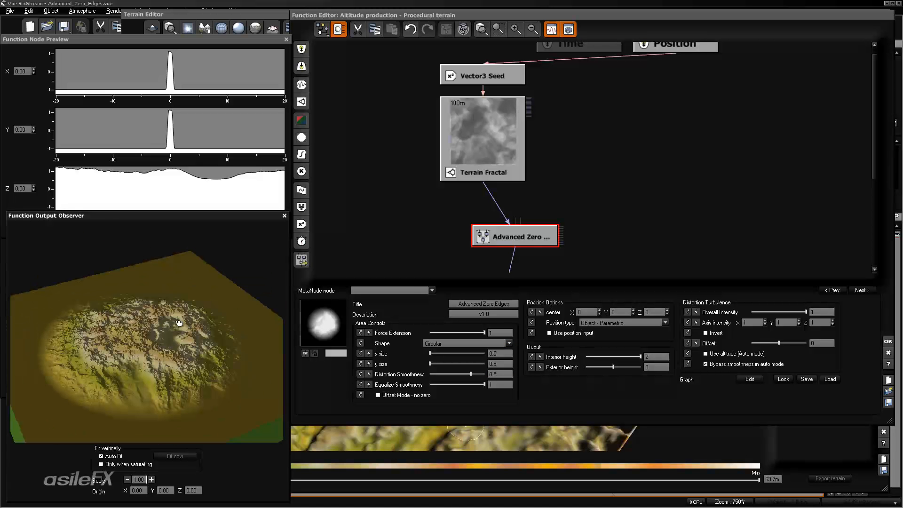
{"action": "left_click", "coordinate": [479, 343]}
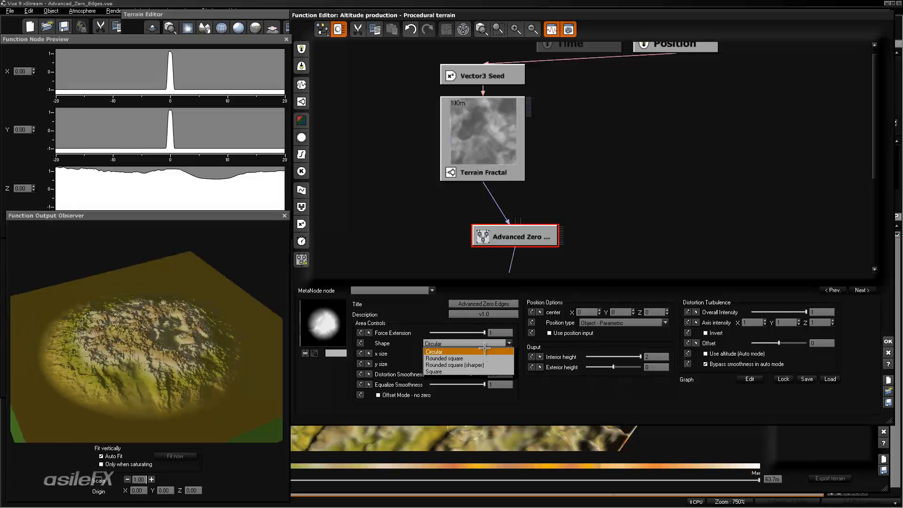
{"action": "left_click", "coordinate": [612, 238]}
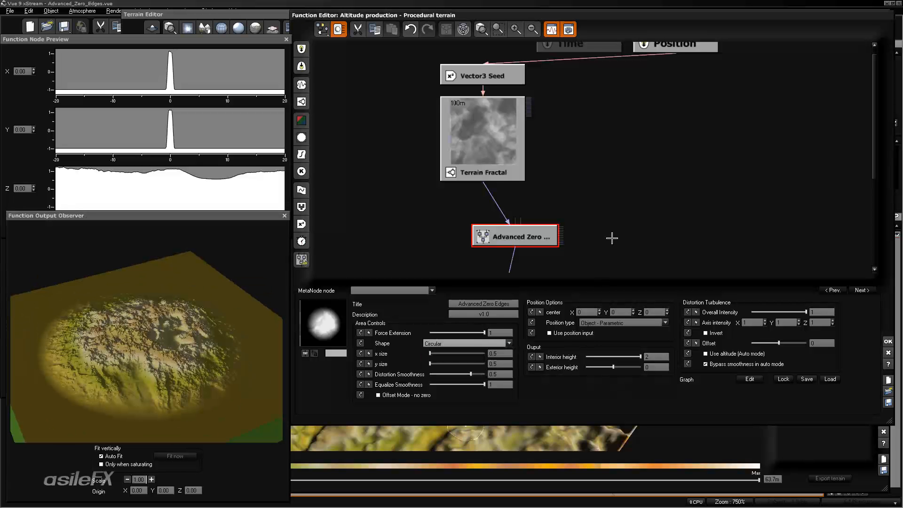
Compare the Rounded square (sharper) and Square shapes again, inspecting the terrain corners for each
{"action": "left_click", "coordinate": [510, 343]}
{"action": "left_click", "coordinate": [494, 362]}
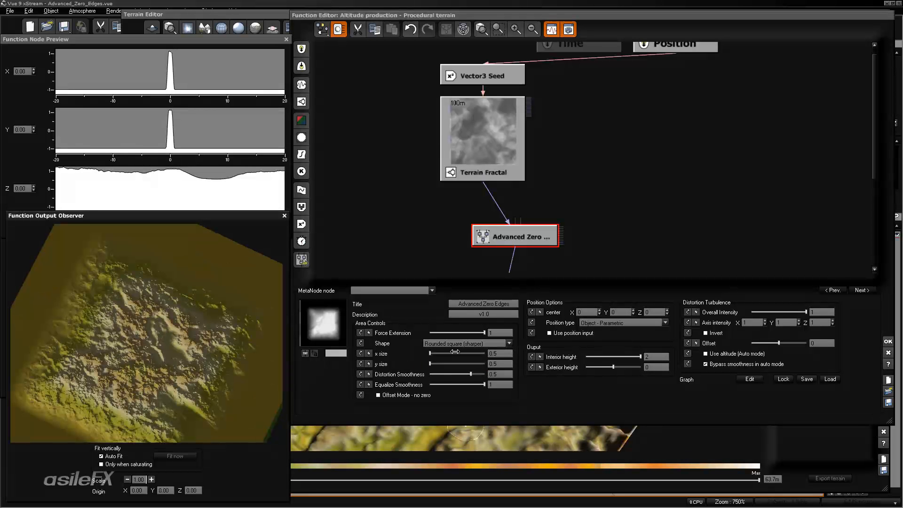
{"action": "left_click", "coordinate": [510, 343]}
{"action": "left_click", "coordinate": [464, 372]}
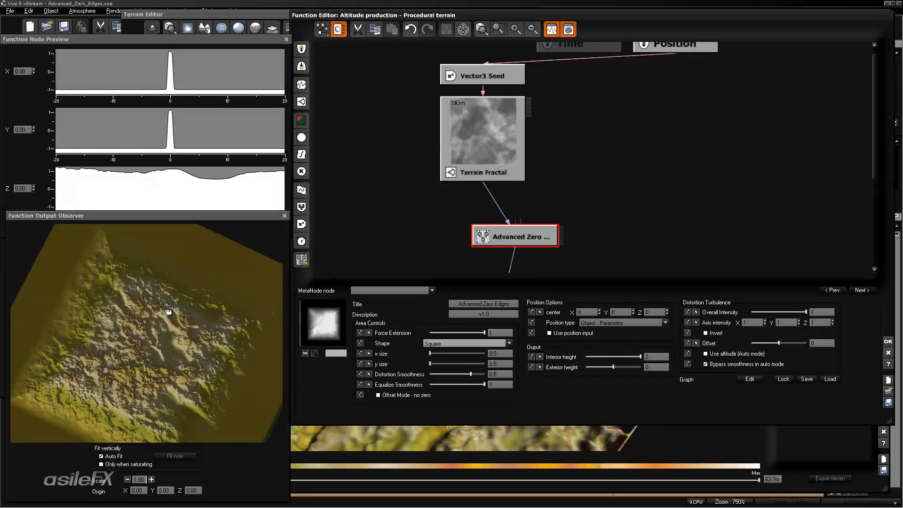
{"action": "right_click_drag", "start_coordinate": [169, 312], "coordinate": [196, 286]}
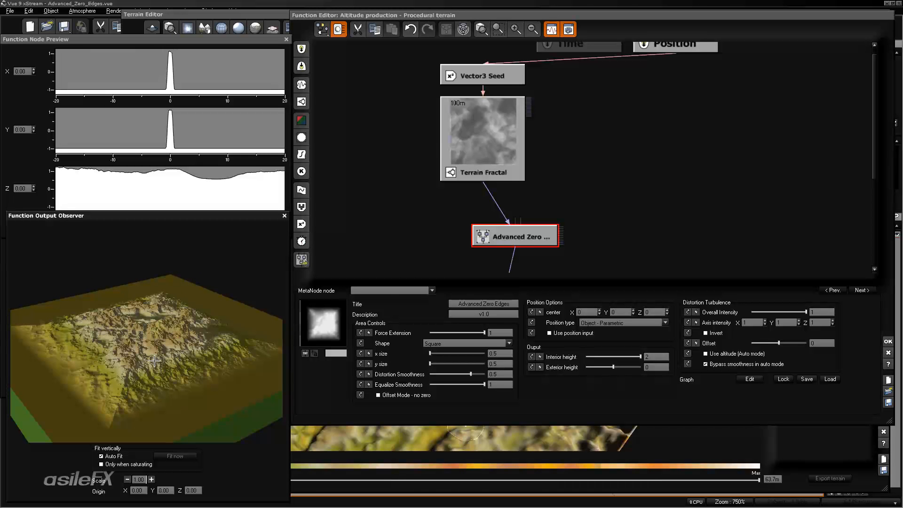
Set the node's Shape back to Circular and review the terrain from several angles
{"action": "left_click", "coordinate": [463, 343]}
{"action": "left_click", "coordinate": [463, 349]}
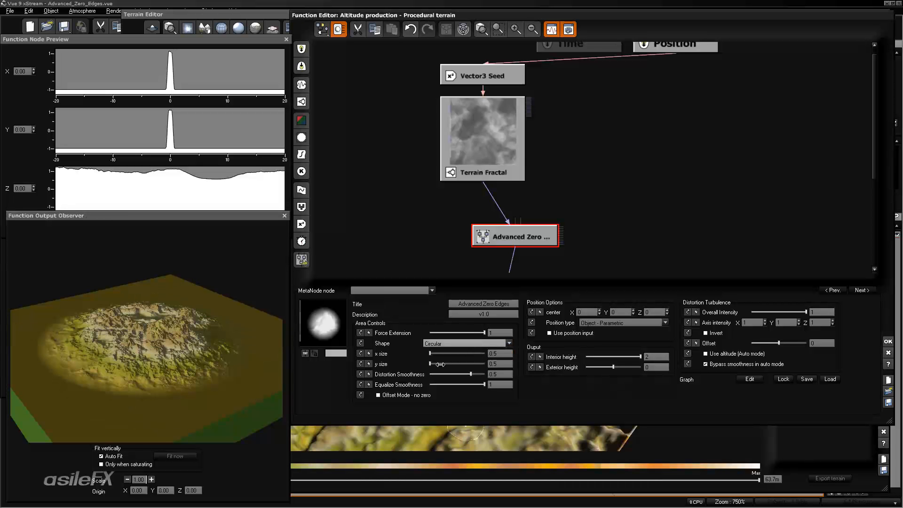
{"action": "right_click_drag", "start_coordinate": [134, 311], "coordinate": [129, 326]}
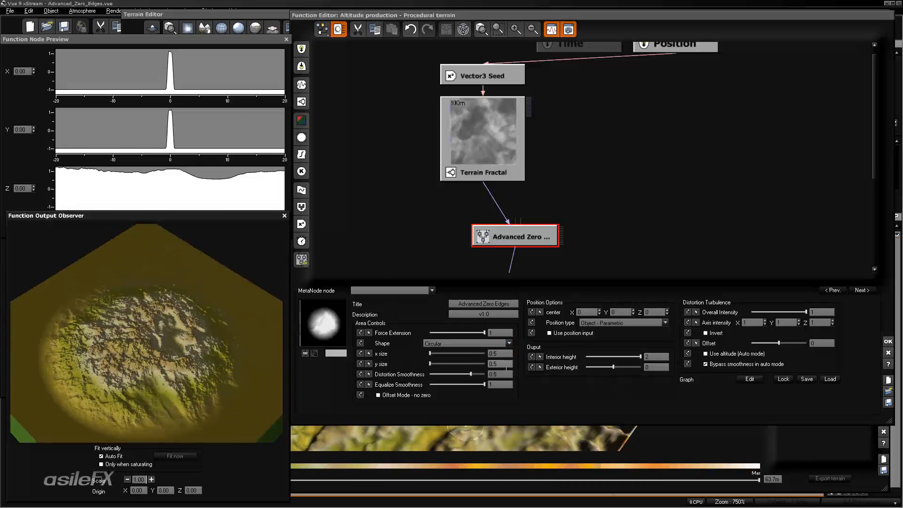
{"action": "right_click_drag", "start_coordinate": [244, 347], "coordinate": [215, 343]}
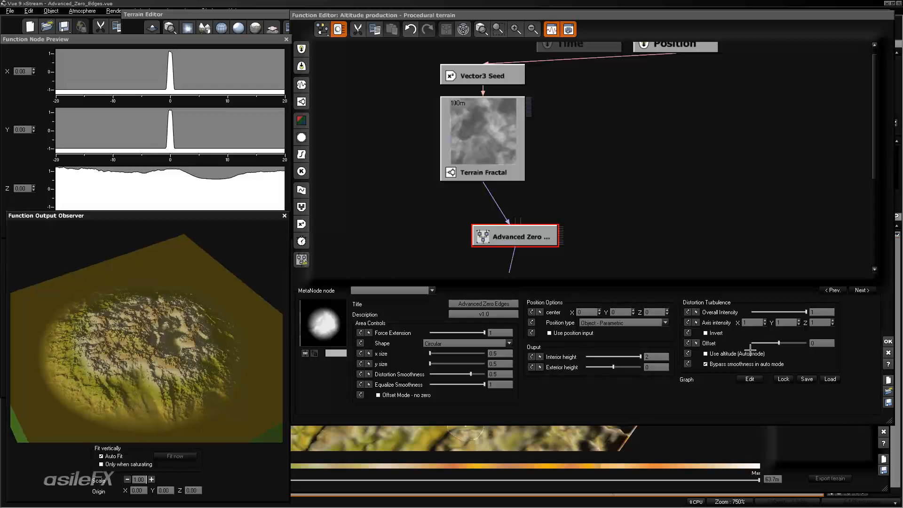
Enable Use altitude (Auto mode) in the Distortion Turbulence settings and inspect the distorted terrain edges
{"action": "left_click", "coordinate": [723, 353]}
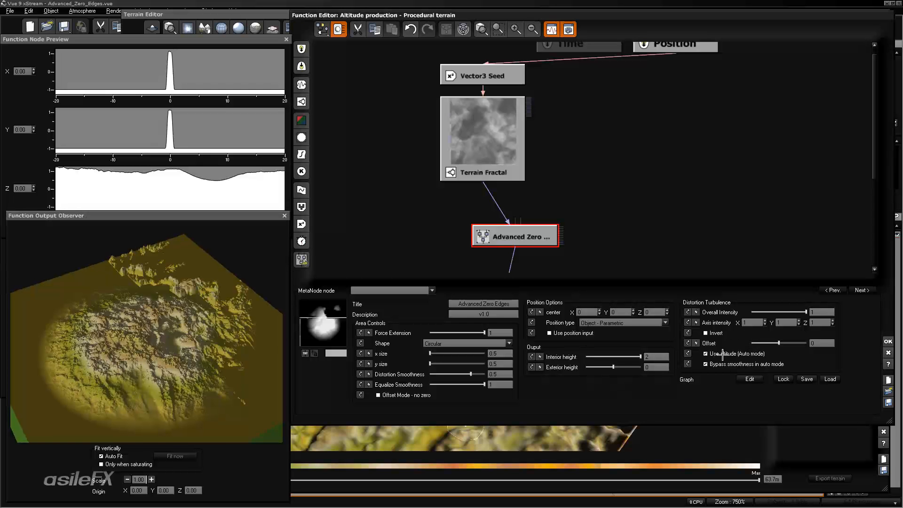
{"action": "right_click_drag", "start_coordinate": [193, 313], "coordinate": [203, 335]}
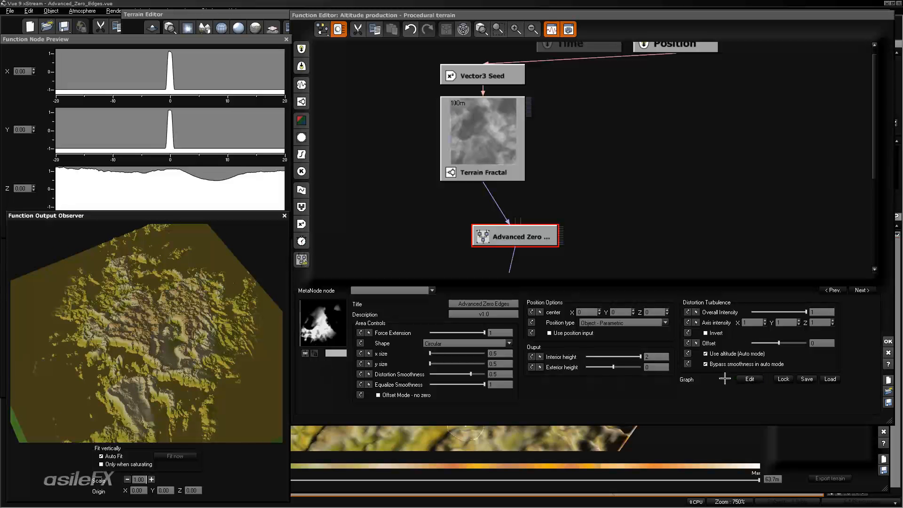
{"action": "right_click_drag", "start_coordinate": [195, 348], "coordinate": [209, 316]}
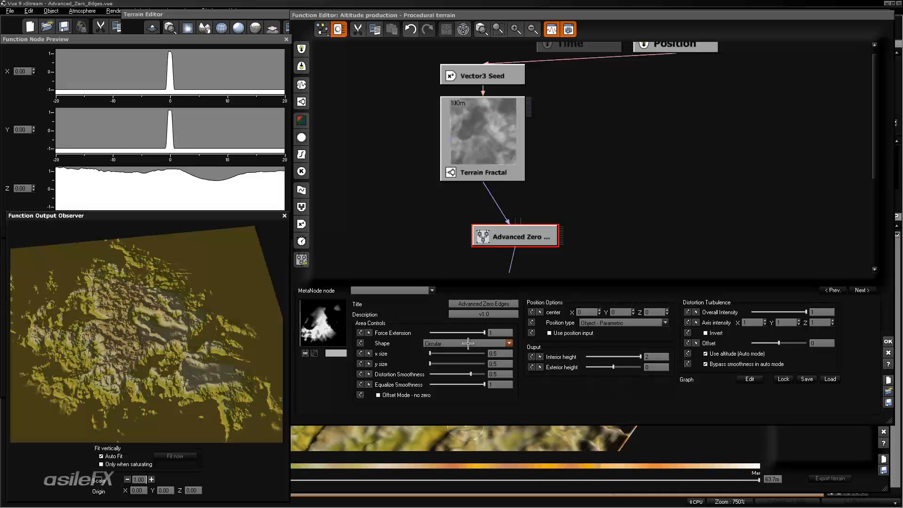
Enable Invert for the Distortion Turbulence and inspect the resulting terrain outline
{"action": "left_click", "coordinate": [716, 333]}
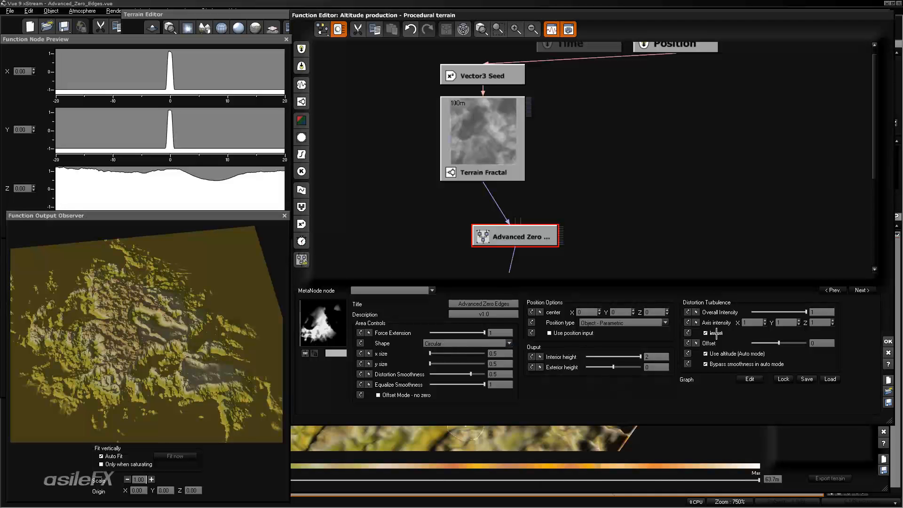
{"action": "left_click_drag", "start_coordinate": [245, 320], "coordinate": [121, 301]}
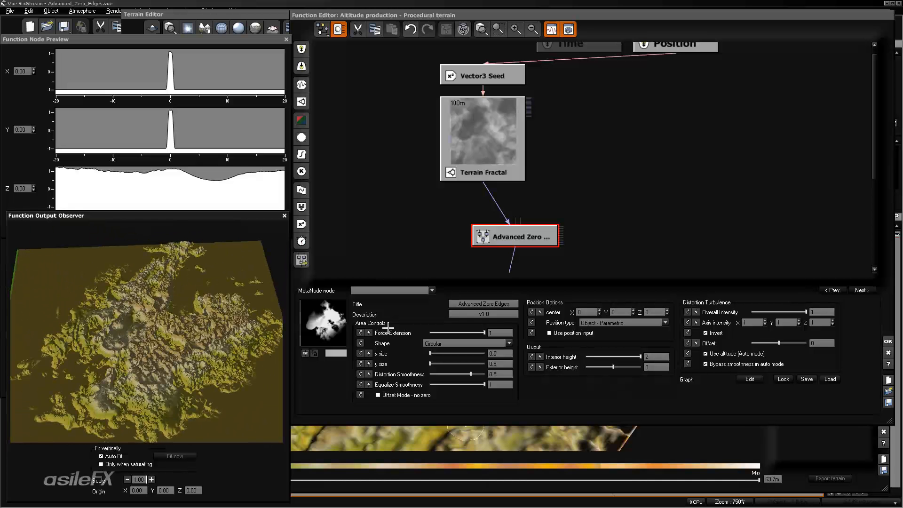
{"action": "left_click", "coordinate": [712, 333]}
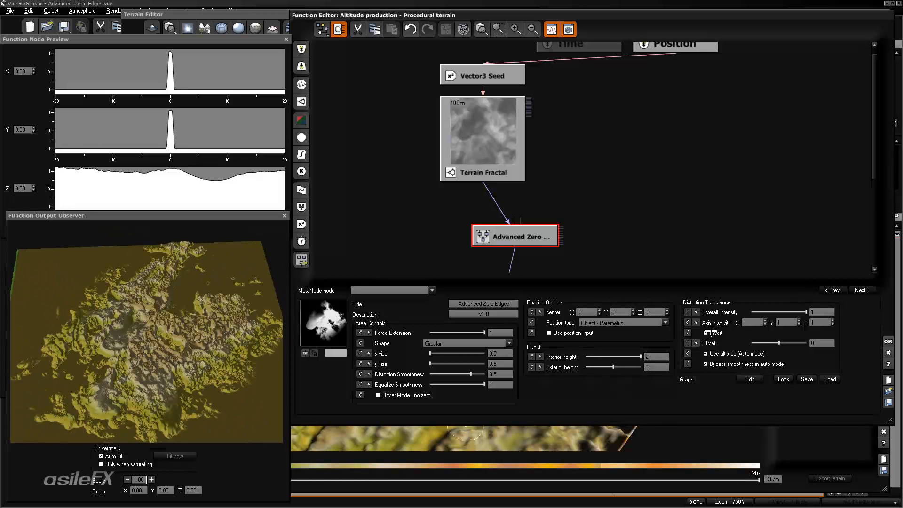
Try a Distortion Turbulence Offset of about 0.64, then reset the Offset to 0
{"action": "mouse_move", "coordinate": [793, 344]}
{"action": "left_mouse_down"}
{"action": "mouse_move", "coordinate": [783, 344]}
{"action": "mouse_move", "coordinate": [801, 344]}
{"action": "left_mouse_up"}
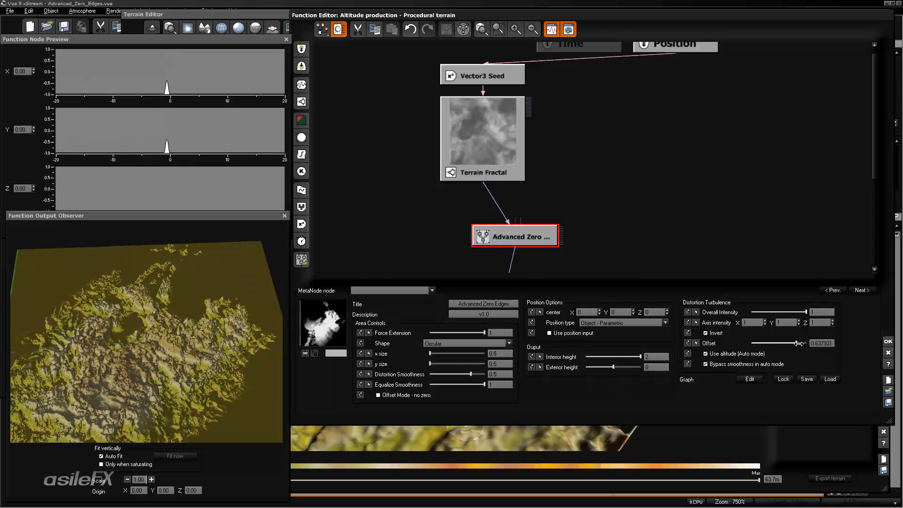
{"action": "left_click", "coordinate": [823, 344]}
{"action": "type", "text": "0"}
{"action": "key", "text": "Return"}
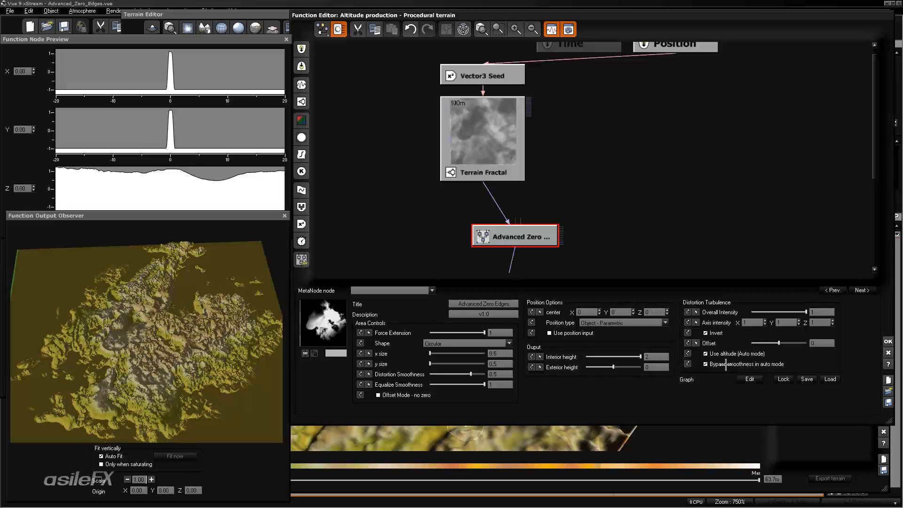
{"action": "left_click", "coordinate": [758, 365]}
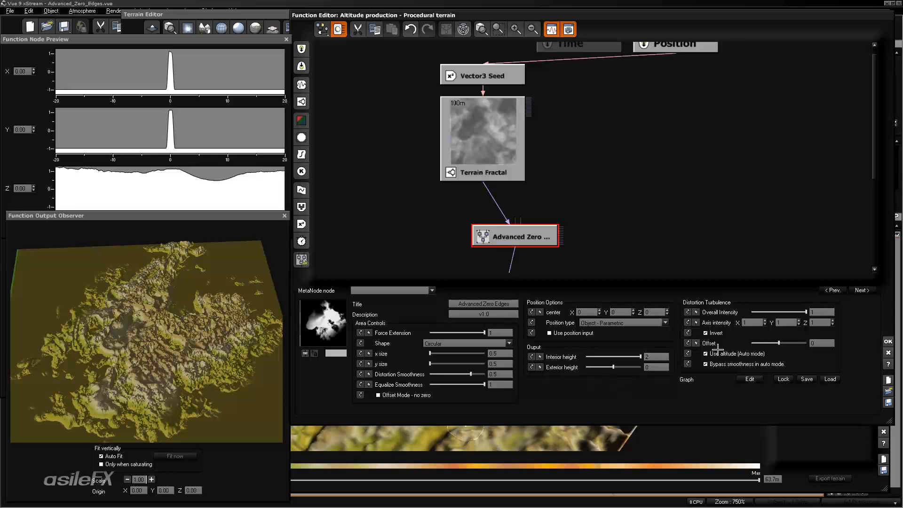
Add a second Terrain Fractal node beside the first one and set its Noise Type to Billows
{"action": "left_click", "coordinate": [599, 155]}
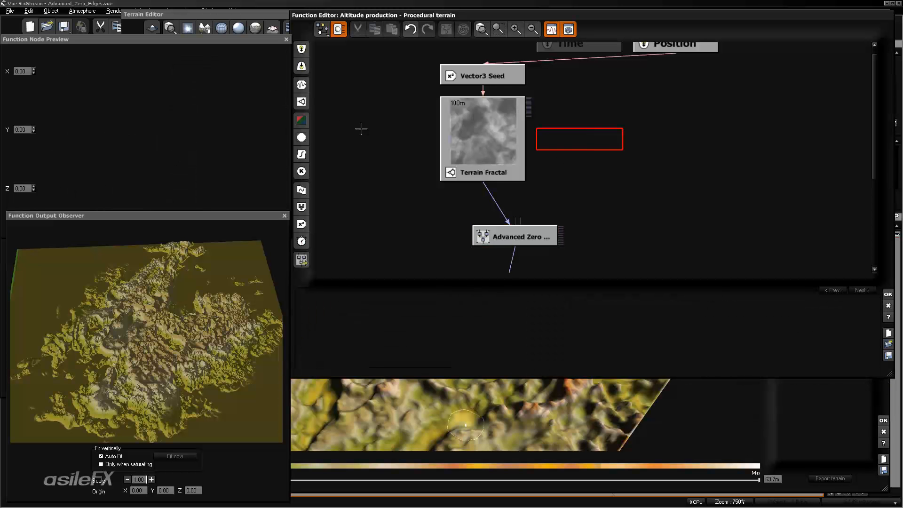
{"action": "left_click", "coordinate": [301, 101]}
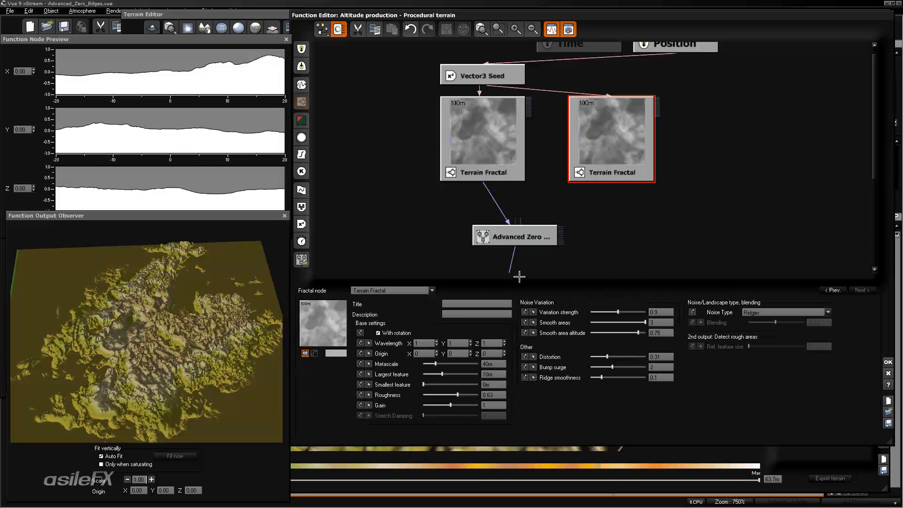
{"action": "left_click", "coordinate": [828, 312]}
{"action": "left_click", "coordinate": [770, 333]}
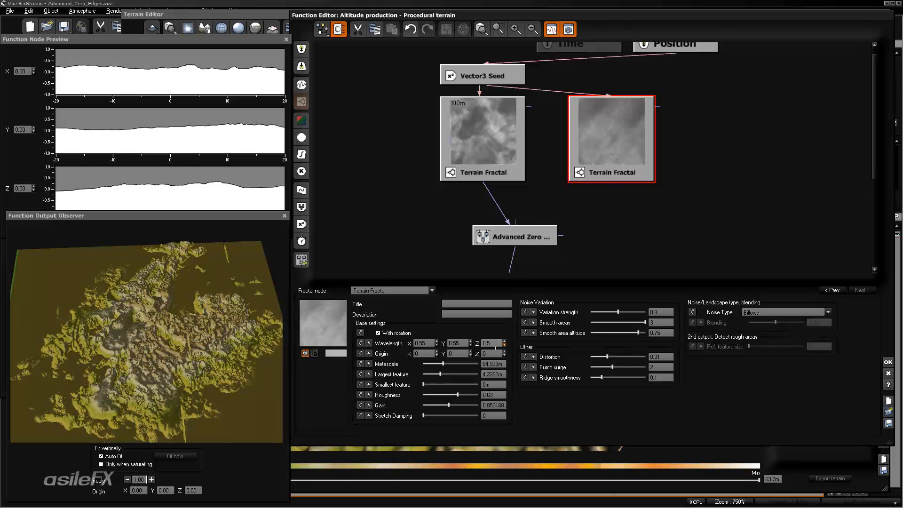
Connect the second Terrain Fractal to the free input of the Advanced Zero Edges node and inspect the terrain
{"action": "left_click_drag", "start_coordinate": [515, 220], "coordinate": [614, 174]}
{"action": "left_click", "coordinate": [626, 180]}
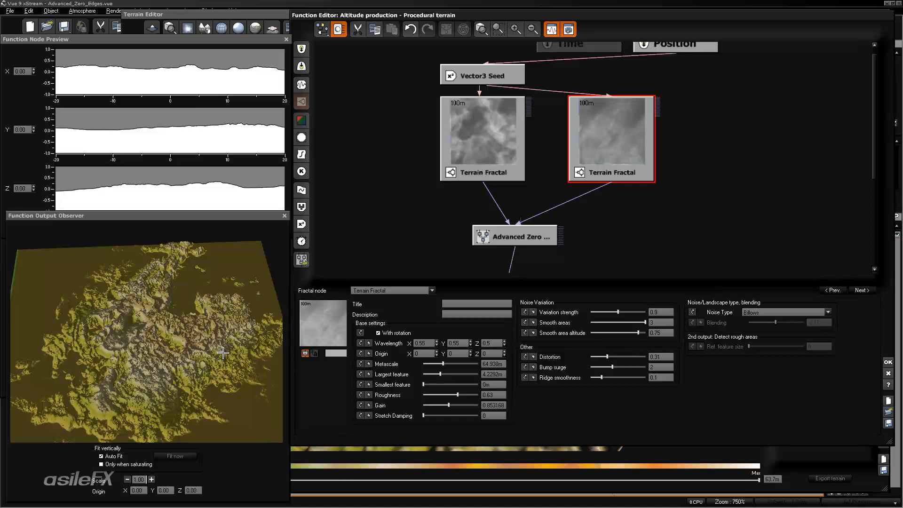
{"action": "left_click_drag", "start_coordinate": [223, 352], "coordinate": [256, 329]}
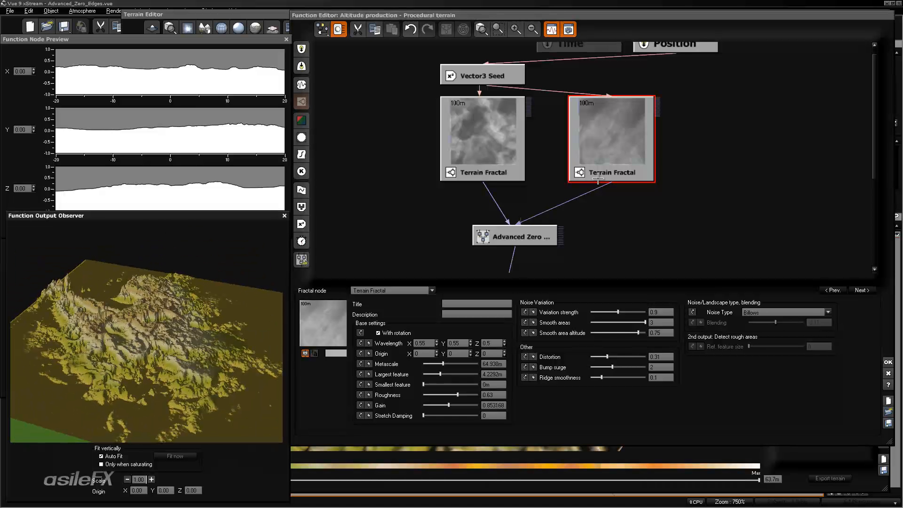
Switch off Bypass smoothness in auto mode on the Advanced Zero Edges node and inspect the terrain
{"action": "left_click", "coordinate": [545, 237]}
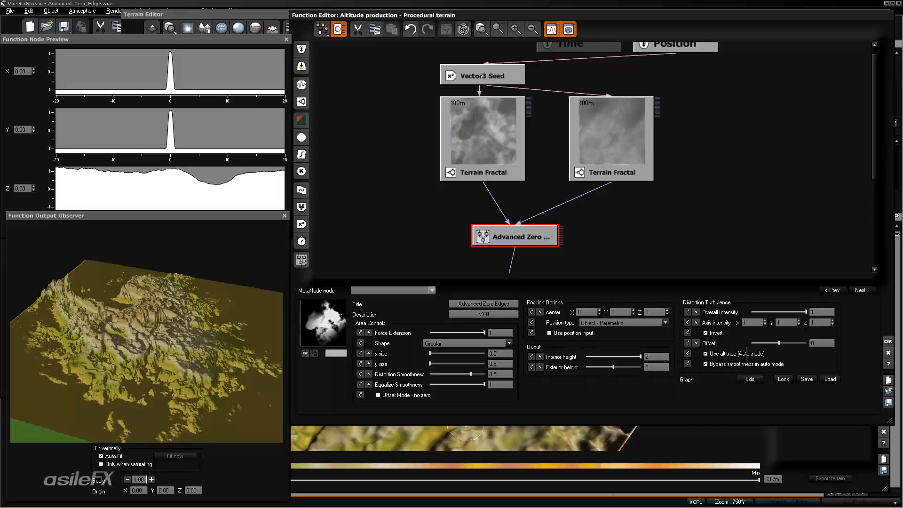
{"action": "left_click", "coordinate": [749, 365]}
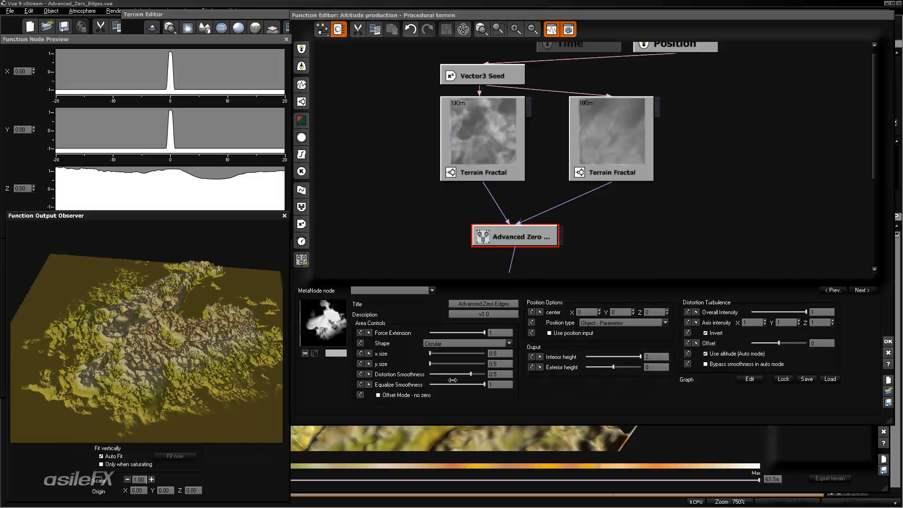
{"action": "left_click_drag", "start_coordinate": [132, 372], "coordinate": [123, 357]}
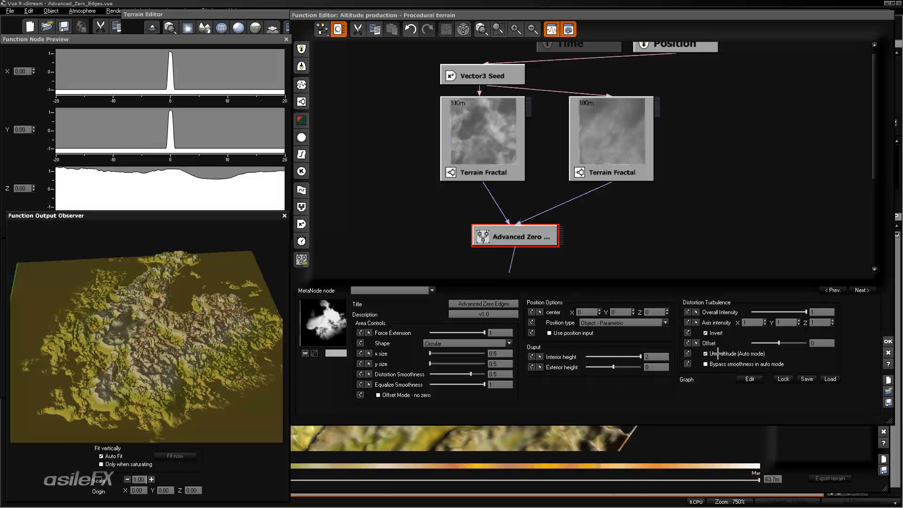
Switch off Use altitude (Auto mode) and inspect the terrain output, then select the second Terrain Fractal node
{"action": "left_click", "coordinate": [718, 354]}
{"action": "left_click_drag", "start_coordinate": [101, 317], "coordinate": [142, 336]}
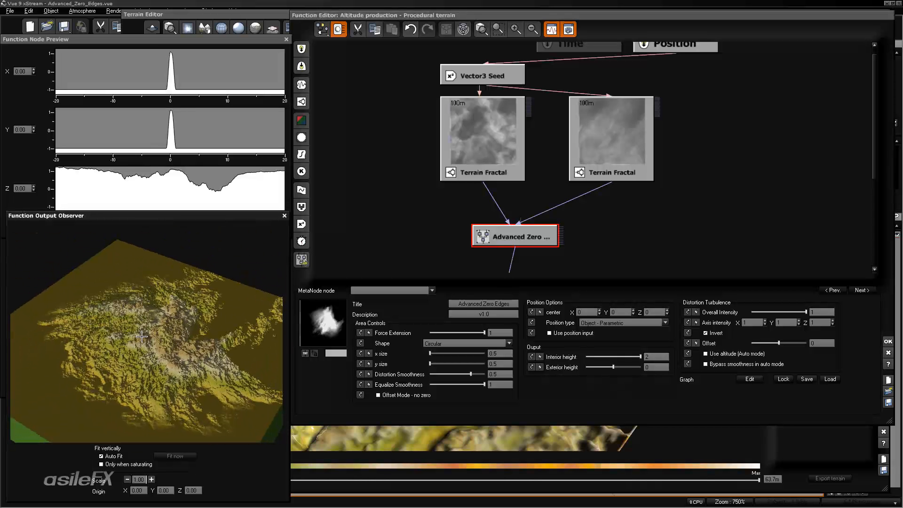
{"action": "left_click_drag", "start_coordinate": [209, 345], "coordinate": [154, 346]}
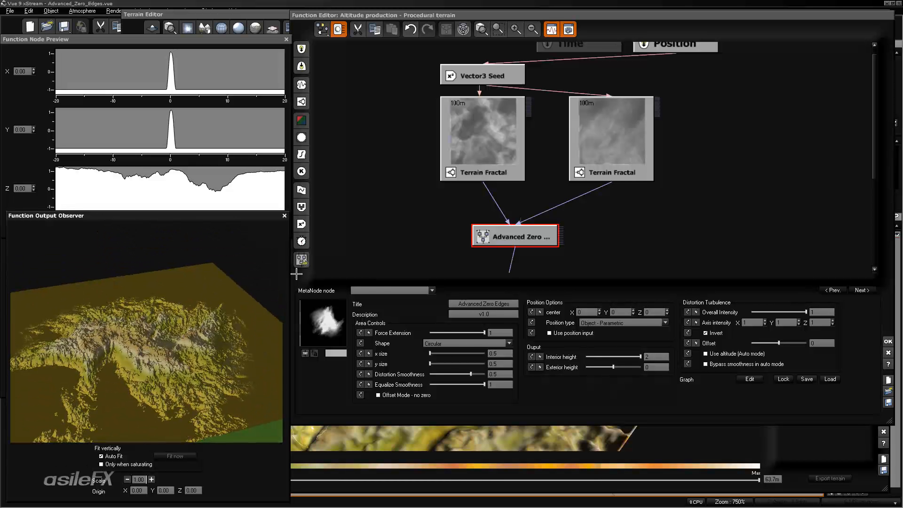
{"action": "left_click", "coordinate": [583, 128]}
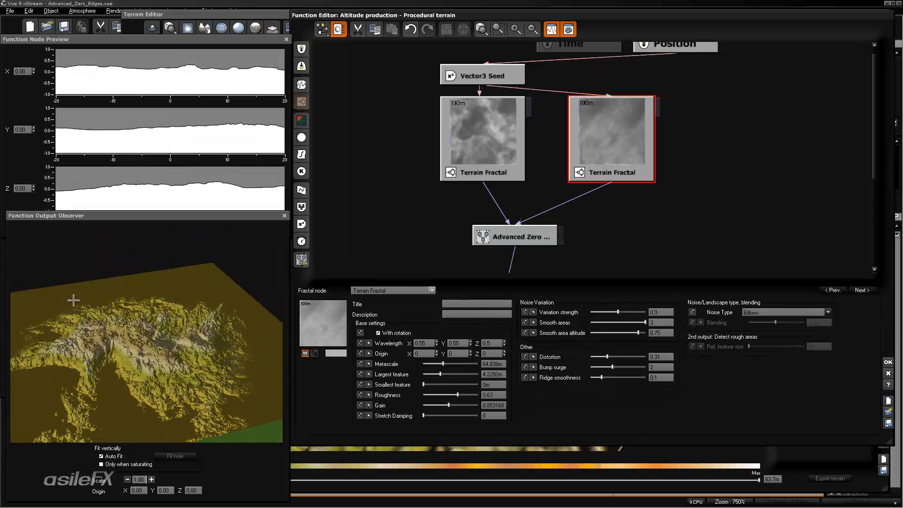
Set the first Terrain Fractal's Largest feature to about 24.19 m and its Gain to about 0.646, inspecting the terrain
{"action": "left_click_drag", "start_coordinate": [40, 329], "coordinate": [201, 325]}
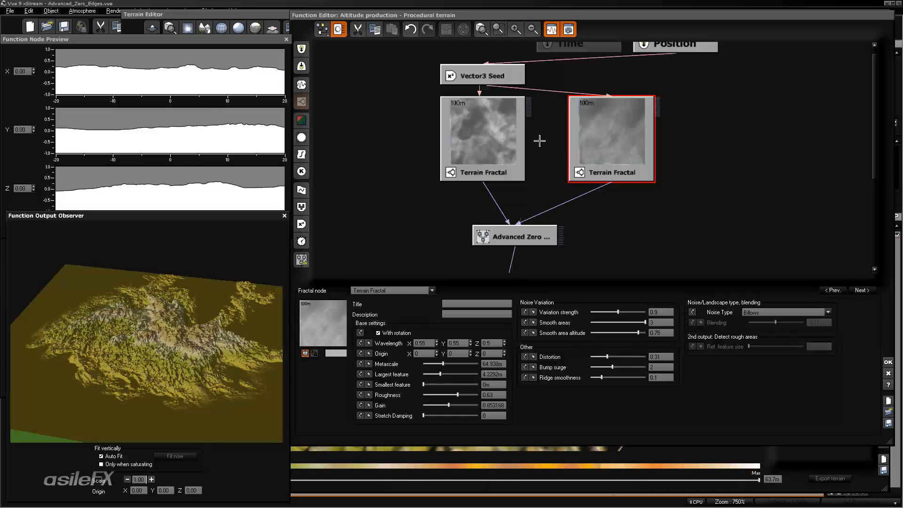
{"action": "left_click", "coordinate": [484, 137]}
{"action": "left_click_drag", "start_coordinate": [445, 372], "coordinate": [452, 372]}
{"action": "left_click_drag", "start_coordinate": [451, 405], "coordinate": [445, 405]}
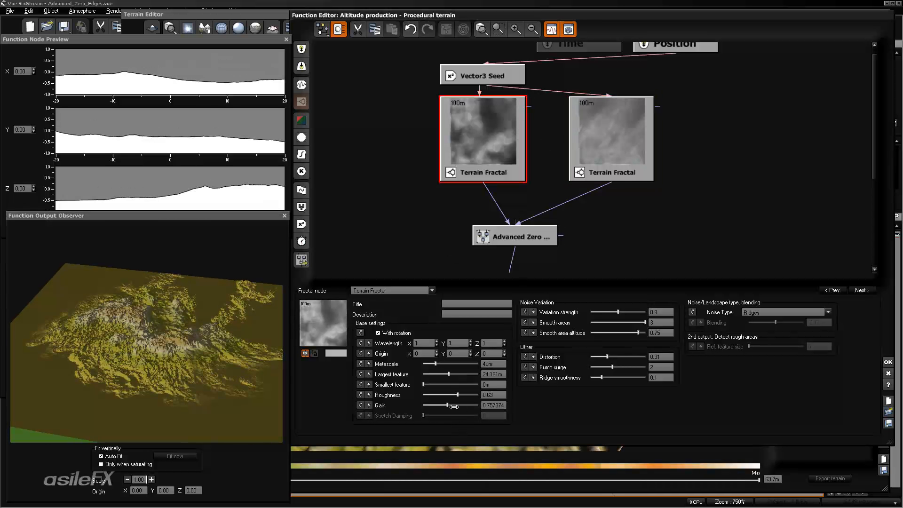
{"action": "left_click_drag", "start_coordinate": [137, 341], "coordinate": [121, 319]}
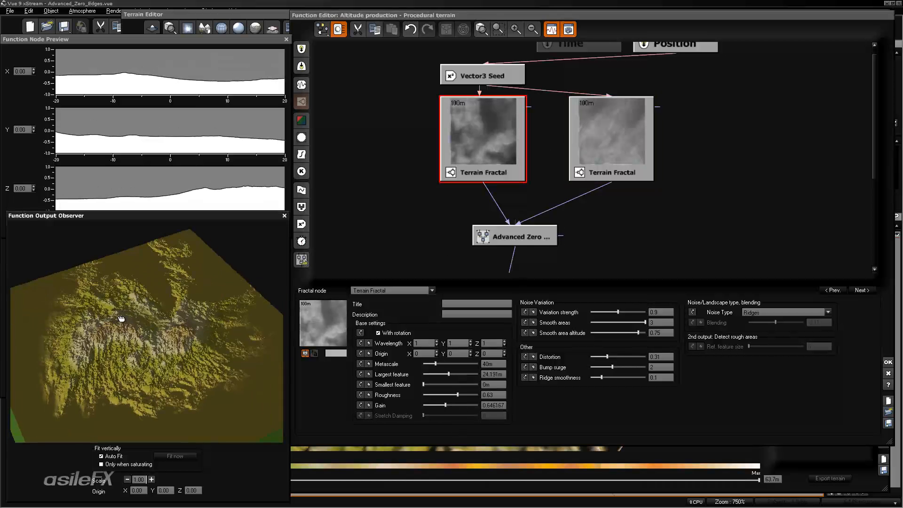
Set the second Terrain Fractal's Gain to about 0.672 and its Largest feature to about 26.07 m
{"action": "left_click", "coordinate": [585, 146]}
{"action": "mouse_move", "coordinate": [438, 406]}
{"action": "left_mouse_down"}
{"action": "mouse_move", "coordinate": [457, 403]}
{"action": "mouse_move", "coordinate": [446, 405]}
{"action": "left_mouse_up"}
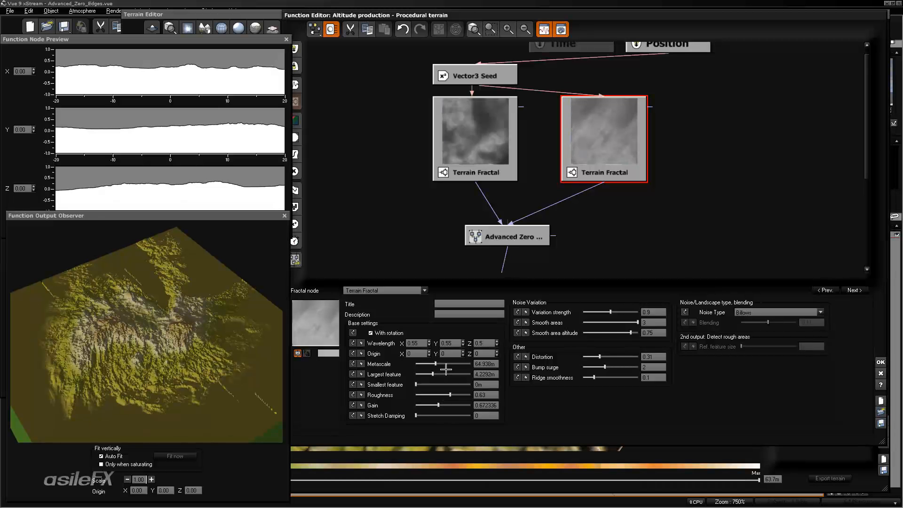
{"action": "left_click_drag", "start_coordinate": [440, 374], "coordinate": [462, 375]}
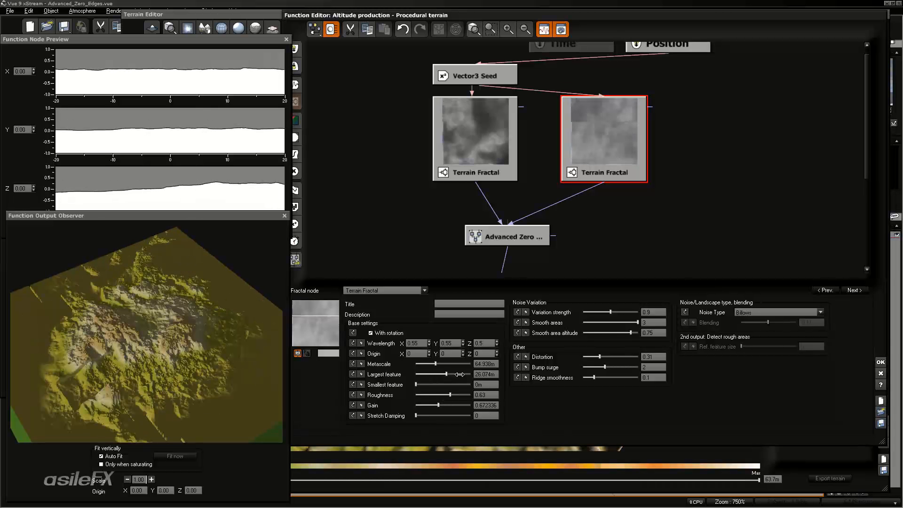
{"action": "left_click_drag", "start_coordinate": [136, 342], "coordinate": [84, 346]}
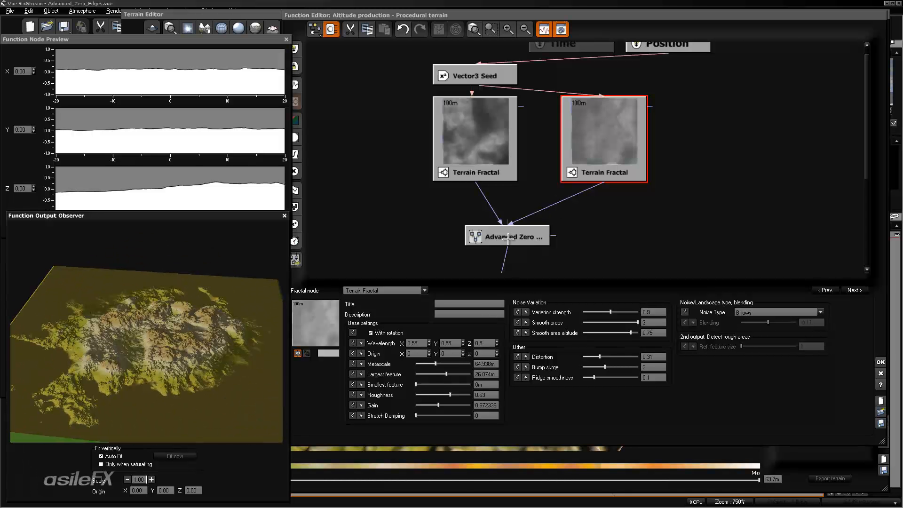
Select the Advanced Zero Edges node and inspect the terrain output from other angles
{"action": "left_click", "coordinate": [536, 237]}
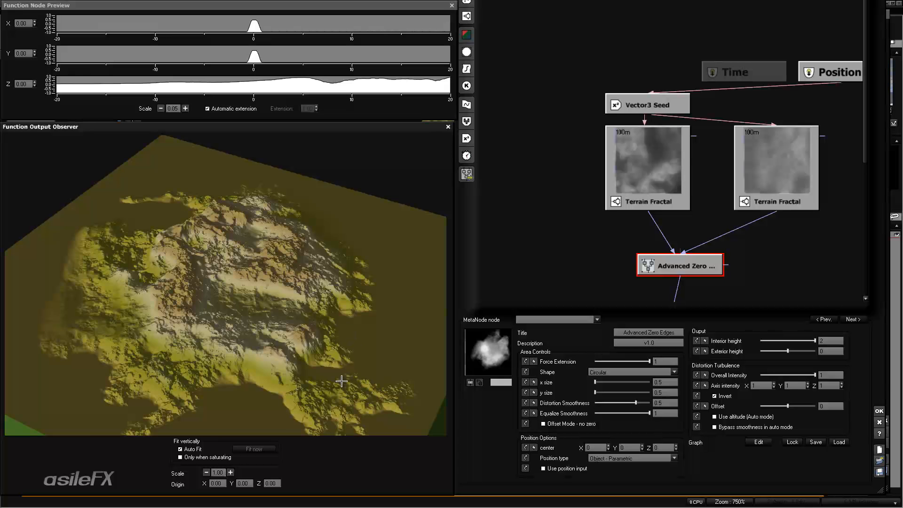
{"action": "left_click_drag", "start_coordinate": [366, 315], "coordinate": [293, 313]}
{"action": "left_click_drag", "start_coordinate": [886, 264], "coordinate": [856, 264]}
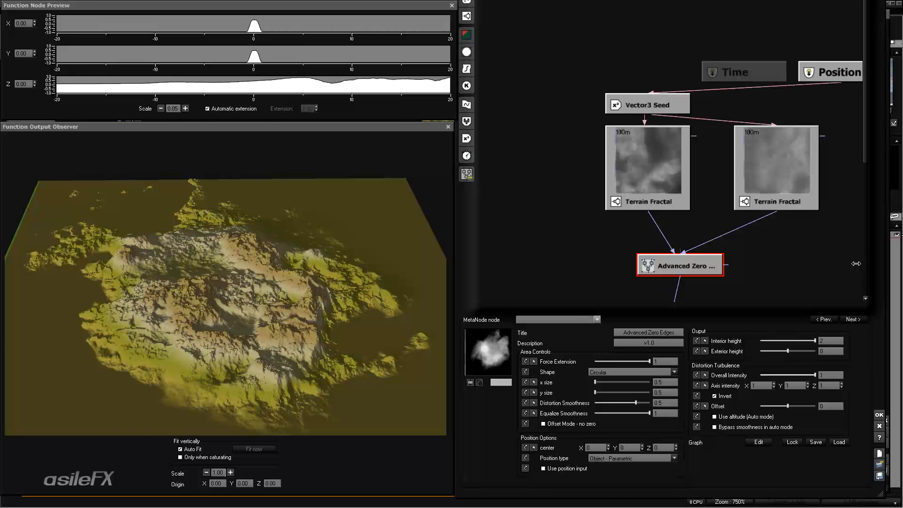
{"action": "double_click", "coordinate": [761, 384]}
Move the Time and Position input nodes closer so that Position sits just above the Vector3 Seed node
{"action": "left_click", "coordinate": [784, 71]}
{"action": "left_click_drag", "start_coordinate": [749, 65], "coordinate": [594, 66]}
{"action": "left_click_drag", "start_coordinate": [821, 65], "coordinate": [659, 69]}
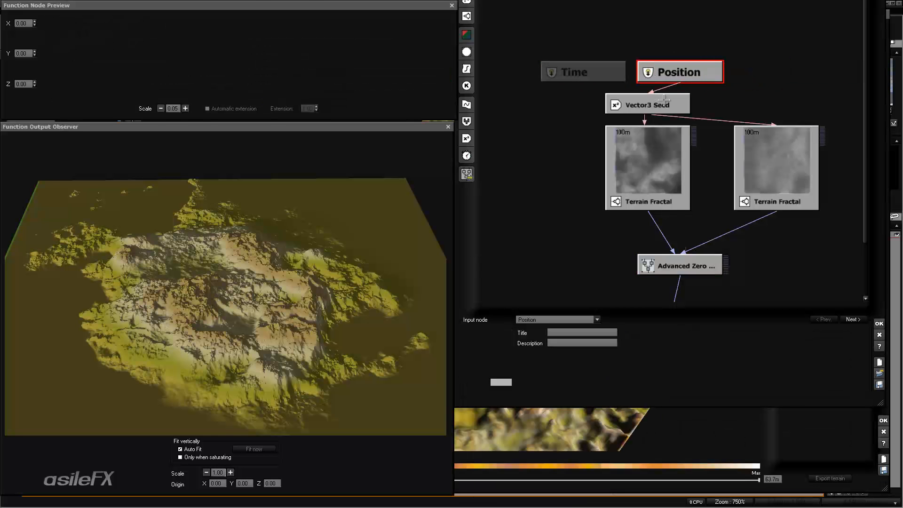
Select the first Terrain Fractal and open its Wavelength Z value for editing
{"action": "left_click", "coordinate": [665, 166]}
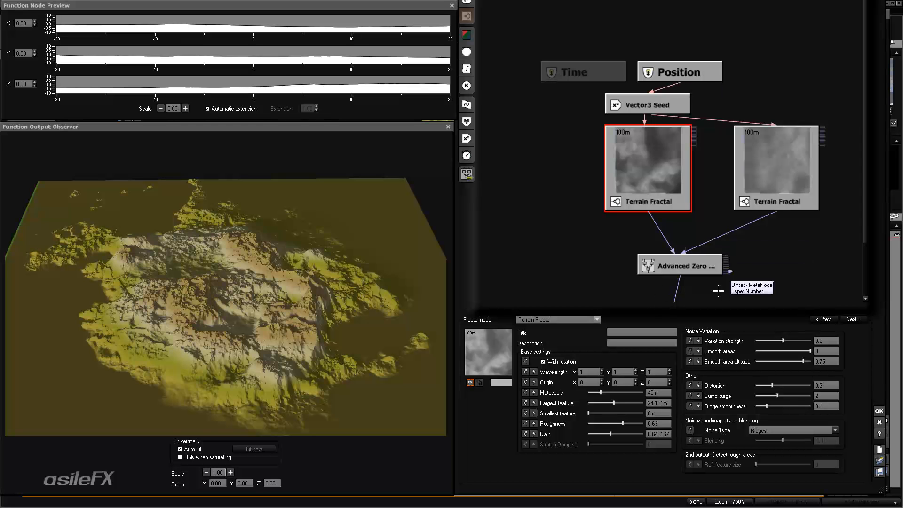
{"action": "left_click", "coordinate": [655, 373]}
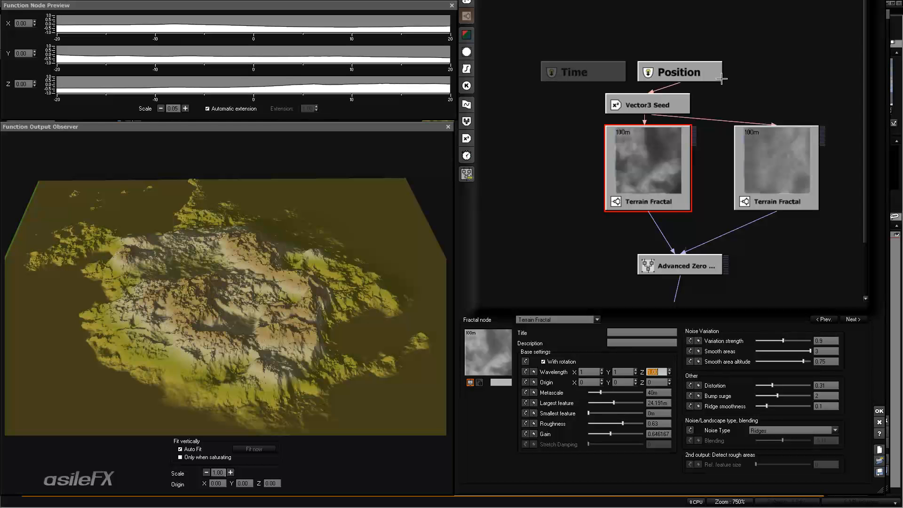
{"action": "middle_click_drag", "start_coordinate": [729, 96], "coordinate": [696, 121]}
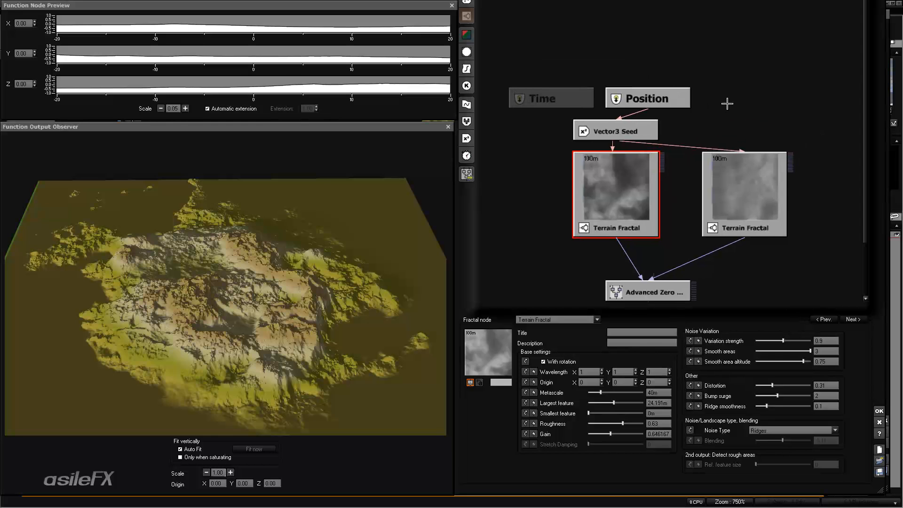
Add a Position Options input node beside the Position node
{"action": "left_click", "coordinate": [727, 98]}
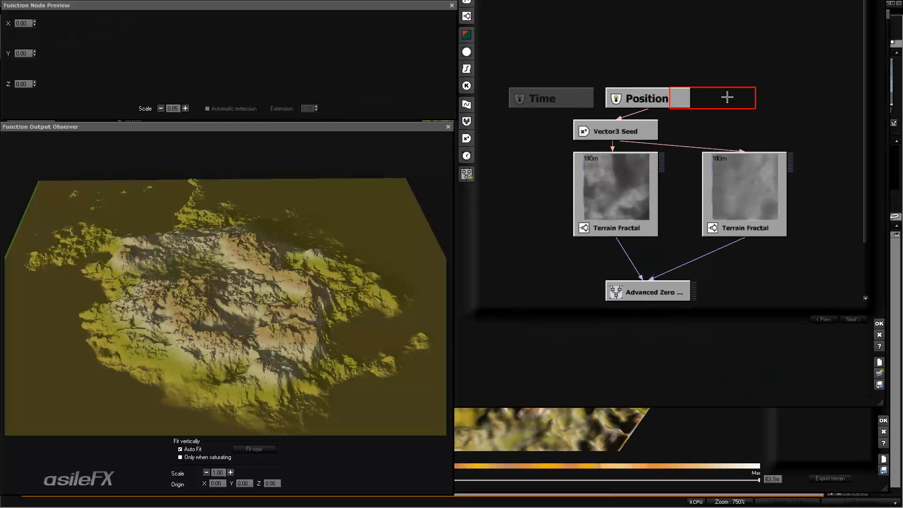
{"action": "left_click", "coordinate": [683, 98]}
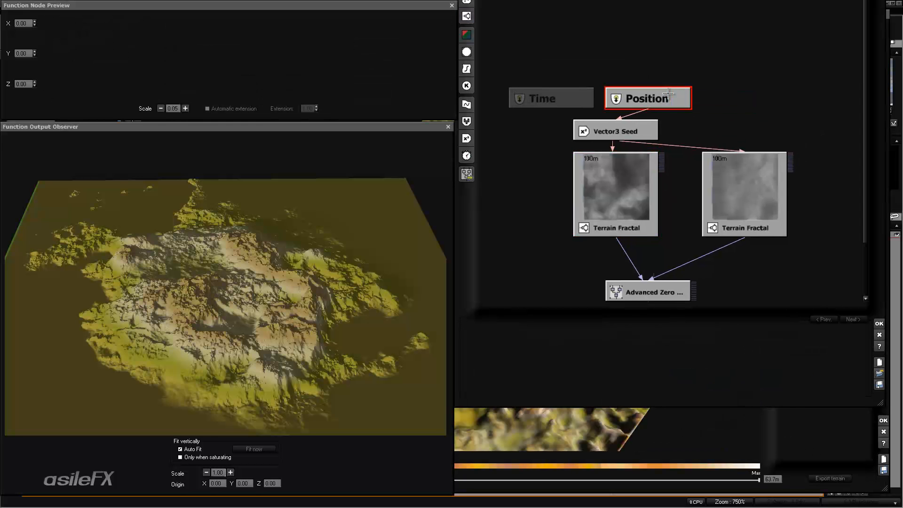
{"action": "left_click", "coordinate": [726, 93]}
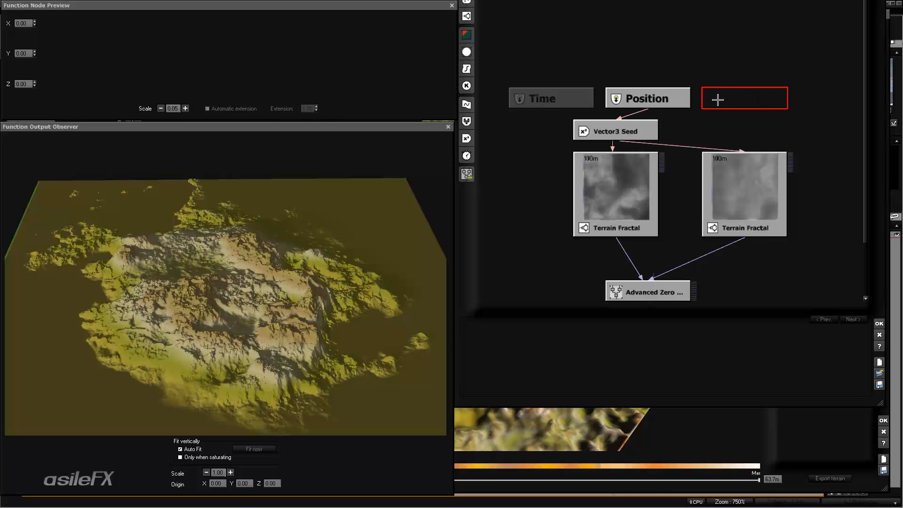
{"action": "right_click", "coordinate": [752, 102]}
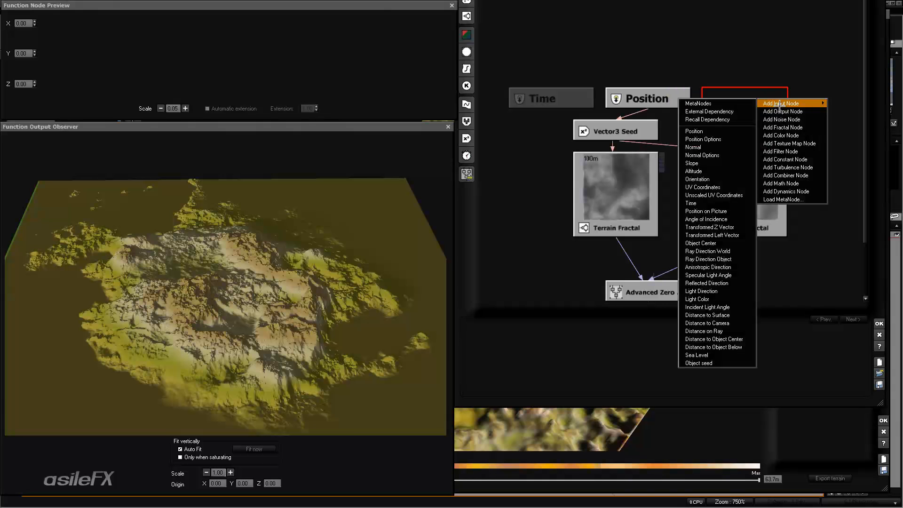
{"action": "left_click", "coordinate": [741, 139]}
{"action": "left_click_drag", "start_coordinate": [749, 98], "coordinate": [737, 61]}
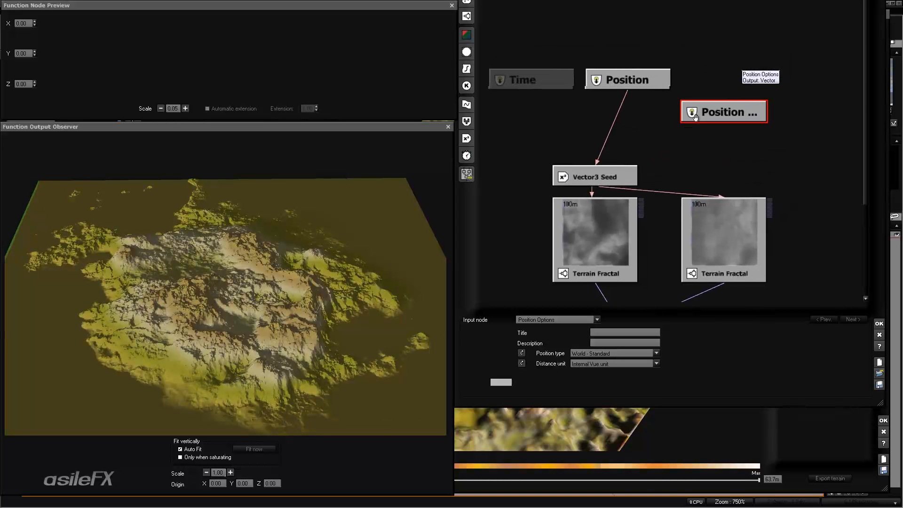
Compare the Position node with the unconnected Position Options node, then delete the Position Options node
{"action": "left_click", "coordinate": [658, 79]}
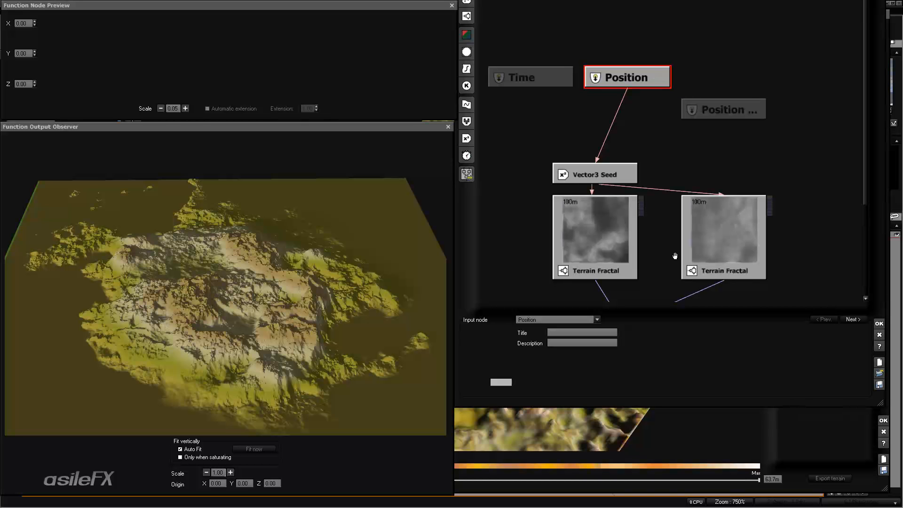
{"action": "scroll", "coordinate": [668, 234], "scroll_direction": "down", "scroll_amount": 5}
{"action": "left_click_drag", "start_coordinate": [670, 114], "coordinate": [645, 239]}
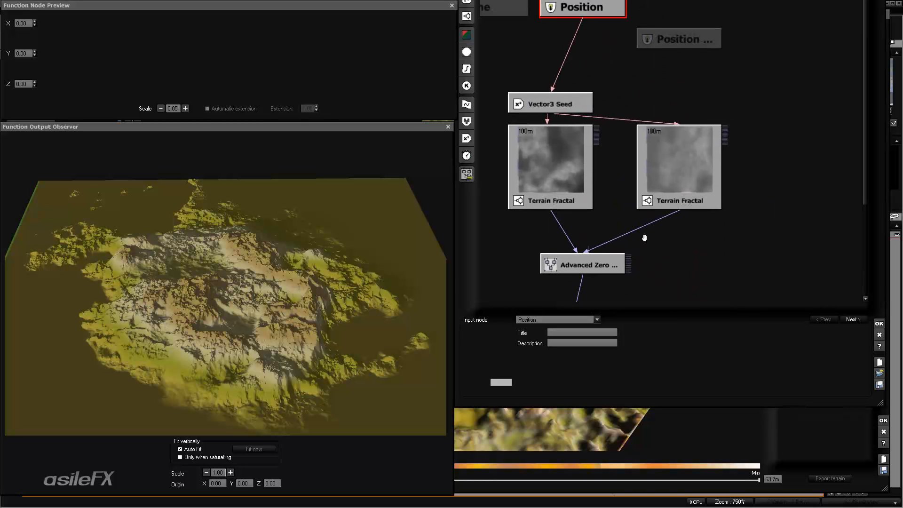
{"action": "left_click", "coordinate": [693, 48]}
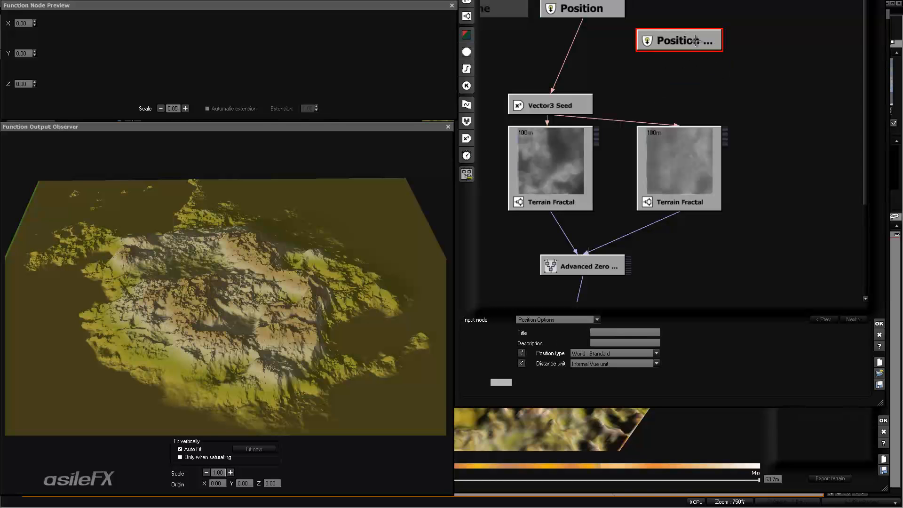
{"action": "key", "text": "Delete"}
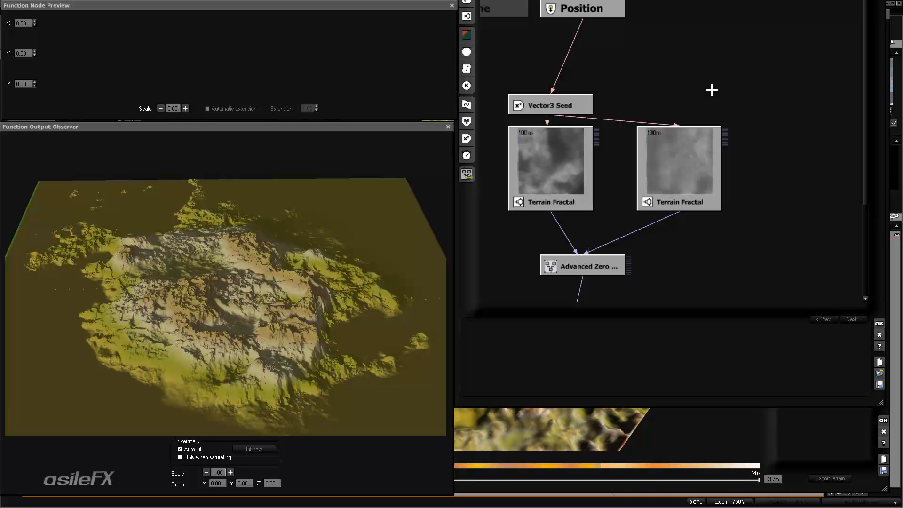
Examine the node chain from Position through Vector3 Seed and the first Terrain Fractal to Altitude, along with the terrain output
{"action": "left_click", "coordinate": [602, 10]}
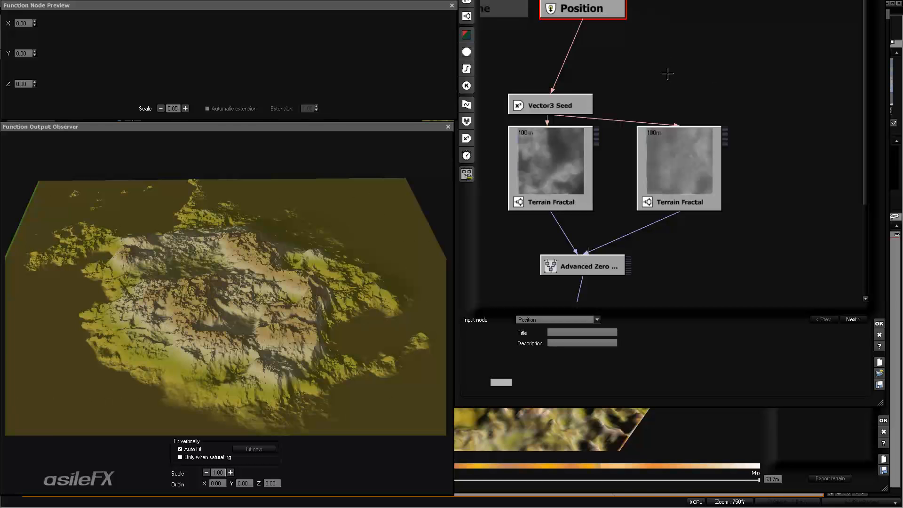
{"action": "left_click_drag", "start_coordinate": [395, 278], "coordinate": [350, 281]}
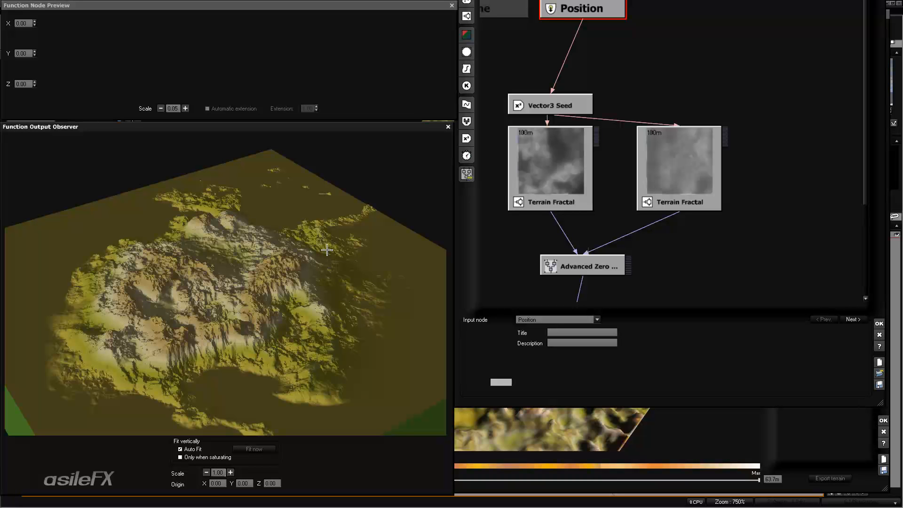
{"action": "left_click_drag", "start_coordinate": [338, 282], "coordinate": [326, 279]}
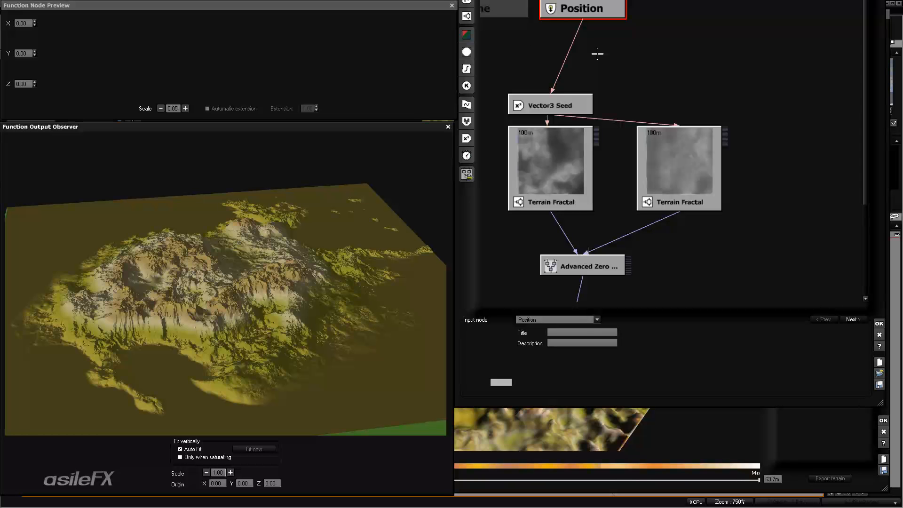
{"action": "key", "text": "Down"}
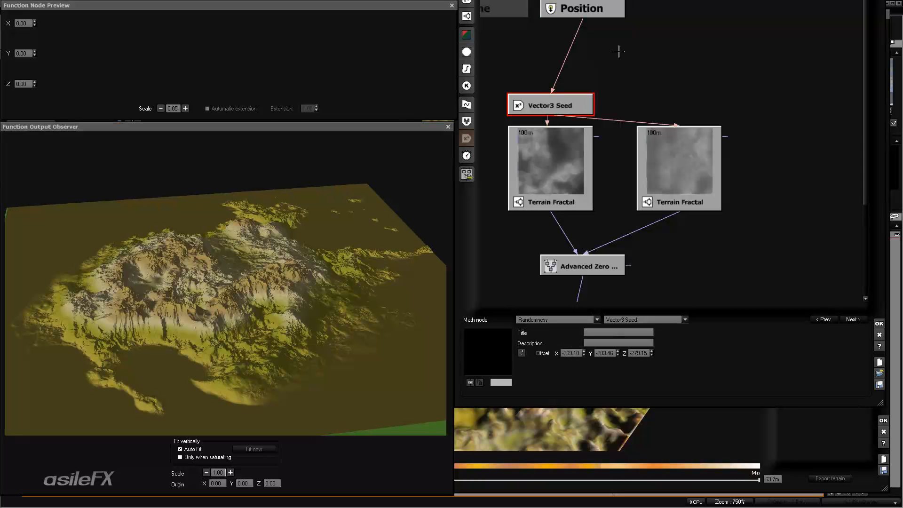
{"action": "left_click", "coordinate": [589, 134]}
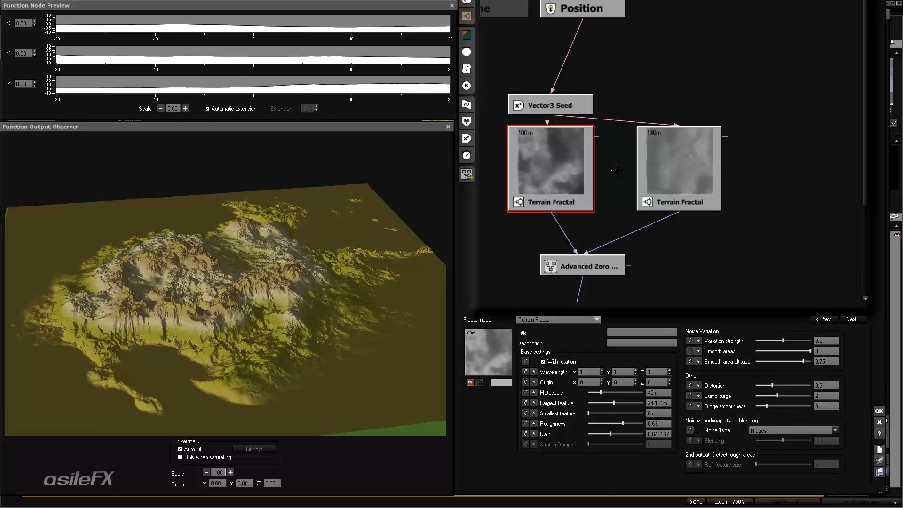
{"action": "middle_click_drag", "start_coordinate": [706, 163], "coordinate": [719, 149]}
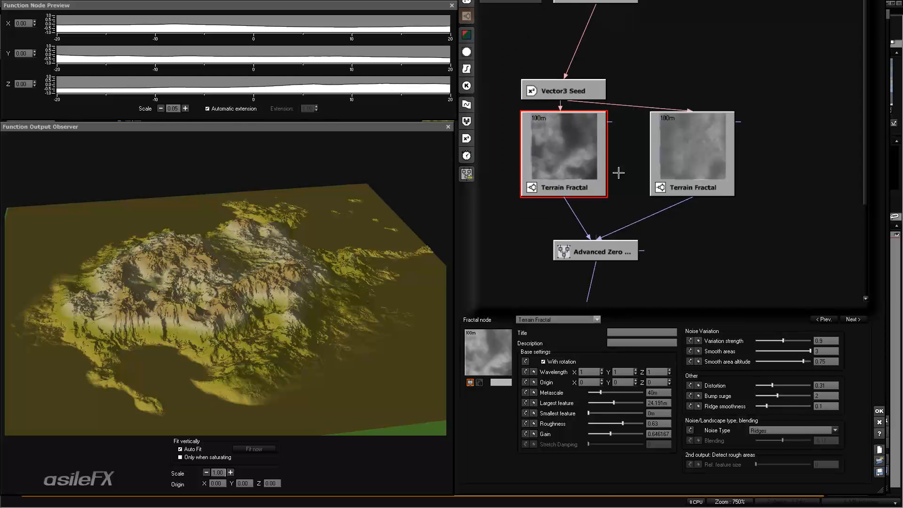
{"action": "middle_click_drag", "start_coordinate": [560, 242], "coordinate": [591, 102]}
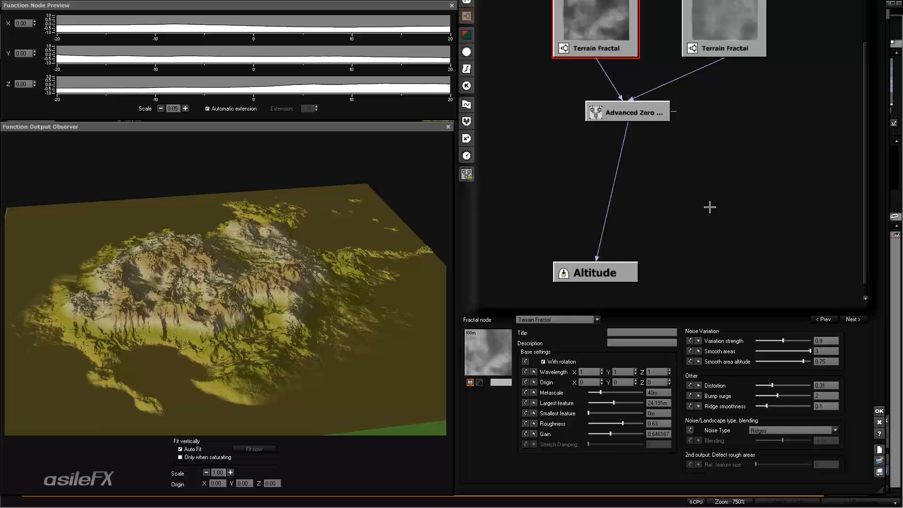
{"action": "left_click", "coordinate": [628, 269]}
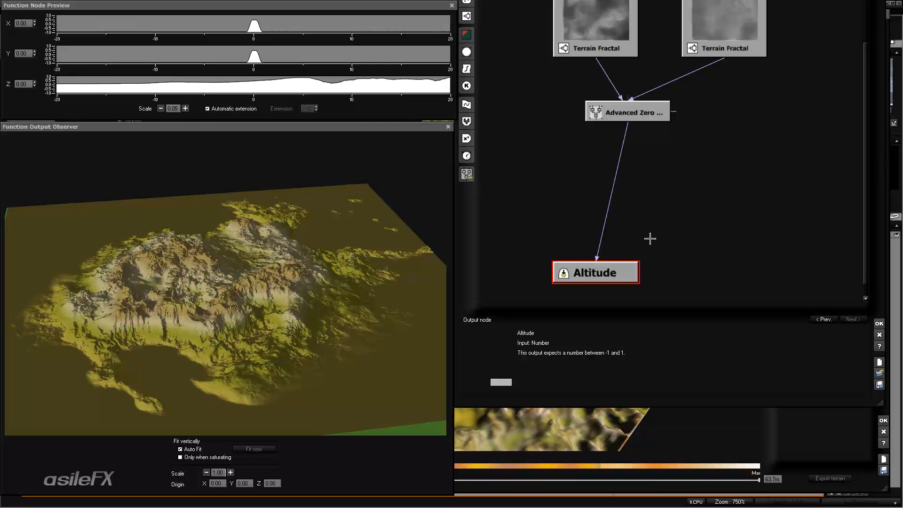
{"action": "left_click_drag", "start_coordinate": [360, 324], "coordinate": [319, 319]}
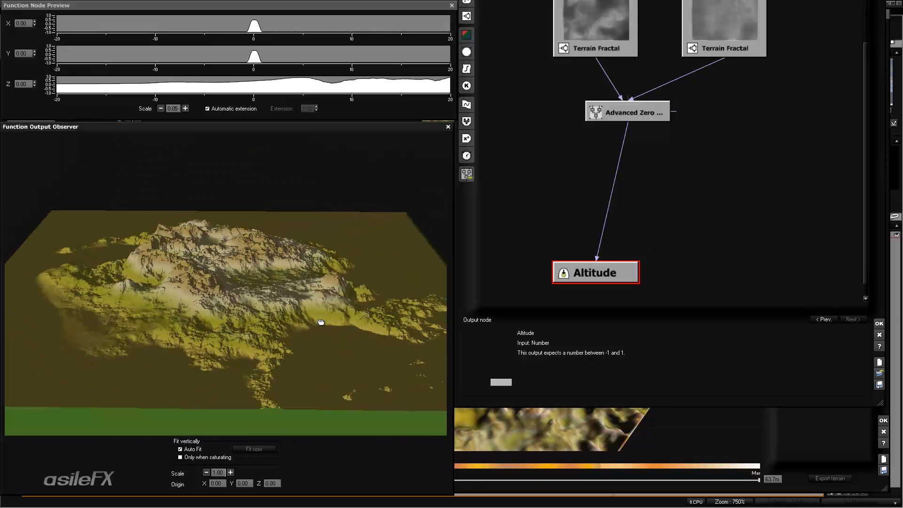
Add a Custom Dependency output node fed by the Advanced Zero Edges node and accept the altitude function
{"action": "right_click", "coordinate": [706, 196]}
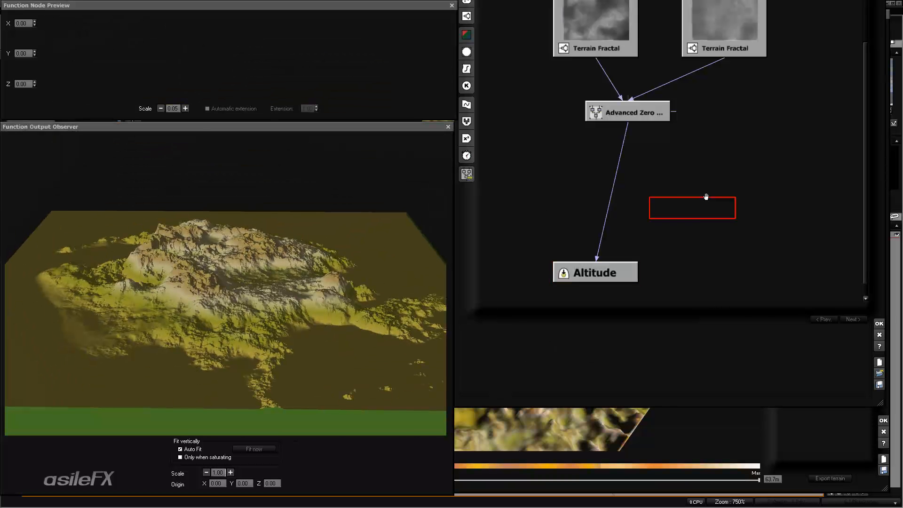
{"action": "mouse_move", "coordinate": [744, 207]}
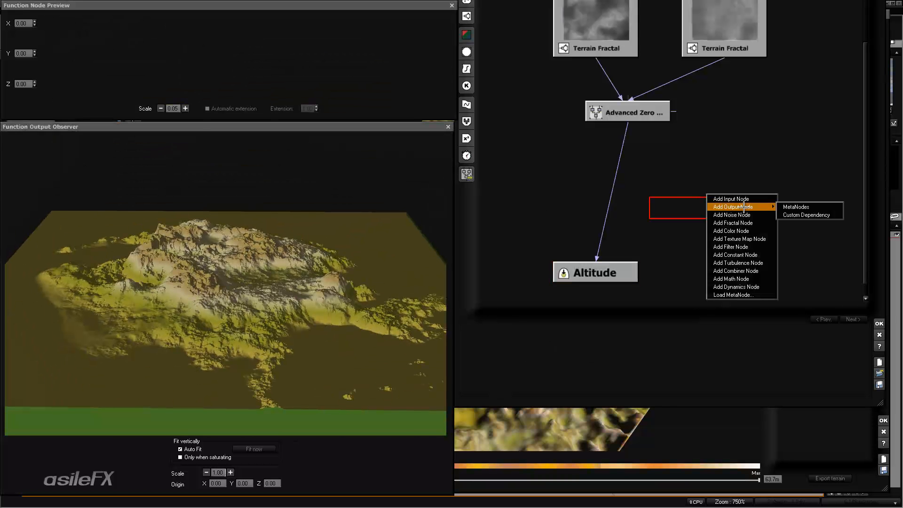
{"action": "left_click", "coordinate": [806, 215]}
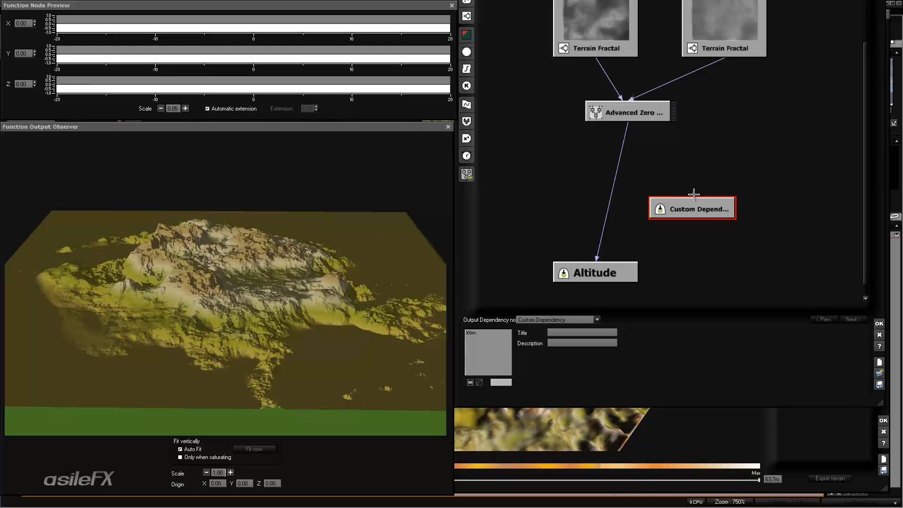
{"action": "left_click_drag", "start_coordinate": [694, 194], "coordinate": [613, 116]}
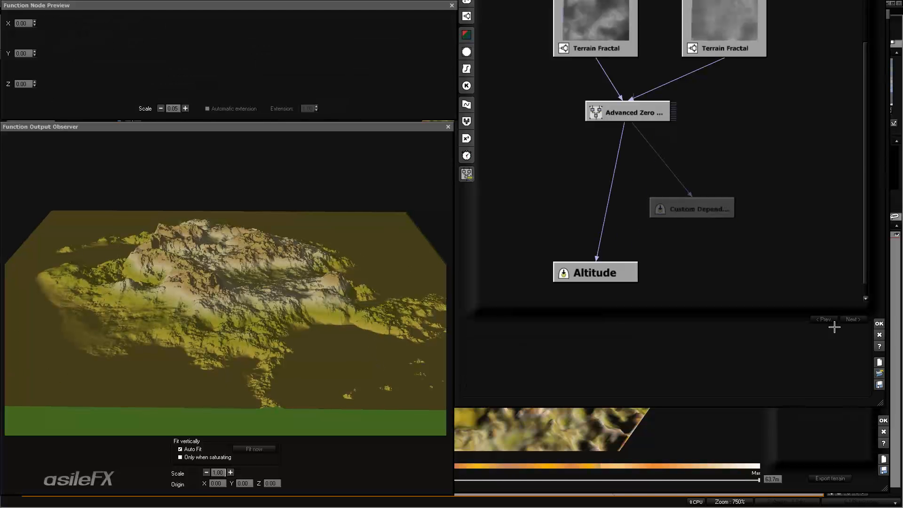
{"action": "left_click", "coordinate": [879, 323]}
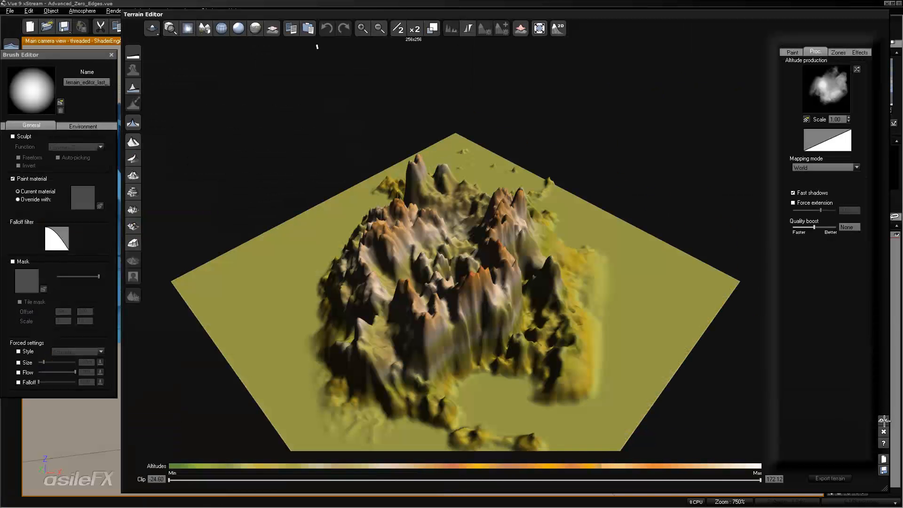
Accept the terrain edits and open the color production function of the procedural terrain's material
{"action": "left_click", "coordinate": [884, 420]}
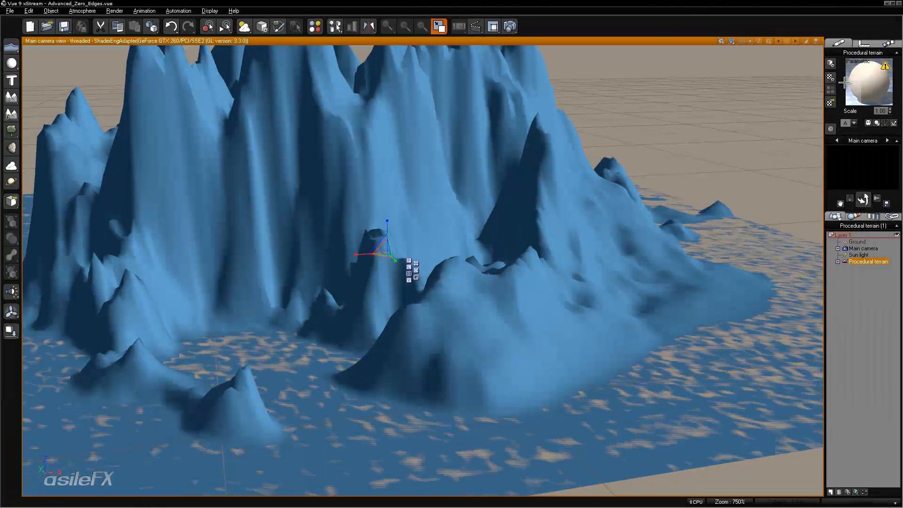
{"action": "double_click", "coordinate": [864, 82]}
{"action": "right_click", "coordinate": [555, 403]}
{"action": "left_click", "coordinate": [570, 409]}
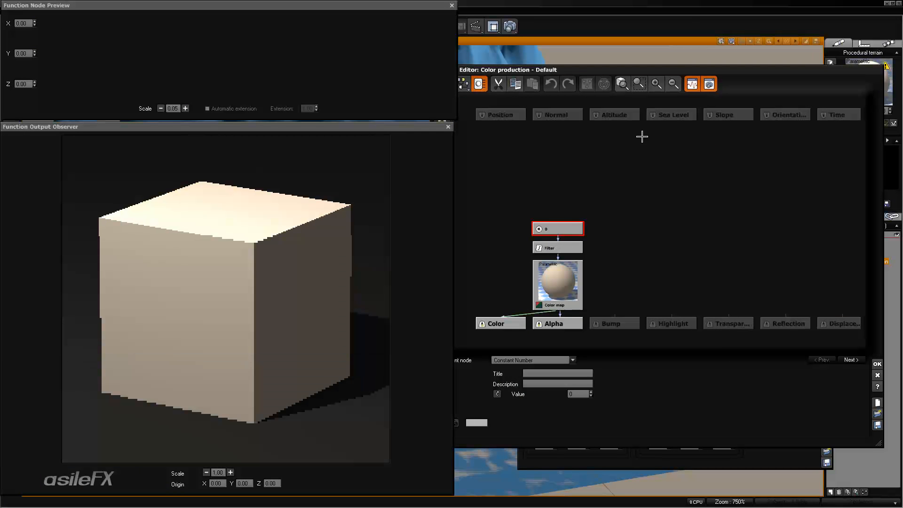
Add an External Dependency input node to the color function and link it to the procedural terrain's altitude
{"action": "right_click", "coordinate": [643, 136]}
{"action": "mouse_move", "coordinate": [677, 139]}
{"action": "left_click", "coordinate": [751, 139]}
{"action": "left_click", "coordinate": [606, 393]}
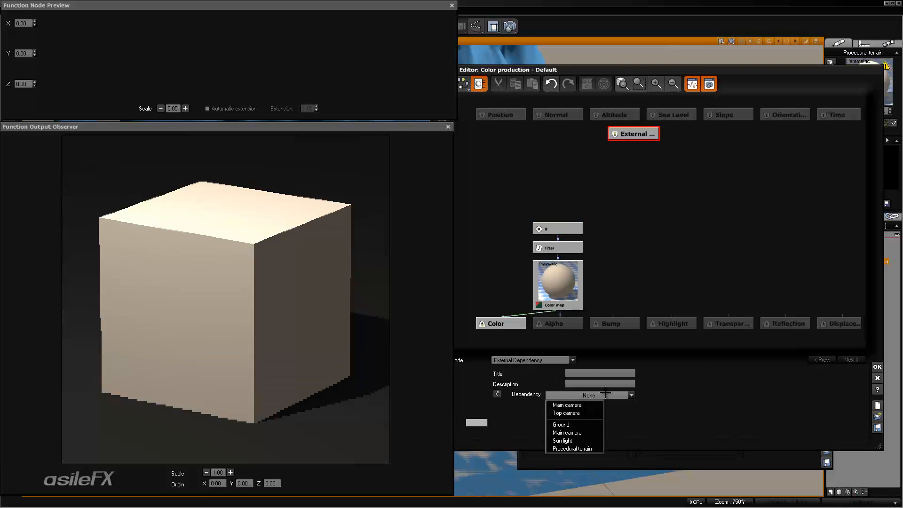
{"action": "mouse_move", "coordinate": [579, 449]}
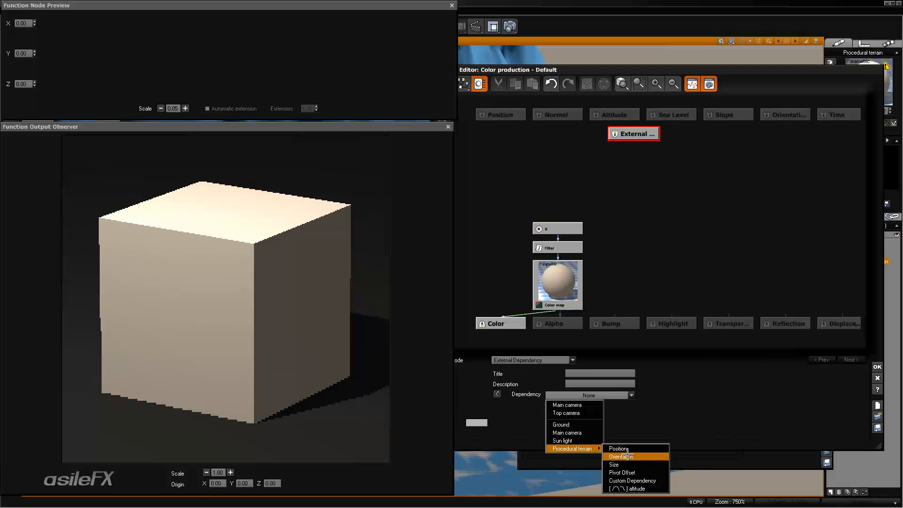
{"action": "left_click", "coordinate": [658, 489]}
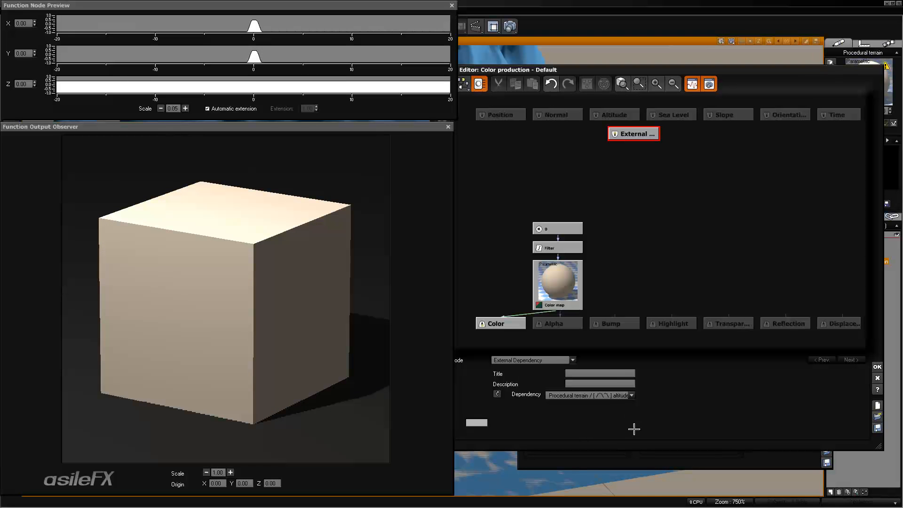
Move the External Dependency node down and set its dependency to the procedural terrain's Custom Dependency
{"action": "left_click", "coordinate": [640, 167]}
{"action": "left_click_drag", "start_coordinate": [649, 128], "coordinate": [656, 167]}
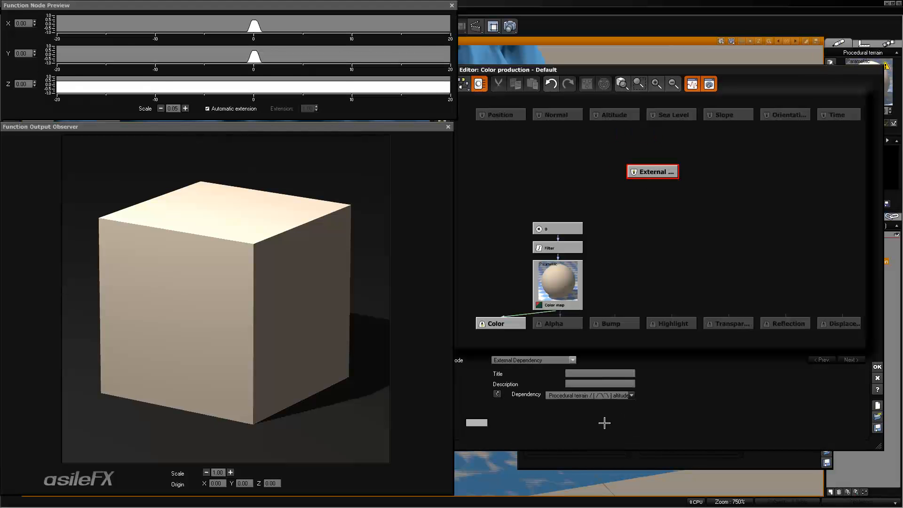
{"action": "left_click", "coordinate": [607, 396]}
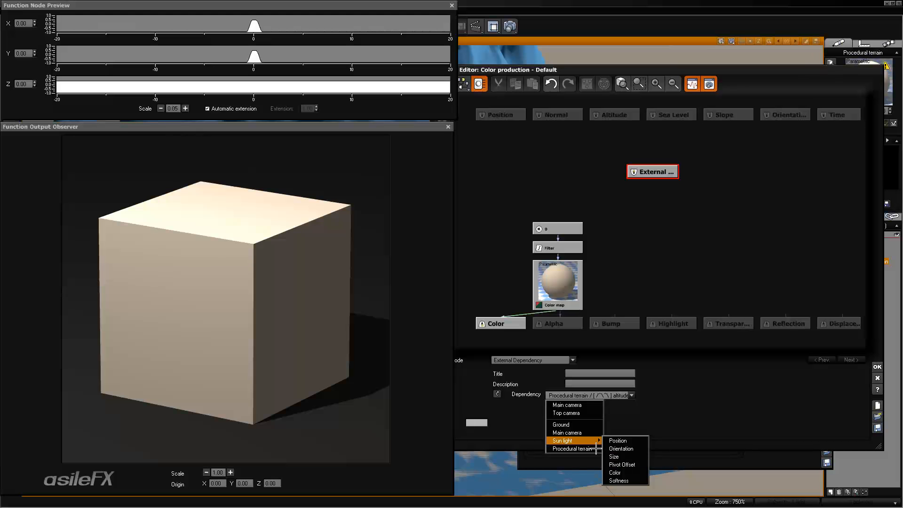
{"action": "left_click", "coordinate": [633, 480]}
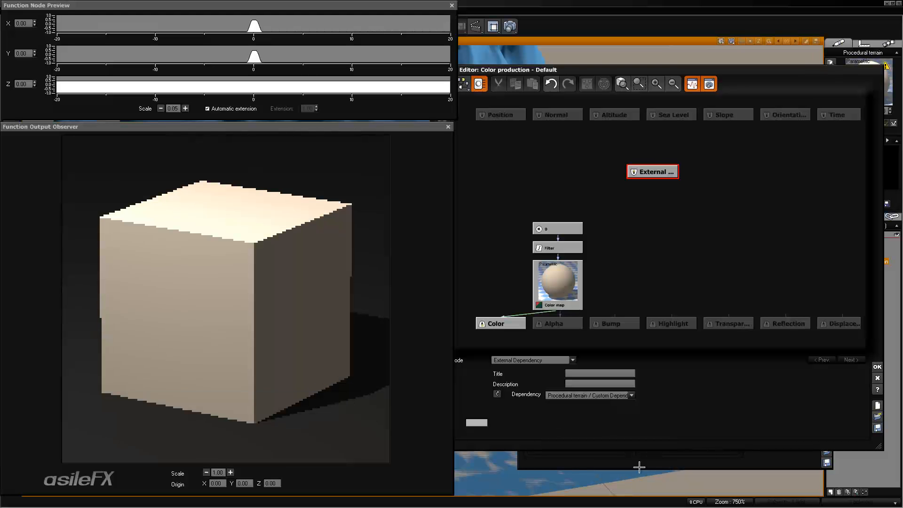
Add a Connectable Constant node of type Constant Number and connect the External Dependency node to it
{"action": "left_click", "coordinate": [643, 191]}
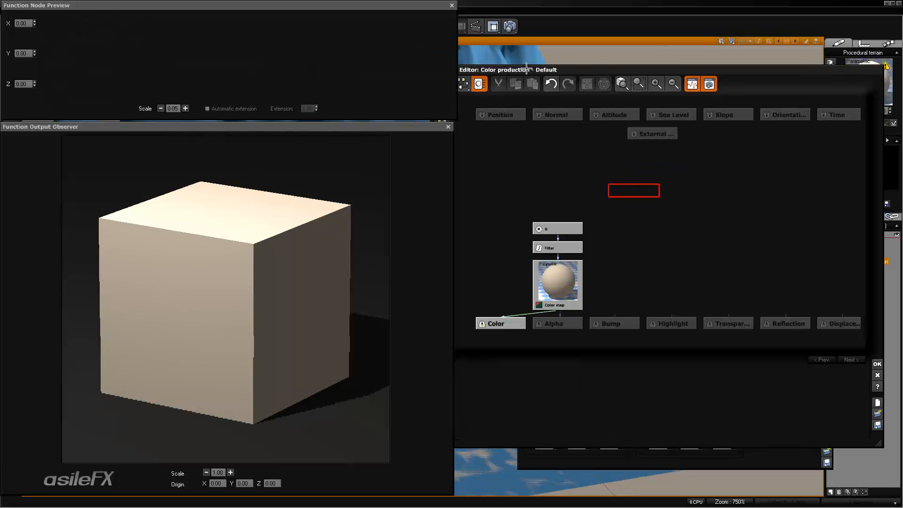
{"action": "left_click_drag", "start_coordinate": [528, 71], "coordinate": [546, 68]}
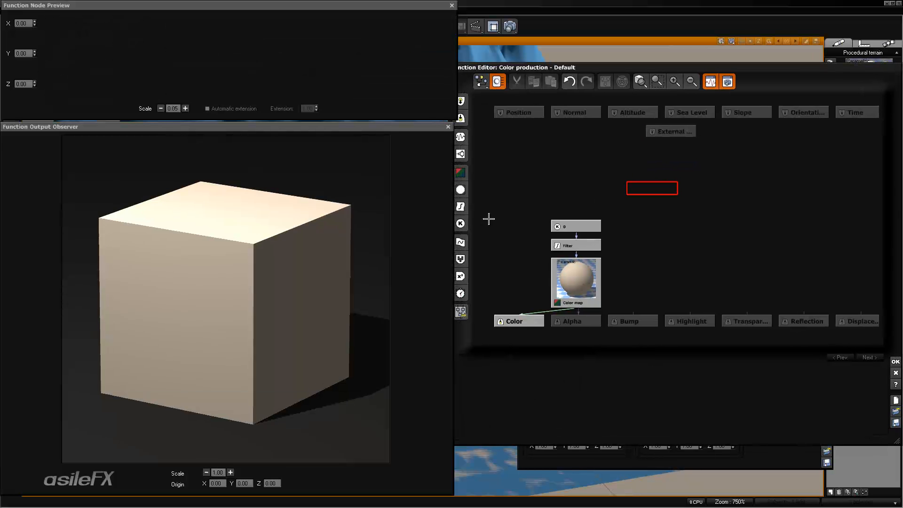
{"action": "left_click", "coordinate": [461, 224]}
{"action": "left_click", "coordinate": [550, 358]}
{"action": "mouse_move", "coordinate": [565, 368]}
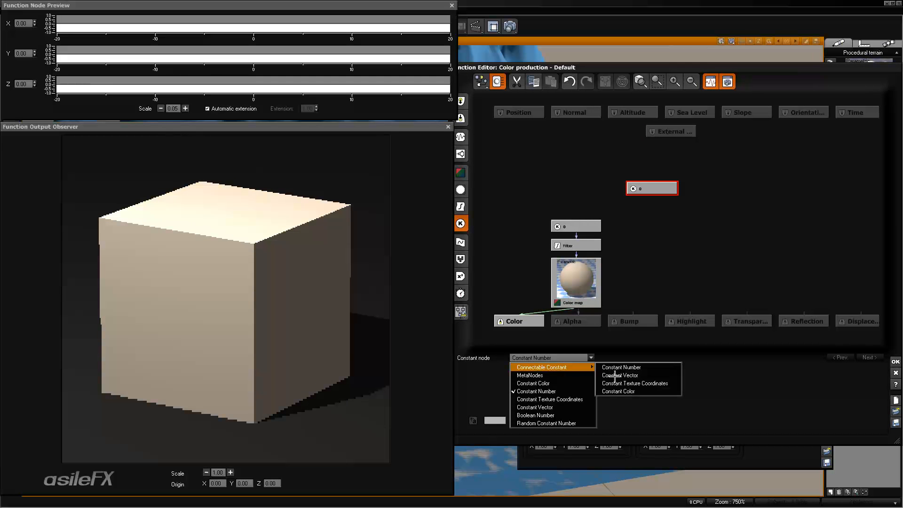
{"action": "left_click", "coordinate": [624, 368]}
{"action": "left_click_drag", "start_coordinate": [678, 187], "coordinate": [672, 133]}
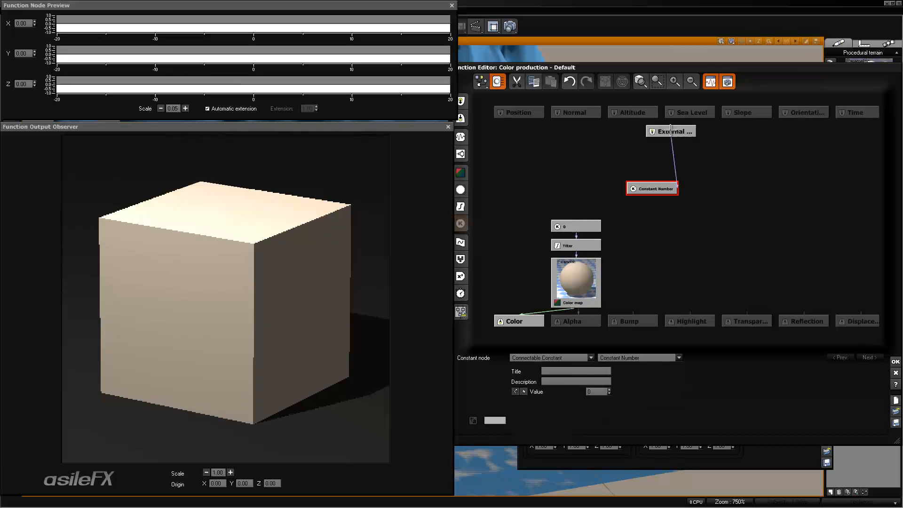
Check the preview of the connection from External Dependency to Constant Number, then accept the color function and material
{"action": "left_click", "coordinate": [674, 155]}
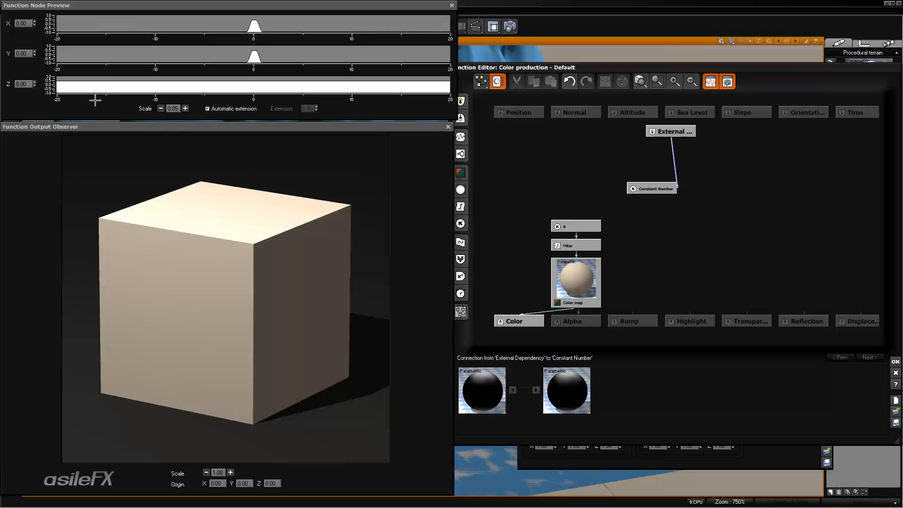
{"action": "left_click", "coordinate": [895, 362]}
{"action": "left_click", "coordinate": [821, 407]}
Add a Position Options input node to the terrain's altitude function, reroute the Vector3 Seed input to it, and accept
{"action": "right_click", "coordinate": [374, 219]}
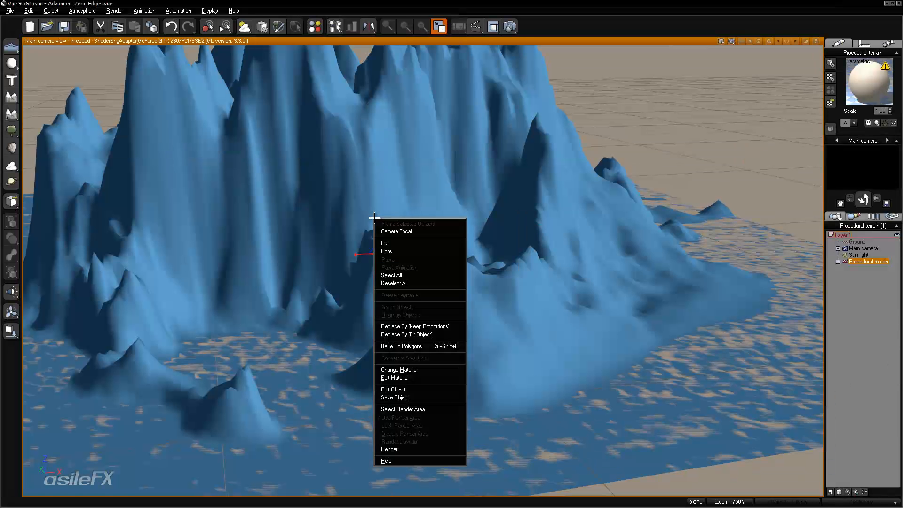
{"action": "left_click", "coordinate": [448, 390]}
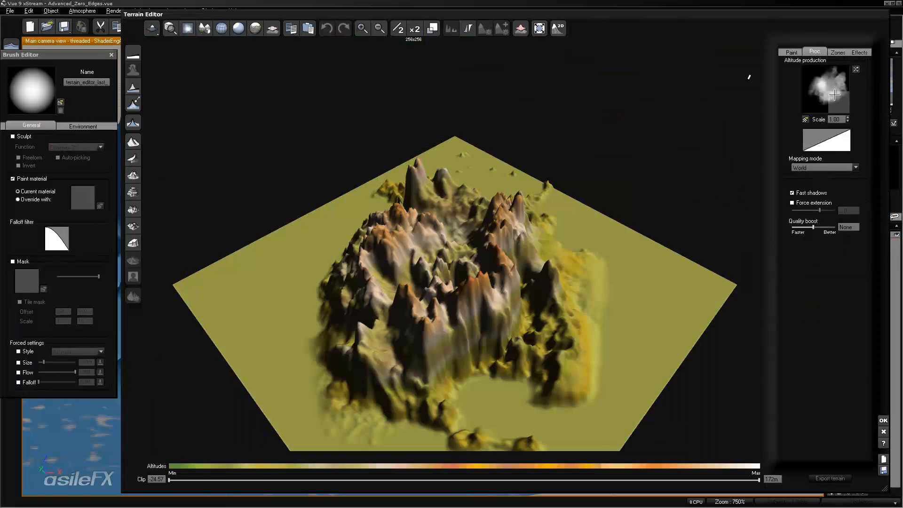
{"action": "left_click", "coordinate": [835, 95]}
{"action": "right_click", "coordinate": [701, 85]}
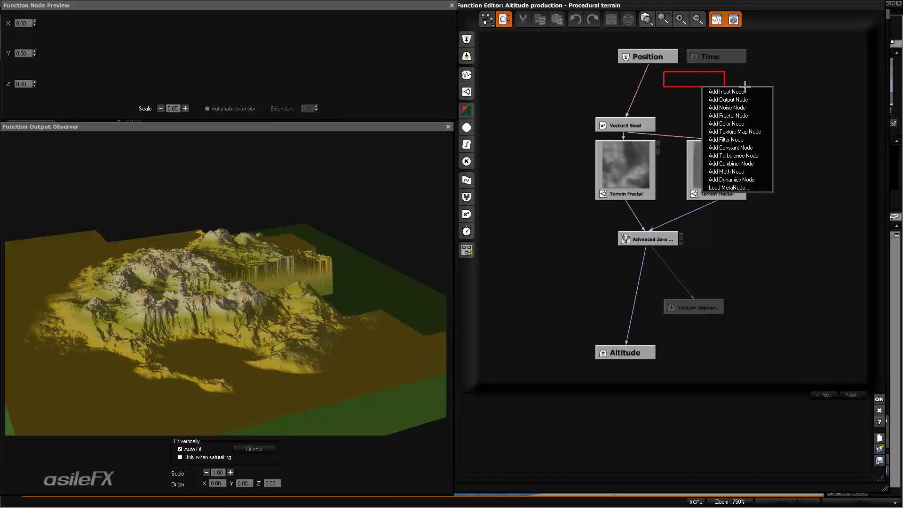
{"action": "mouse_move", "coordinate": [751, 92]}
{"action": "left_click", "coordinate": [807, 128]}
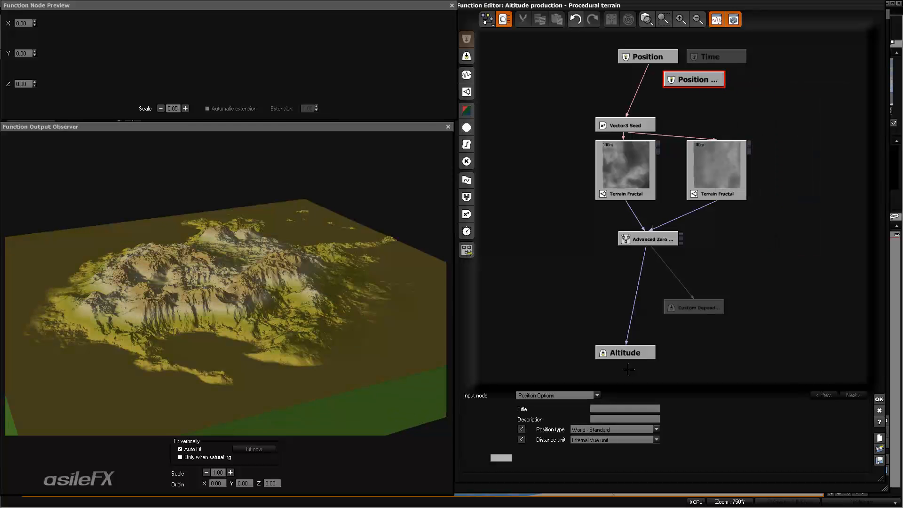
{"action": "left_click_drag", "start_coordinate": [649, 64], "coordinate": [700, 89]}
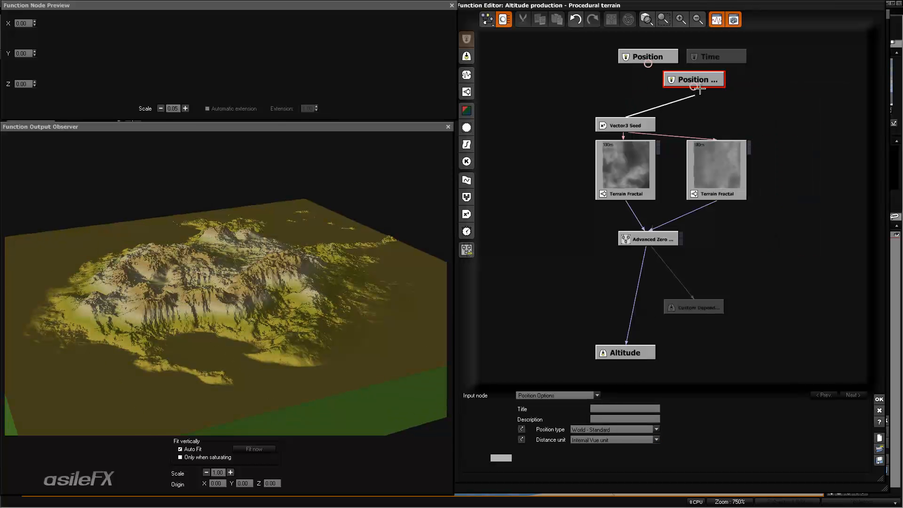
{"action": "left_click", "coordinate": [879, 399]}
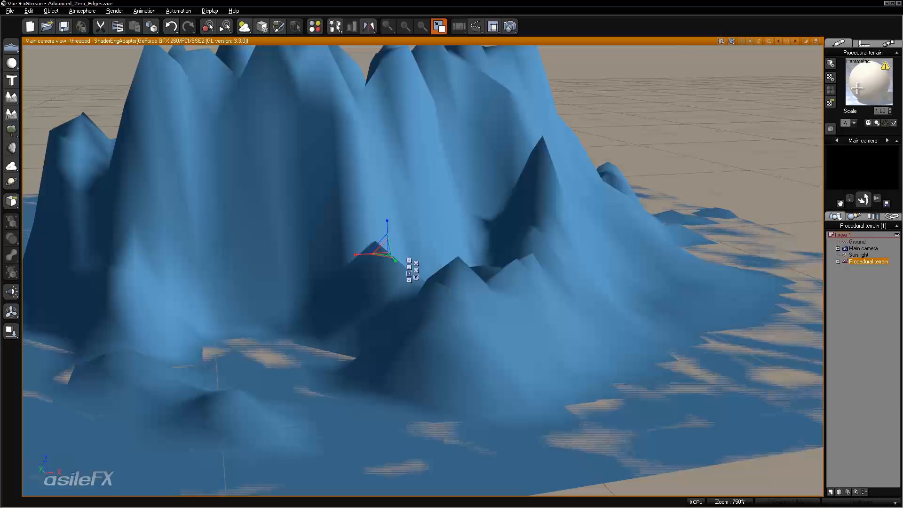
Recheck the External Dependency to Constant Number connection preview in the material's color function, then cancel out of the material
{"action": "right_click", "coordinate": [867, 73]}
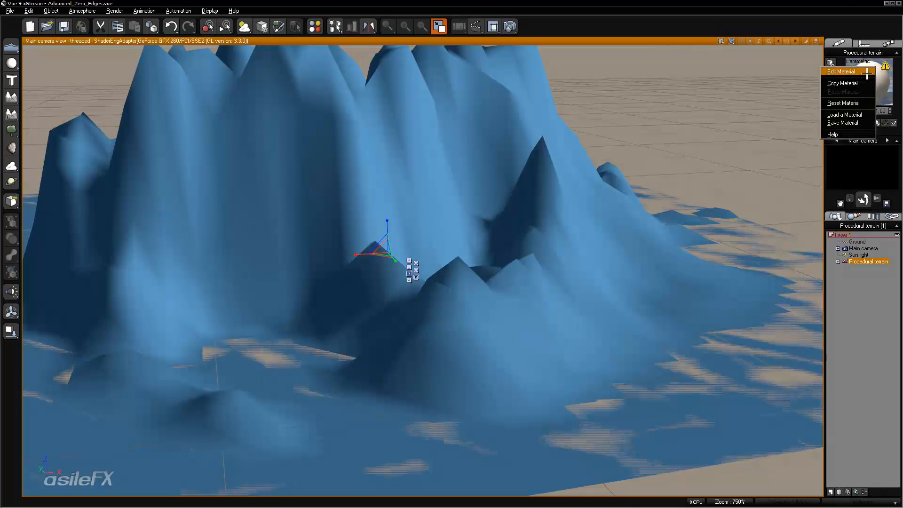
{"action": "left_click", "coordinate": [868, 73]}
{"action": "right_click", "coordinate": [552, 411]}
{"action": "left_click", "coordinate": [568, 419]}
{"action": "left_click", "coordinate": [646, 189]}
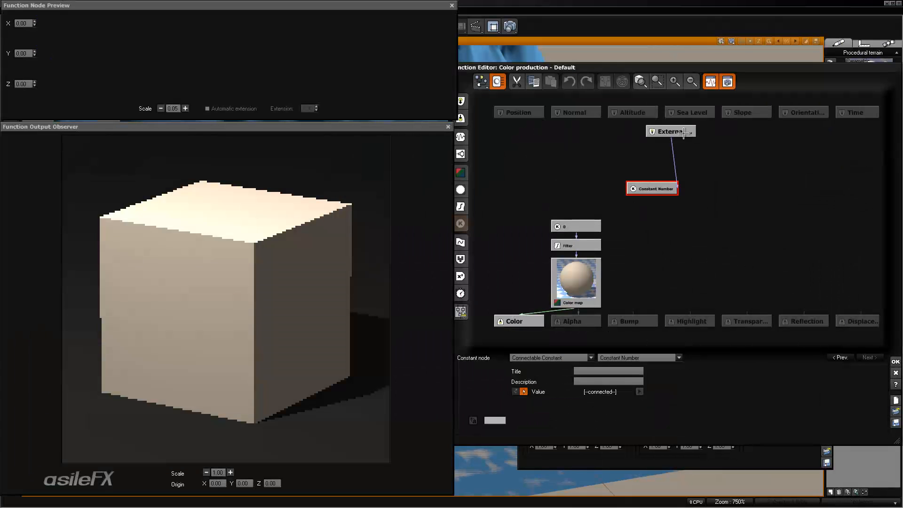
{"action": "left_click", "coordinate": [674, 160]}
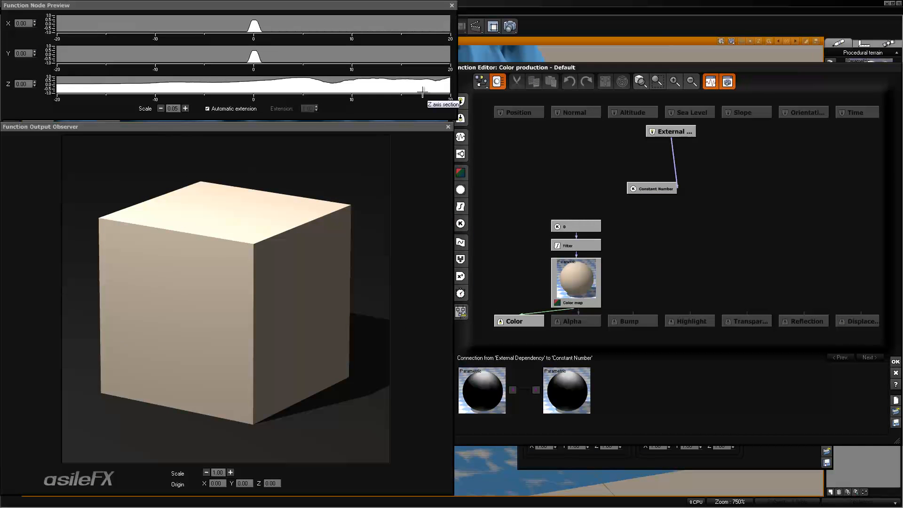
{"action": "left_click", "coordinate": [896, 372]}
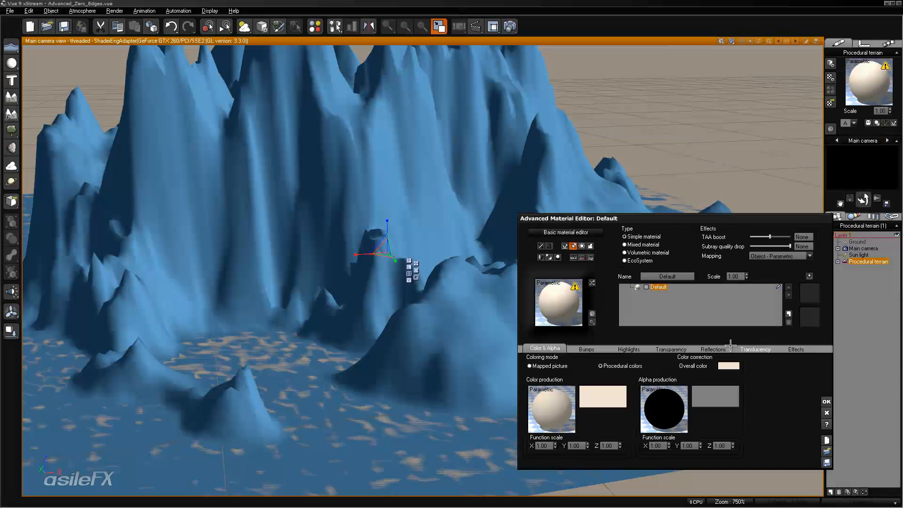
{"action": "left_click", "coordinate": [827, 413]}
Reopen the terrain's altitude function and delete the Custom Dependency output node
{"action": "right_click", "coordinate": [559, 266]}
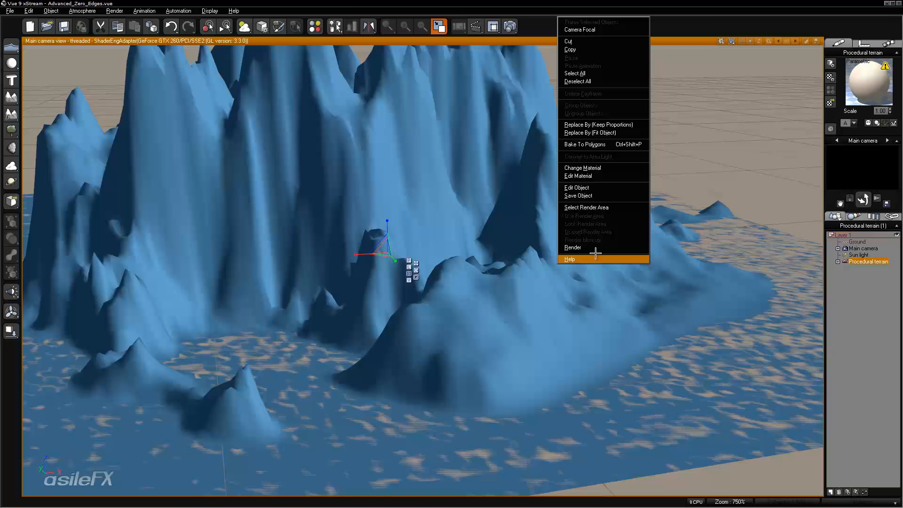
{"action": "left_click", "coordinate": [596, 186]}
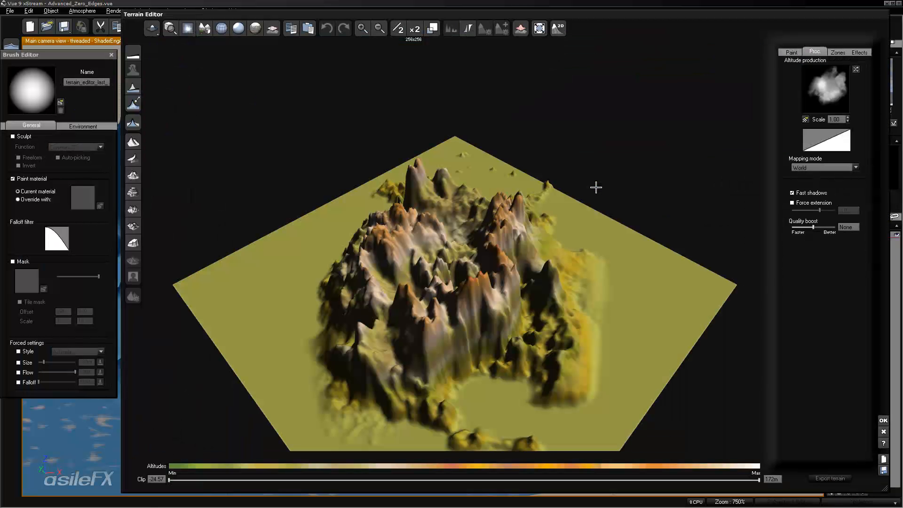
{"action": "right_click", "coordinate": [822, 93]}
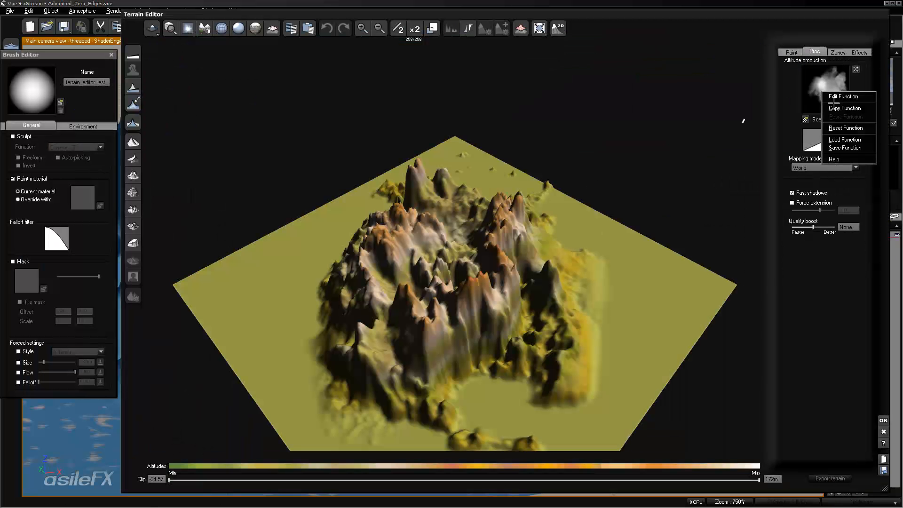
{"action": "left_click", "coordinate": [842, 96]}
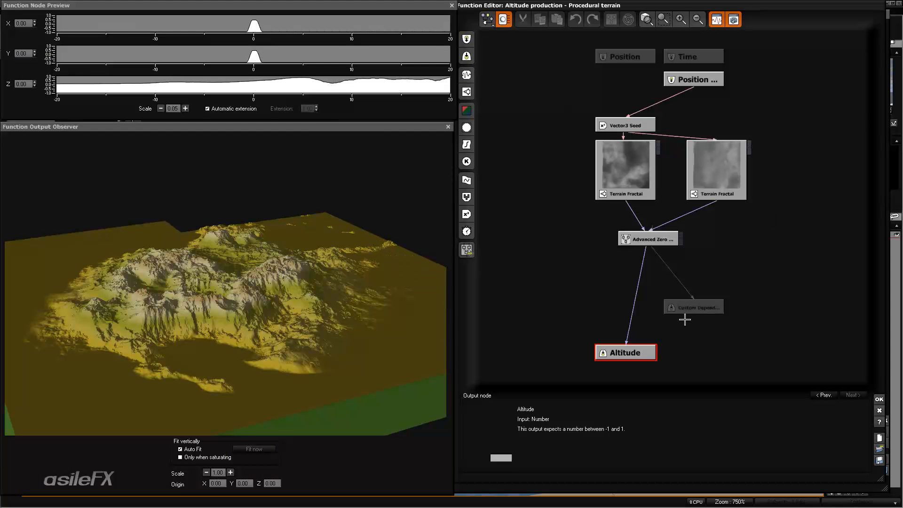
{"action": "left_click", "coordinate": [691, 308]}
{"action": "key", "text": "Delete"}
Align the Advanced Zero Edges node above the Altitude output and bring all its parameters into view
{"action": "left_click_drag", "start_coordinate": [388, 250], "coordinate": [259, 265]}
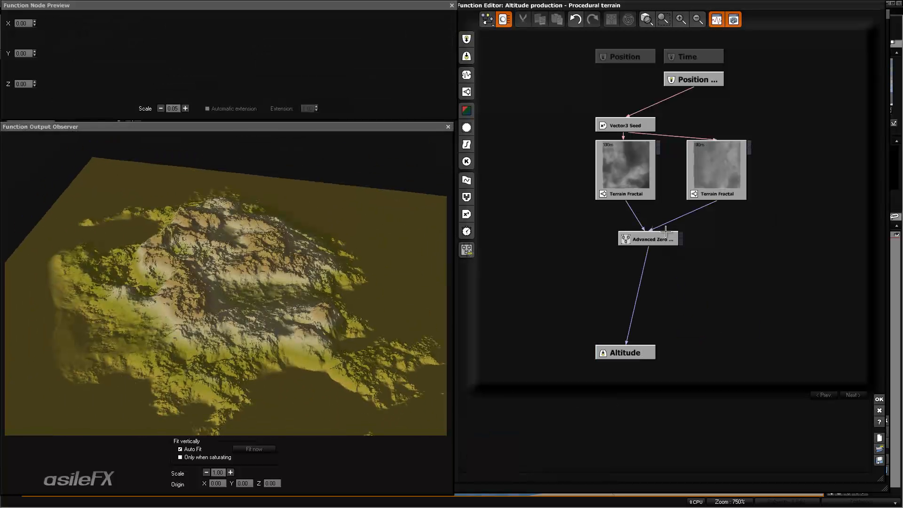
{"action": "left_click_drag", "start_coordinate": [664, 237], "coordinate": [641, 258]}
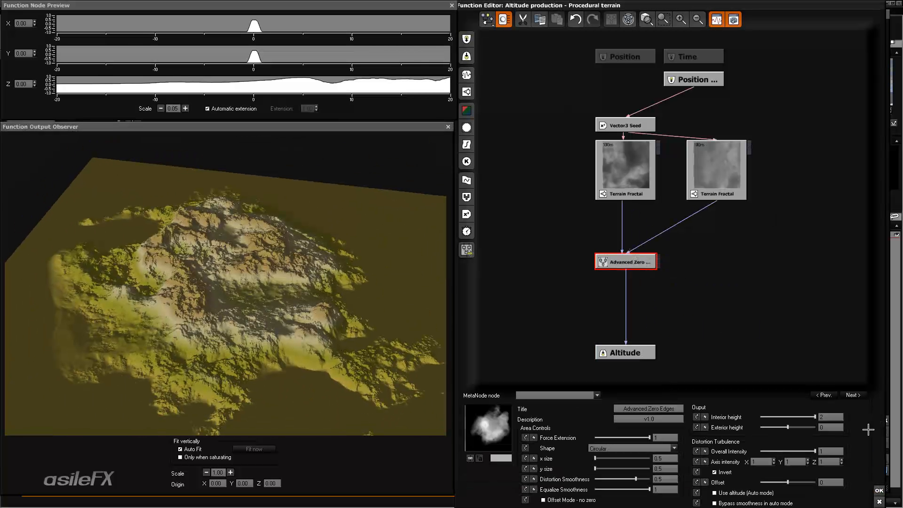
{"action": "left_click_drag", "start_coordinate": [755, 3], "coordinate": [758, 45]}
{"action": "left_click_drag", "start_coordinate": [858, 456], "coordinate": [861, 375]}
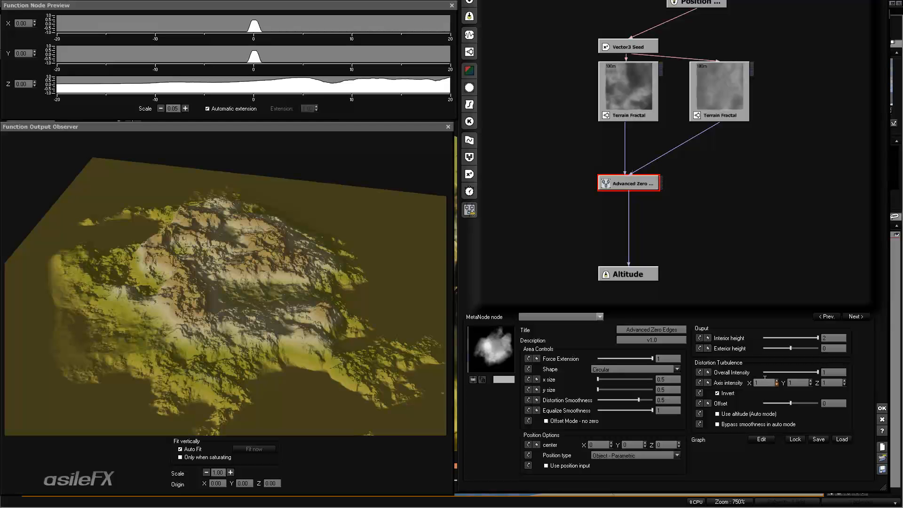
Try a distortion turbulence X axis intensity of 2 on the Advanced Zero Edges node, then set it to 3
{"action": "left_click", "coordinate": [764, 382]}
{"action": "type", "text": "2"}
{"action": "key", "text": "Return"}
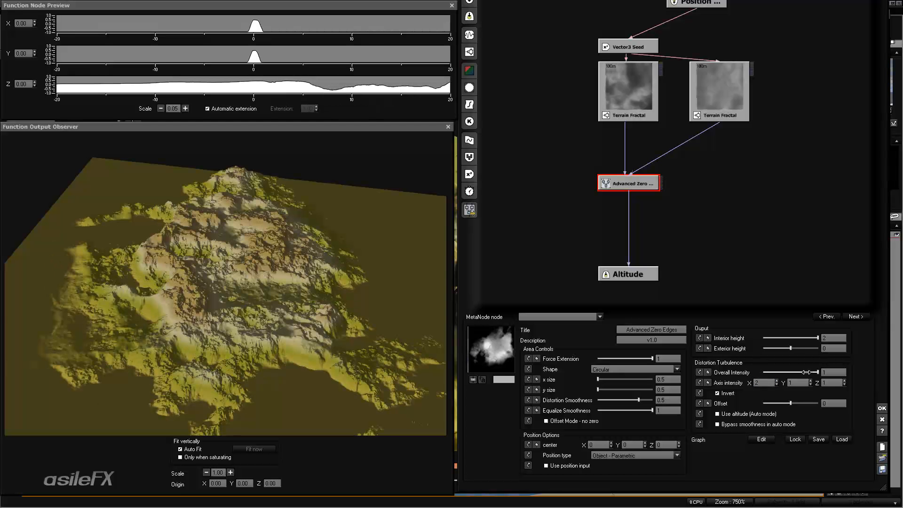
{"action": "left_click", "coordinate": [767, 383]}
{"action": "type", "text": "3"}
{"action": "key", "text": "Return"}
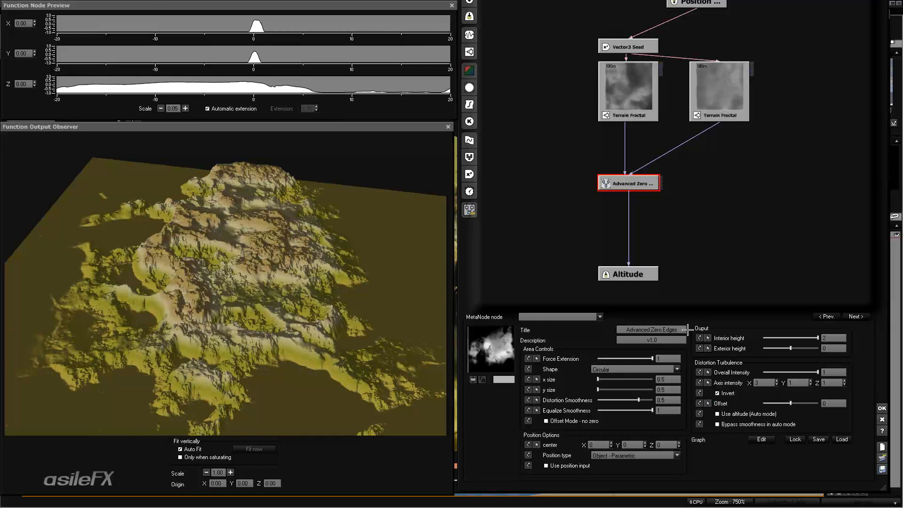
Add a Numeric Turbulence math MetaNode and place it level with the Advanced Zero Edges node
{"action": "left_click", "coordinate": [711, 160]}
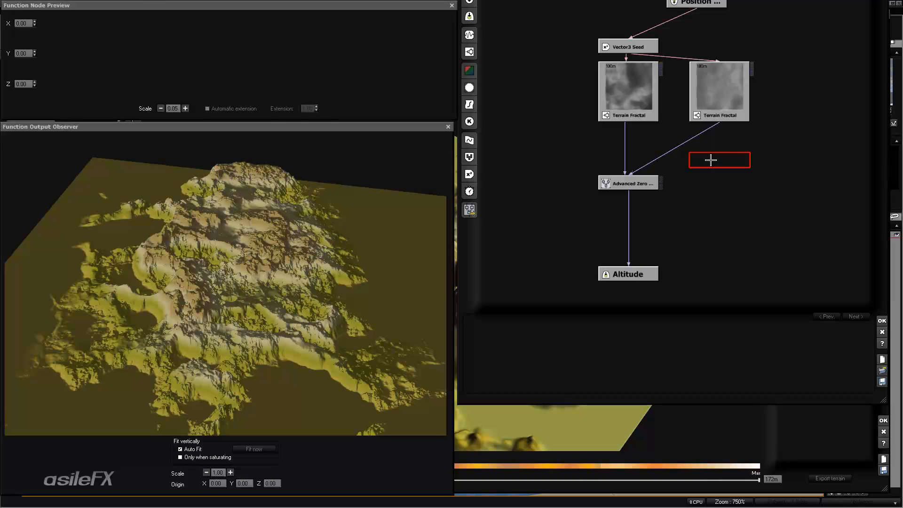
{"action": "right_click", "coordinate": [711, 161]}
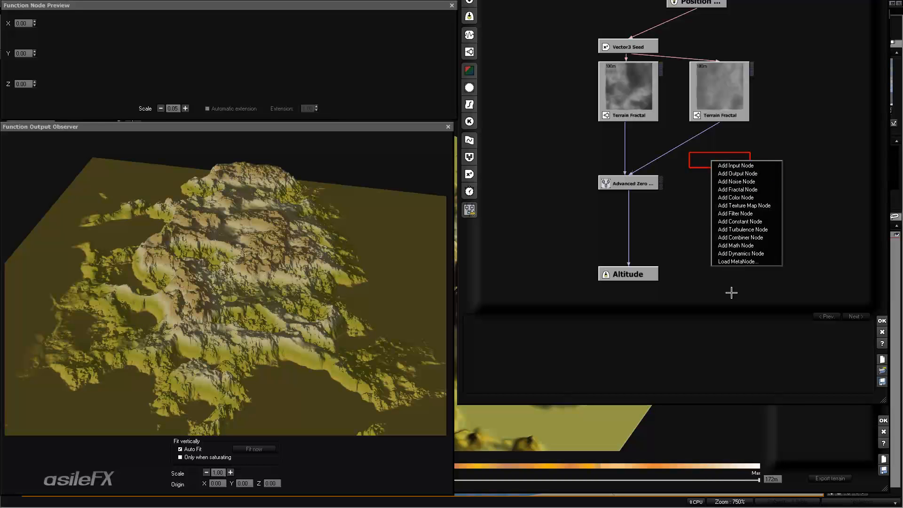
{"action": "mouse_move", "coordinate": [755, 245]}
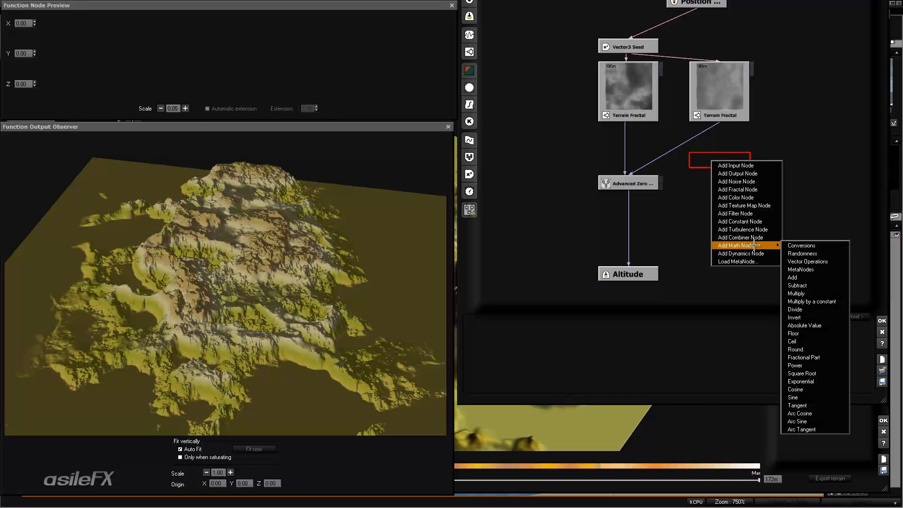
{"action": "mouse_move", "coordinate": [829, 271]}
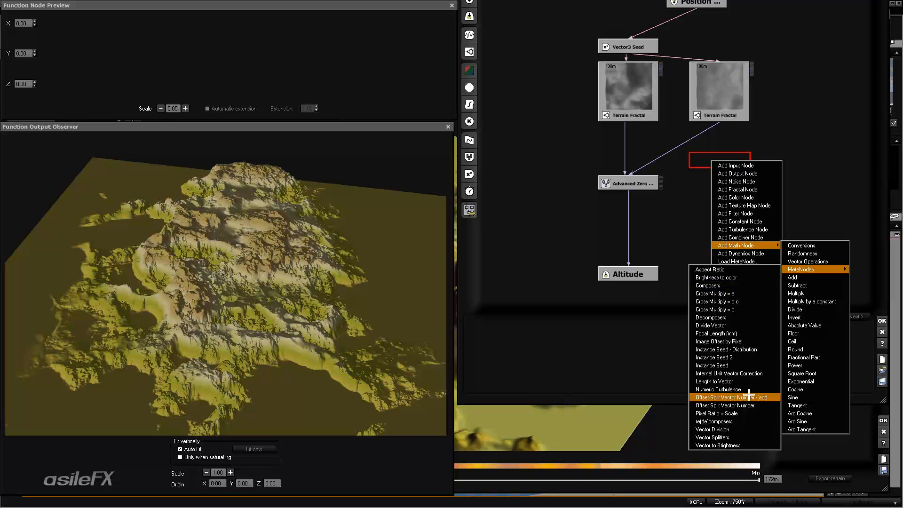
{"action": "left_click", "coordinate": [734, 389]}
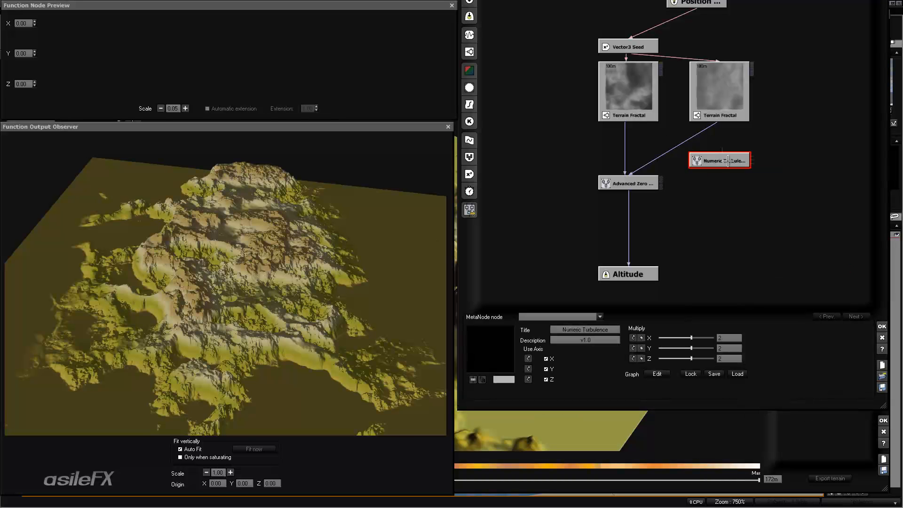
{"action": "left_click_drag", "start_coordinate": [719, 160], "coordinate": [720, 206]}
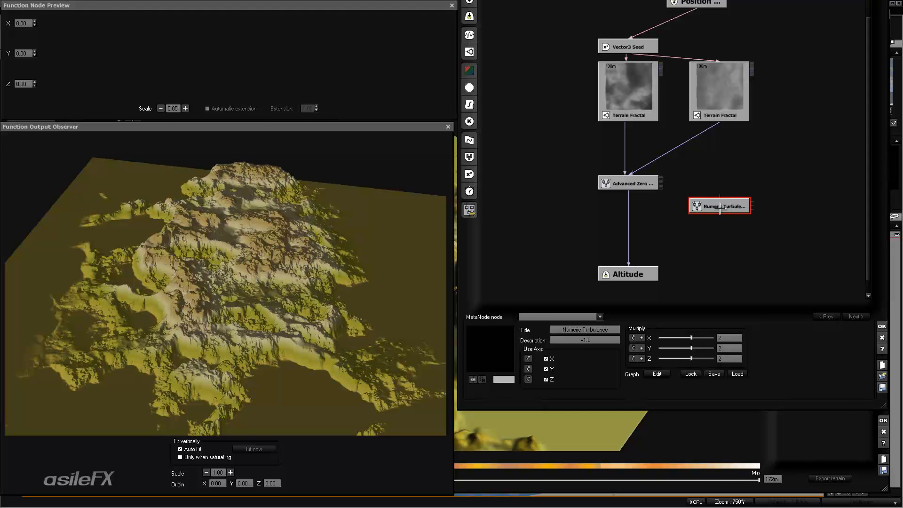
{"action": "left_click_drag", "start_coordinate": [720, 209], "coordinate": [720, 187]}
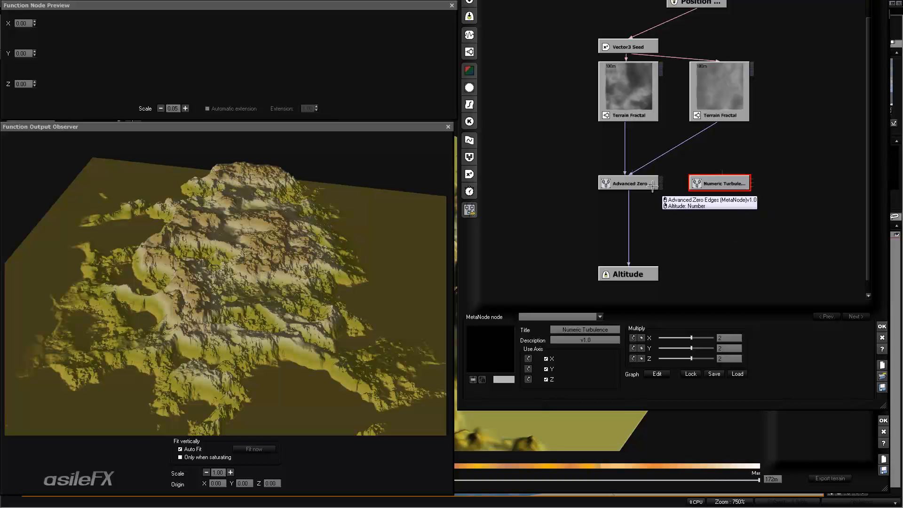
Check the second Terrain Fractal's settings, and reposition the Numeric Turbulence node slightly higher below that fractal
{"action": "left_click", "coordinate": [725, 83]}
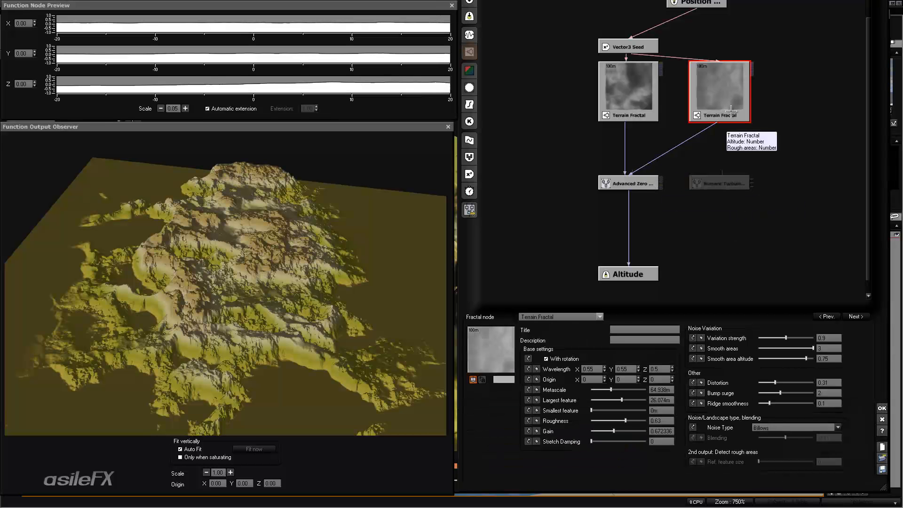
{"action": "left_click", "coordinate": [565, 163]}
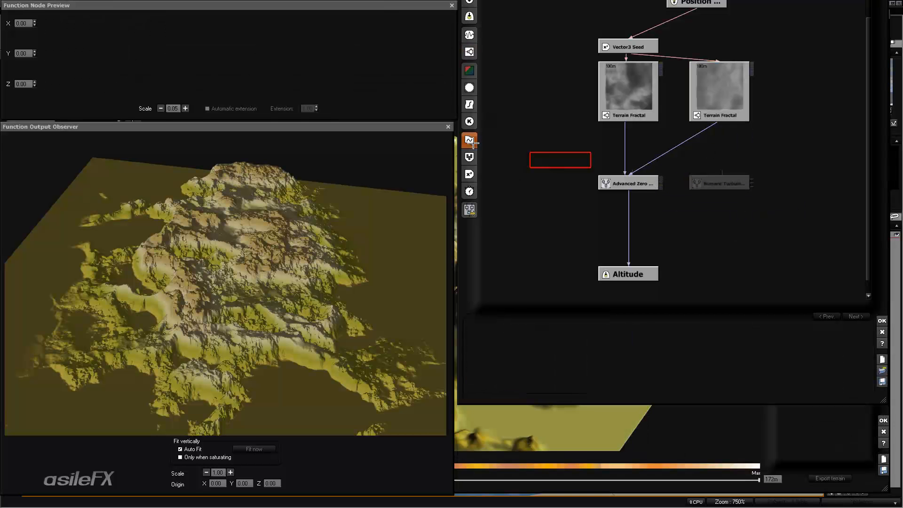
{"action": "left_click", "coordinate": [747, 85]}
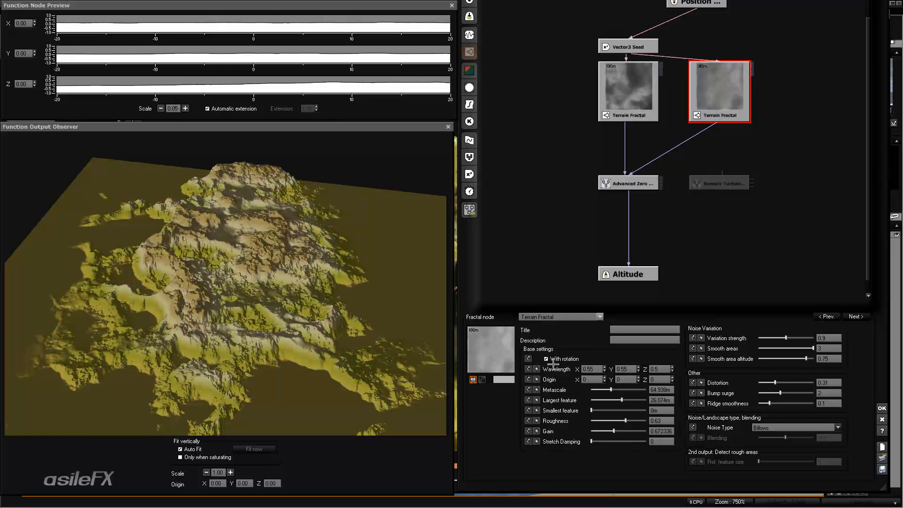
{"action": "left_click", "coordinate": [737, 183]}
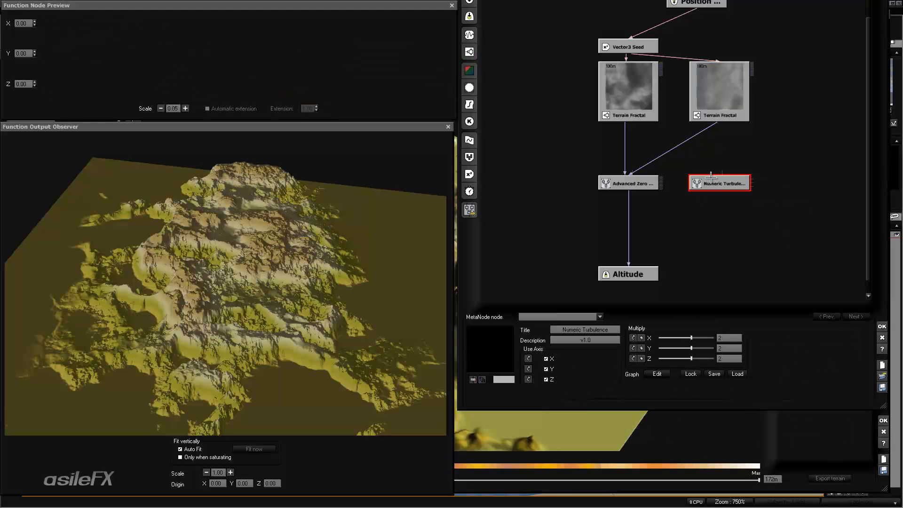
{"action": "left_click_drag", "start_coordinate": [710, 179], "coordinate": [733, 156]}
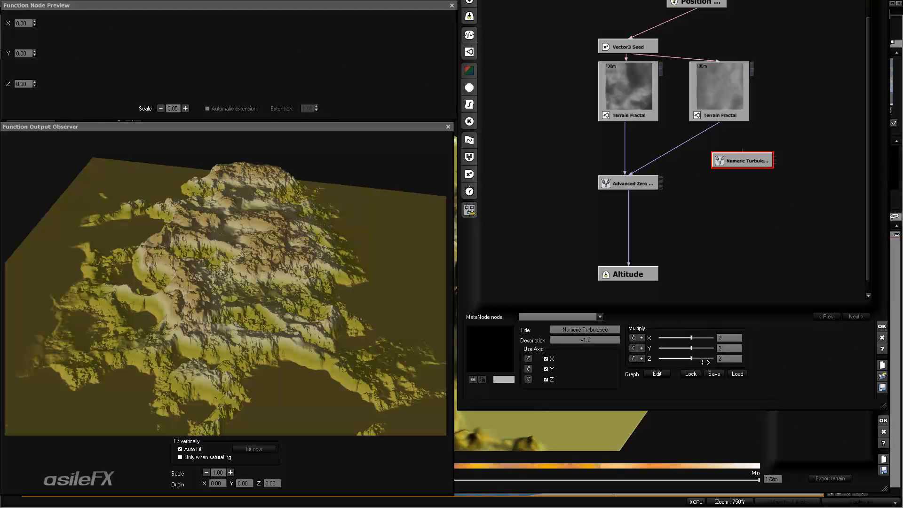
Try the Numeric Turbulence axis toggles, leaving only Z off, and set the Z multiply value to 2
{"action": "left_click", "coordinate": [548, 358]}
{"action": "left_click", "coordinate": [547, 369]}
{"action": "left_click", "coordinate": [548, 379]}
{"action": "left_click", "coordinate": [547, 358]}
{"action": "left_click", "coordinate": [547, 370]}
{"action": "left_click", "coordinate": [729, 359]}
{"action": "type", "text": "00"}
{"action": "key", "text": "Return"}
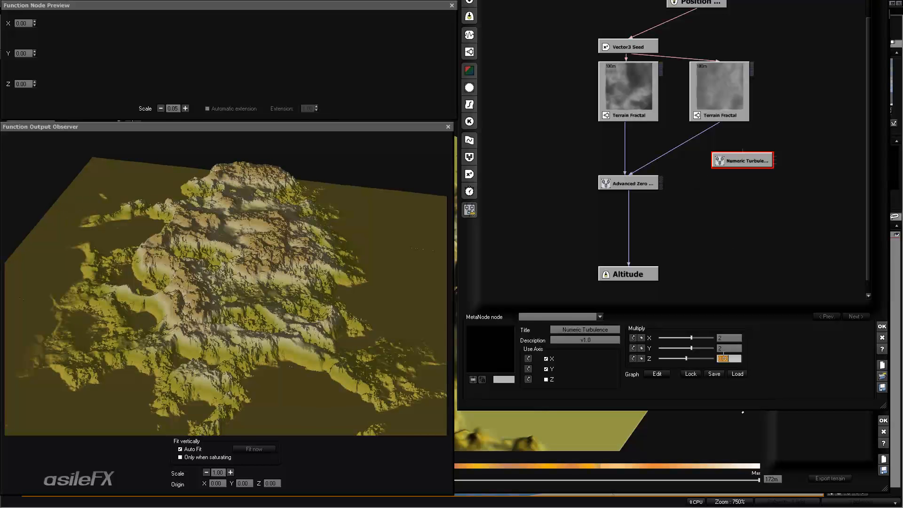
{"action": "type", "text": "2"}
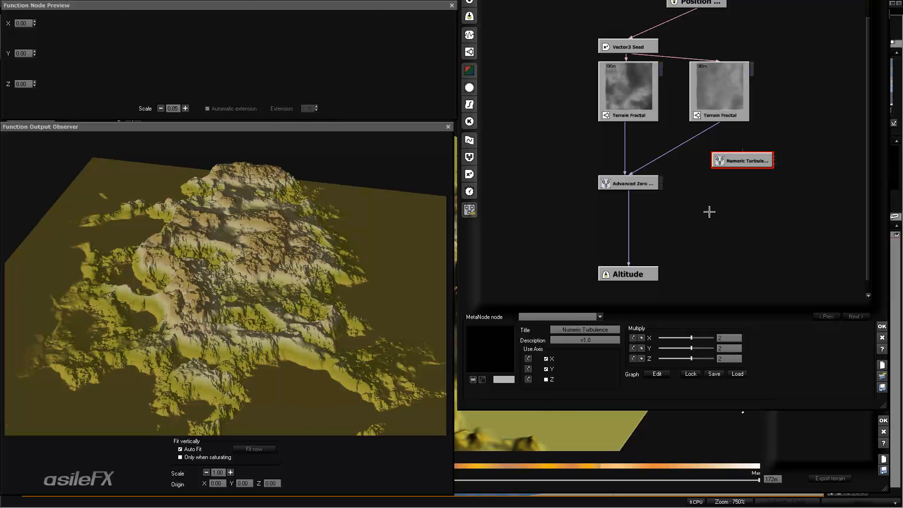
Switch the Z axis back on for the Numeric Turbulence node and delete the node
{"action": "left_click", "coordinate": [740, 196]}
{"action": "left_click", "coordinate": [767, 162]}
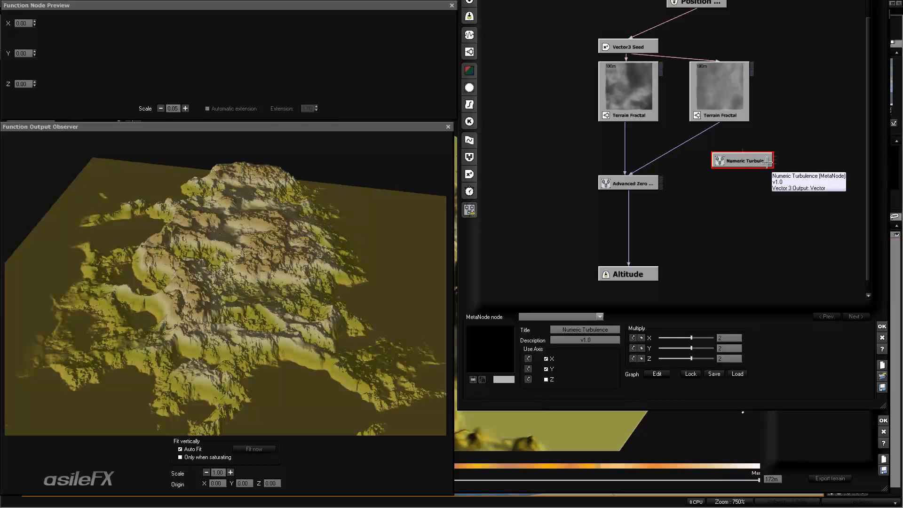
{"action": "left_click", "coordinate": [547, 379]}
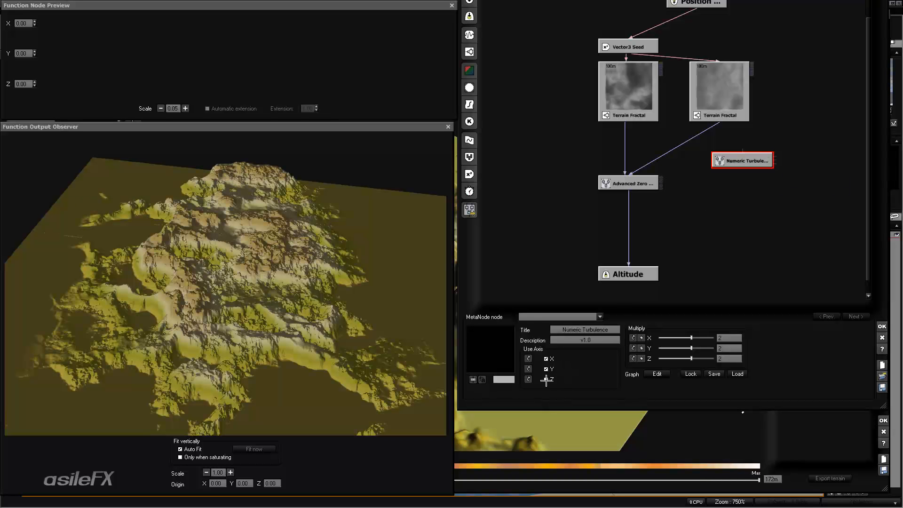
{"action": "key", "text": "Delete"}
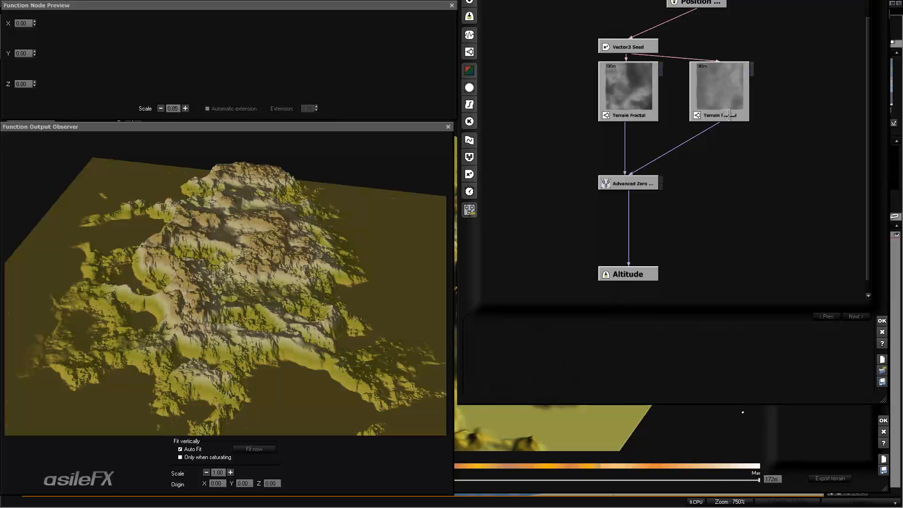
Set the distortion turbulence X axis intensity to 0 on the Advanced Zero Edges node and inspect the terrain preview
{"action": "left_click", "coordinate": [725, 99]}
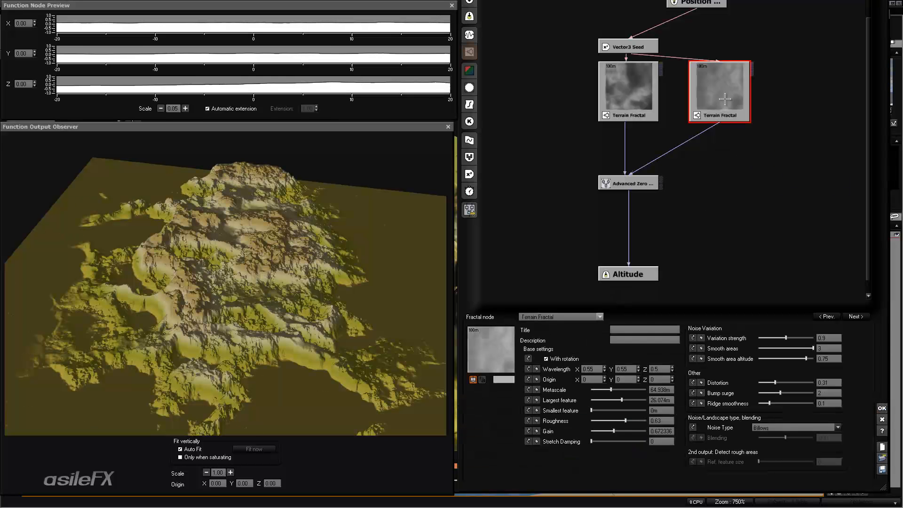
{"action": "left_click", "coordinate": [630, 184]}
{"action": "type", "text": "0"}
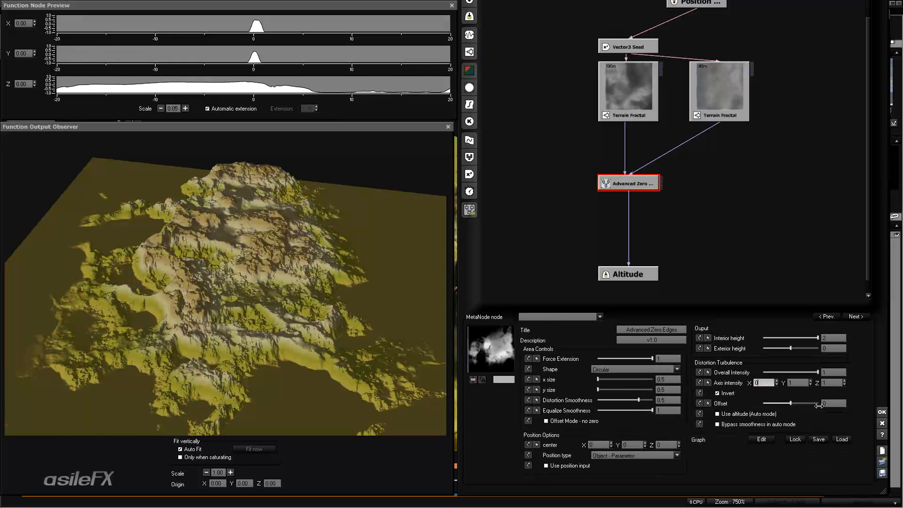
{"action": "key", "text": "Return"}
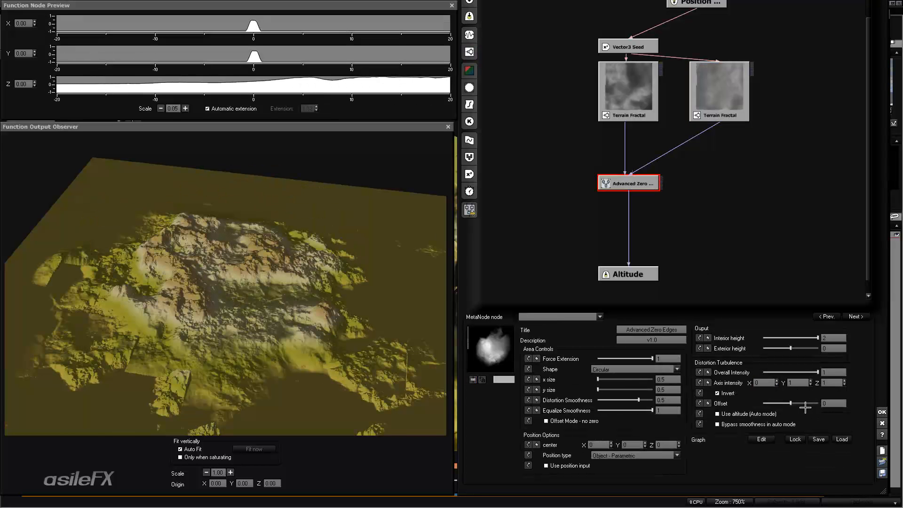
{"action": "left_click_drag", "start_coordinate": [271, 288], "coordinate": [214, 297]}
{"action": "left_click_drag", "start_coordinate": [348, 333], "coordinate": [388, 331]}
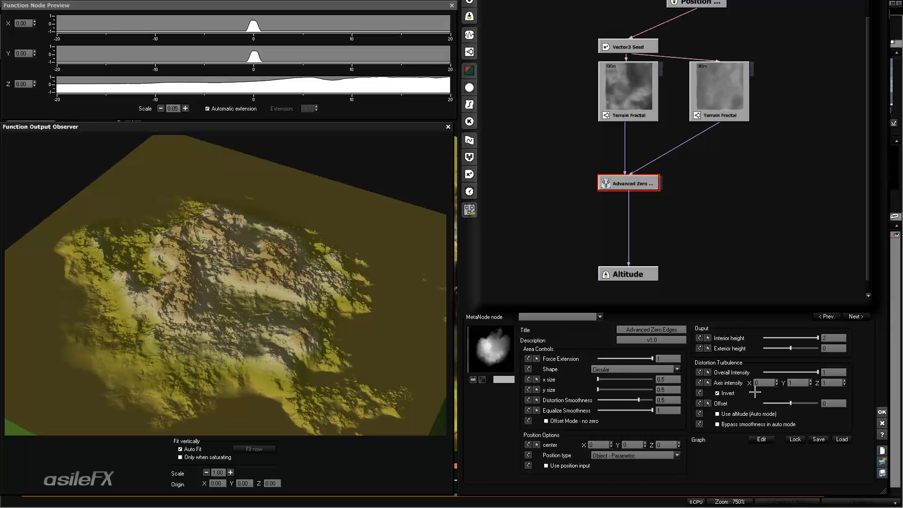
Try distortion turbulence Z axis intensities of 5 and 0 on Advanced Zero Edges, then set it to 2
{"action": "left_click", "coordinate": [795, 382]}
{"action": "left_click", "coordinate": [831, 382]}
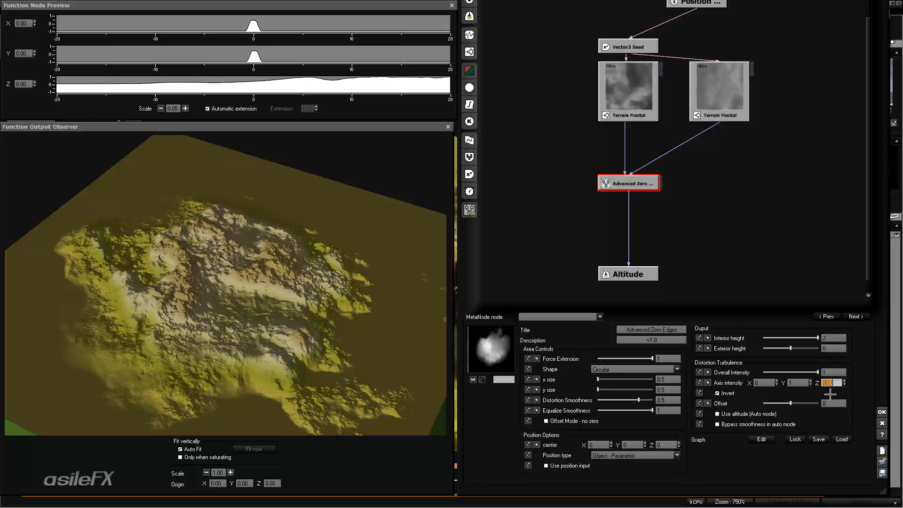
{"action": "type", "text": "5"}
{"action": "key", "text": "Return"}
{"action": "left_click", "coordinate": [828, 386]}
{"action": "type", "text": "0"}
{"action": "key", "text": "Return"}
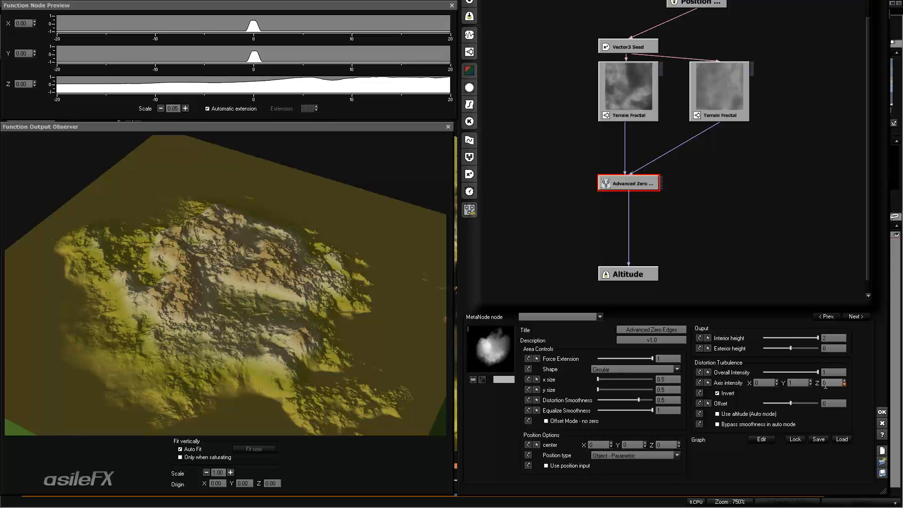
{"action": "left_click", "coordinate": [828, 382]}
{"action": "key", "text": "Return"}
Connect the Position input to the Vector3 Seed node in place of its current position source
{"action": "middle_click_drag", "start_coordinate": [716, 73], "coordinate": [721, 140]}
{"action": "left_click_drag", "start_coordinate": [702, 77], "coordinate": [634, 48]}
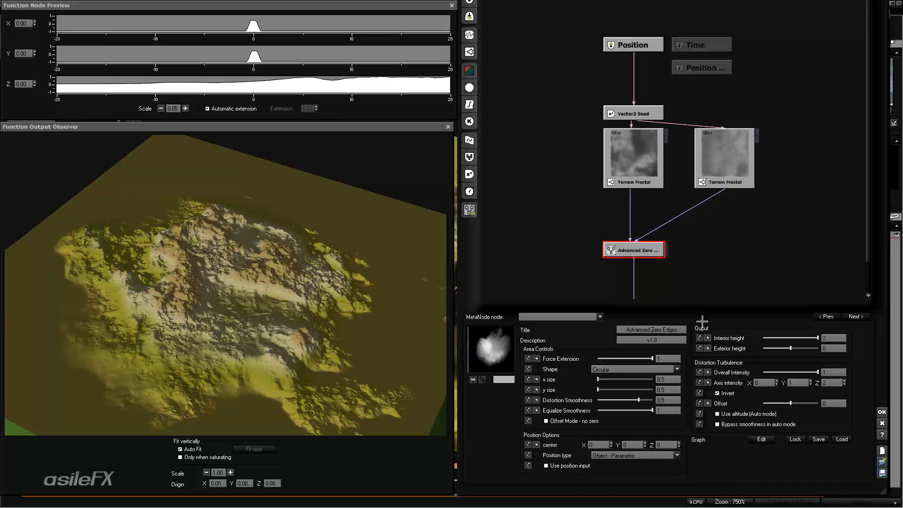
{"action": "left_click_drag", "start_coordinate": [386, 316], "coordinate": [348, 308]}
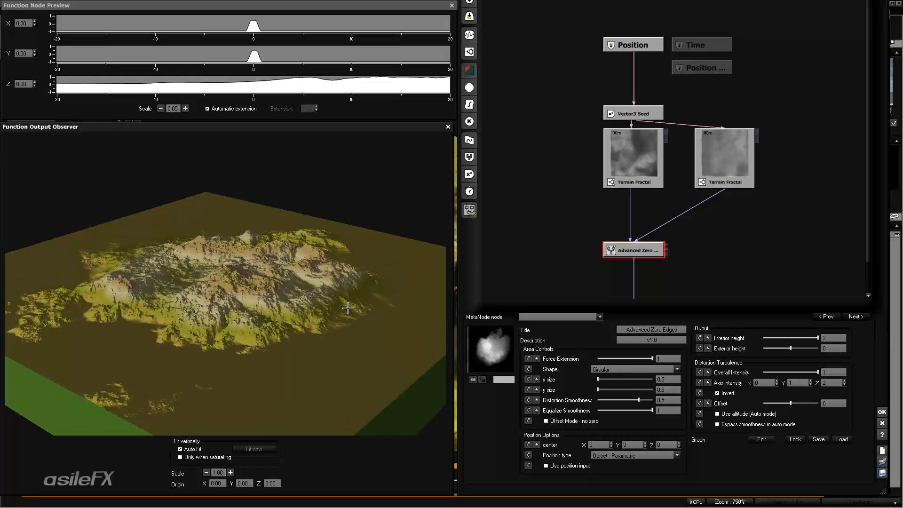
Raise the output observer scale to 4 and examine the terrain detail along with the first Terrain Fractal's settings
{"action": "left_click", "coordinate": [230, 472]}
{"action": "left_click", "coordinate": [230, 472]}
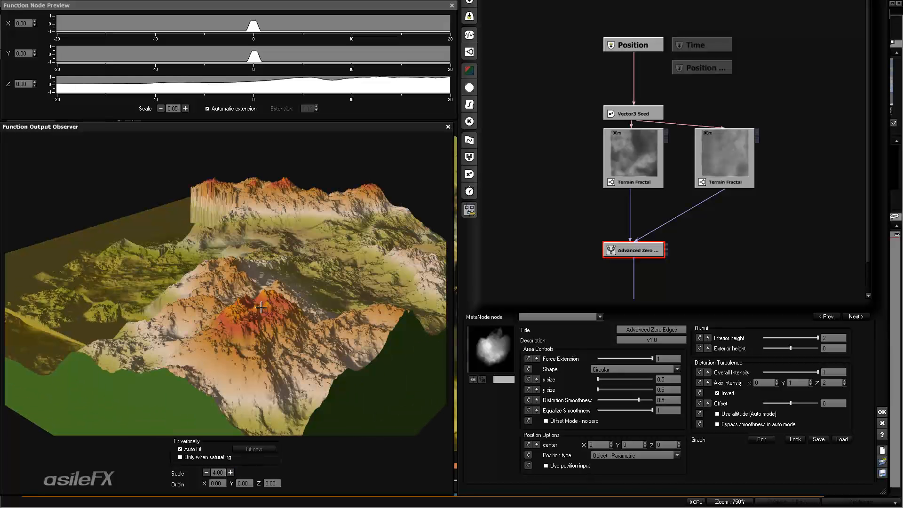
{"action": "left_click_drag", "start_coordinate": [288, 276], "coordinate": [294, 313]}
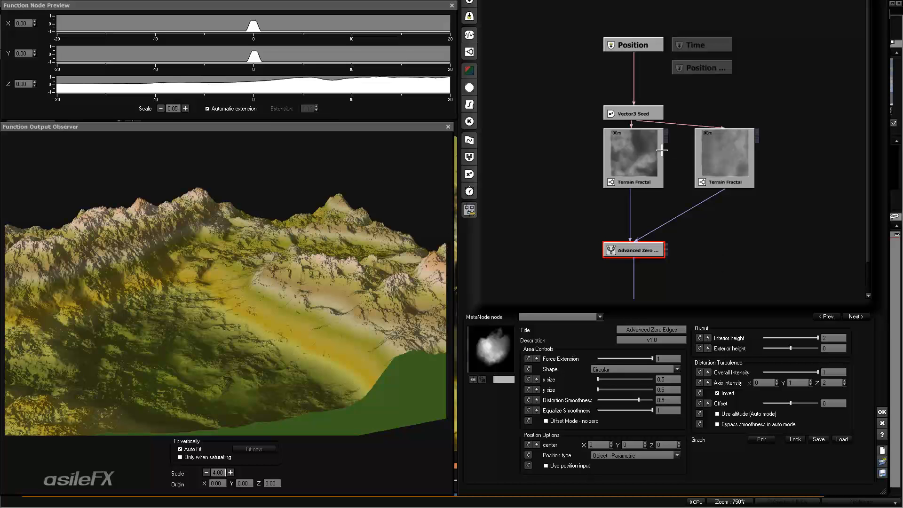
{"action": "left_click", "coordinate": [630, 160]}
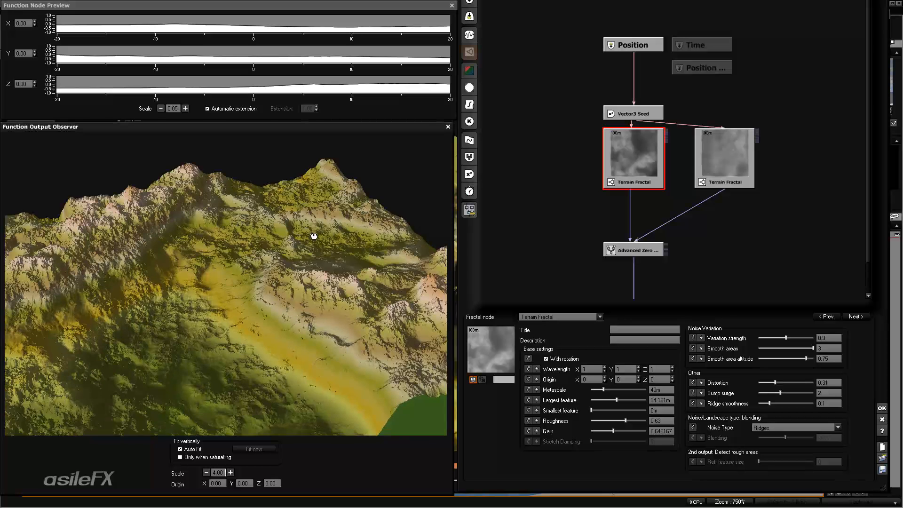
{"action": "scroll", "coordinate": [312, 234], "scroll_direction": "up", "scroll_amount": 3}
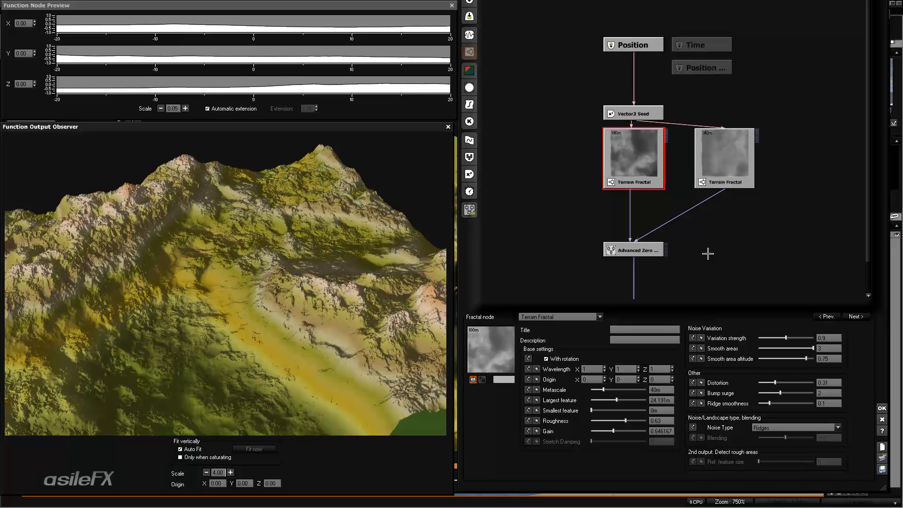
Reselect the Advanced Zero Edges node and return the output observer scale to 1 to view the whole terrain
{"action": "left_click_drag", "start_coordinate": [708, 253], "coordinate": [706, 191]}
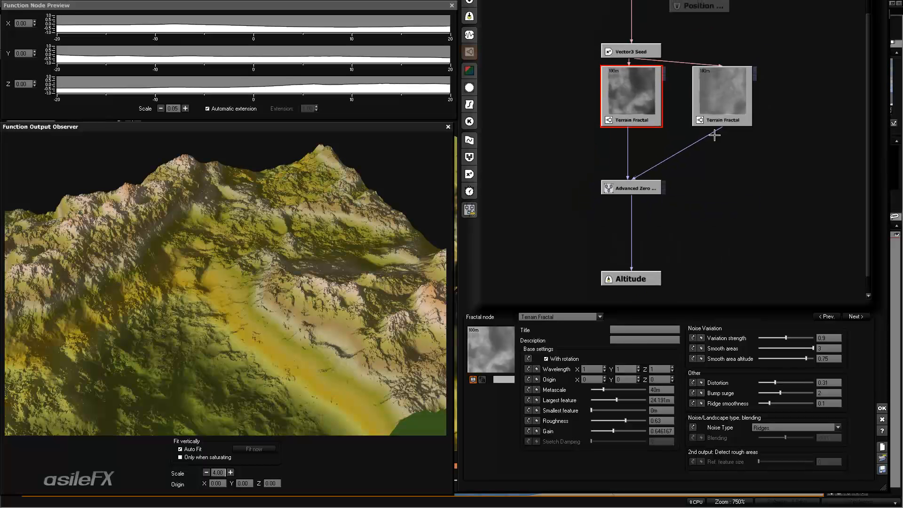
{"action": "left_click", "coordinate": [657, 187]}
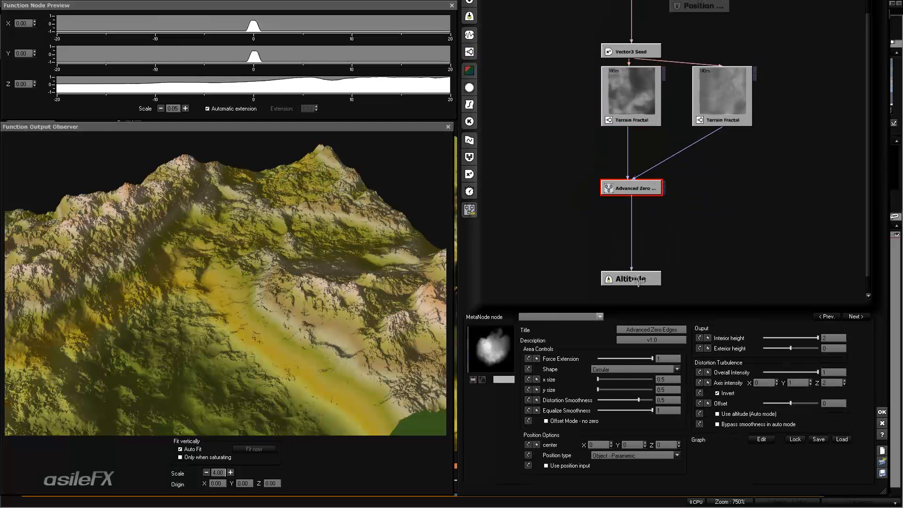
{"action": "left_click", "coordinate": [206, 472]}
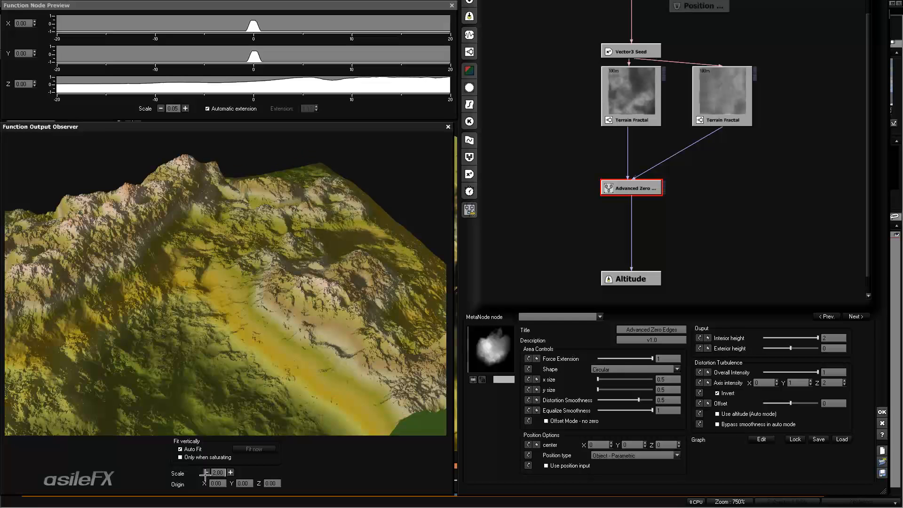
{"action": "mouse_move", "coordinate": [255, 318]}
{"action": "left_mouse_down"}
{"action": "mouse_move", "coordinate": [268, 329]}
{"action": "mouse_move", "coordinate": [259, 325]}
{"action": "left_mouse_up"}
Set the distortion turbulence X axis intensity to 0.2 on the Advanced Zero Edges node
{"action": "left_click", "coordinate": [763, 384]}
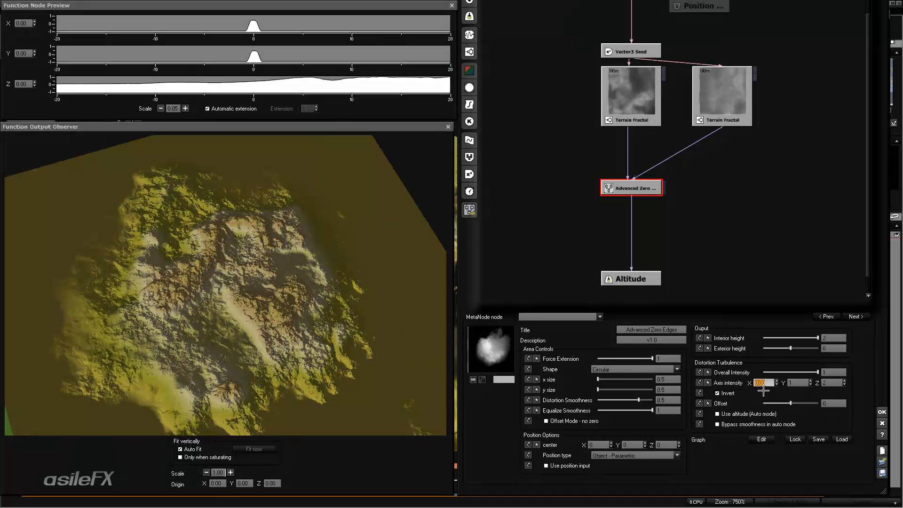
{"action": "type", "text": ".2"}
{"action": "key", "text": "Return"}
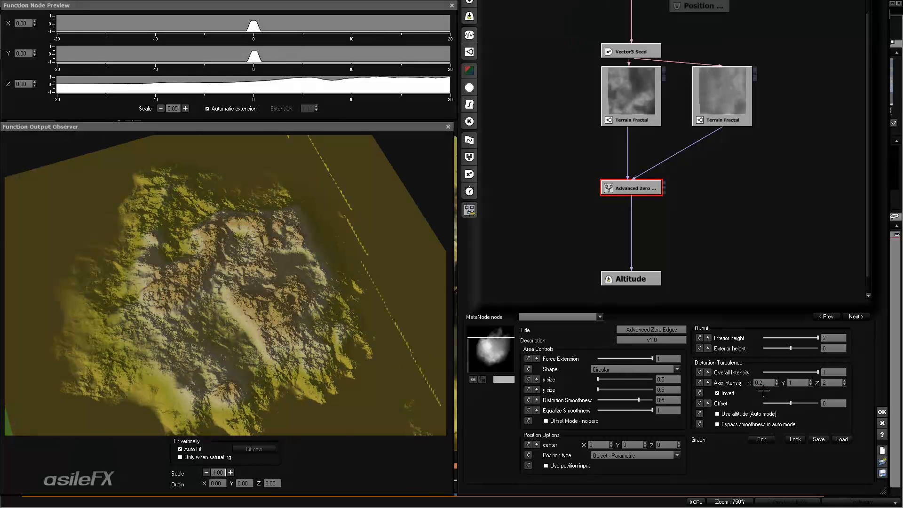
Try X axis intensities of 0.1 and 5 for the Advanced Zero Edges distortion and inspect the terrain
{"action": "left_click_drag", "start_coordinate": [221, 286], "coordinate": [263, 330]}
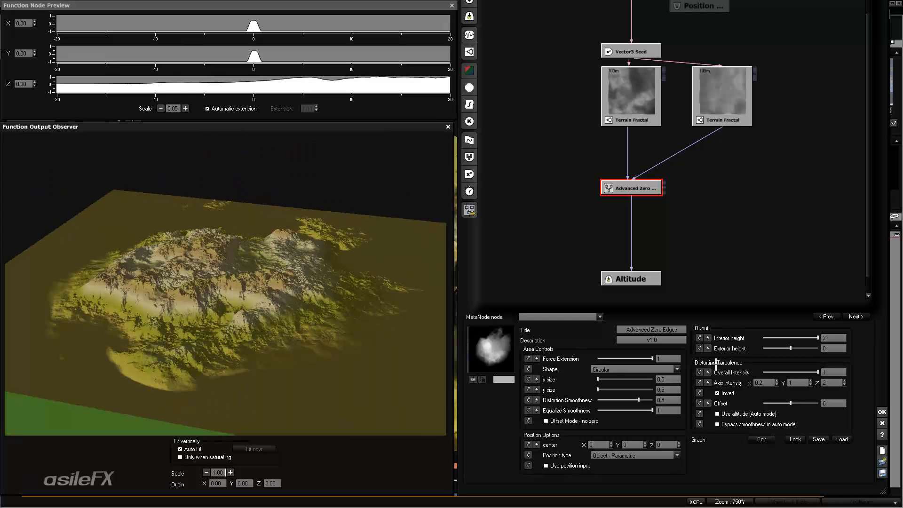
{"action": "left_click", "coordinate": [771, 383]}
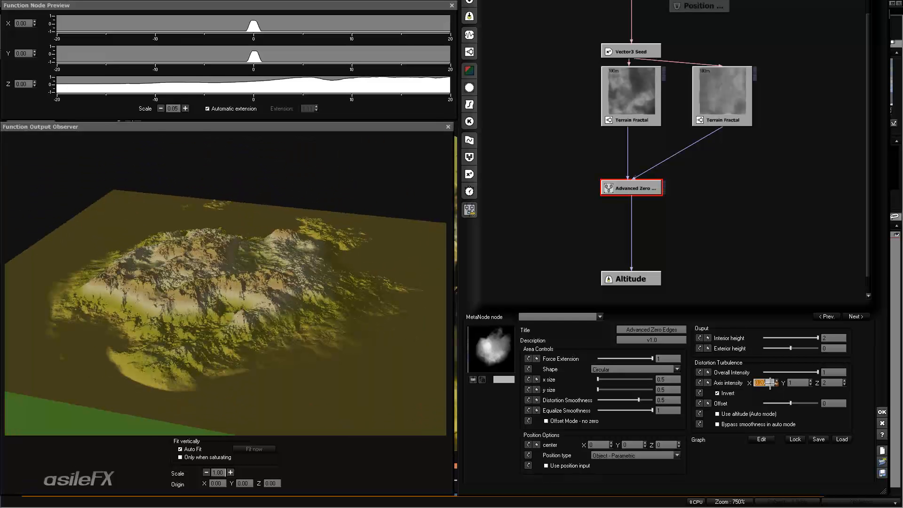
{"action": "type", "text": ".1"}
{"action": "key", "text": "Return"}
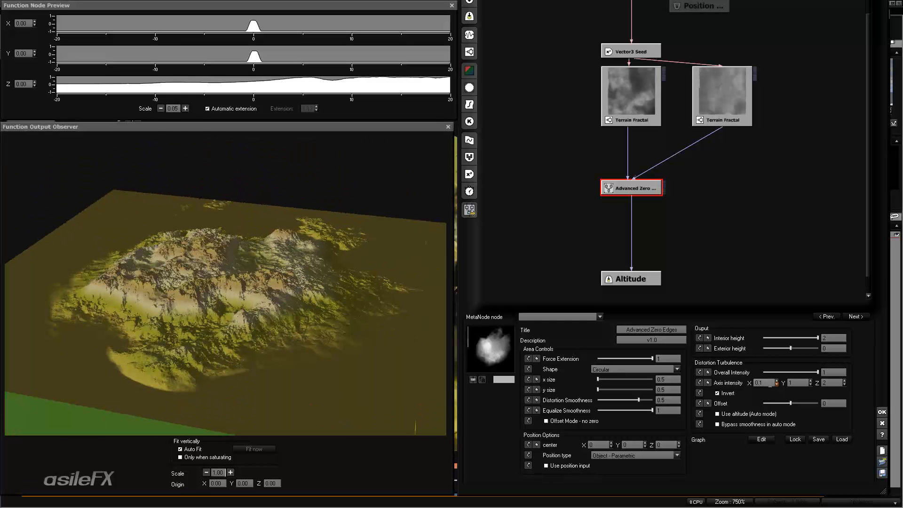
{"action": "left_click", "coordinate": [770, 384]}
{"action": "type", "text": "5"}
{"action": "key", "text": "Return"}
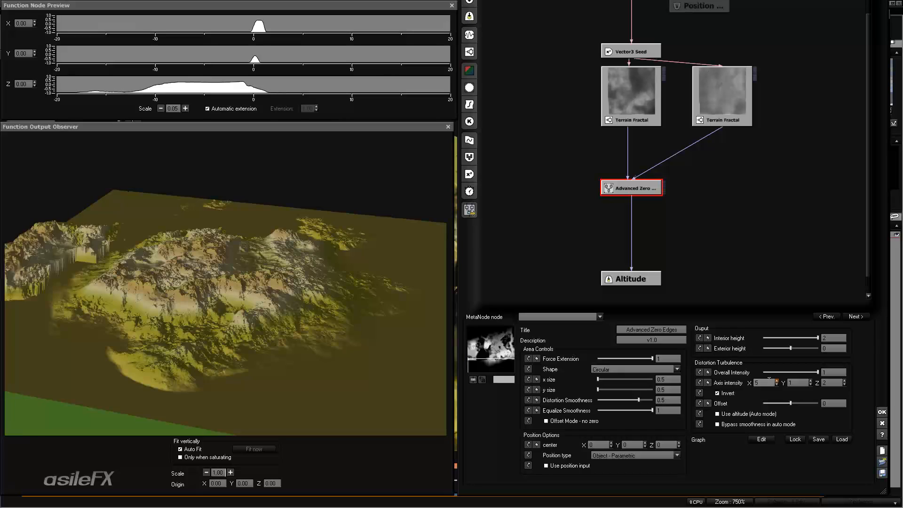
{"action": "left_click_drag", "start_coordinate": [325, 276], "coordinate": [276, 346]}
Set the Advanced Zero Edges node's X axis intensity to 1 and inspect the terrain from another angle
{"action": "left_click", "coordinate": [760, 383]}
{"action": "type", "text": "1"}
{"action": "key", "text": "Return"}
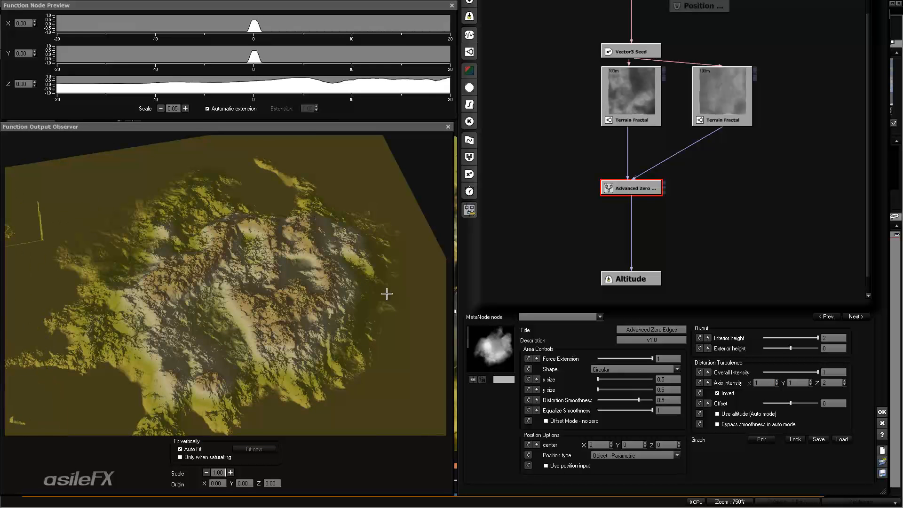
{"action": "left_click_drag", "start_coordinate": [386, 293], "coordinate": [327, 275]}
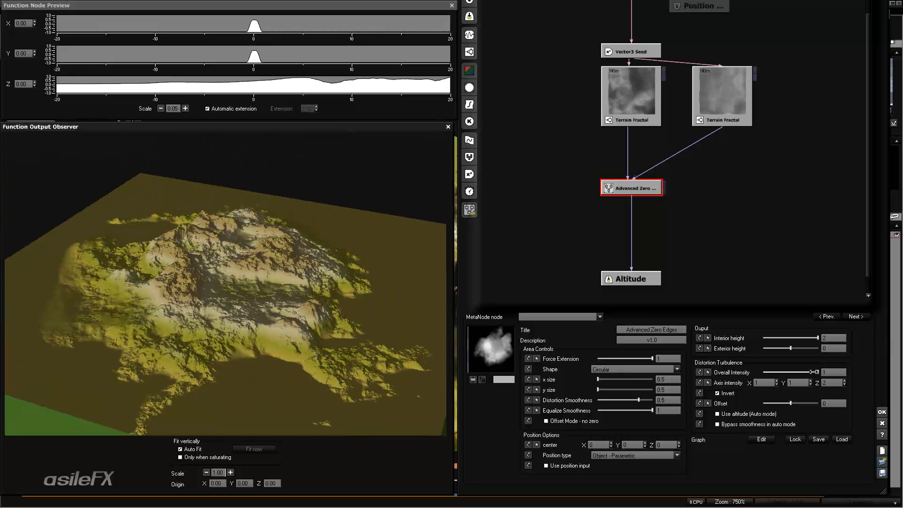
Try overall distortion turbulence intensities of 0 and 2 and compare the terrain edges
{"action": "left_click_drag", "start_coordinate": [809, 371], "coordinate": [764, 372]}
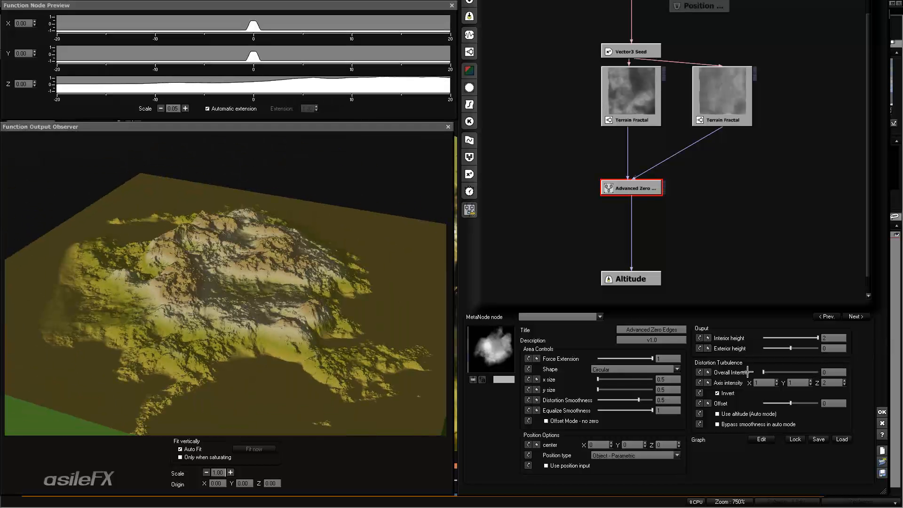
{"action": "left_click_drag", "start_coordinate": [333, 301], "coordinate": [308, 283]}
{"action": "mouse_move", "coordinate": [764, 372]}
{"action": "left_mouse_down"}
{"action": "mouse_move", "coordinate": [789, 372]}
{"action": "mouse_move", "coordinate": [768, 368]}
{"action": "left_mouse_up"}
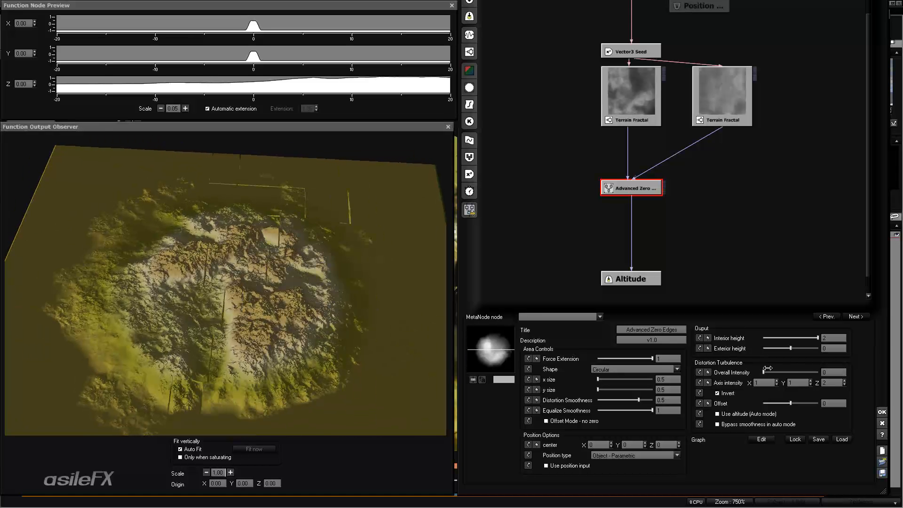
{"action": "left_click_drag", "start_coordinate": [405, 328], "coordinate": [381, 325]}
{"action": "left_click_drag", "start_coordinate": [764, 372], "coordinate": [826, 374]}
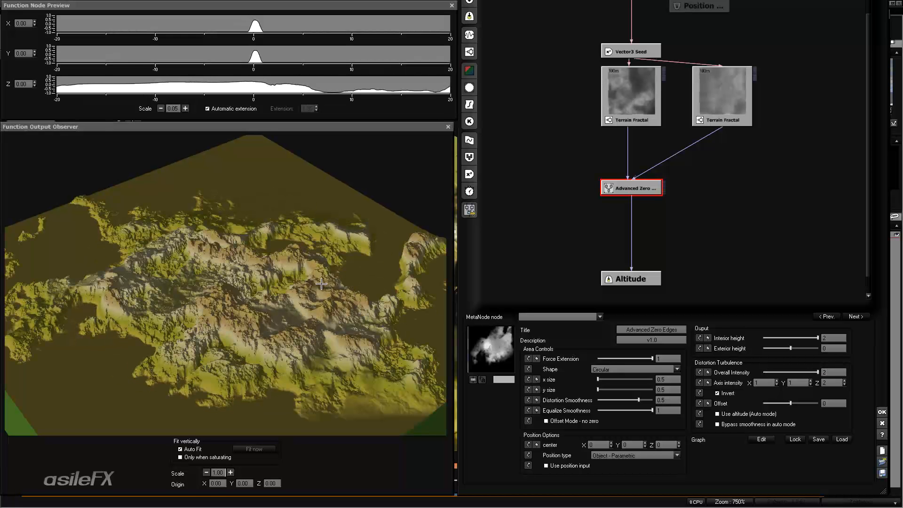
{"action": "left_click_drag", "start_coordinate": [320, 284], "coordinate": [424, 297]}
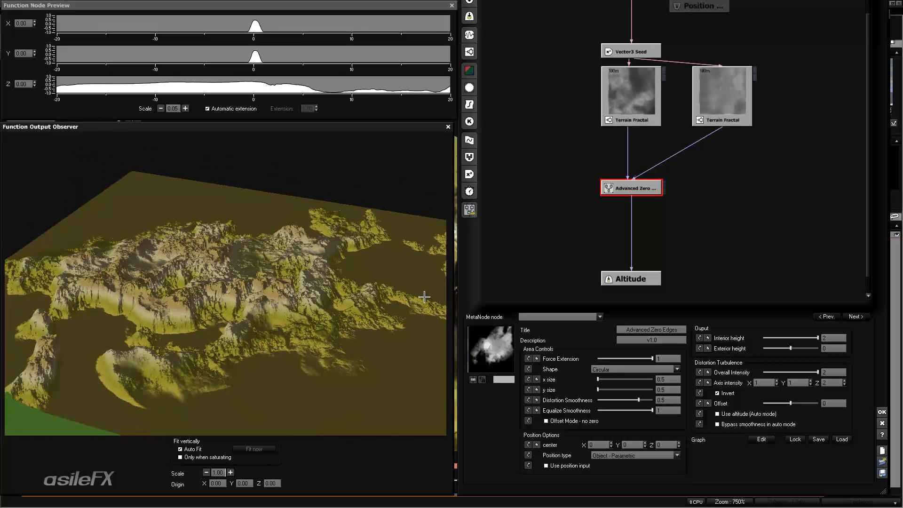
Raise the overall distortion intensity to 3 and inspect the terrain from above
{"action": "left_click", "coordinate": [828, 373]}
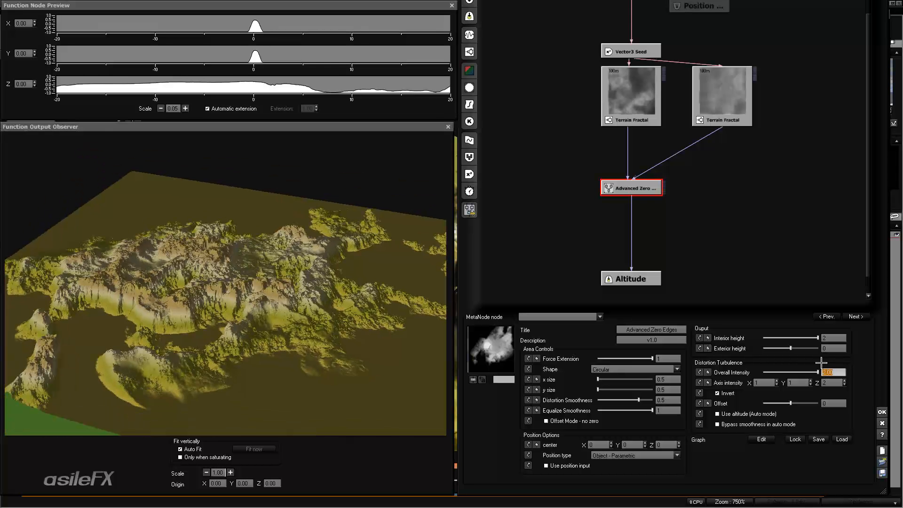
{"action": "type", "text": "3"}
{"action": "key", "text": "Return"}
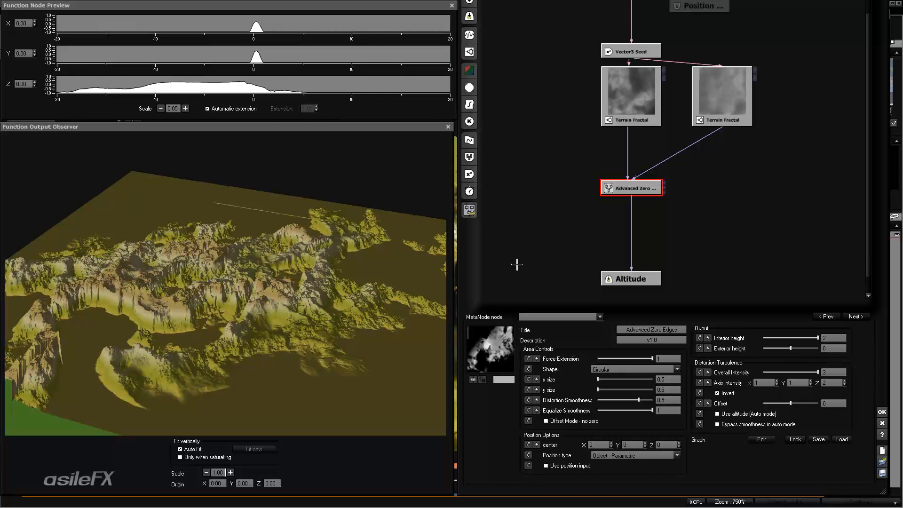
{"action": "left_click_drag", "start_coordinate": [347, 262], "coordinate": [331, 274]}
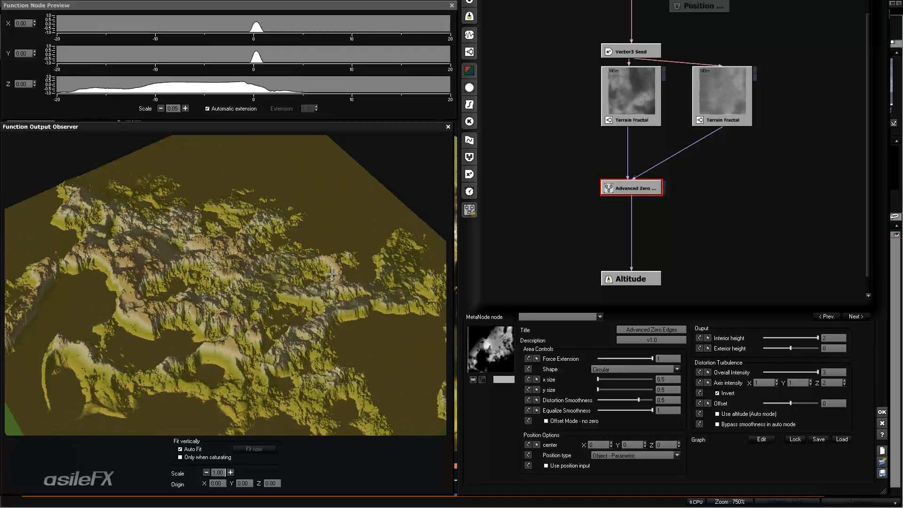
Return the overall distortion intensity to 1 and check the terrain shape
{"action": "left_click", "coordinate": [831, 373]}
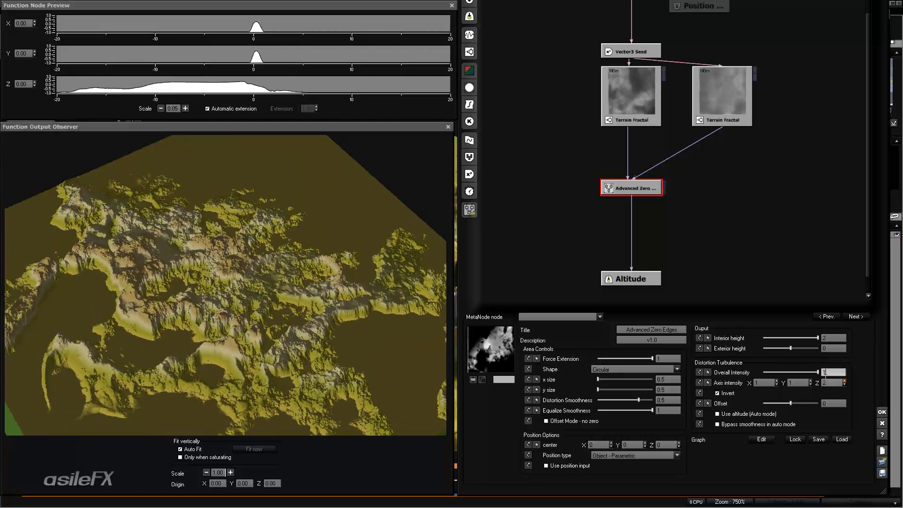
{"action": "type", "text": "1"}
{"action": "key", "text": "Return"}
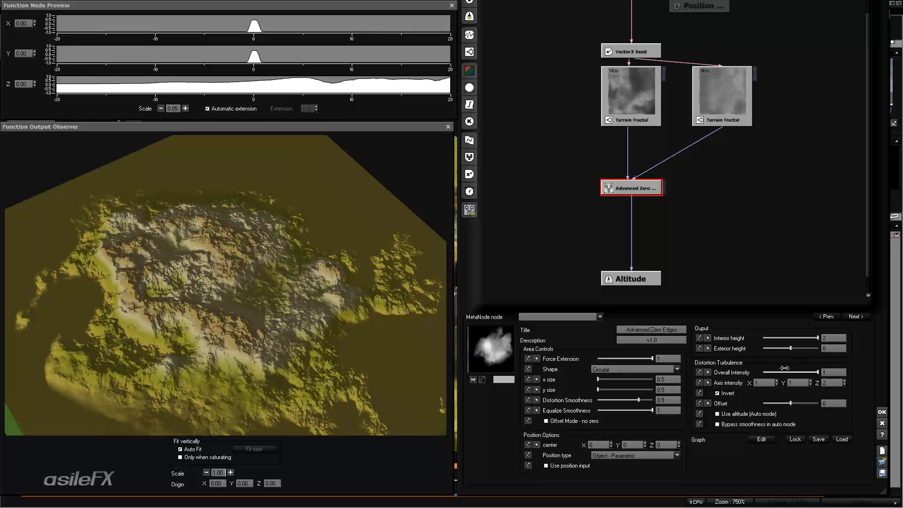
{"action": "left_click_drag", "start_coordinate": [374, 303], "coordinate": [363, 299]}
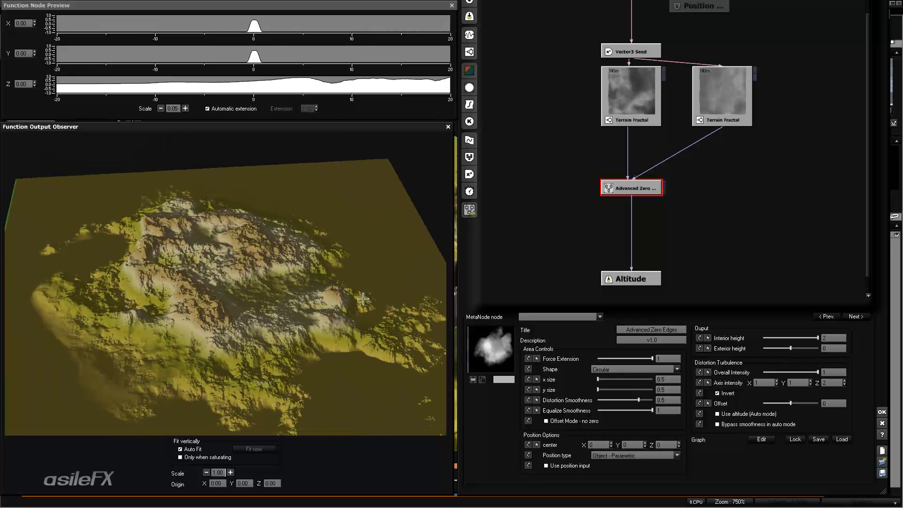
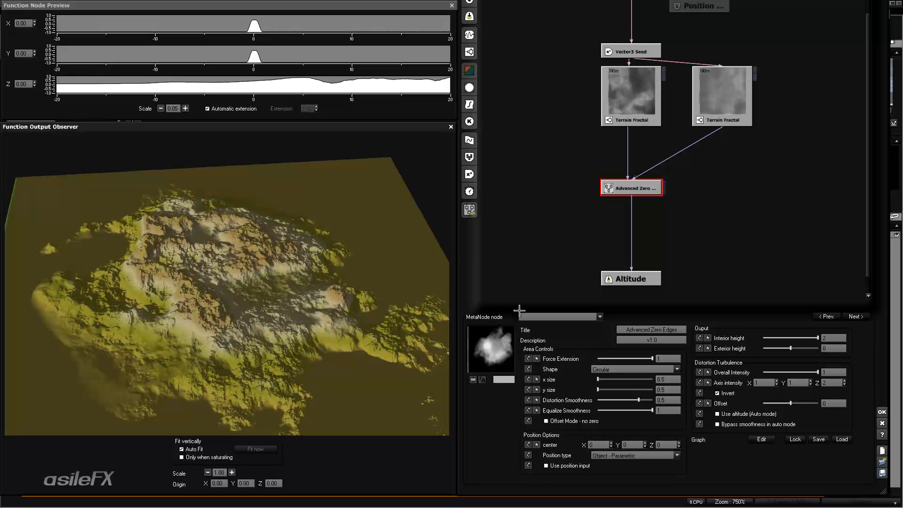
Set the Advanced Zero Edges exterior height to 0.1 and inspect the ground surrounding the mountain
{"action": "left_click_drag", "start_coordinate": [319, 238], "coordinate": [386, 240]}
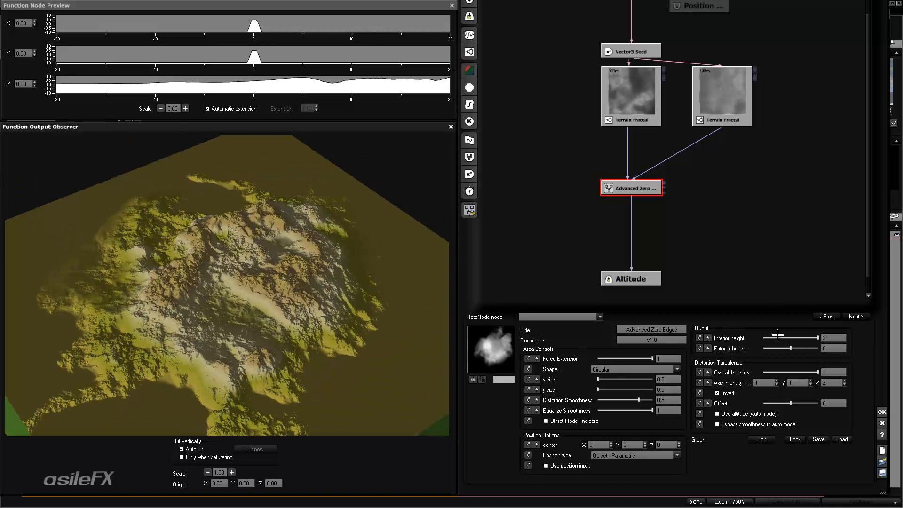
{"action": "left_click", "coordinate": [834, 349]}
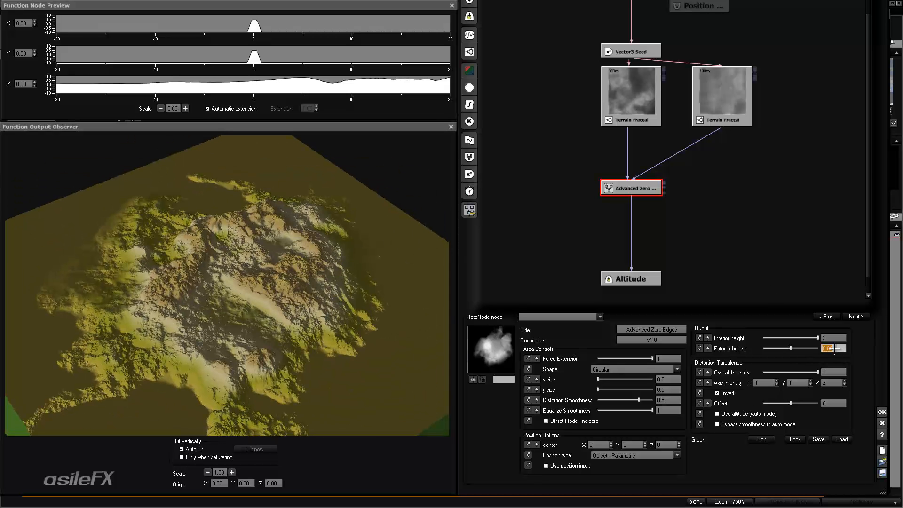
{"action": "left_click", "coordinate": [842, 348]}
{"action": "left_click_drag", "start_coordinate": [842, 349], "coordinate": [814, 355]}
{"action": "type", "text": ".1"}
{"action": "key", "text": "Return"}
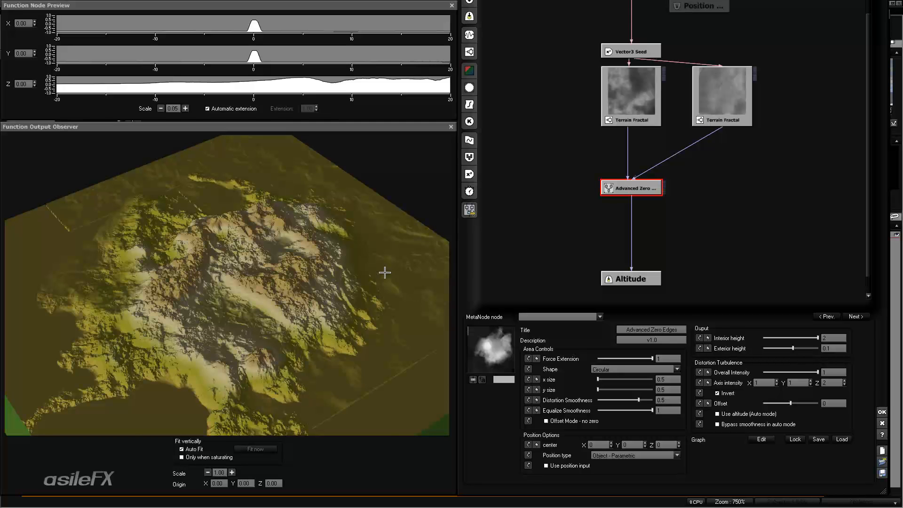
{"action": "left_click_drag", "start_coordinate": [385, 290], "coordinate": [428, 289]}
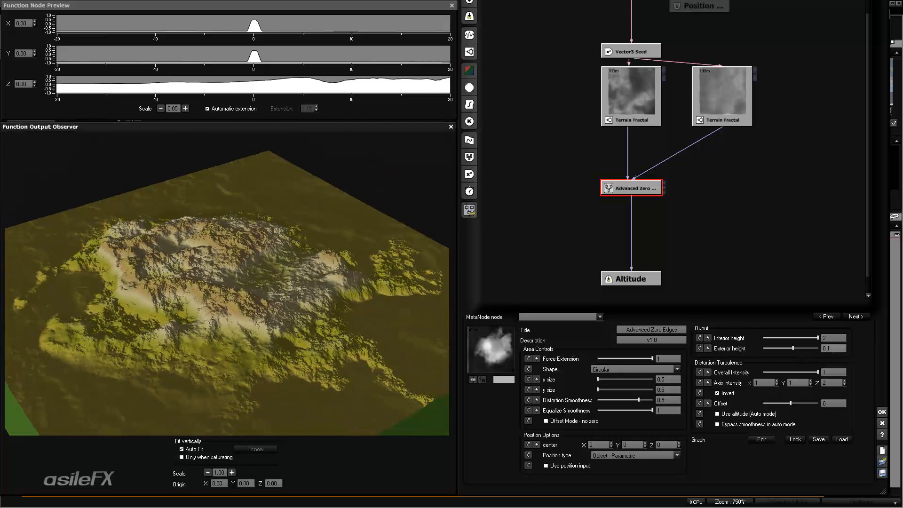
Set the exterior height to -0.1 and view the terrain from another side
{"action": "double_click", "coordinate": [833, 348]}
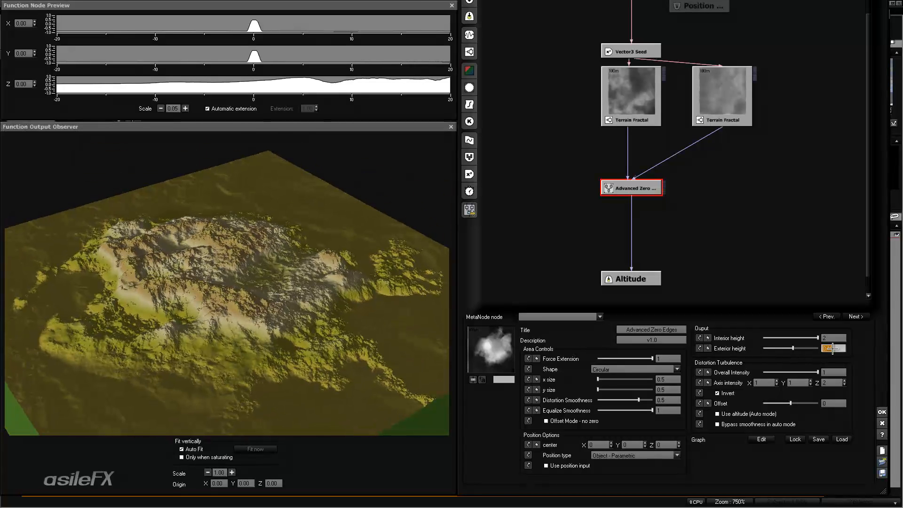
{"action": "key", "text": "Return"}
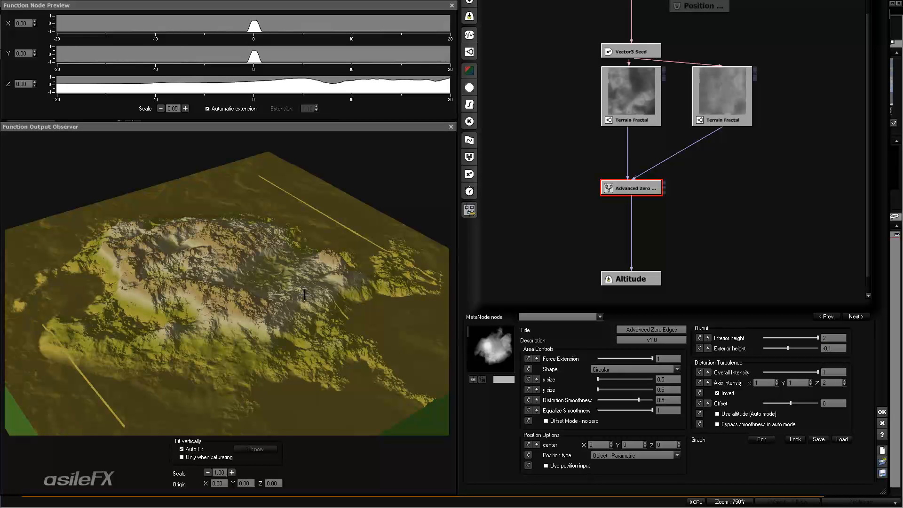
{"action": "left_click_drag", "start_coordinate": [289, 294], "coordinate": [243, 298]}
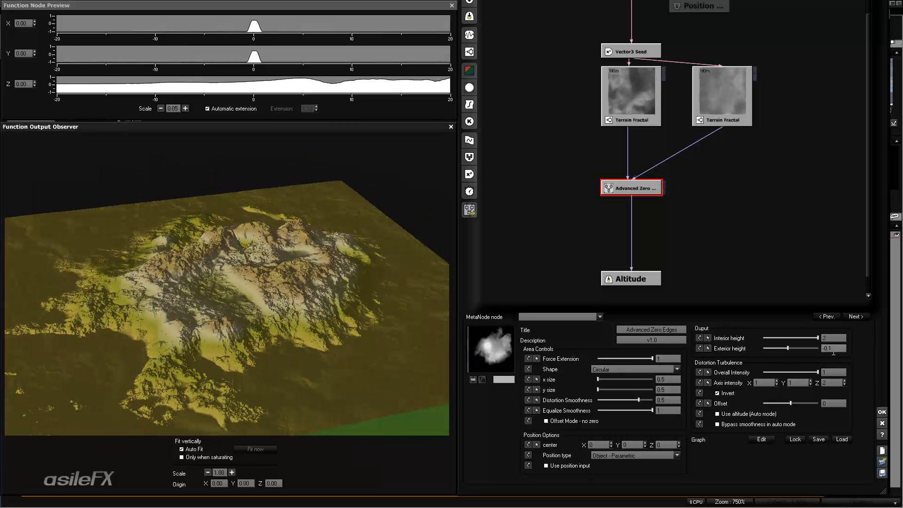
Turn the distortion's Invert option off and back on to compare the edge shapes
{"action": "left_click", "coordinate": [727, 392]}
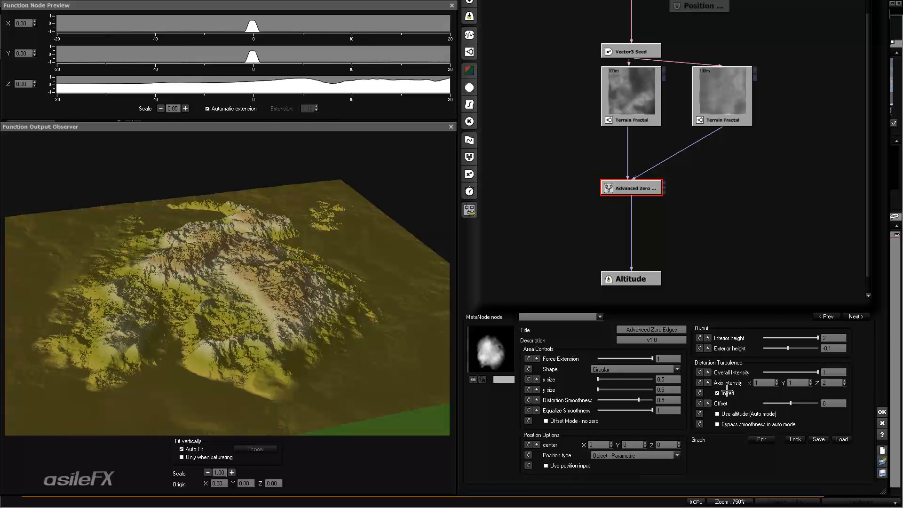
{"action": "left_click", "coordinate": [727, 392]}
Lower the Advanced Zero Edges interior height to -1 and inspect the resulting terrain
{"action": "left_click", "coordinate": [817, 339]}
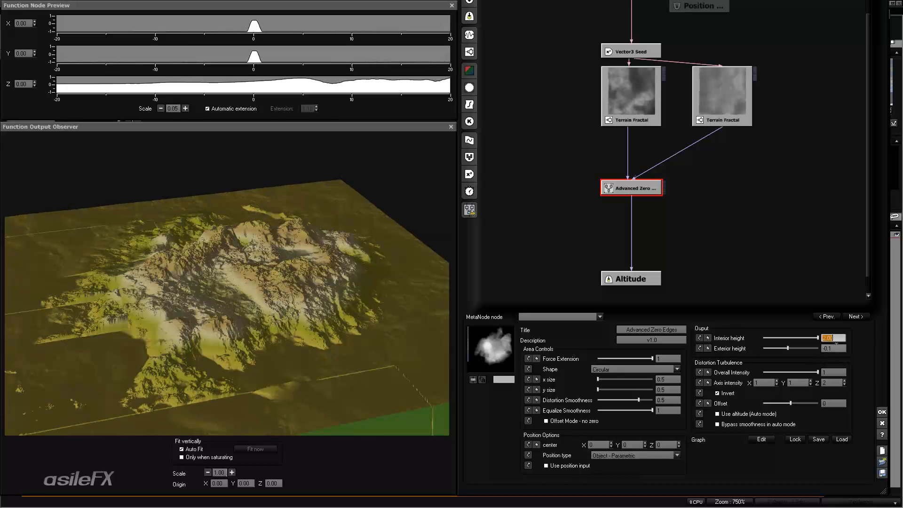
{"action": "left_click_drag", "start_coordinate": [814, 342], "coordinate": [731, 343]}
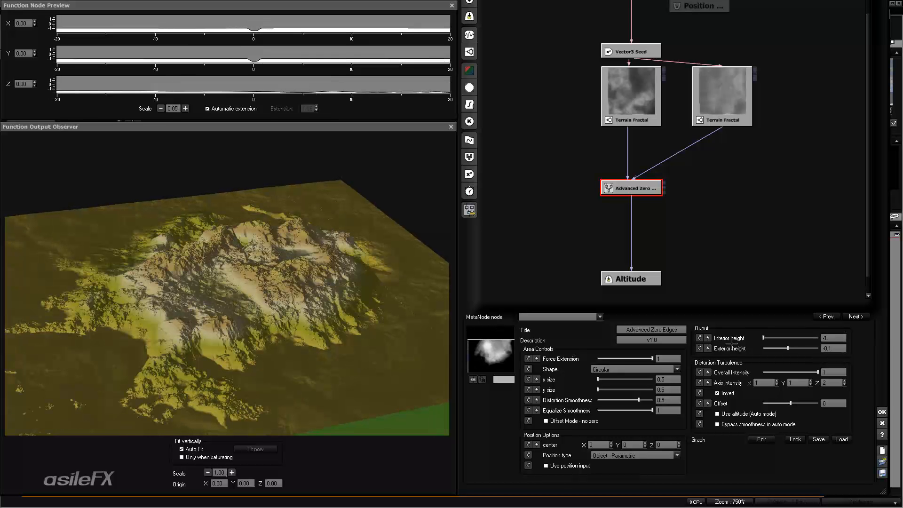
{"action": "left_click_drag", "start_coordinate": [322, 270], "coordinate": [288, 294]}
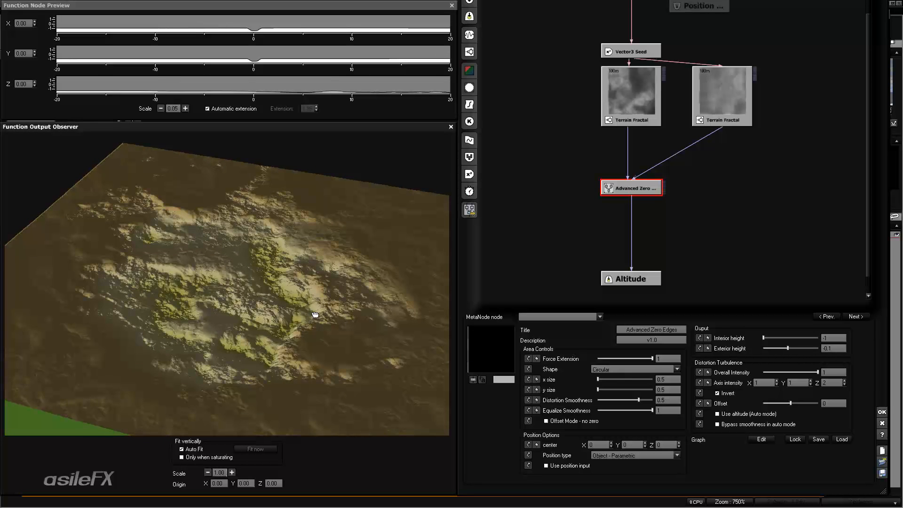
{"action": "left_click_drag", "start_coordinate": [364, 306], "coordinate": [415, 308]}
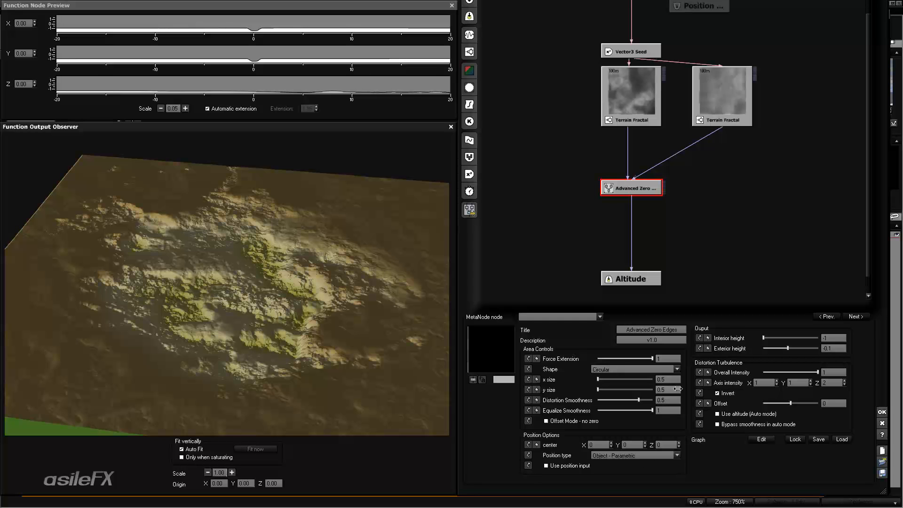
{"action": "left_click", "coordinate": [666, 379]}
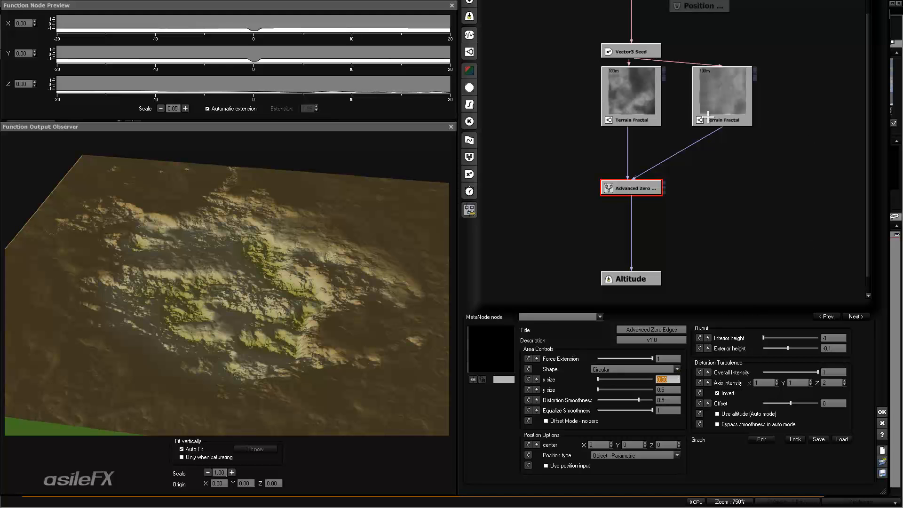
Raise the Gain of the second Terrain Fractal, the one with Billows noise, to about 2.59 and inspect the terrain
{"action": "left_click", "coordinate": [746, 88]}
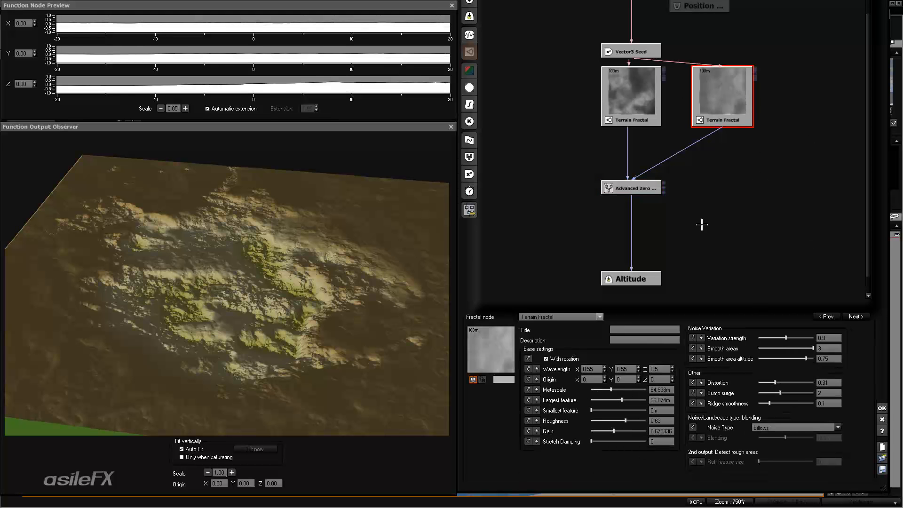
{"action": "left_click_drag", "start_coordinate": [614, 431], "coordinate": [629, 431]}
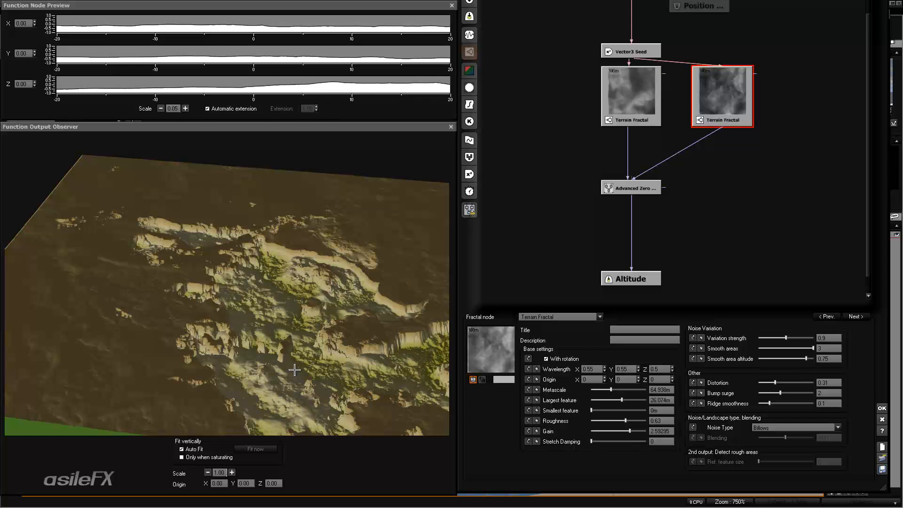
{"action": "left_click_drag", "start_coordinate": [297, 368], "coordinate": [220, 329]}
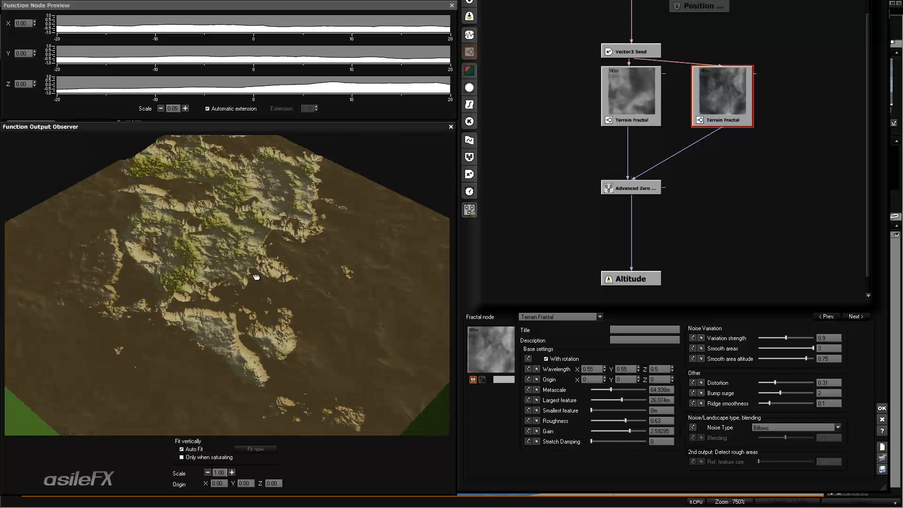
{"action": "left_click_drag", "start_coordinate": [210, 252], "coordinate": [294, 306]}
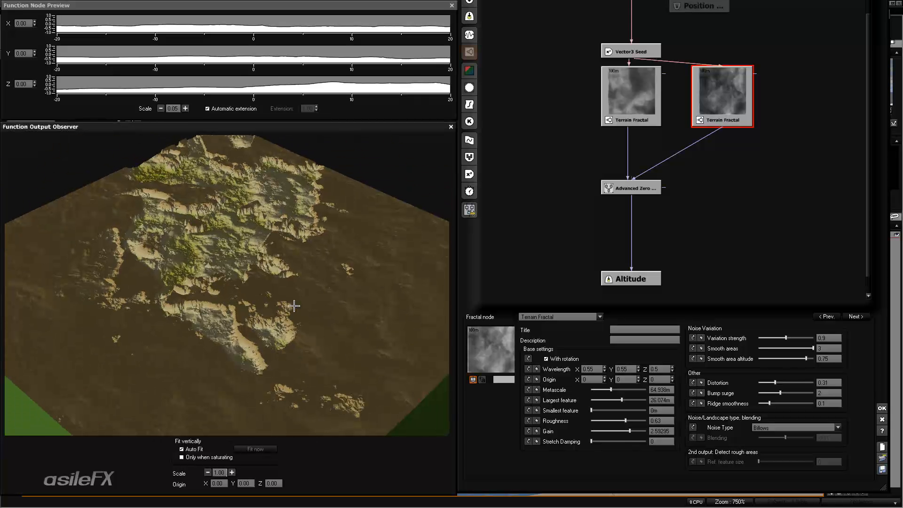
Set the Advanced Zero Edges node's center to X 0.5 and Y 0.5 and view the terrain from another side
{"action": "left_click", "coordinate": [629, 188]}
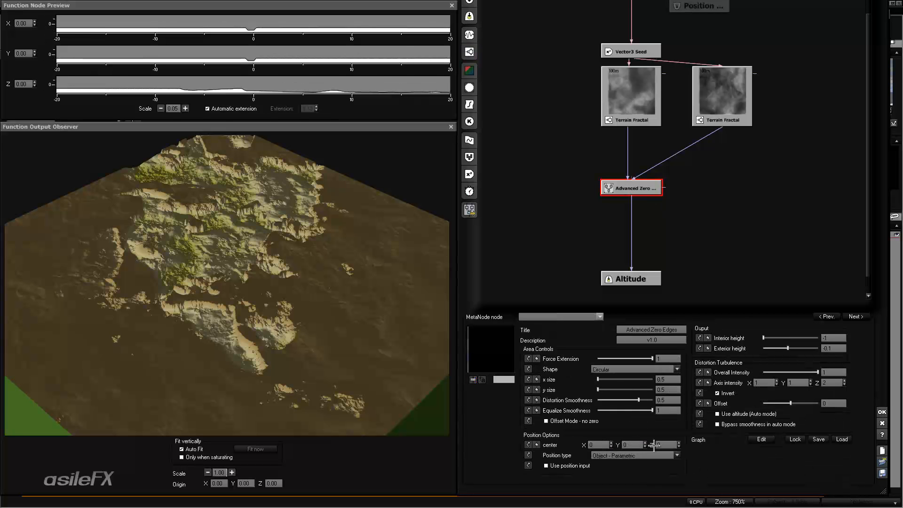
{"action": "left_click", "coordinate": [607, 446]}
{"action": "key", "text": "Return"}
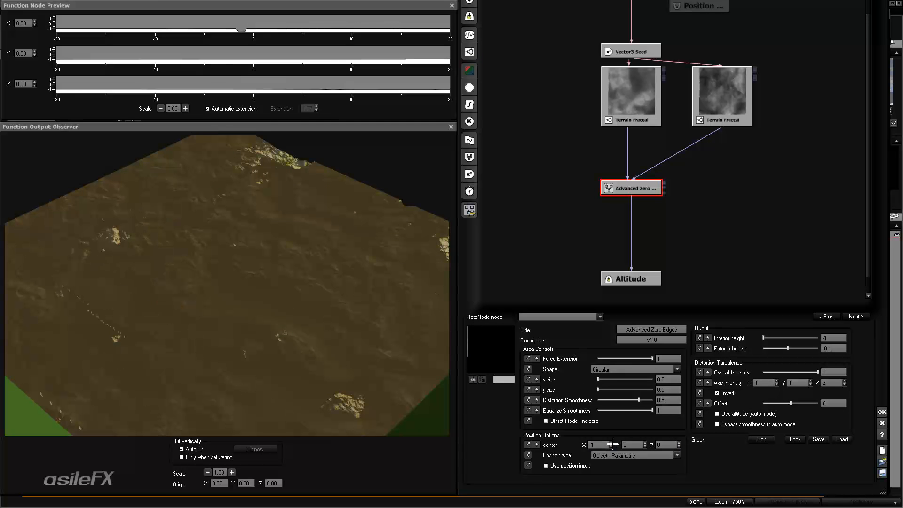
{"action": "left_click", "coordinate": [601, 444]}
{"action": "type", "text": "0.5"}
{"action": "key", "text": "Return"}
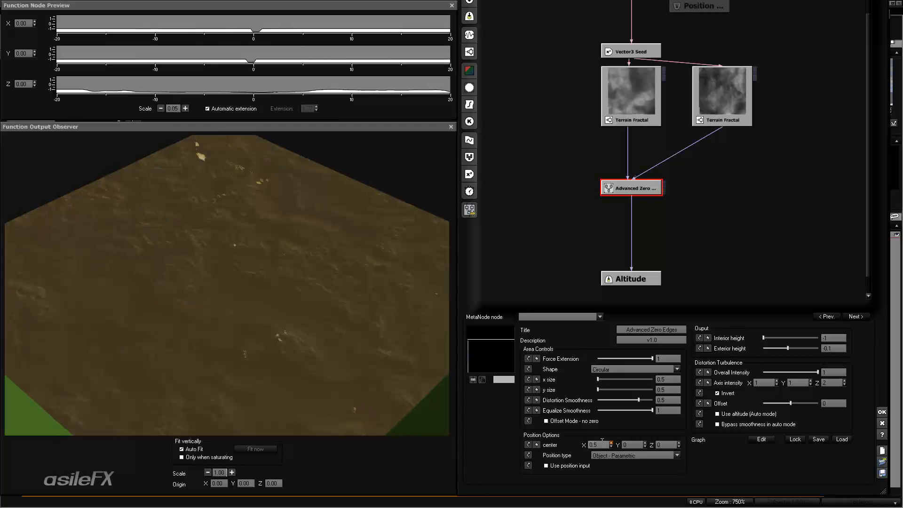
{"action": "left_click", "coordinate": [633, 445]}
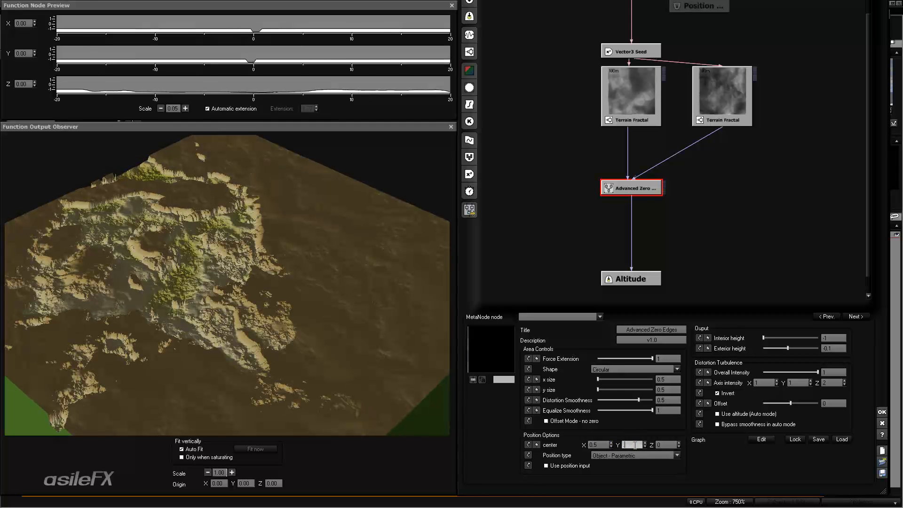
{"action": "type", "text": "0.5"}
{"action": "key", "text": "Return"}
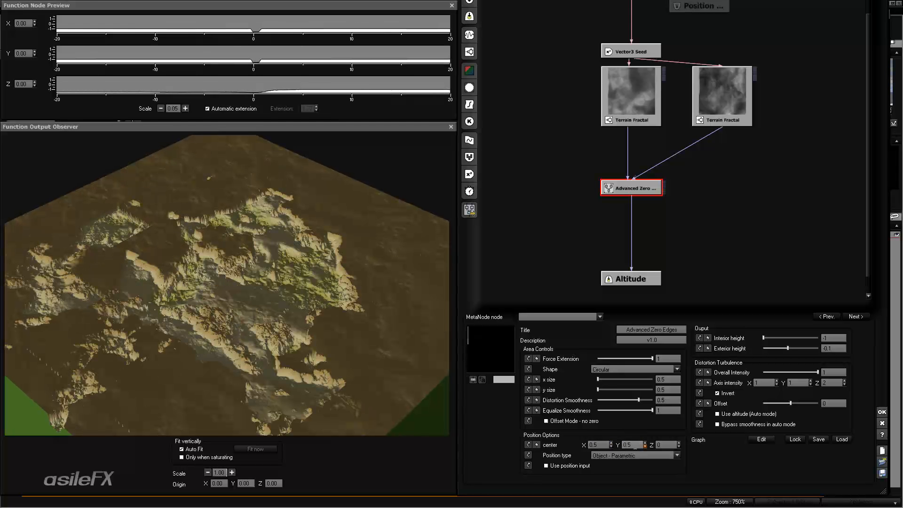
{"action": "left_click_drag", "start_coordinate": [272, 295], "coordinate": [229, 290]}
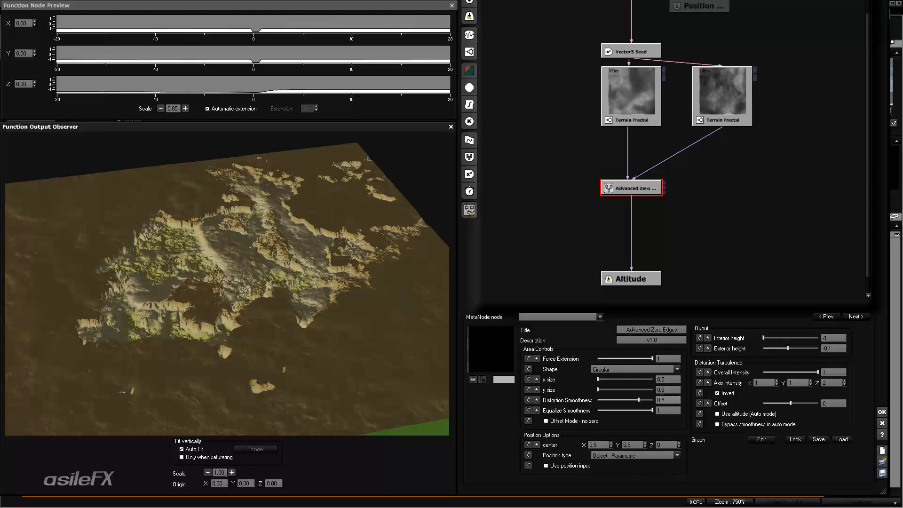
Change the node's position type to World - Standard and inspect the terrain
{"action": "left_click", "coordinate": [664, 456]}
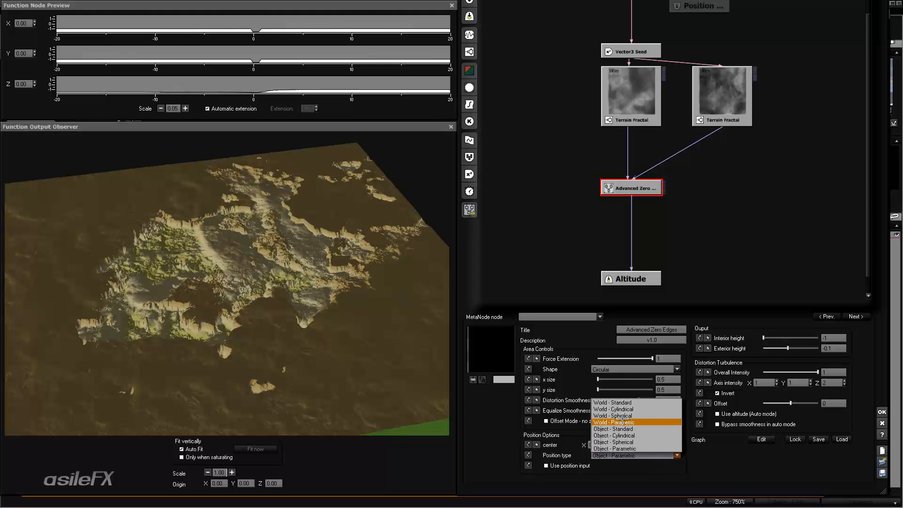
{"action": "left_click", "coordinate": [638, 403]}
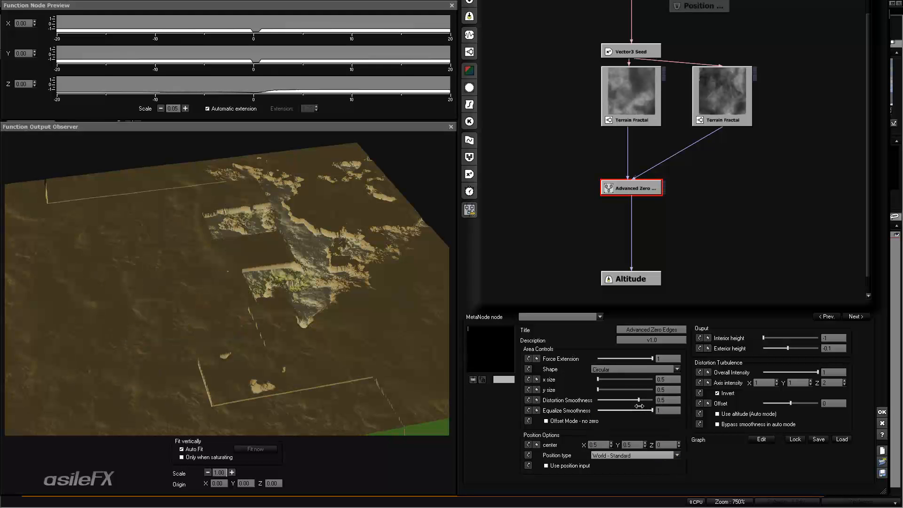
{"action": "left_click_drag", "start_coordinate": [326, 256], "coordinate": [340, 267]}
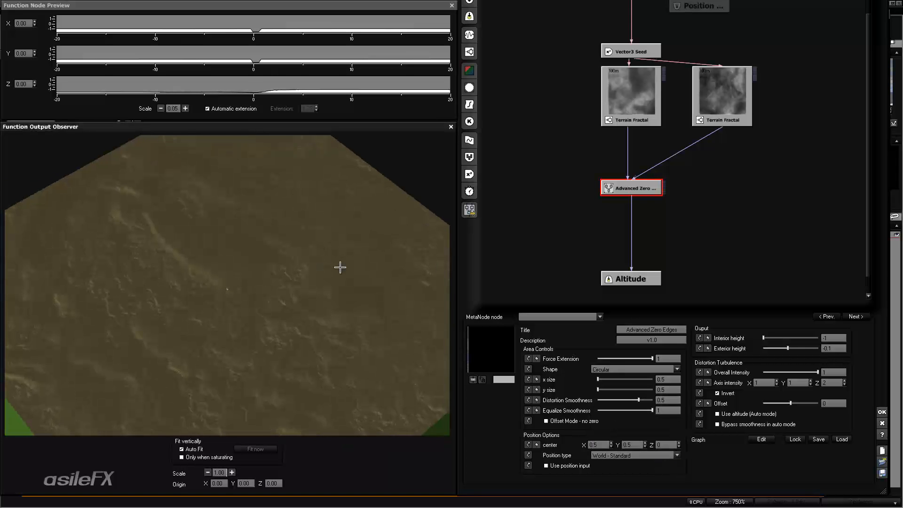
Set both the x size and y size of the Advanced Zero Edges area to 256
{"action": "left_click", "coordinate": [666, 379]}
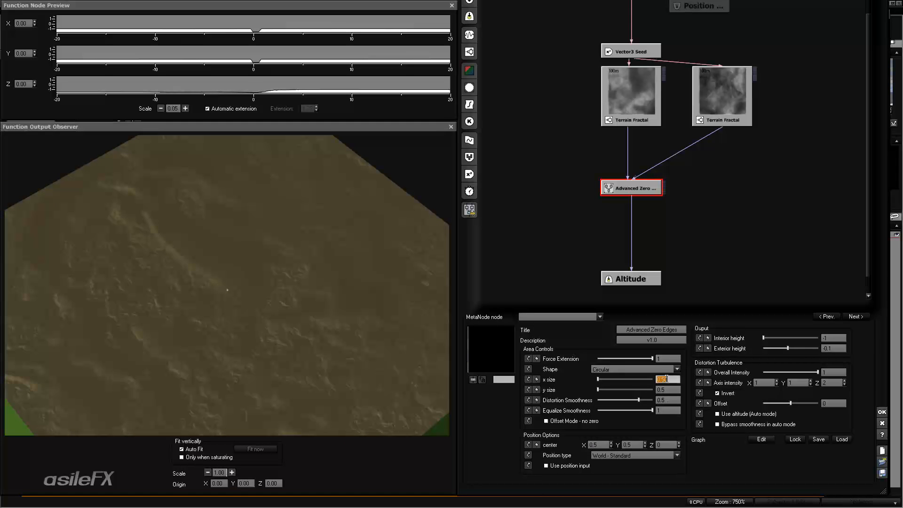
{"action": "type", "text": "100"}
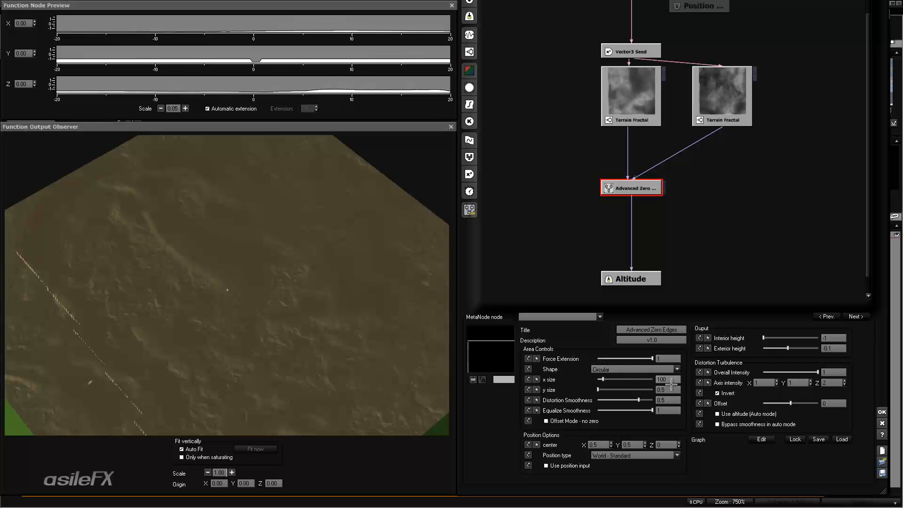
{"action": "left_click", "coordinate": [665, 389]}
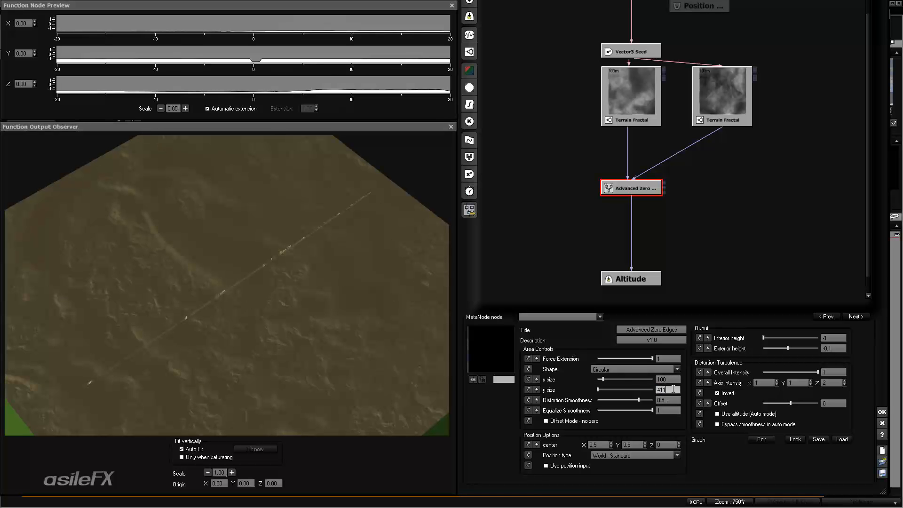
{"action": "left_click", "coordinate": [668, 379]}
{"action": "type", "text": "256"}
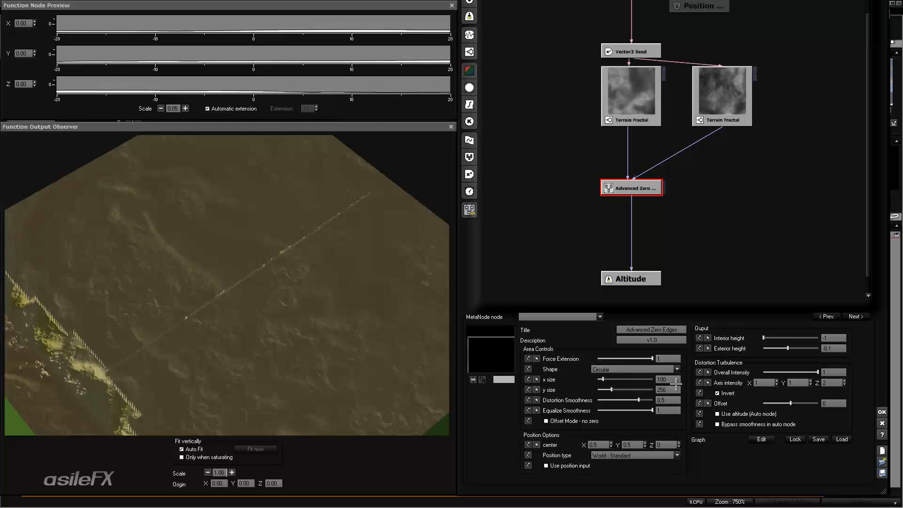
{"action": "key", "text": "Return"}
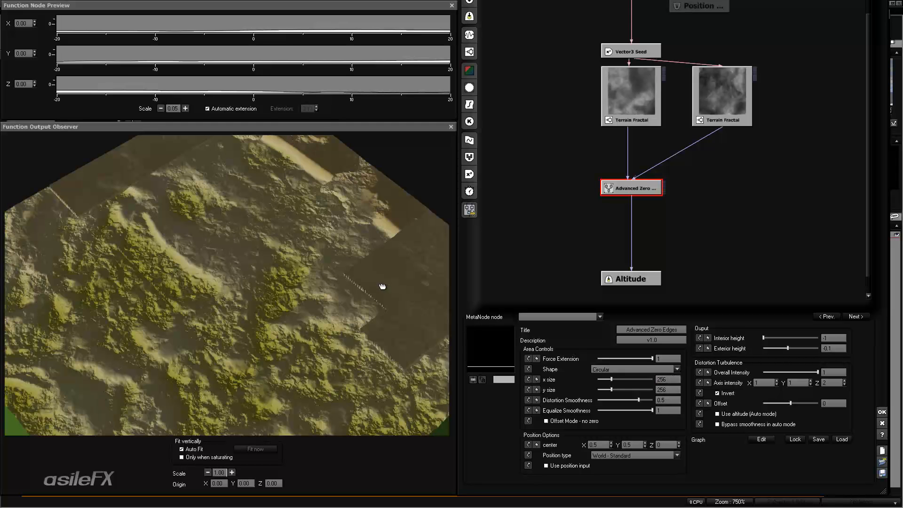
Examine the whole terrain area at preview scale 0.25, then return the preview scale to 1.00
{"action": "right_click_drag", "start_coordinate": [383, 287], "coordinate": [344, 278]}
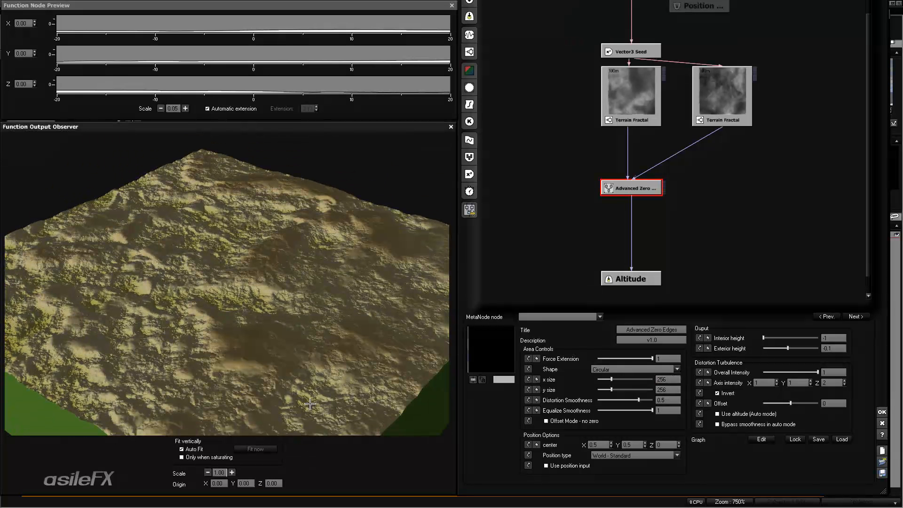
{"action": "left_click", "coordinate": [208, 472]}
{"action": "left_click", "coordinate": [207, 473]}
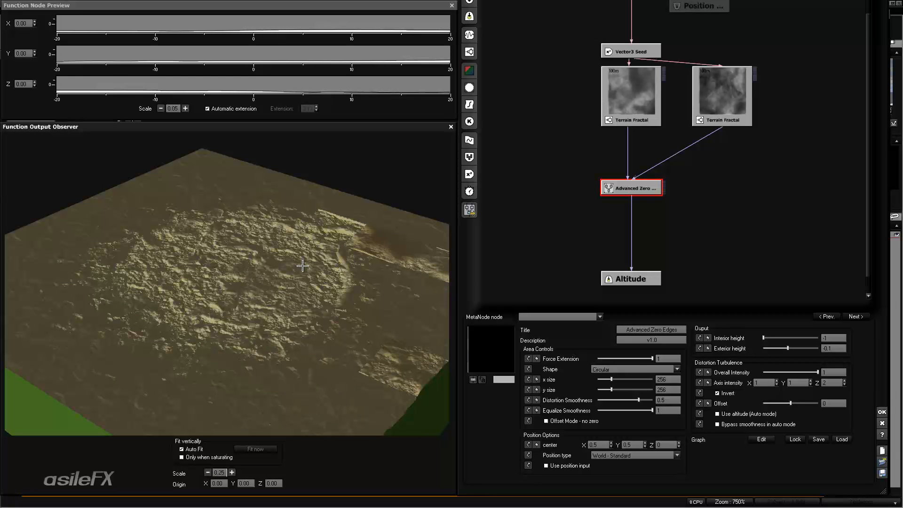
{"action": "left_click", "coordinate": [232, 473]}
{"action": "left_click", "coordinate": [231, 473]}
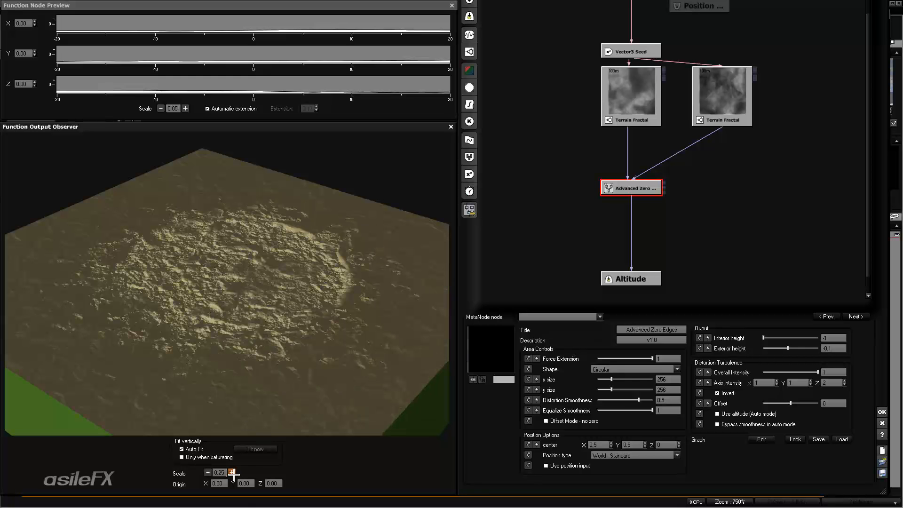
Reduce the area's x size and y size to 128
{"action": "left_click", "coordinate": [667, 380]}
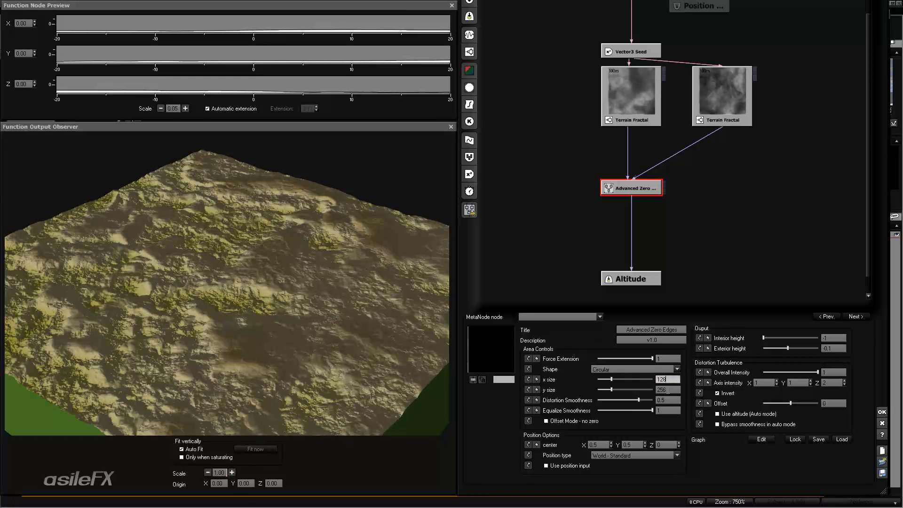
{"action": "left_click", "coordinate": [669, 391]}
{"action": "type", "text": "128"}
{"action": "key", "text": "Return"}
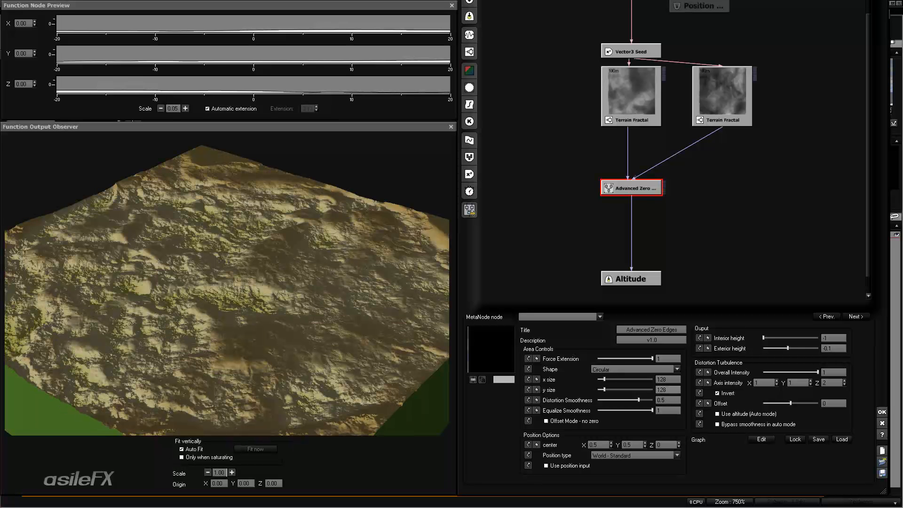
Reduce the area's x size and y size to 64 and view the terrain from another side
{"action": "left_click", "coordinate": [666, 379]}
{"action": "key", "text": "Return"}
{"action": "left_click", "coordinate": [668, 391]}
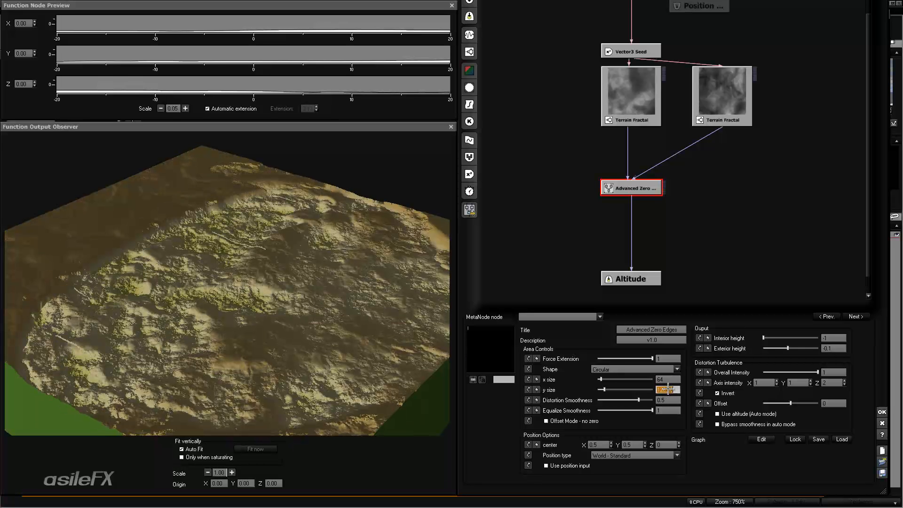
{"action": "type", "text": "64"}
{"action": "key", "text": "Return"}
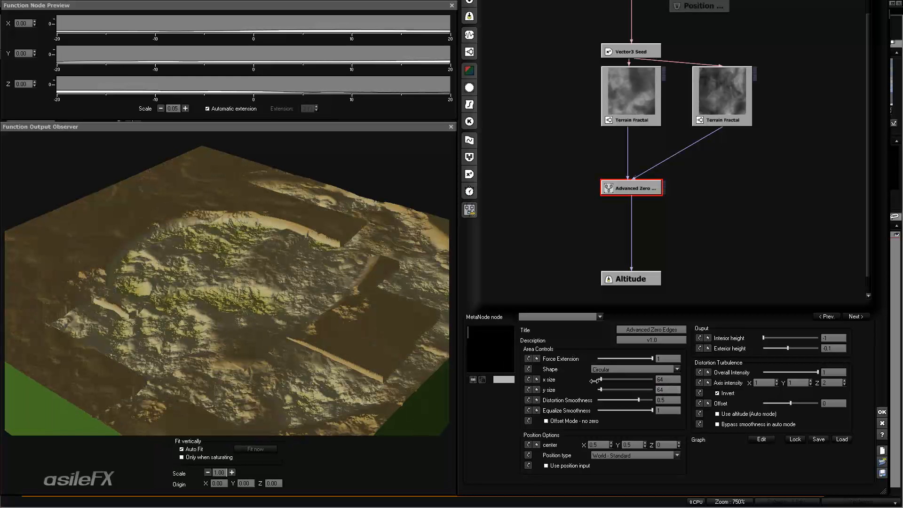
{"action": "left_click_drag", "start_coordinate": [315, 308], "coordinate": [340, 308]}
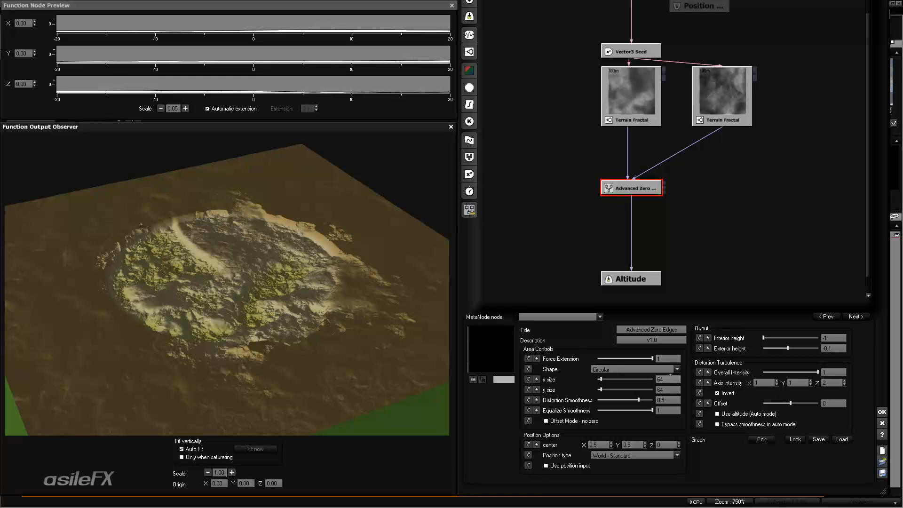
Set the distortion turbulence axis intensity to X 5 and Y 10 and inspect the terrain's edges
{"action": "left_click", "coordinate": [766, 384]}
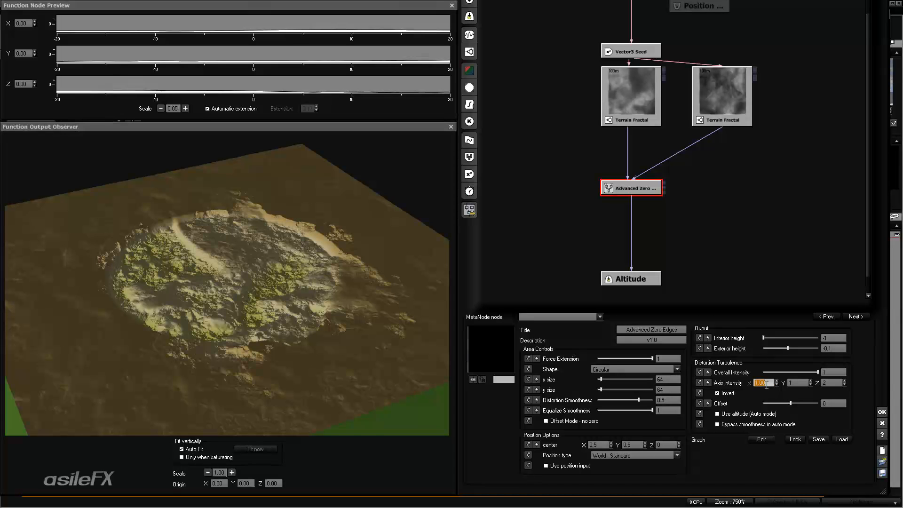
{"action": "type", "text": "5"}
{"action": "key", "text": "Return"}
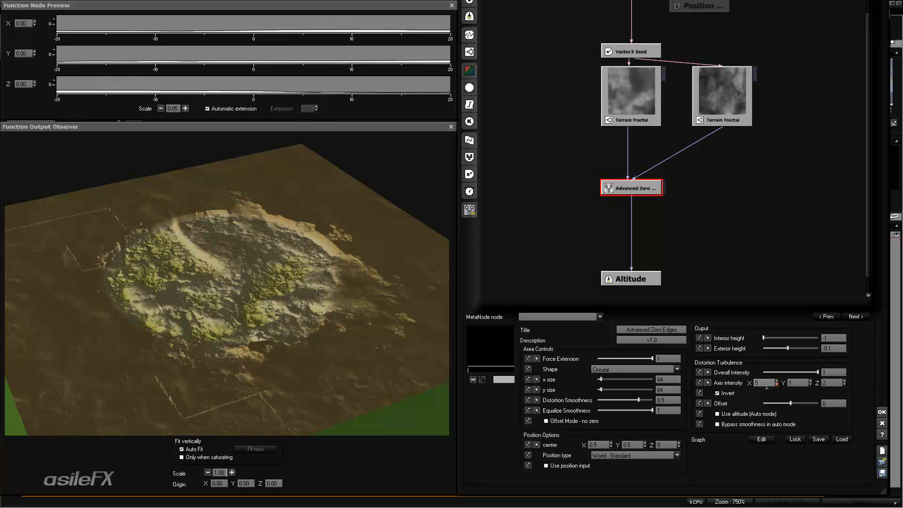
{"action": "left_click", "coordinate": [800, 383]}
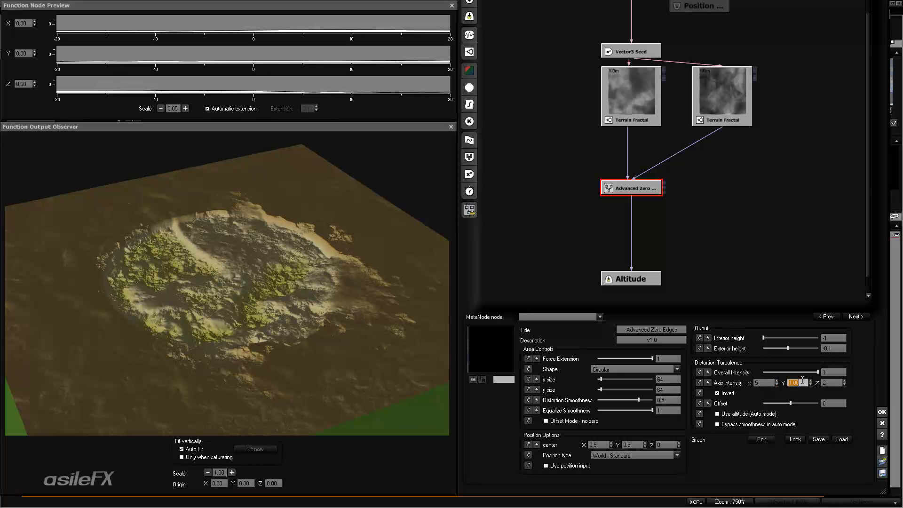
{"action": "type", "text": "10"}
{"action": "key", "text": "Return"}
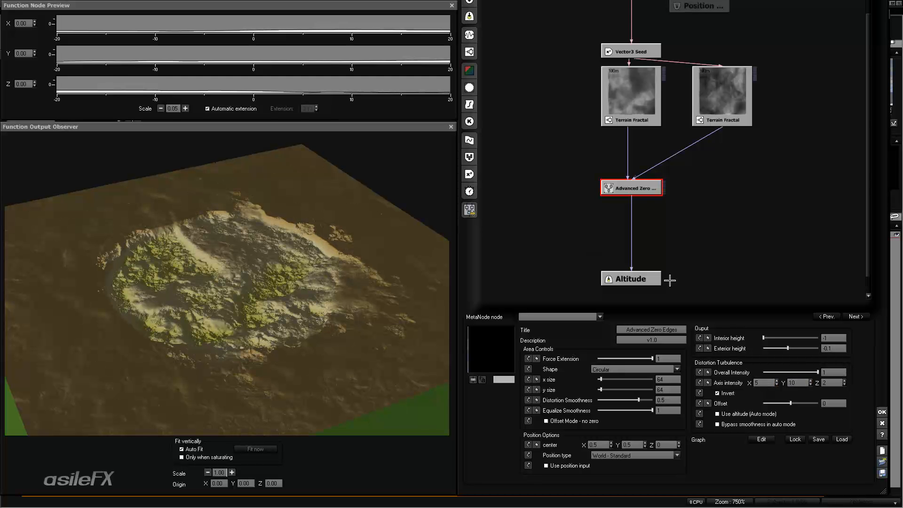
{"action": "left_click_drag", "start_coordinate": [336, 260], "coordinate": [288, 266]}
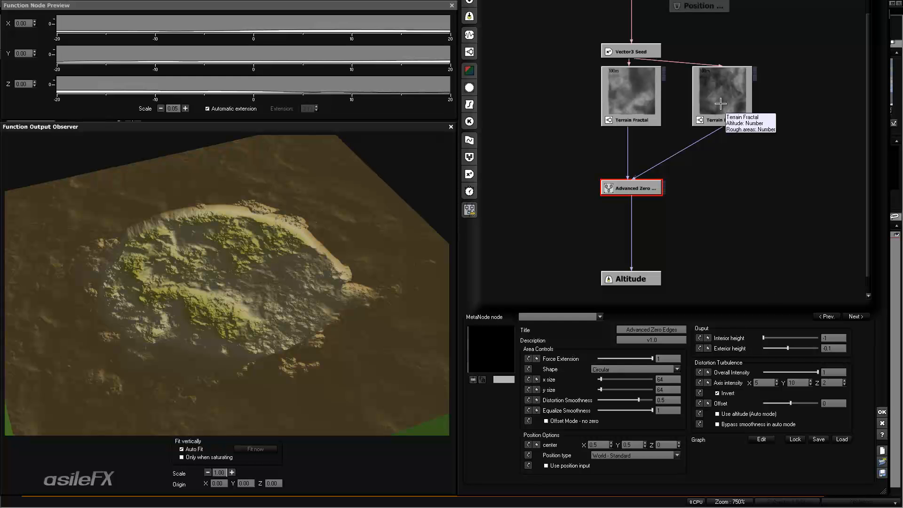
Raise the distortion turbulence's Overall Intensity to 3 and view the terrain from another angle
{"action": "left_click", "coordinate": [828, 371]}
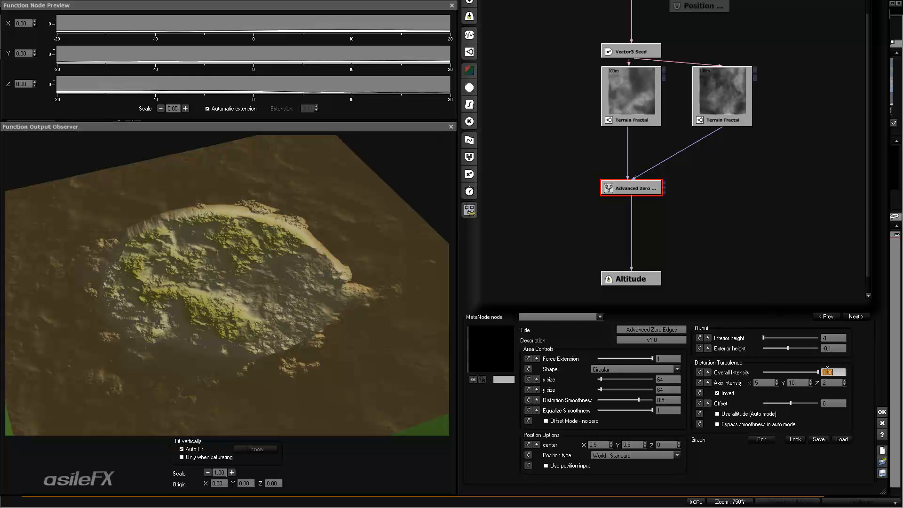
{"action": "key", "text": "Return"}
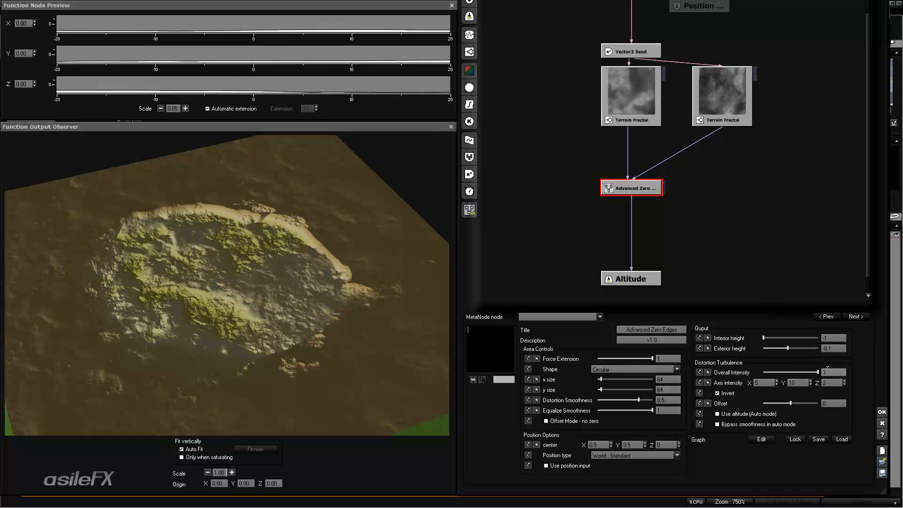
{"action": "left_click_drag", "start_coordinate": [219, 304], "coordinate": [439, 350]}
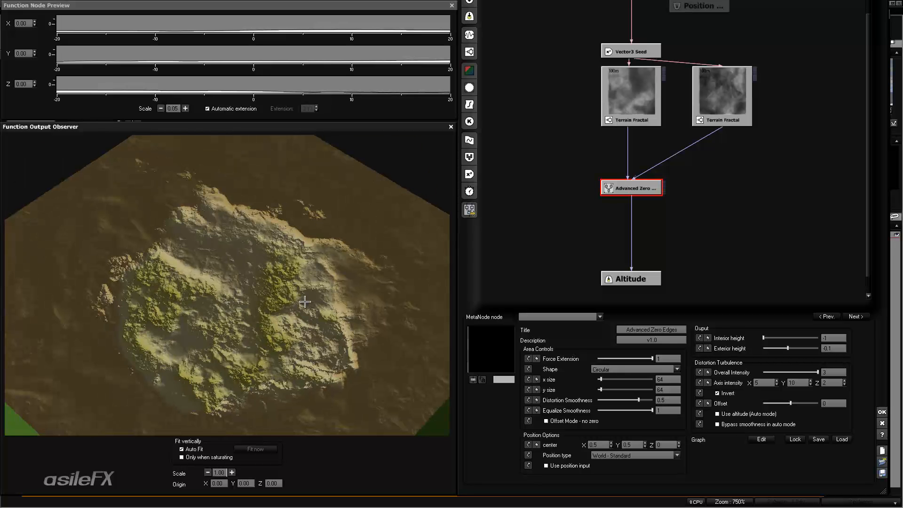
Switch the position type back to Object - Parametric and set the x size and y size to 0.5
{"action": "left_click", "coordinate": [640, 456]}
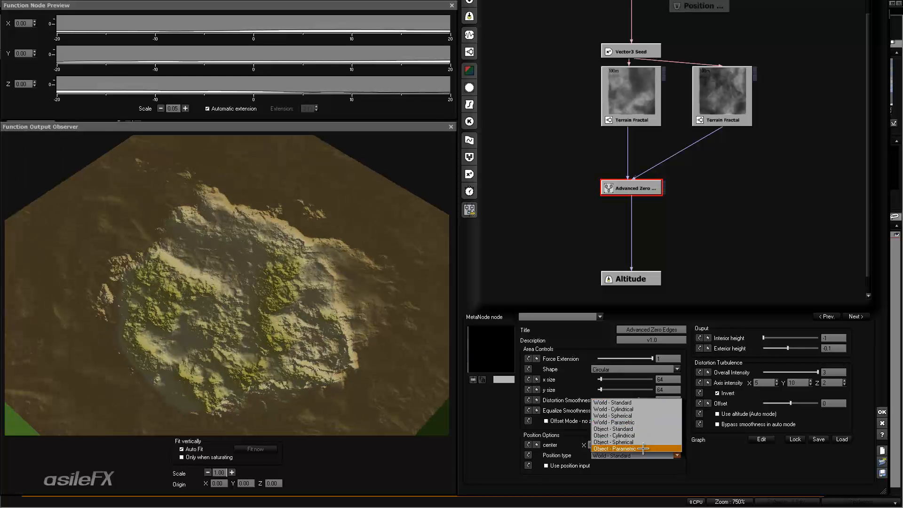
{"action": "left_click", "coordinate": [643, 449]}
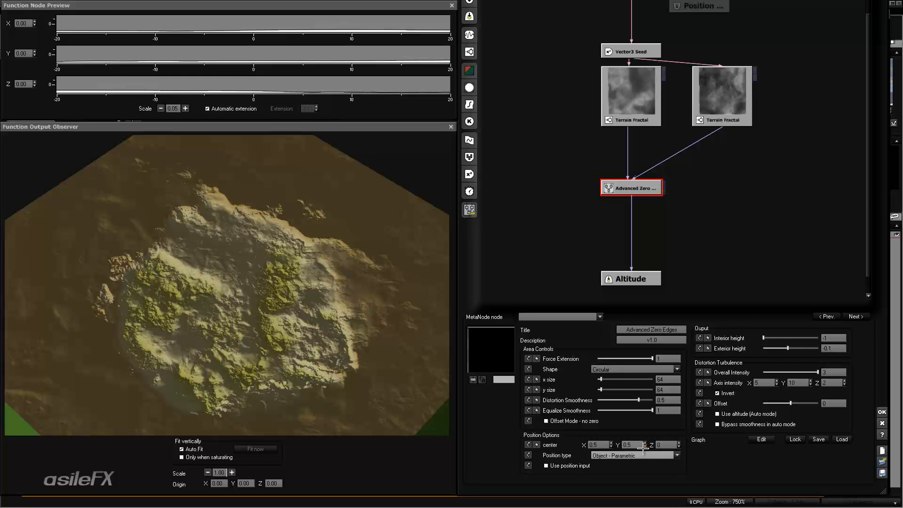
{"action": "double_click", "coordinate": [667, 381]}
{"action": "type", "text": "0.5"}
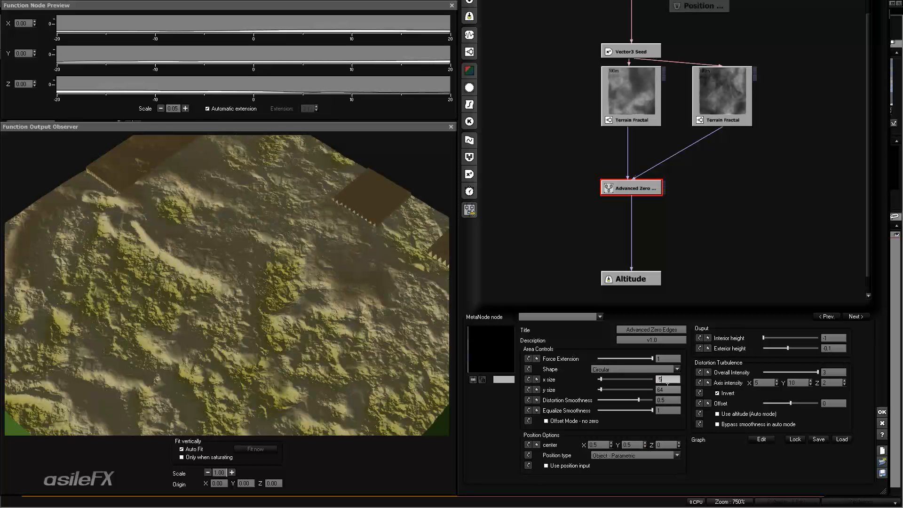
{"action": "double_click", "coordinate": [668, 388]}
{"action": "type", "text": "0.5"}
{"action": "key", "text": "Return"}
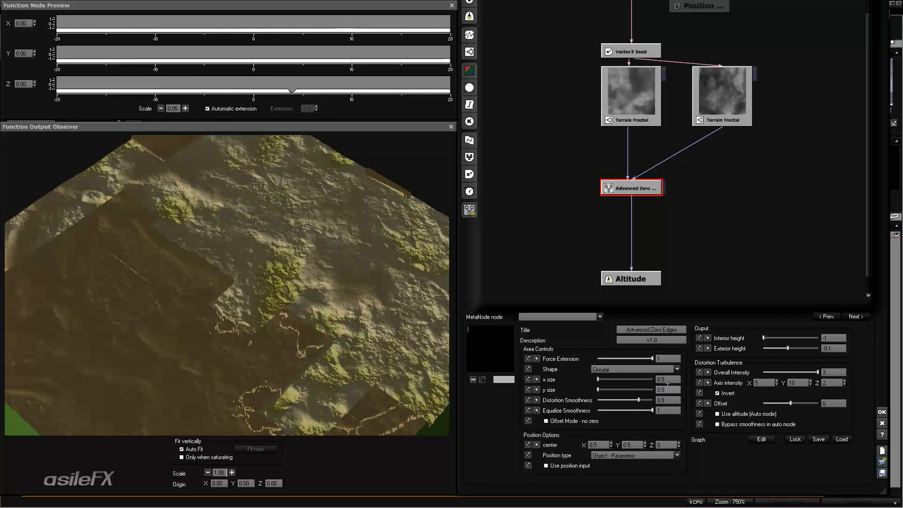
Set the distortion turbulence axis intensity to 1 for both X and Y
{"action": "double_click", "coordinate": [763, 382]}
{"action": "type", "text": "1"}
{"action": "double_click", "coordinate": [797, 382]}
{"action": "type", "text": "1"}
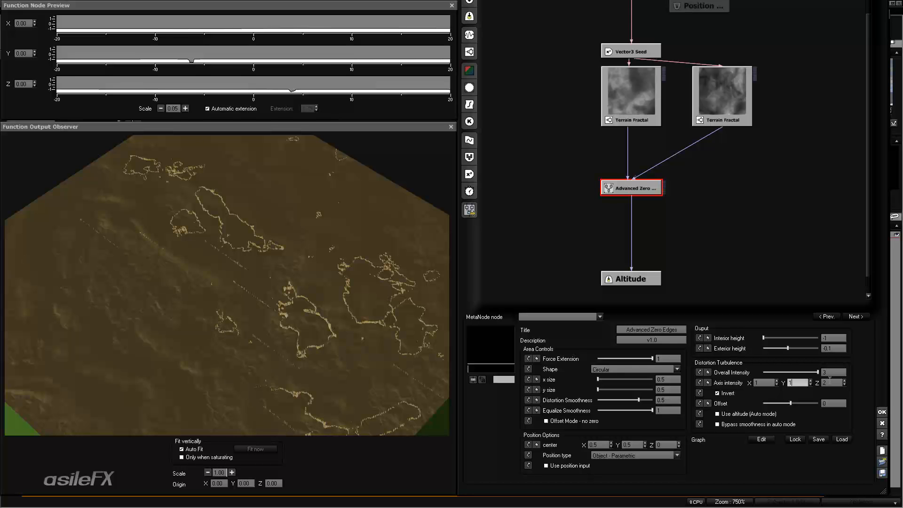
Set the distortion turbulence's Z axis intensity and Overall Intensity to 1, and inspect the terrain at preview scale 2.00
{"action": "double_click", "coordinate": [830, 382]}
{"action": "type", "text": "1"}
{"action": "double_click", "coordinate": [829, 372]}
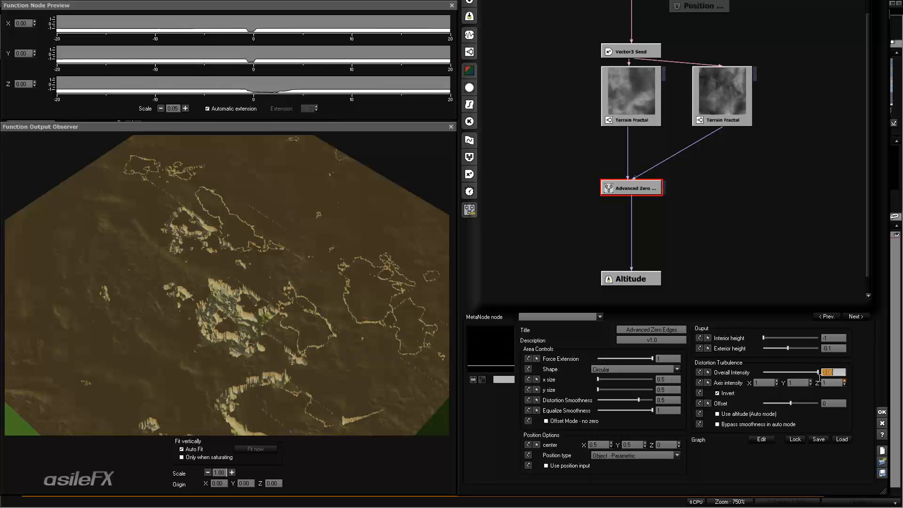
{"action": "type", "text": "1"}
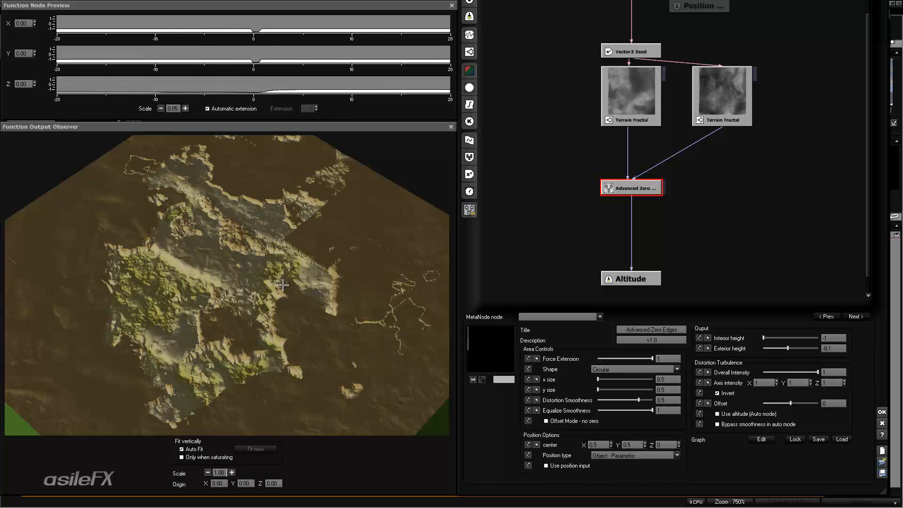
{"action": "left_click_drag", "start_coordinate": [291, 286], "coordinate": [508, 277]}
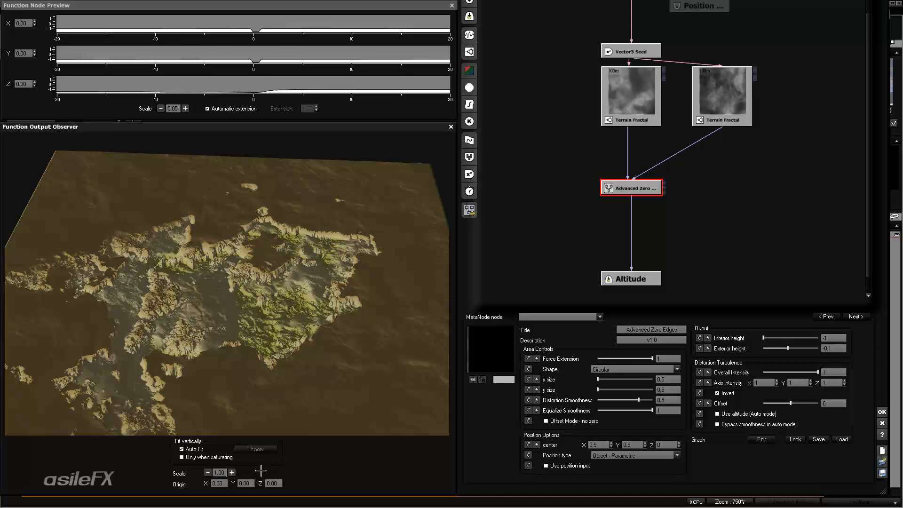
{"action": "left_click", "coordinate": [231, 473]}
{"action": "left_click_drag", "start_coordinate": [375, 342], "coordinate": [397, 335]}
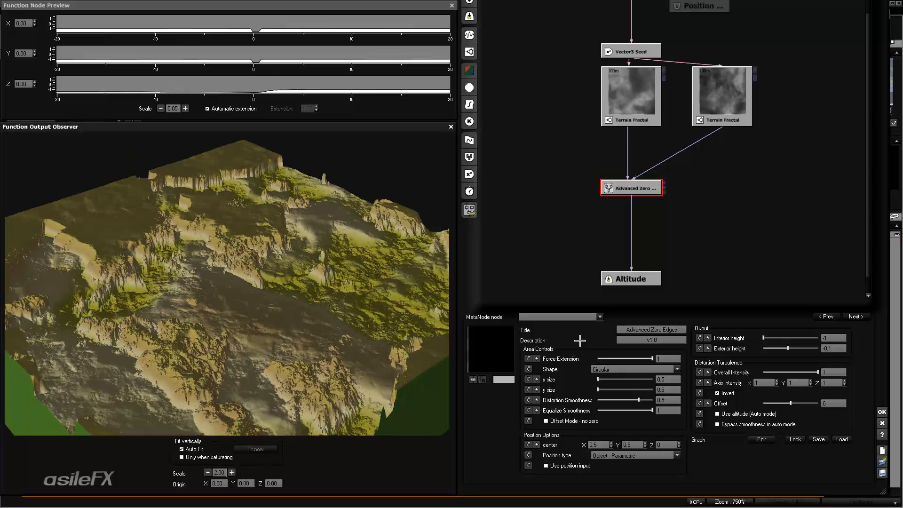
Raise the second Terrain Fractal's Gain to about 4.18 and inspect the effect on the terrain's edges
{"action": "left_click", "coordinate": [721, 109]}
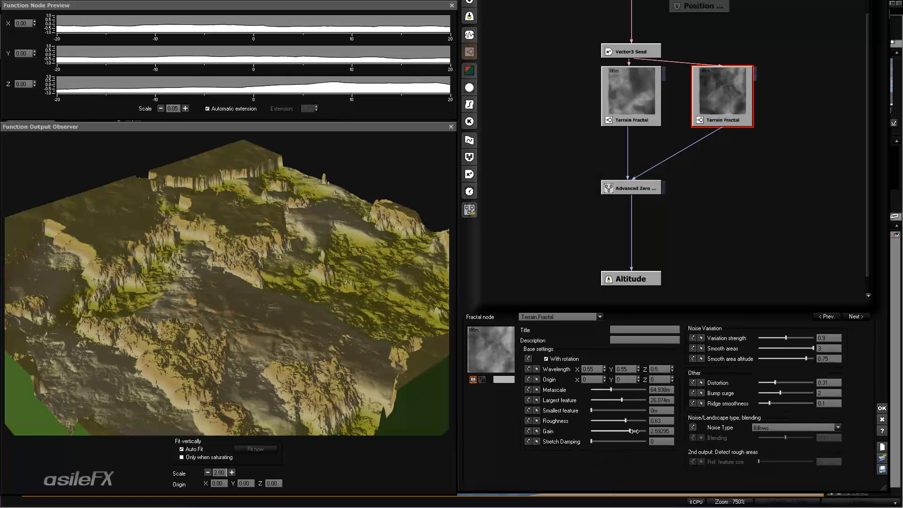
{"action": "left_click_drag", "start_coordinate": [634, 431], "coordinate": [637, 431]}
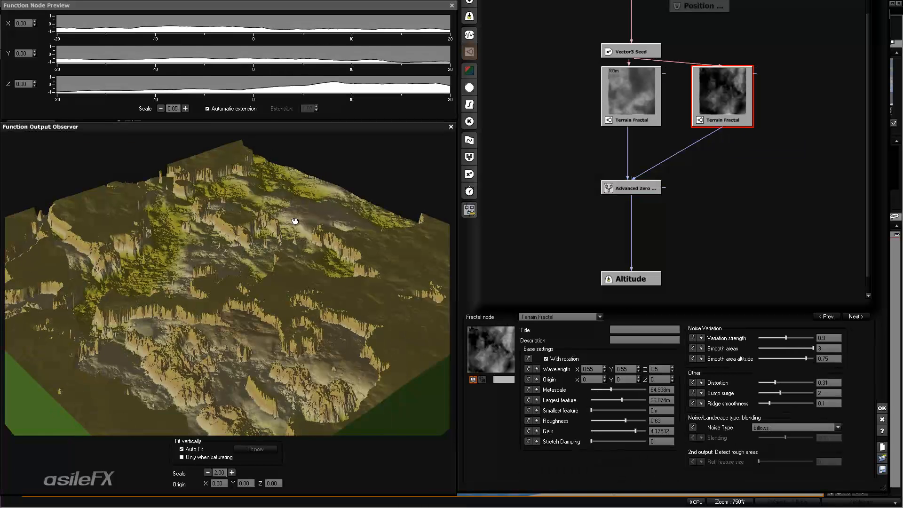
{"action": "left_click_drag", "start_coordinate": [295, 221], "coordinate": [264, 303]}
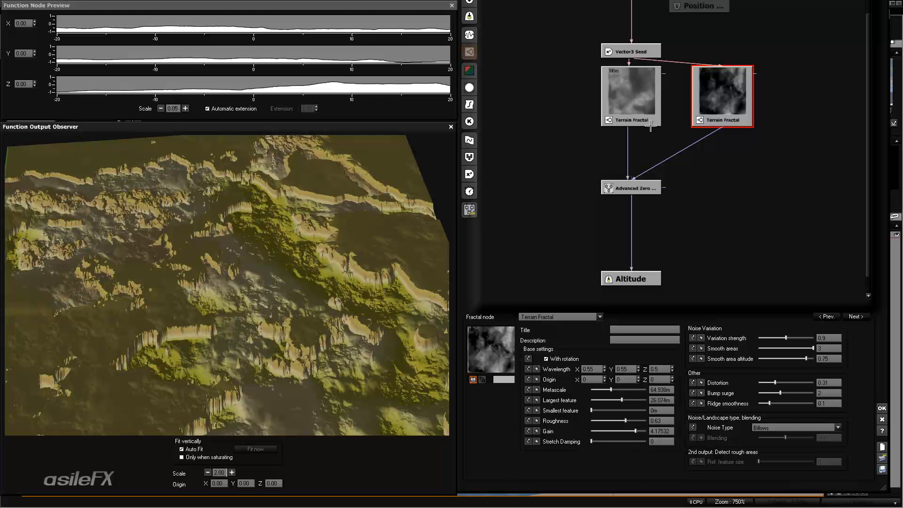
{"action": "left_click", "coordinate": [659, 189]}
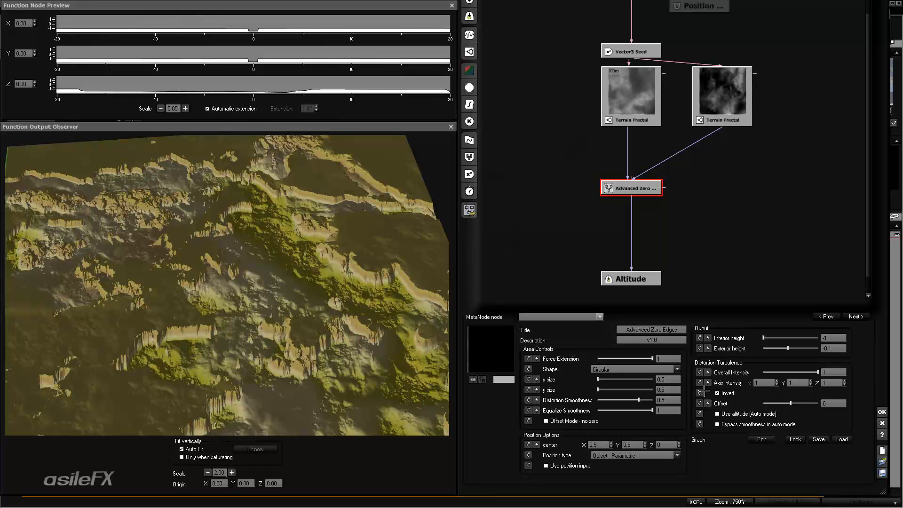
{"action": "left_click", "coordinate": [669, 255]}
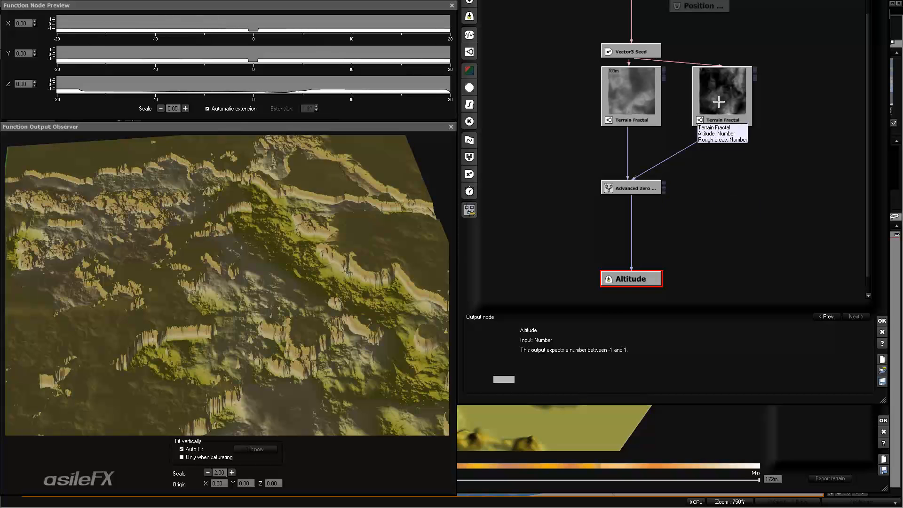
Set the second Terrain Fractal's Gain to about 2.21 and return the output preview scale to 1.00
{"action": "left_click", "coordinate": [737, 104]}
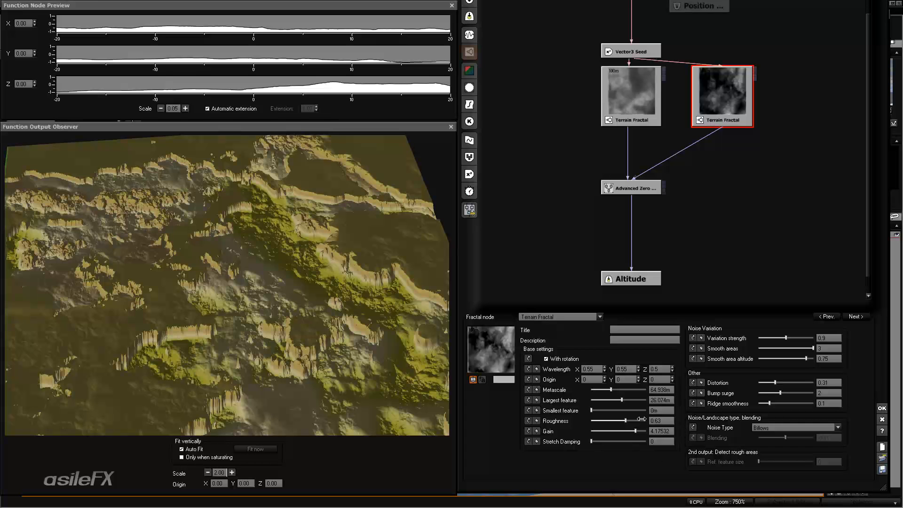
{"action": "mouse_move", "coordinate": [636, 431]}
{"action": "left_mouse_down"}
{"action": "mouse_move", "coordinate": [596, 432]}
{"action": "mouse_move", "coordinate": [629, 432]}
{"action": "left_mouse_up"}
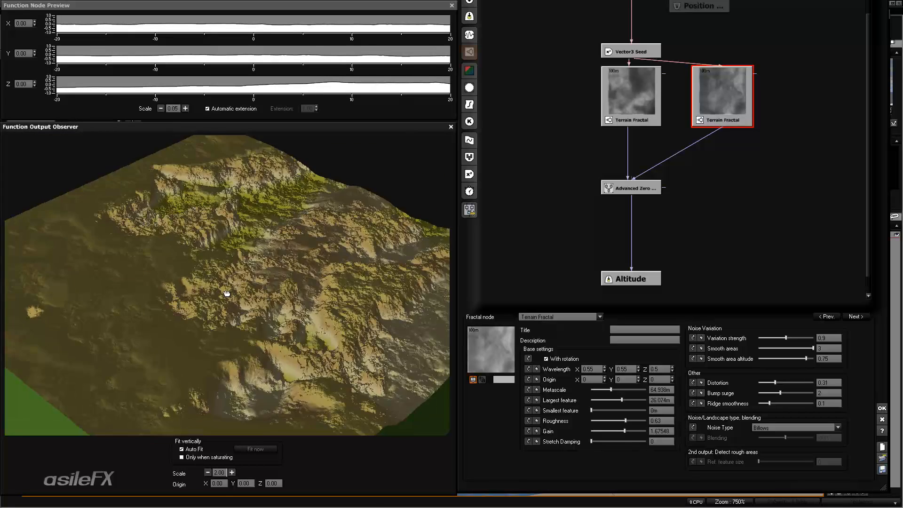
{"action": "left_click_drag", "start_coordinate": [227, 294], "coordinate": [165, 297]}
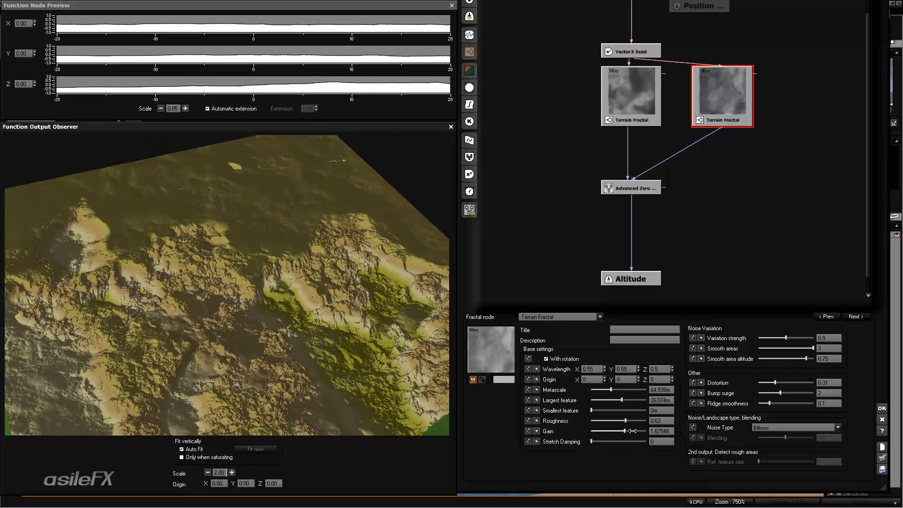
{"action": "left_click_drag", "start_coordinate": [633, 431], "coordinate": [636, 431]}
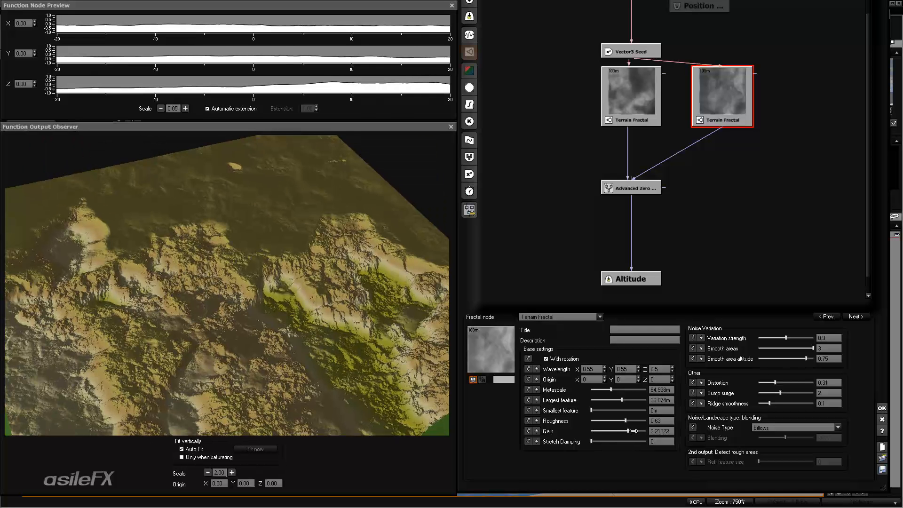
{"action": "left_click", "coordinate": [208, 473]}
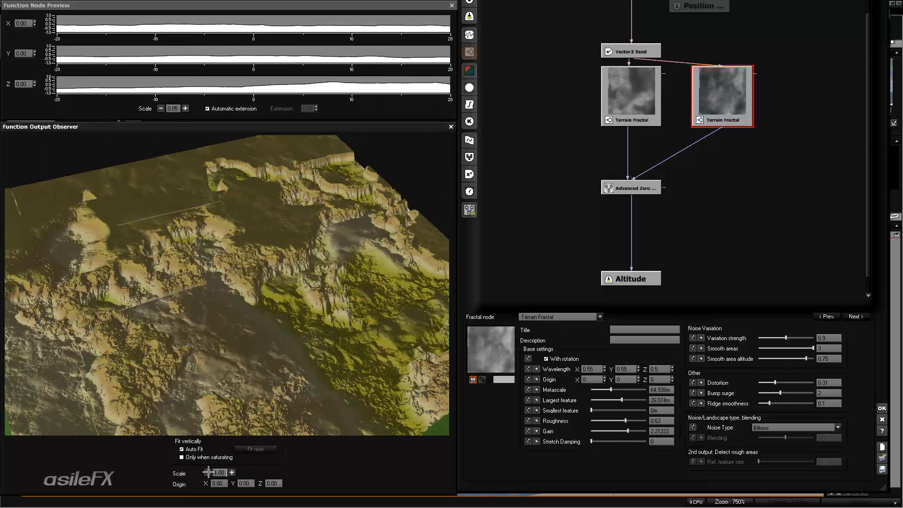
Lower the Advanced Zero Edges node's Distortion Smoothness to about -0.74 and inspect the edges at preview scale 2.00
{"action": "left_click", "coordinate": [631, 188]}
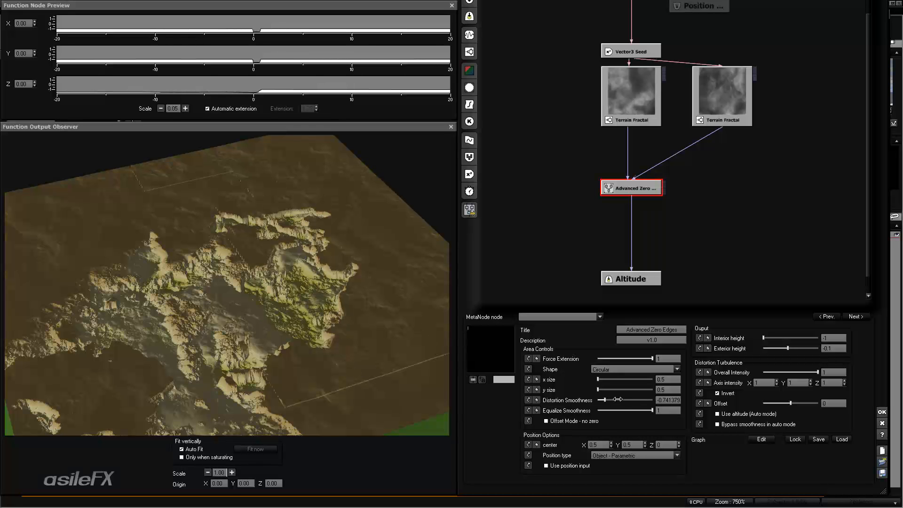
{"action": "left_click", "coordinate": [232, 472]}
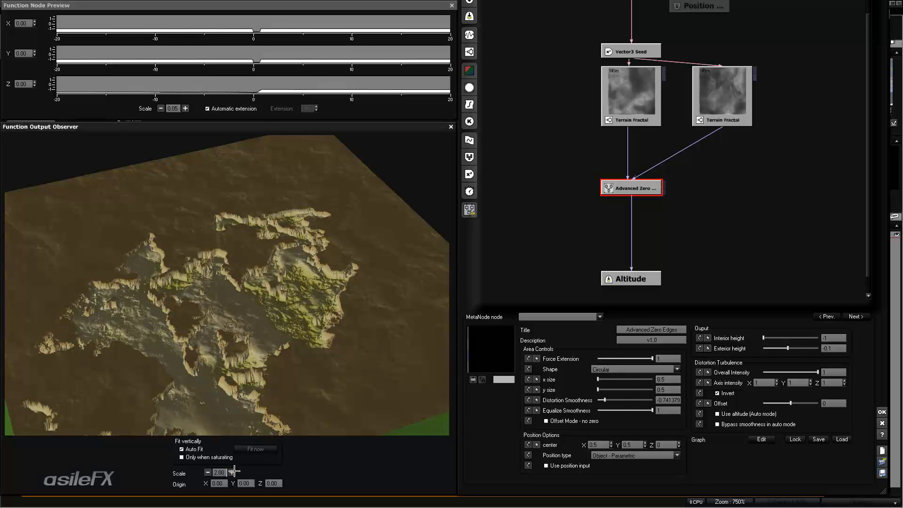
{"action": "left_click_drag", "start_coordinate": [333, 330], "coordinate": [379, 325]}
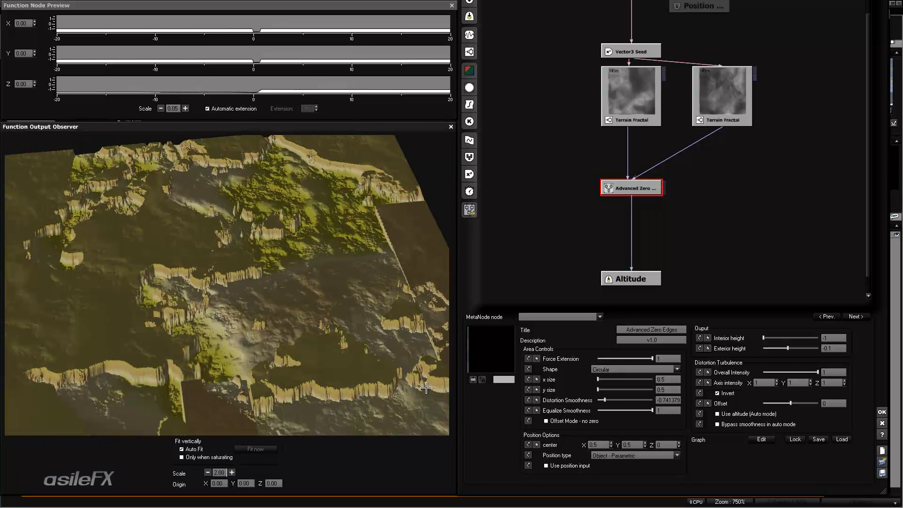
Raise Distortion Smoothness to 1 and compare the terrain's edges at preview scales 2.00 and 1.00
{"action": "left_click_drag", "start_coordinate": [610, 403], "coordinate": [654, 400]}
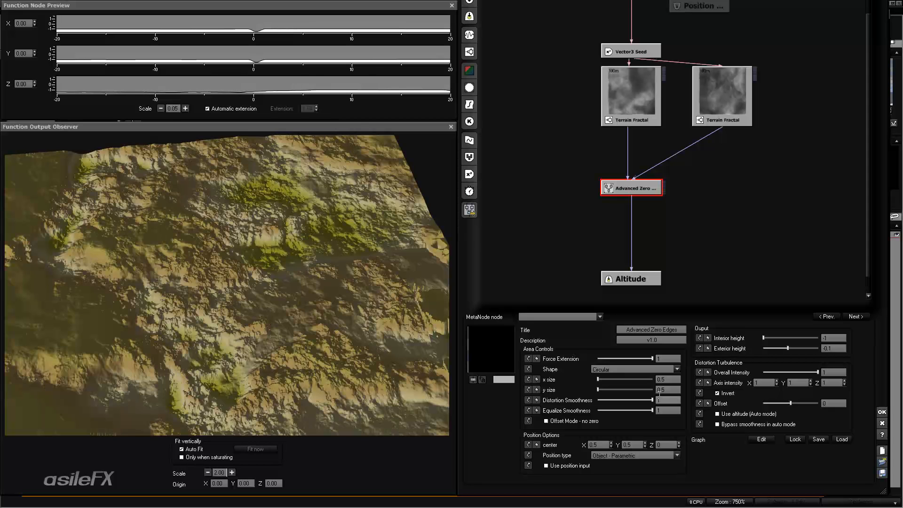
{"action": "left_click_drag", "start_coordinate": [409, 277], "coordinate": [188, 259]}
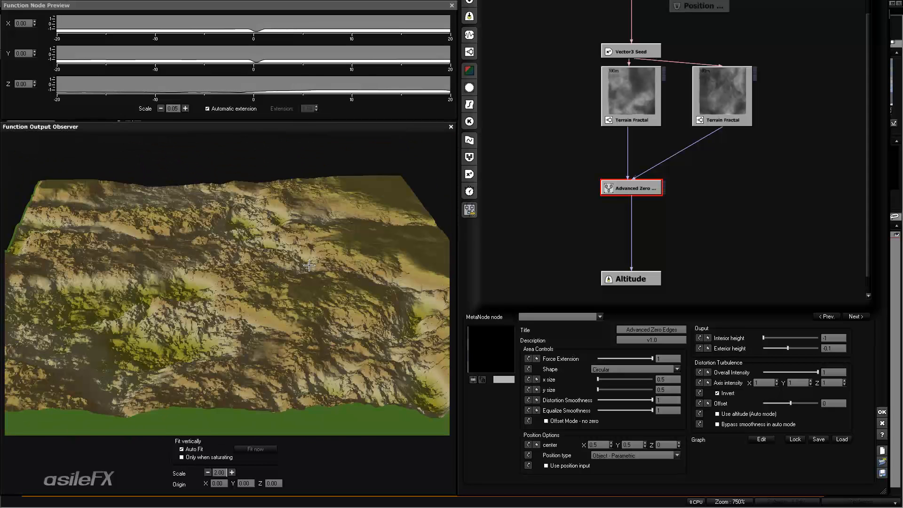
{"action": "left_click", "coordinate": [206, 473]}
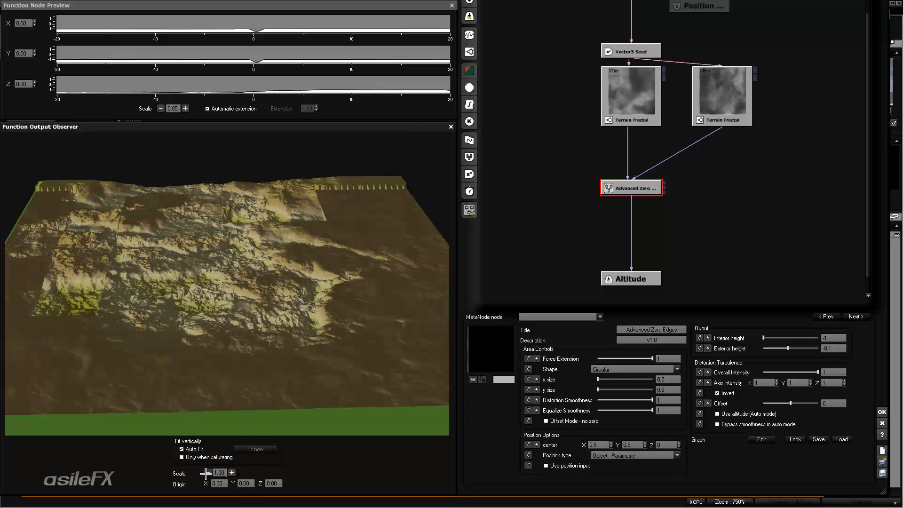
{"action": "left_click_drag", "start_coordinate": [317, 188], "coordinate": [316, 261]}
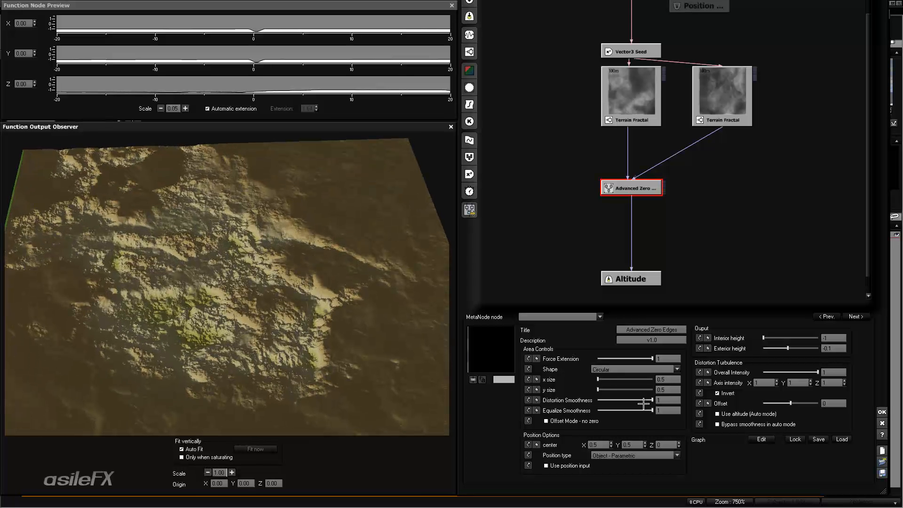
Set Distortion Smoothness to about 0.86 and Equalize Smoothness to about 0.96, and inspect the terrain at preview scales 0.50 and 1.00
{"action": "mouse_move", "coordinate": [643, 404]}
{"action": "left_mouse_down"}
{"action": "mouse_move", "coordinate": [625, 402]}
{"action": "mouse_move", "coordinate": [648, 401]}
{"action": "left_mouse_up"}
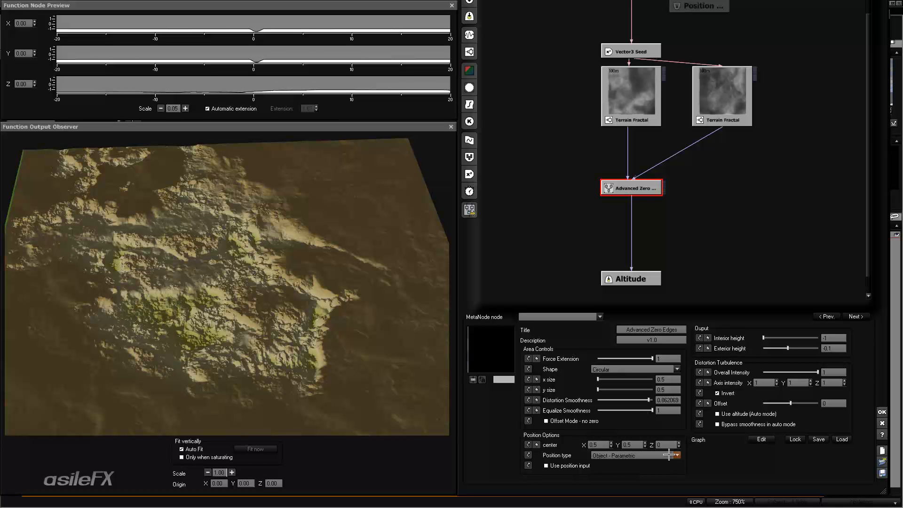
{"action": "left_click_drag", "start_coordinate": [632, 409], "coordinate": [618, 410]}
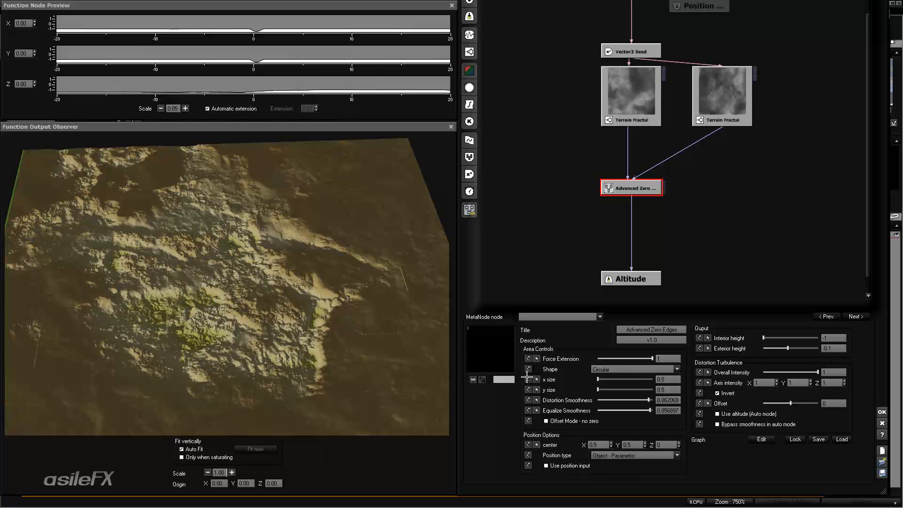
{"action": "left_click_drag", "start_coordinate": [304, 317], "coordinate": [289, 399]}
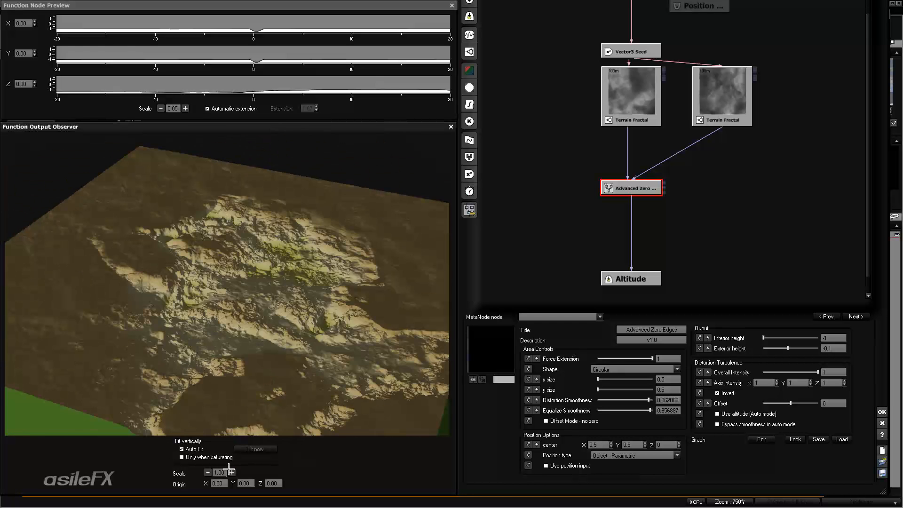
{"action": "left_click", "coordinate": [208, 473]}
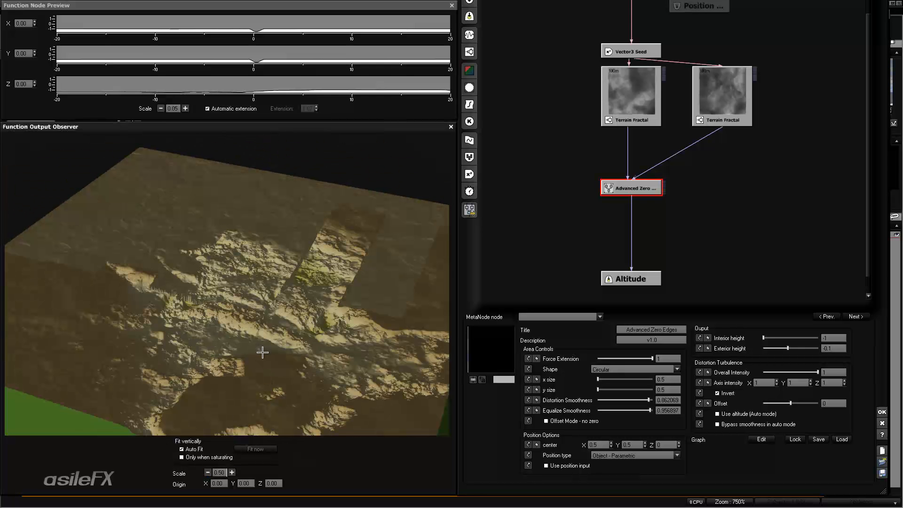
{"action": "left_click_drag", "start_coordinate": [244, 295], "coordinate": [300, 308]}
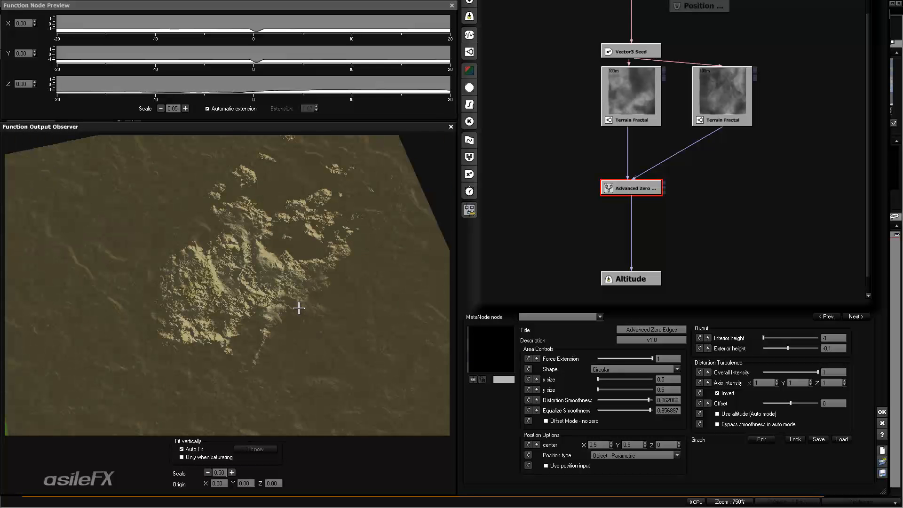
{"action": "left_click", "coordinate": [232, 472]}
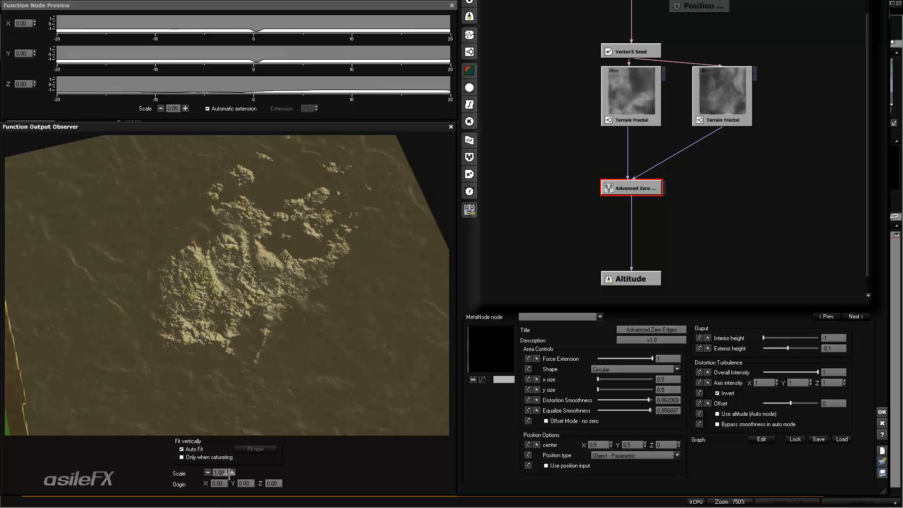
{"action": "left_click_drag", "start_coordinate": [333, 322], "coordinate": [390, 367]}
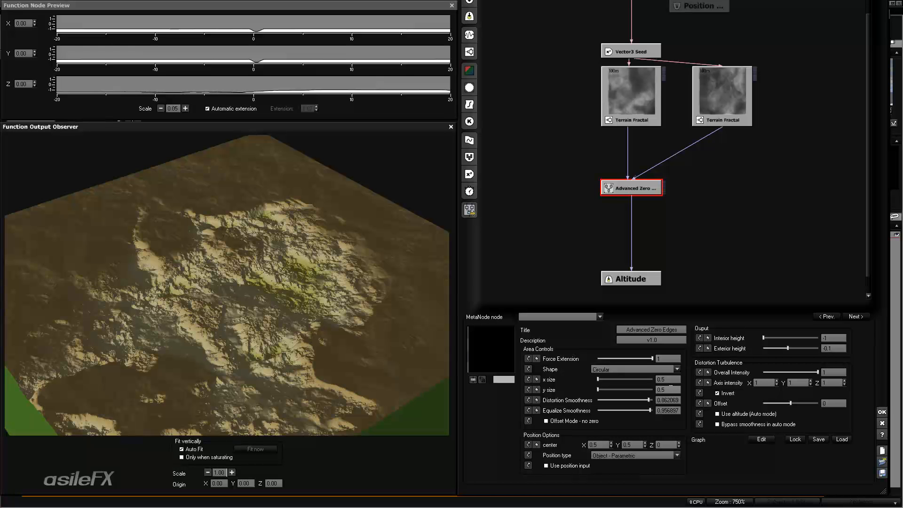
Set the area's y size to 0.1 and inspect the narrowed terrain at preview scales 2.00 and 1.00
{"action": "left_click", "coordinate": [671, 389]}
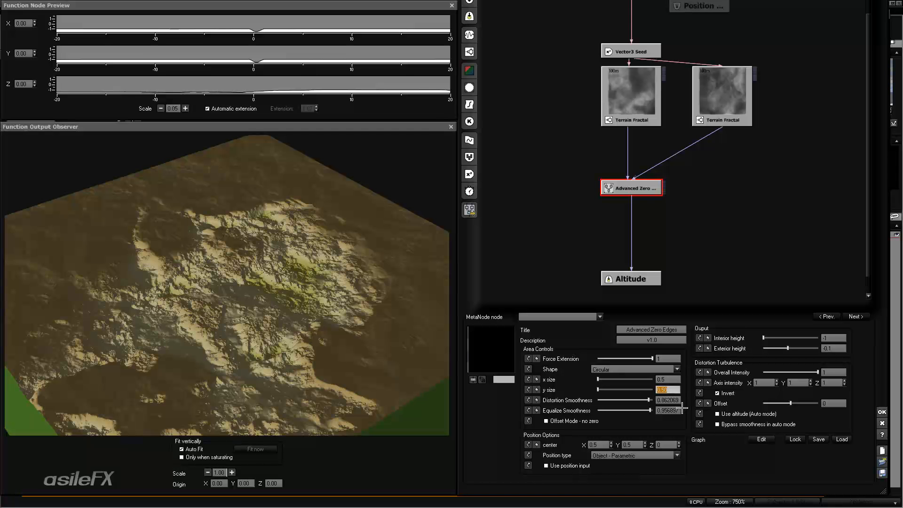
{"action": "type", "text": ".1"}
{"action": "key", "text": "Return"}
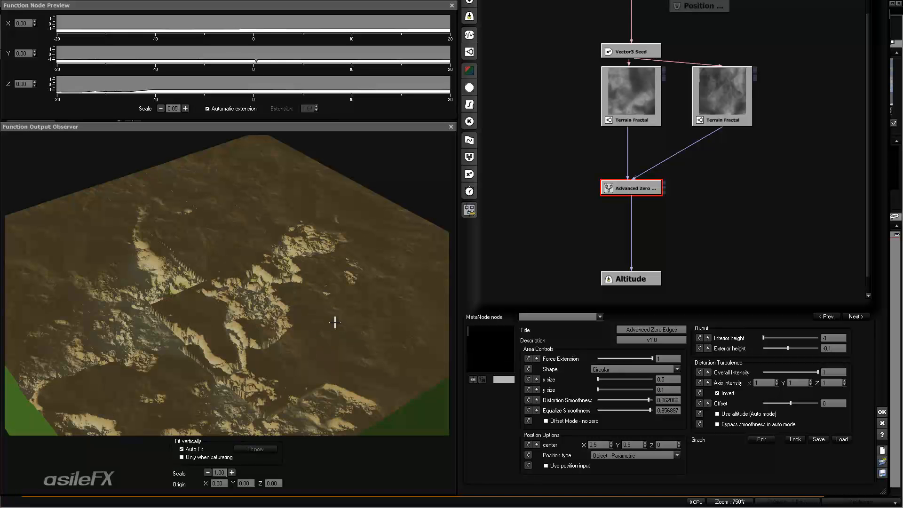
{"action": "left_click_drag", "start_coordinate": [303, 326], "coordinate": [248, 324]}
{"action": "left_click", "coordinate": [231, 472]}
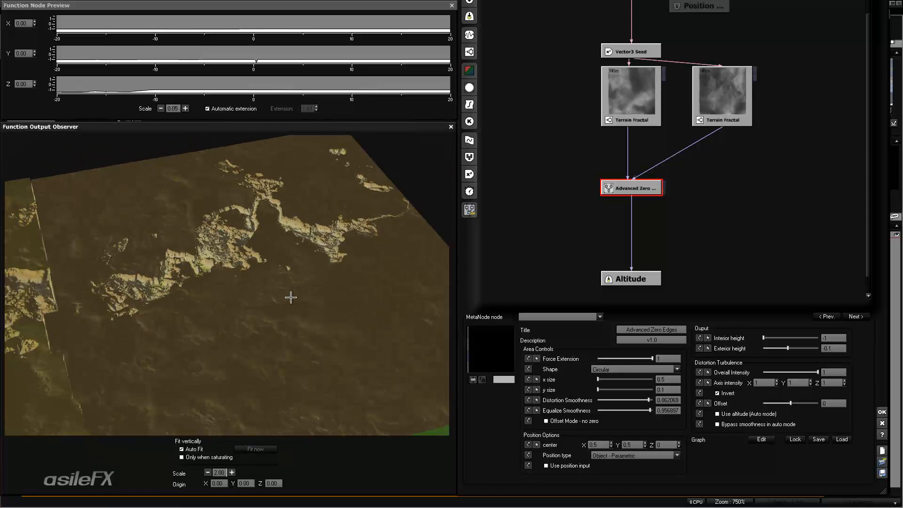
{"action": "left_click_drag", "start_coordinate": [291, 297], "coordinate": [317, 315]}
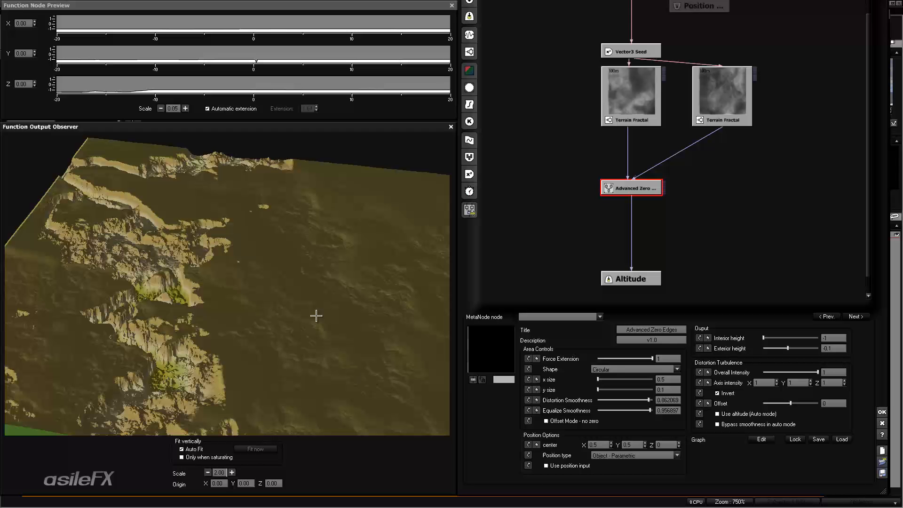
{"action": "left_click", "coordinate": [207, 473]}
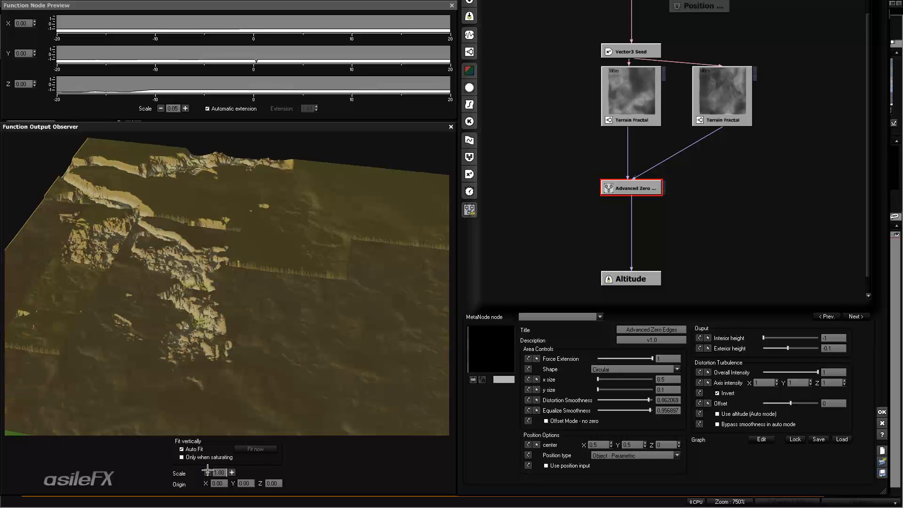
{"action": "left_click_drag", "start_coordinate": [275, 308], "coordinate": [290, 285]}
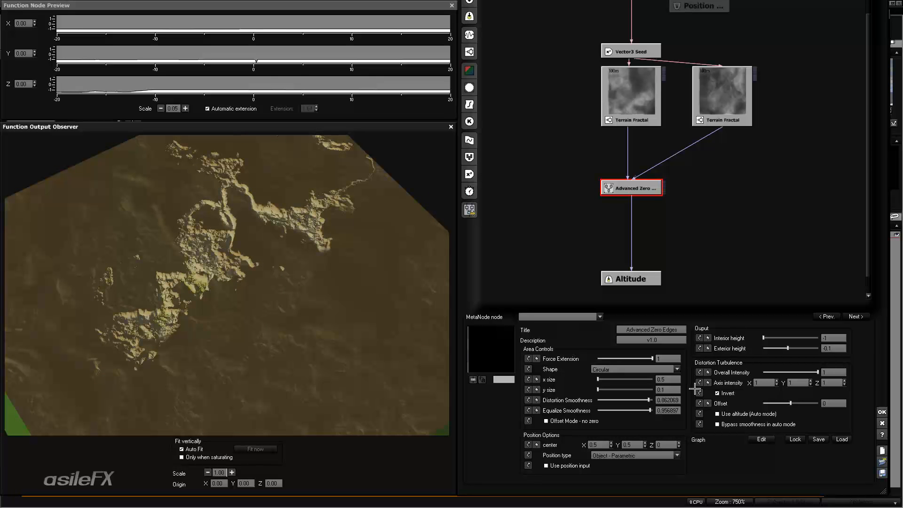
Set the area's x size to 1
{"action": "double_click", "coordinate": [668, 380]}
{"action": "type", "text": "1"}
{"action": "key", "text": "Return"}
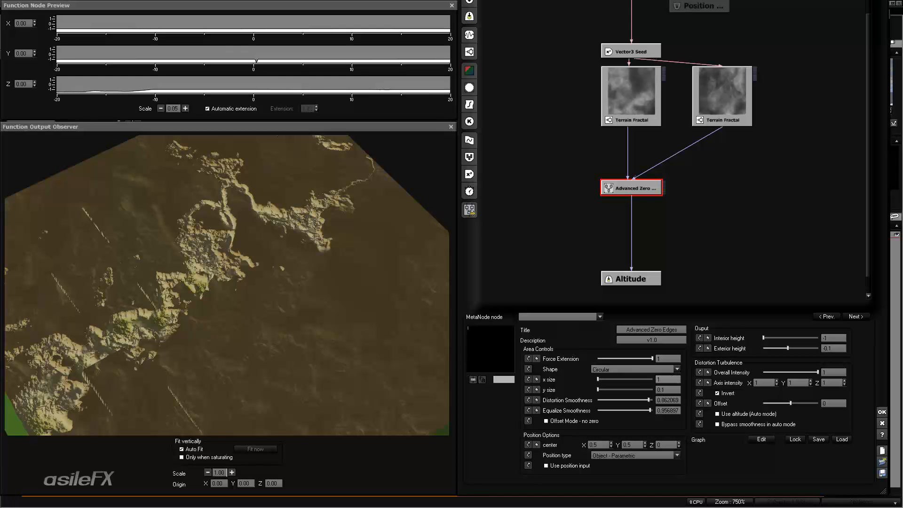
Set Equalize Smoothness to about 0.84 and inspect the terrain's edges from a lower angle
{"action": "left_click_drag", "start_coordinate": [324, 247], "coordinate": [343, 216]}
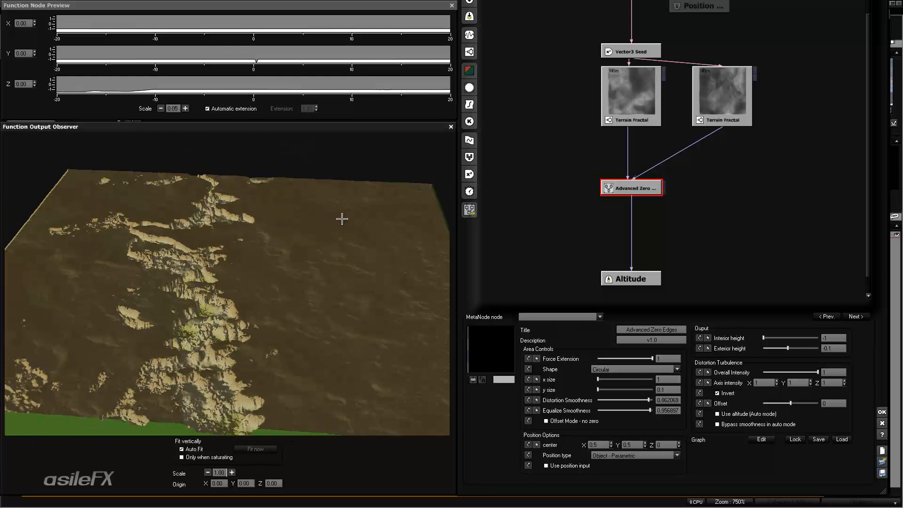
{"action": "left_click_drag", "start_coordinate": [647, 409], "coordinate": [642, 409]}
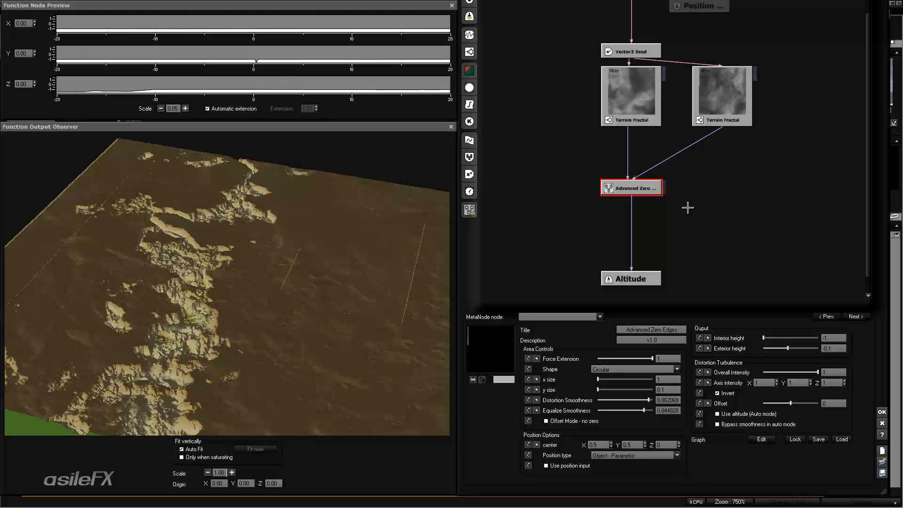
{"action": "left_click", "coordinate": [732, 117]}
{"action": "left_click", "coordinate": [642, 189]}
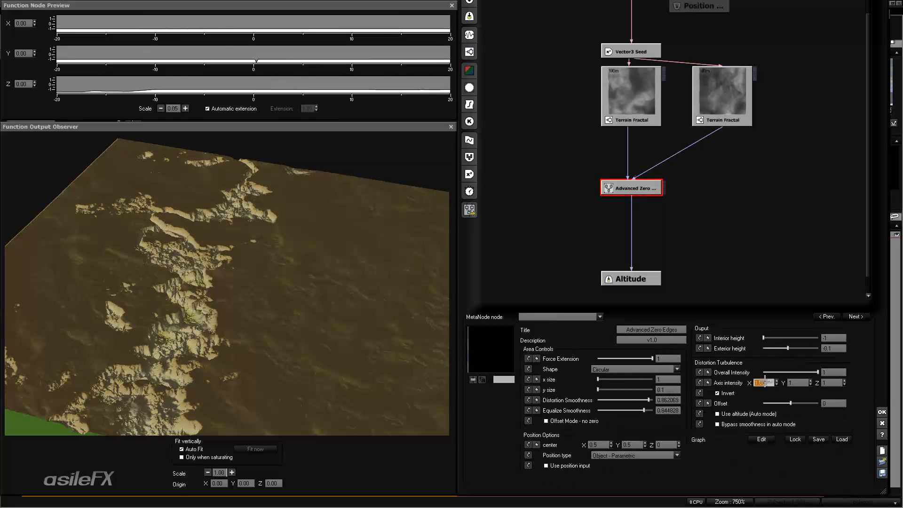
Set the distortion turbulence's Y axis intensity to 0.2 and inspect the terrain at preview scale 0.50
{"action": "left_click", "coordinate": [796, 382]}
{"action": "type", "text": "0.2"}
{"action": "key", "text": "Return"}
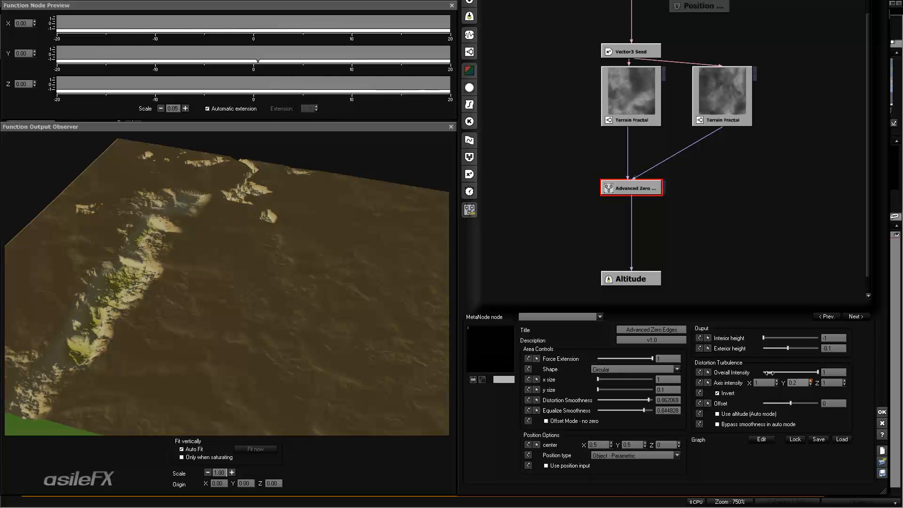
{"action": "left_click_drag", "start_coordinate": [288, 274], "coordinate": [372, 314]}
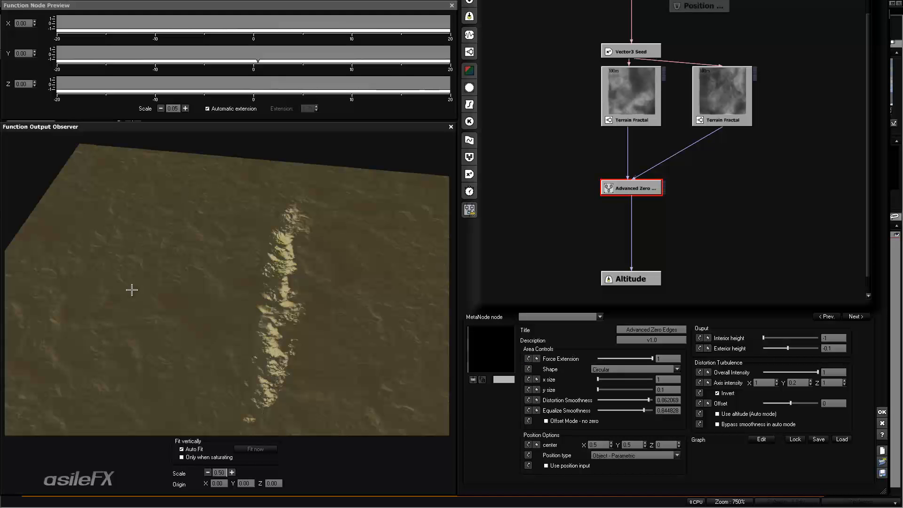
Try Y axis intensities of 0.5 and 1 for the distortion, comparing the terrain at preview scales 0.50 and 1.00
{"action": "double_click", "coordinate": [802, 383]}
{"action": "type", "text": "0.5"}
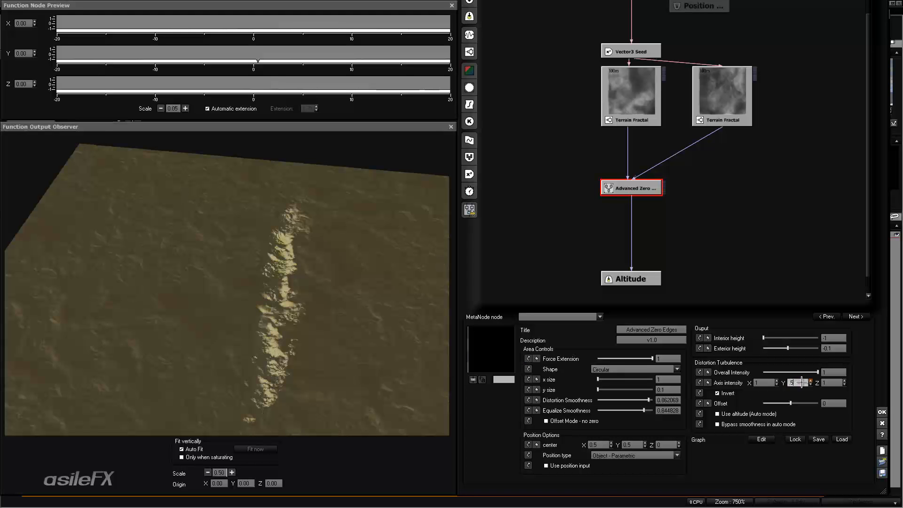
{"action": "key", "text": "Return"}
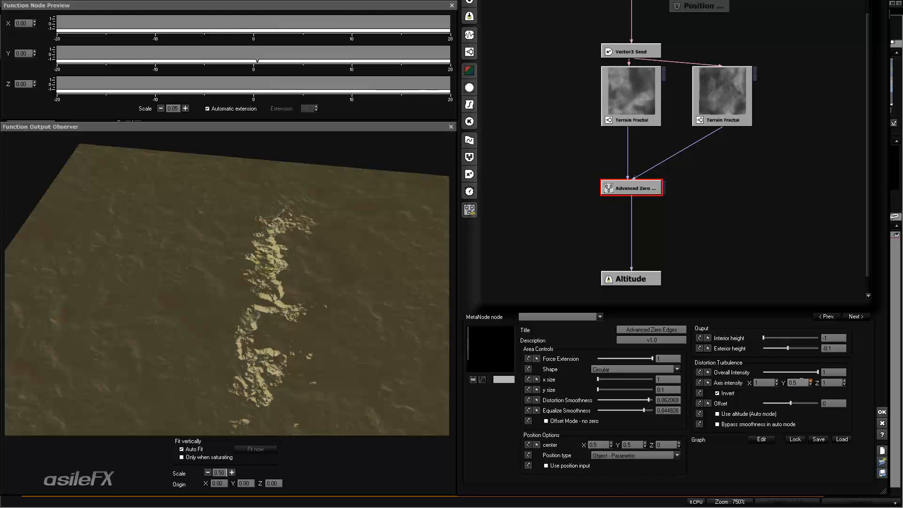
{"action": "type", "text": "1"}
{"action": "key", "text": "Return"}
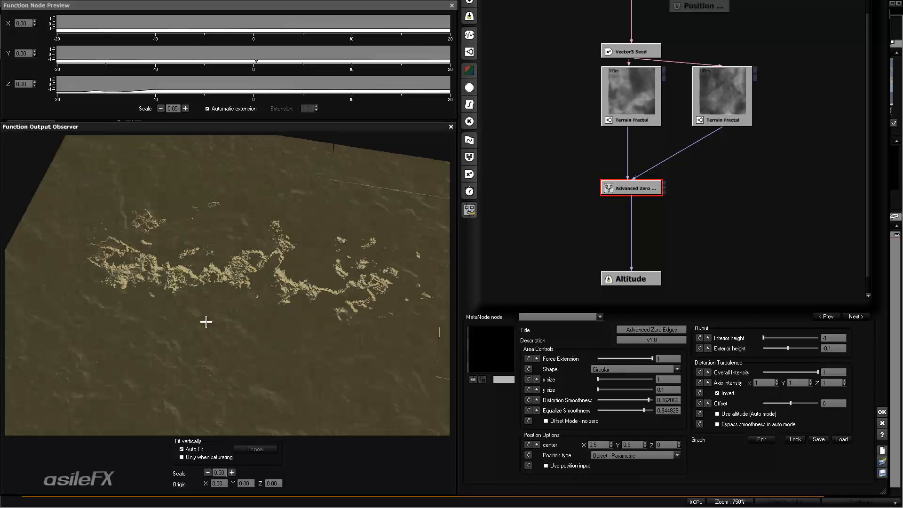
{"action": "left_click_drag", "start_coordinate": [306, 322], "coordinate": [564, 416]}
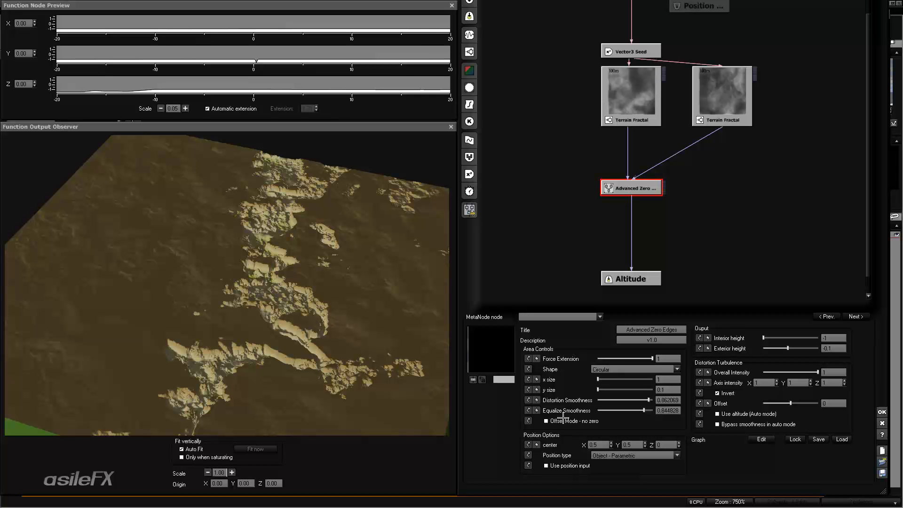
Enable Offset Mode - no zero, inspect the terrain from several angles, and disable the option again
{"action": "left_click_drag", "start_coordinate": [251, 318], "coordinate": [292, 294]}
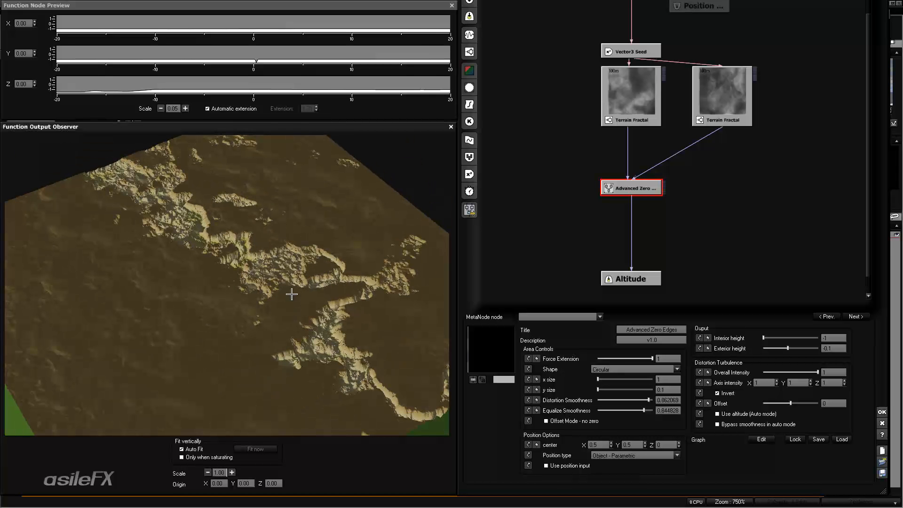
{"action": "left_click", "coordinate": [556, 422]}
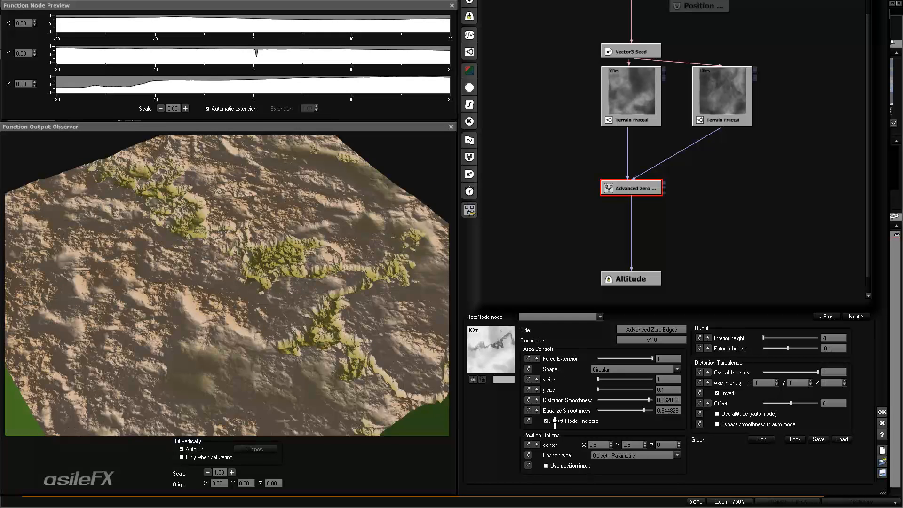
{"action": "left_click_drag", "start_coordinate": [262, 238], "coordinate": [314, 284]}
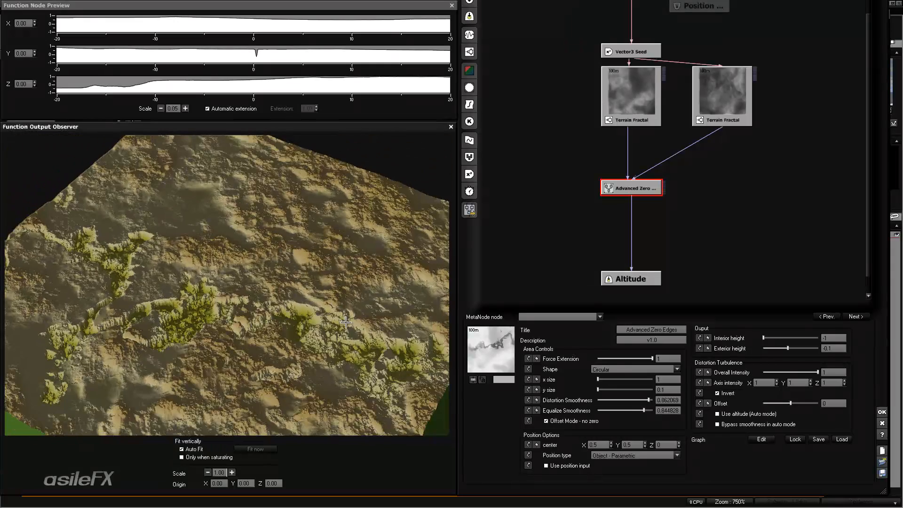
{"action": "left_click_drag", "start_coordinate": [258, 299], "coordinate": [398, 219]}
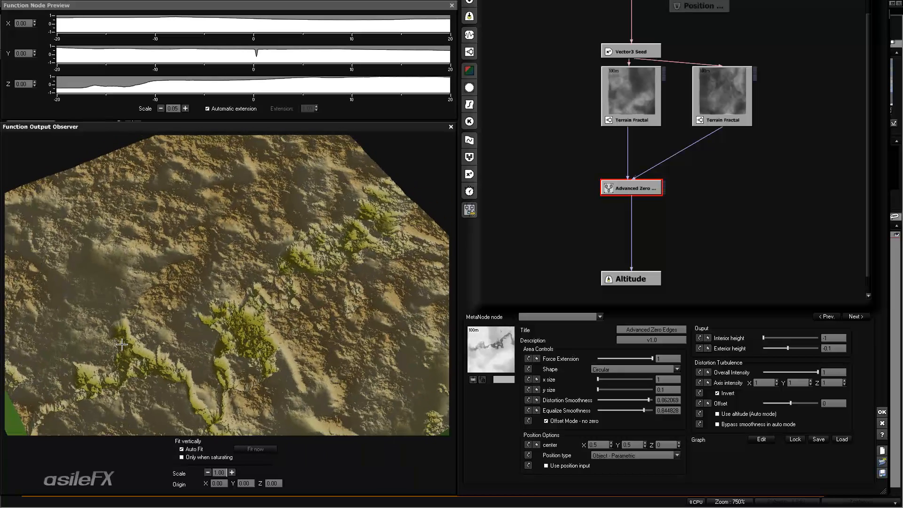
{"action": "left_click_drag", "start_coordinate": [286, 391], "coordinate": [352, 387]}
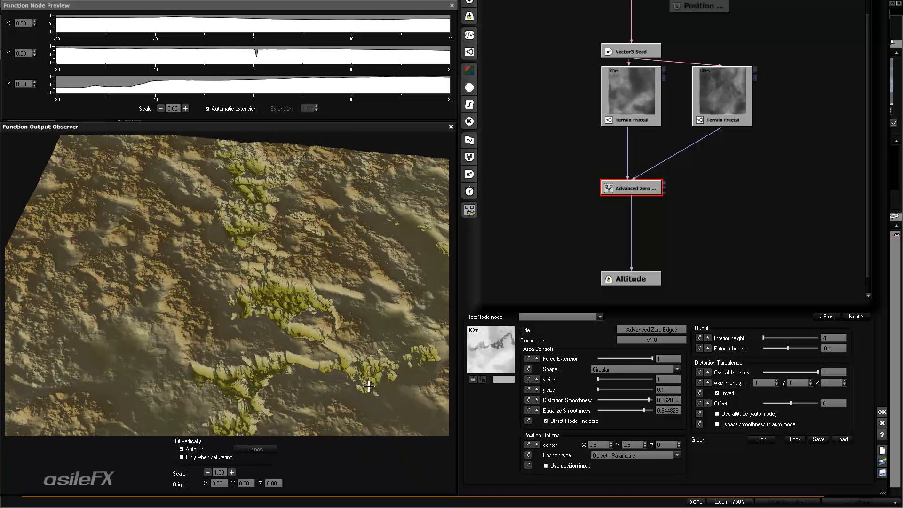
{"action": "left_click", "coordinate": [579, 419]}
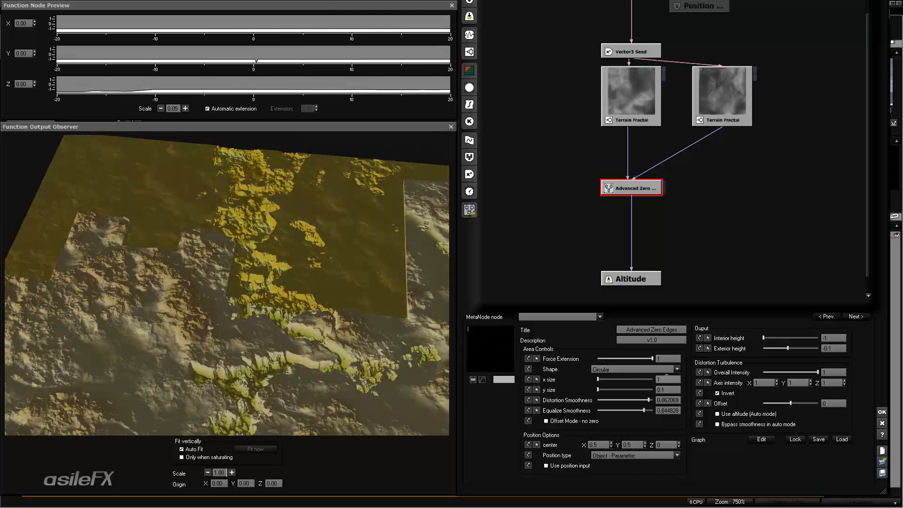
Set the area's x size to 0.5 and the distortion's X and Y axis intensities to 0.5, and inspect the terrain
{"action": "double_click", "coordinate": [667, 379]}
{"action": "type", "text": ".5"}
{"action": "key", "text": "Return"}
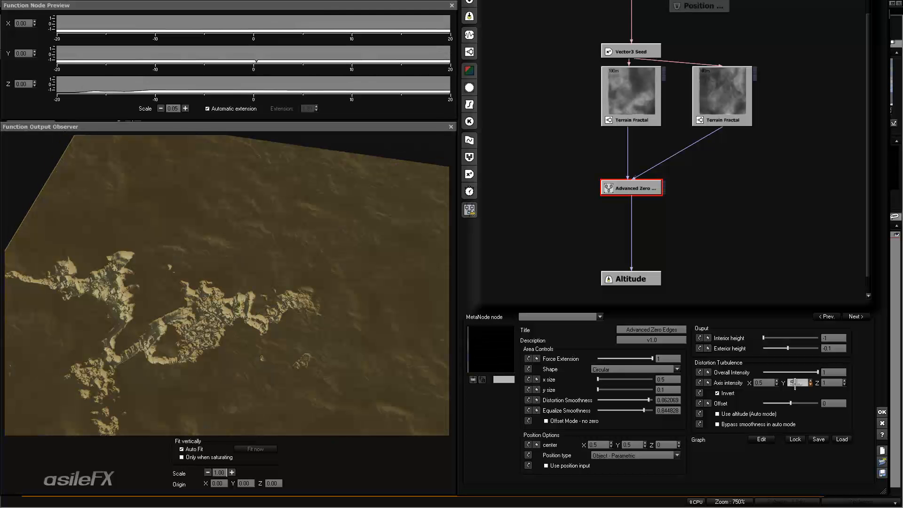
{"action": "key", "text": "Return"}
{"action": "left_click_drag", "start_coordinate": [403, 334], "coordinate": [353, 331]}
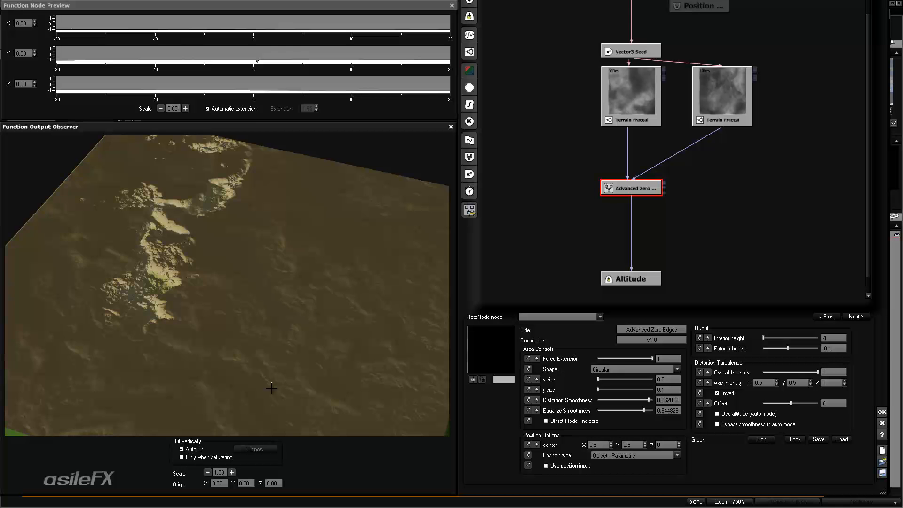
{"action": "mouse_move", "coordinate": [248, 288]}
{"action": "left_mouse_down"}
{"action": "mouse_move", "coordinate": [262, 293]}
{"action": "mouse_move", "coordinate": [247, 292]}
{"action": "left_mouse_up"}
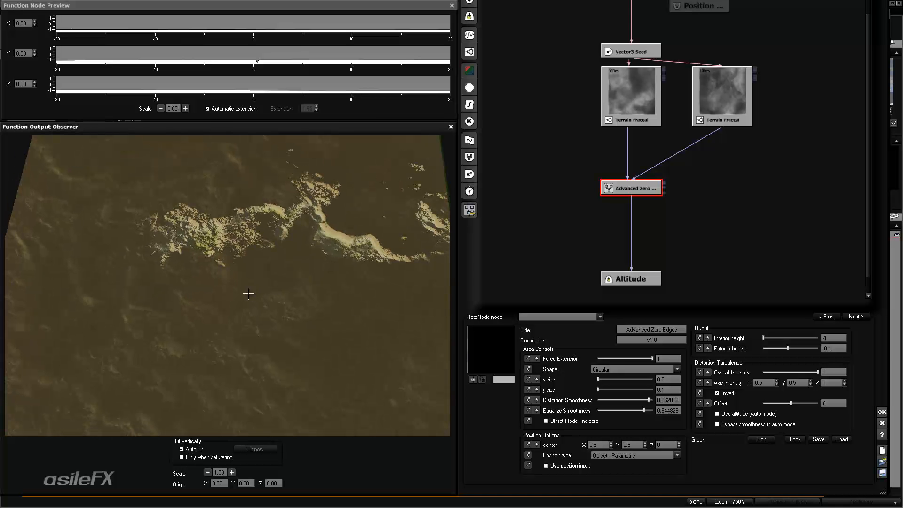
Set the area's center to 0 in X and Y, and inspect the repositioned ridge from several angles
{"action": "double_click", "coordinate": [601, 443]}
{"action": "type", "text": "0"}
{"action": "key", "text": "Return"}
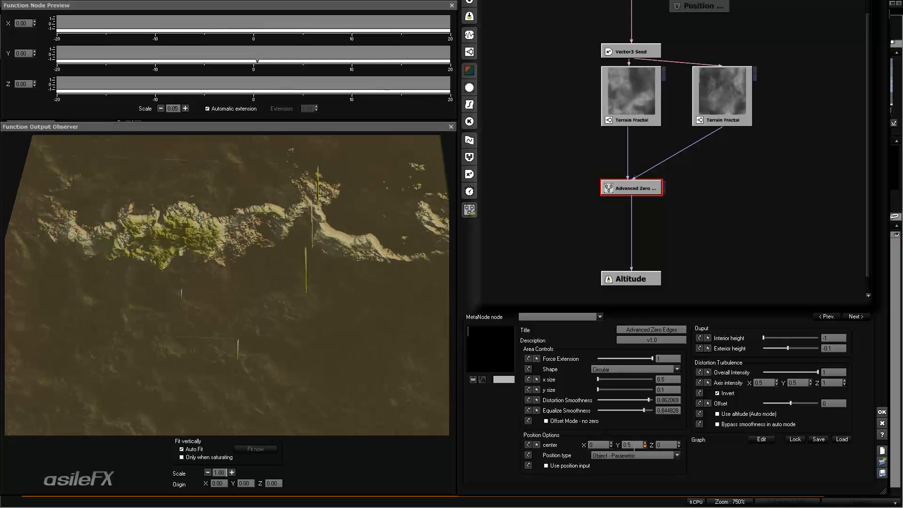
{"action": "double_click", "coordinate": [634, 446]}
{"action": "type", "text": "0"}
{"action": "key", "text": "Return"}
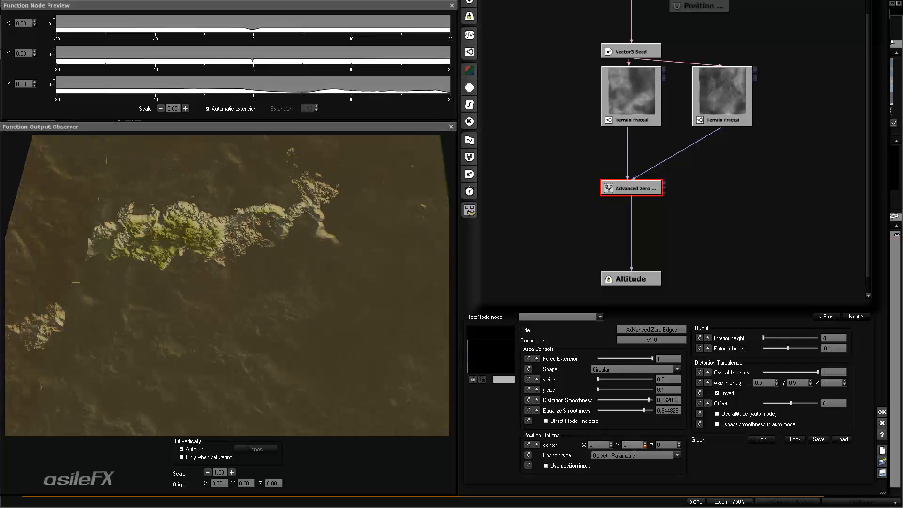
{"action": "left_click_drag", "start_coordinate": [224, 285], "coordinate": [169, 288]}
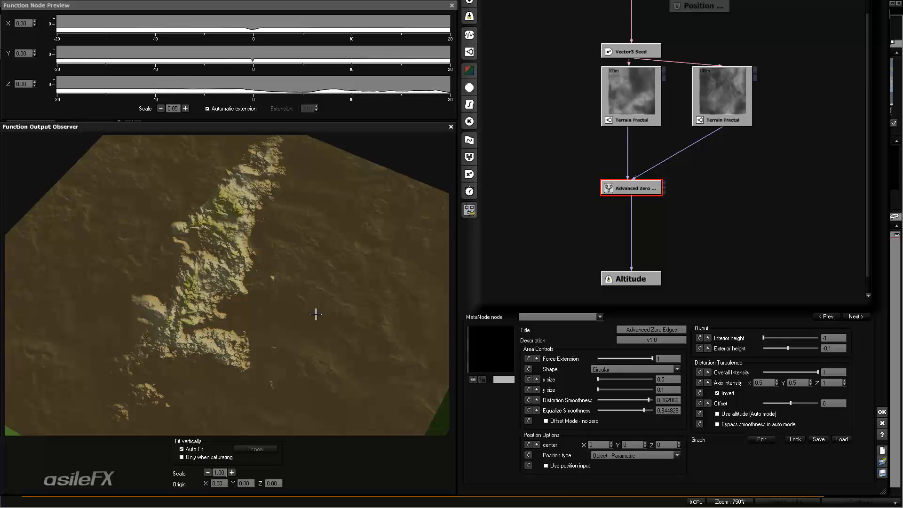
{"action": "left_click_drag", "start_coordinate": [314, 313], "coordinate": [296, 309]}
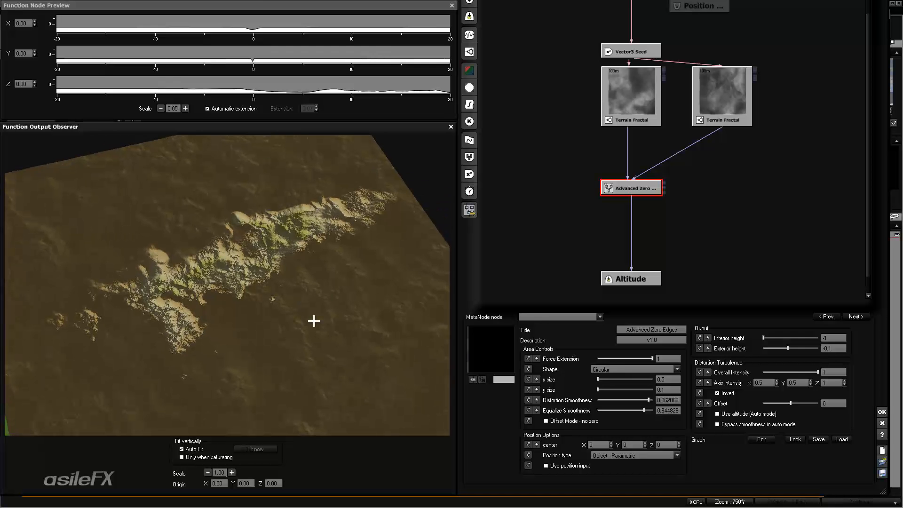
Set Largest feature of the distorting Billows terrain fractal to about 8.07 m and inspect the ridge
{"action": "left_click", "coordinate": [708, 109]}
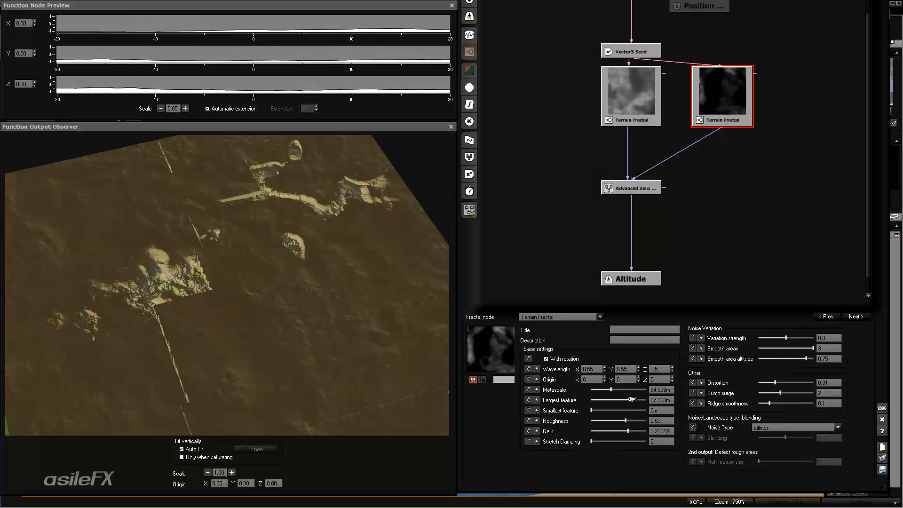
{"action": "left_click_drag", "start_coordinate": [631, 399], "coordinate": [614, 399]}
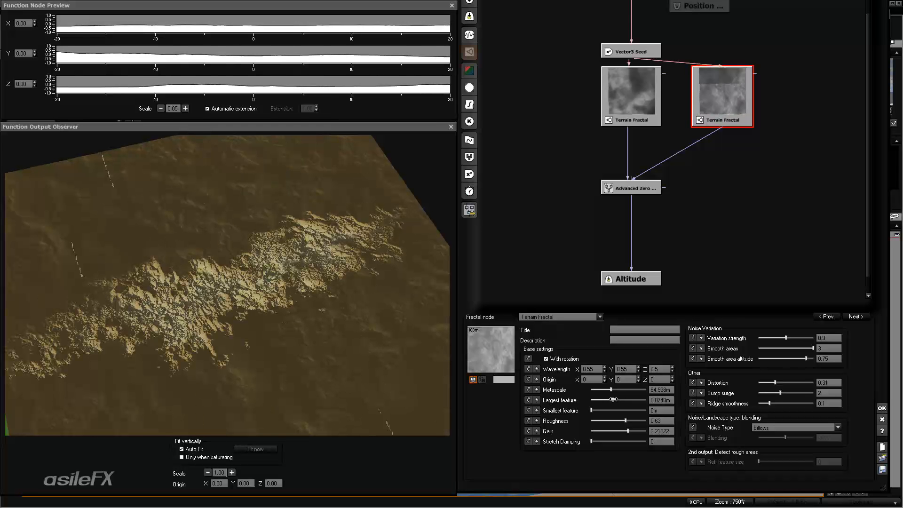
{"action": "left_click_drag", "start_coordinate": [232, 277], "coordinate": [282, 284]}
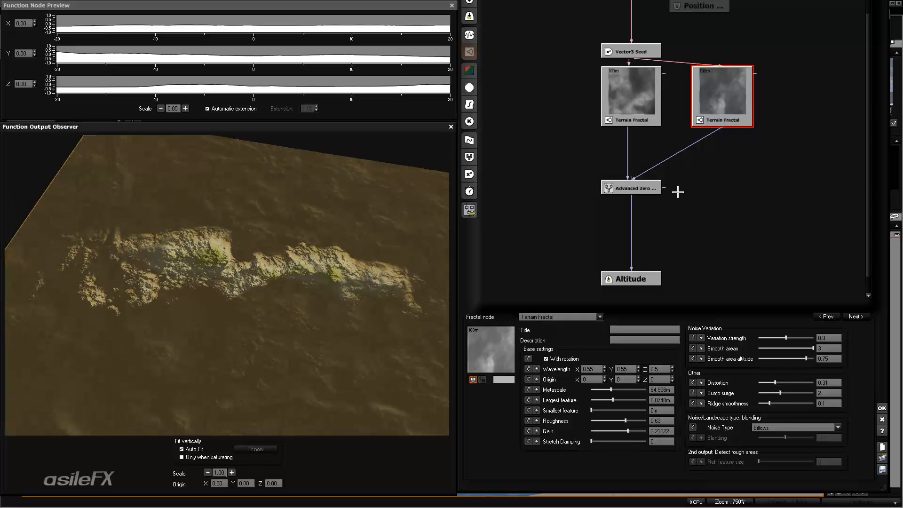
Set the Advanced Zero Edges node's Interior height to 1 and inspect the raised terrain at preview scale 2.00
{"action": "left_click", "coordinate": [651, 188]}
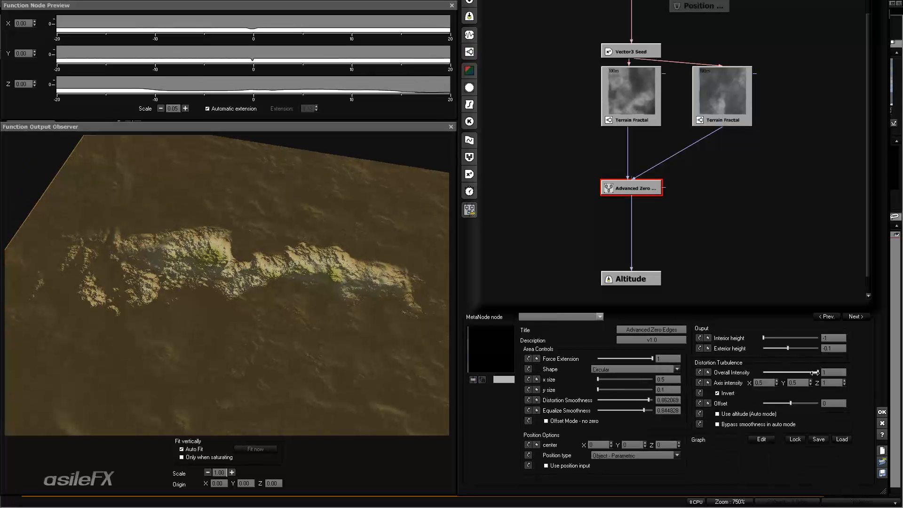
{"action": "left_click_drag", "start_coordinate": [806, 338], "coordinate": [820, 337]}
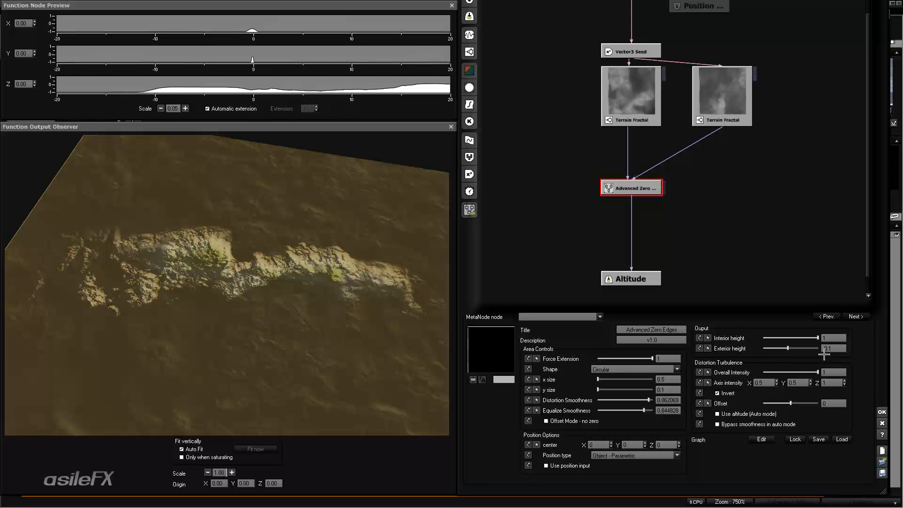
{"action": "left_click_drag", "start_coordinate": [345, 318], "coordinate": [371, 310]}
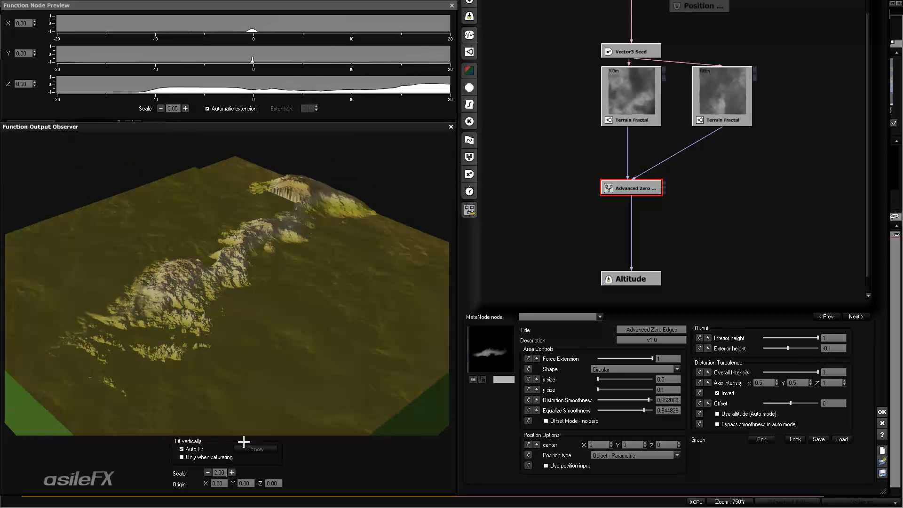
{"action": "left_click_drag", "start_coordinate": [273, 343], "coordinate": [315, 346]}
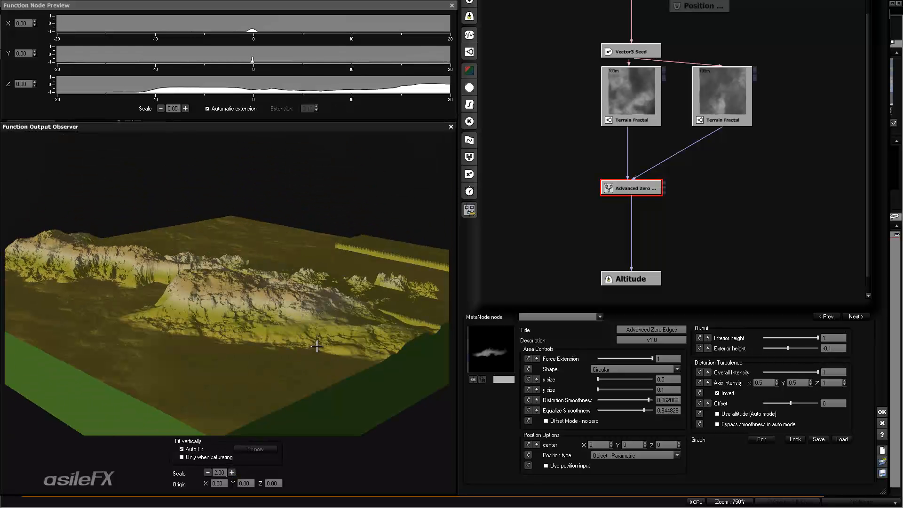
{"action": "left_click_drag", "start_coordinate": [374, 306], "coordinate": [305, 317]}
Set Largest feature of the Ridges terrain fractal to about 41.98 m and inspect the mountain range
{"action": "left_click", "coordinate": [616, 120]}
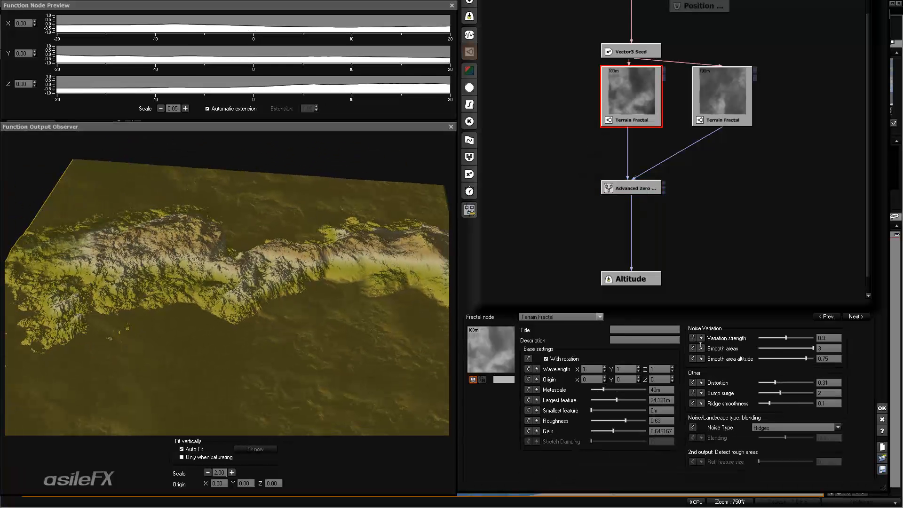
{"action": "left_click_drag", "start_coordinate": [623, 400], "coordinate": [626, 400]}
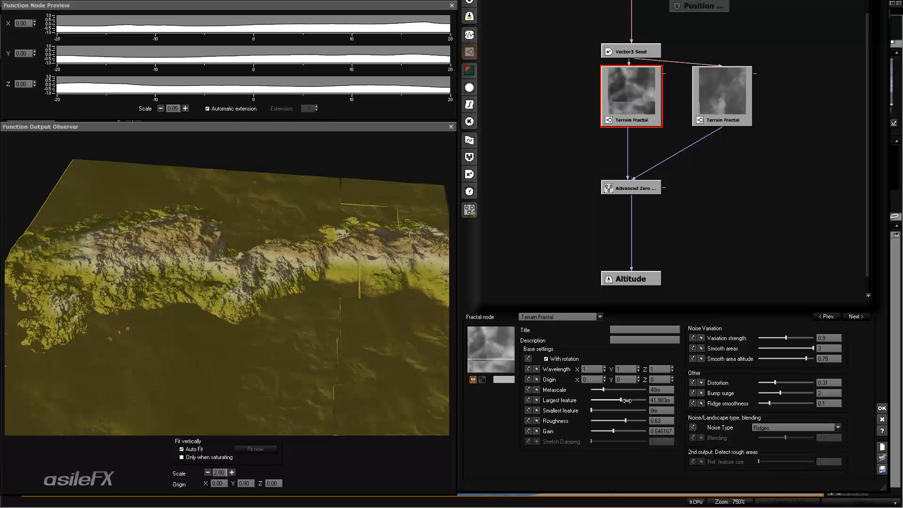
{"action": "left_click_drag", "start_coordinate": [385, 348], "coordinate": [264, 316]}
{"action": "mouse_move", "coordinate": [357, 344]}
{"action": "left_mouse_down"}
{"action": "mouse_move", "coordinate": [360, 359]}
{"action": "mouse_move", "coordinate": [359, 342]}
{"action": "left_mouse_up"}
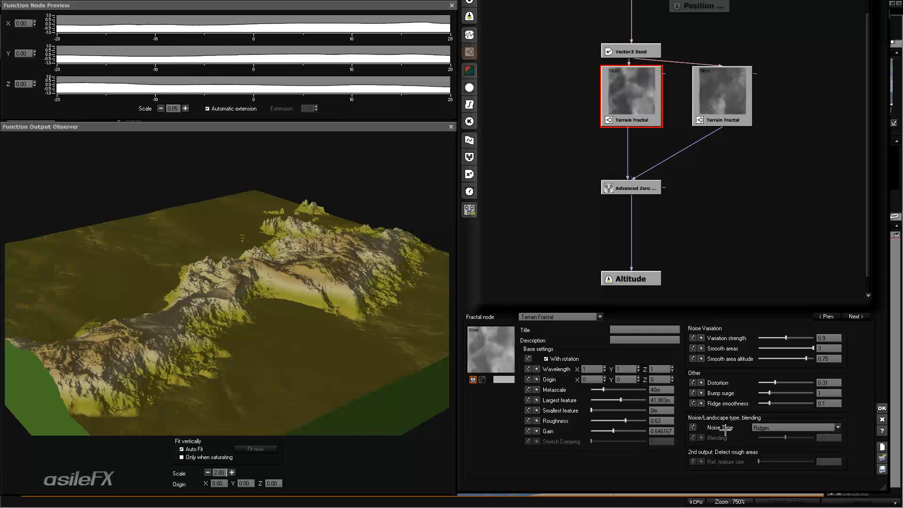
Set the Ridges fractal's Bump surge to 5 and Distortion to about 0.54, and reselect the Advanced Zero Edges node
{"action": "left_click_drag", "start_coordinate": [770, 392], "coordinate": [789, 382]}
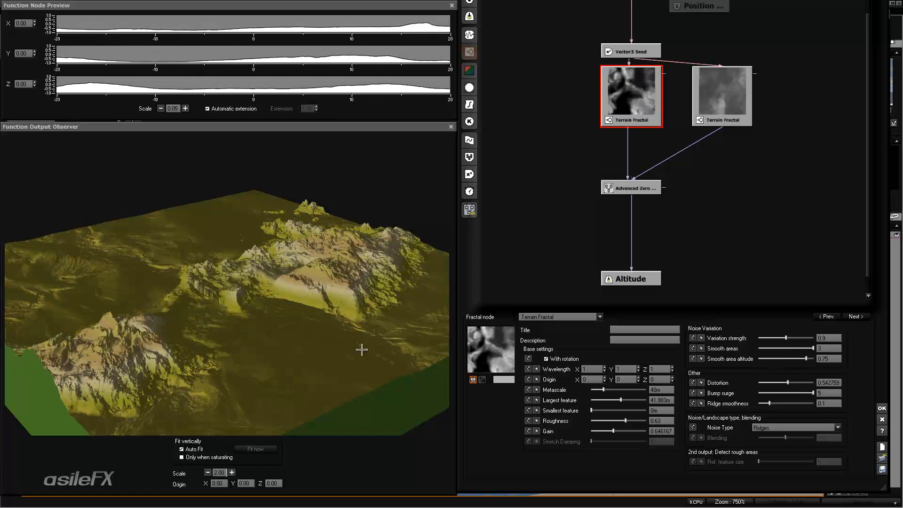
{"action": "left_click_drag", "start_coordinate": [355, 298], "coordinate": [300, 304]}
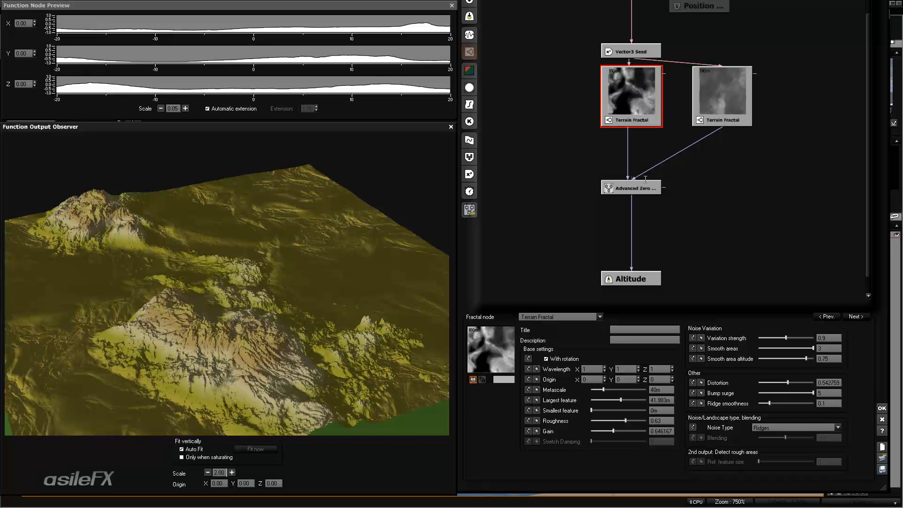
{"action": "left_click", "coordinate": [647, 187]}
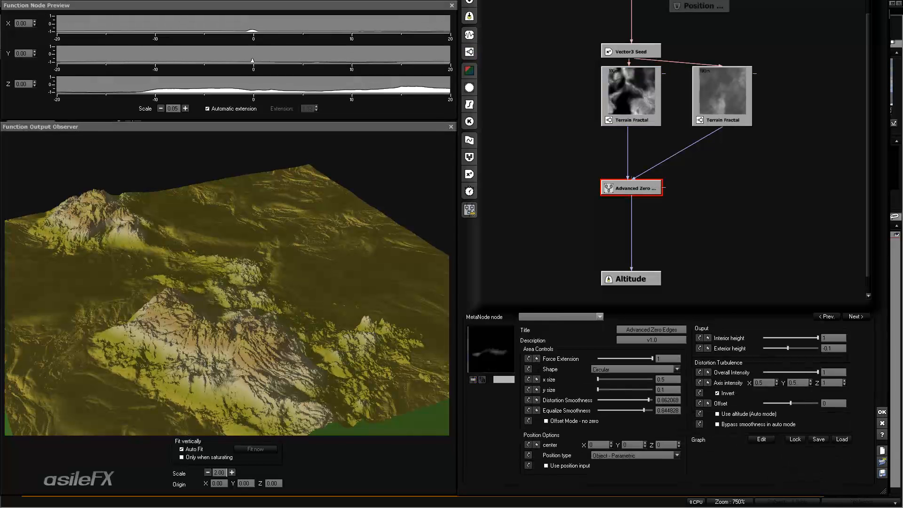
Set the Advanced Zero Edges node's Exterior height to 0.05 and inspect the terrain from another side
{"action": "left_click", "coordinate": [834, 348]}
{"action": "key", "text": "Return"}
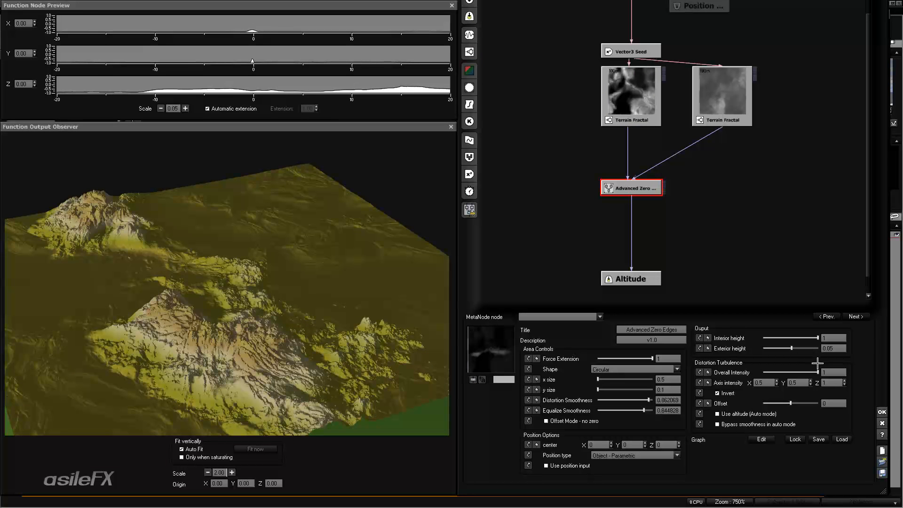
{"action": "left_click_drag", "start_coordinate": [272, 202], "coordinate": [239, 241]}
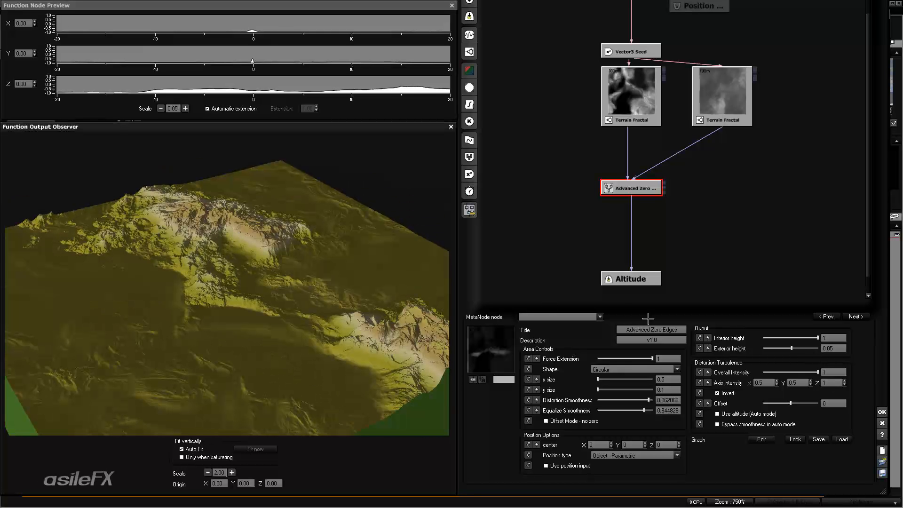
Lower the Exterior height of the Advanced Zero Edges node to 0.02 and inspect the terrain around the mountains
{"action": "left_click", "coordinate": [829, 349]}
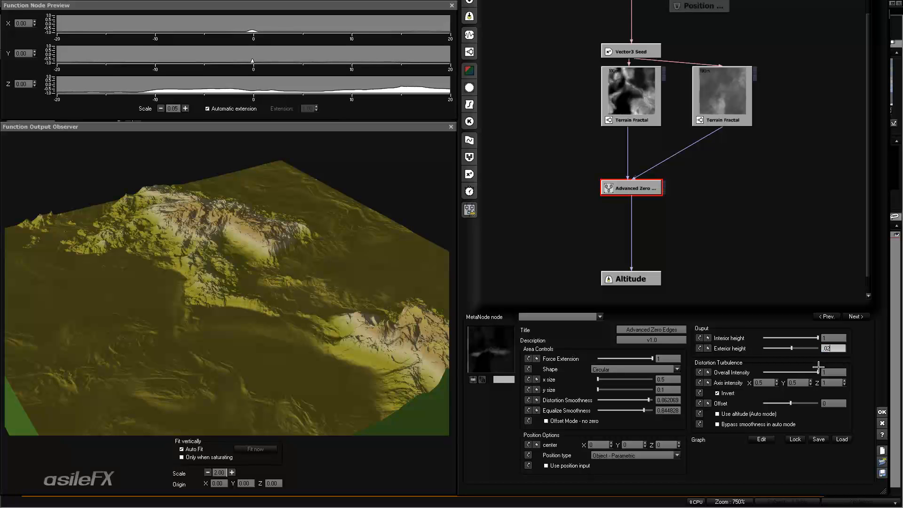
{"action": "type", "text": ".02"}
{"action": "key", "text": "Return"}
{"action": "left_click", "coordinate": [218, 228]}
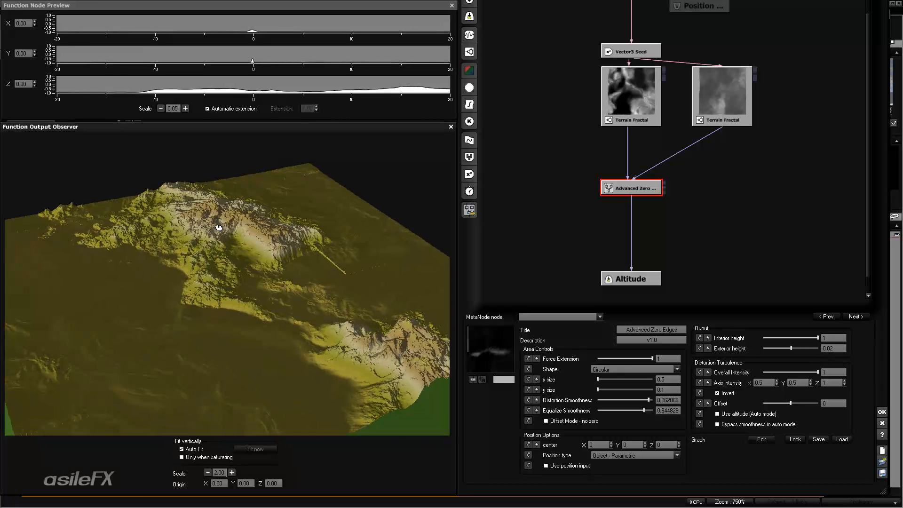
{"action": "left_click_drag", "start_coordinate": [219, 228], "coordinate": [181, 228]}
{"action": "left_click_drag", "start_coordinate": [285, 260], "coordinate": [310, 260]}
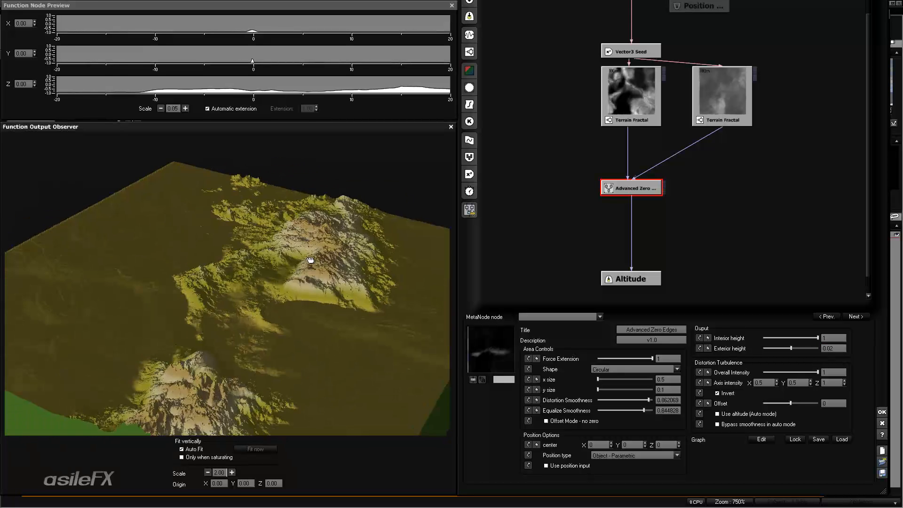
Set the Advanced Zero Edges node's Interior height to 0.5
{"action": "left_click", "coordinate": [833, 337]}
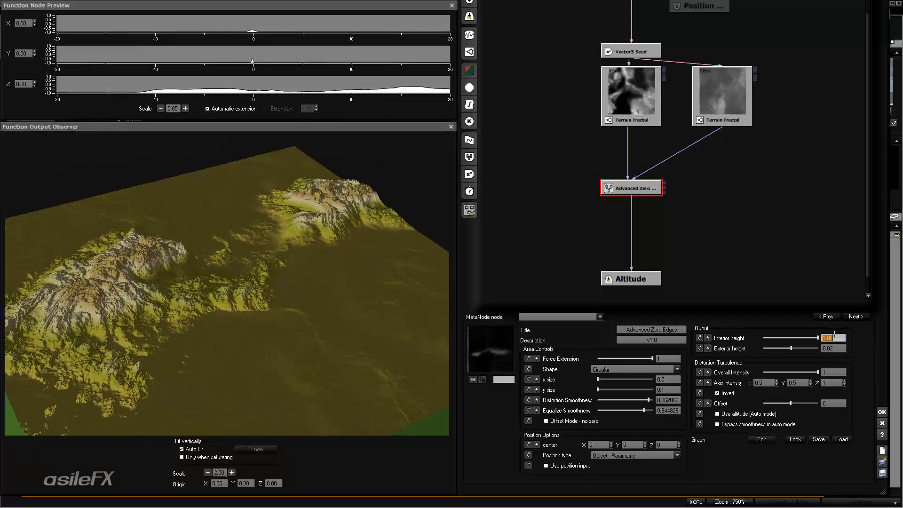
{"action": "type", "text": ".5"}
{"action": "key", "text": "Return"}
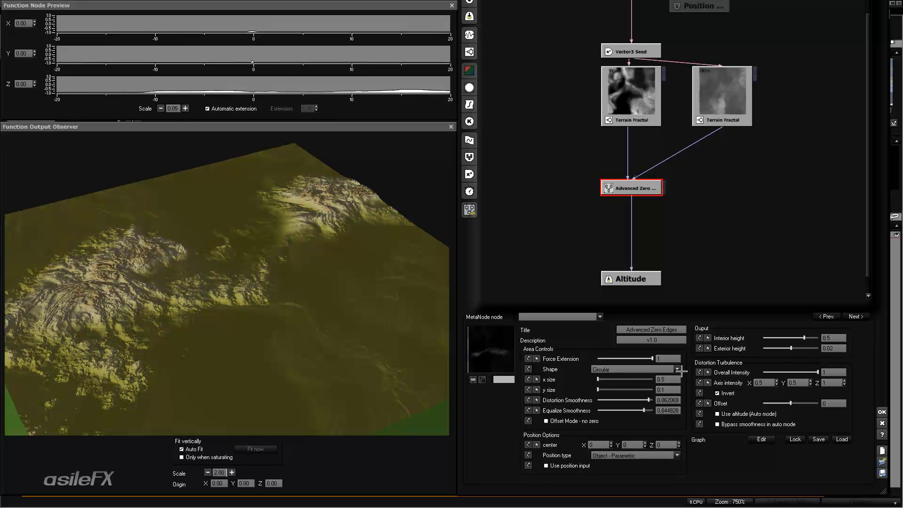
Set Force Extension of the Advanced Zero Edges node to 2 and inspect the connected mountain ridge
{"action": "double_click", "coordinate": [668, 359]}
{"action": "type", "text": "2"}
{"action": "key", "text": "Return"}
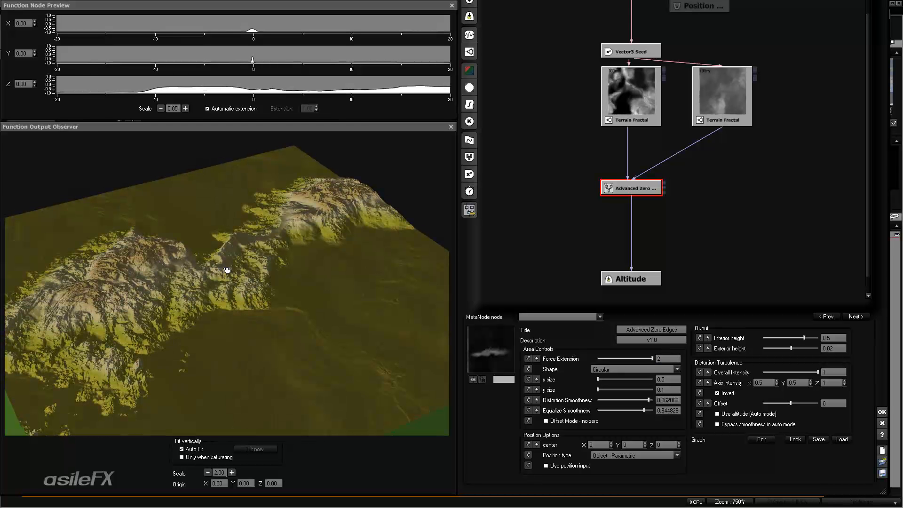
{"action": "left_click_drag", "start_coordinate": [226, 262], "coordinate": [357, 310]}
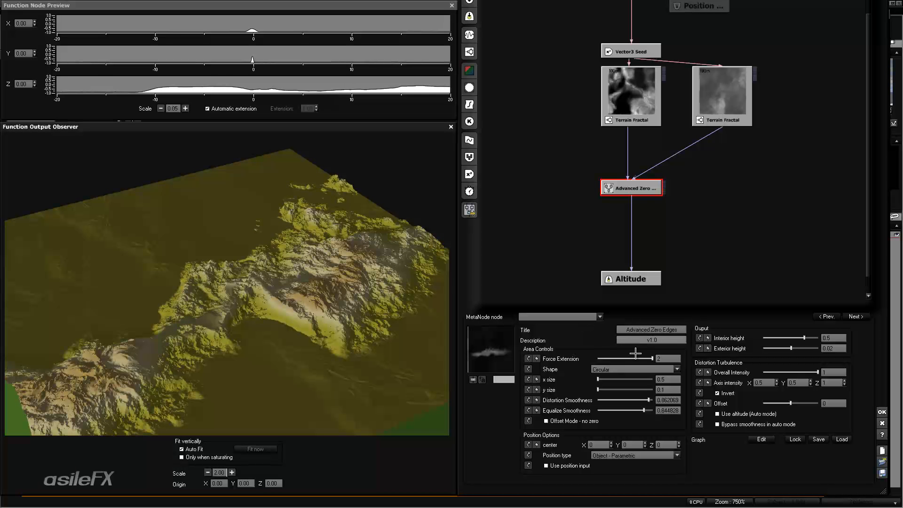
Increase Force Extension of the Advanced Zero Edges node to 3
{"action": "left_click", "coordinate": [666, 360]}
{"action": "type", "text": "3"}
{"action": "key", "text": "Return"}
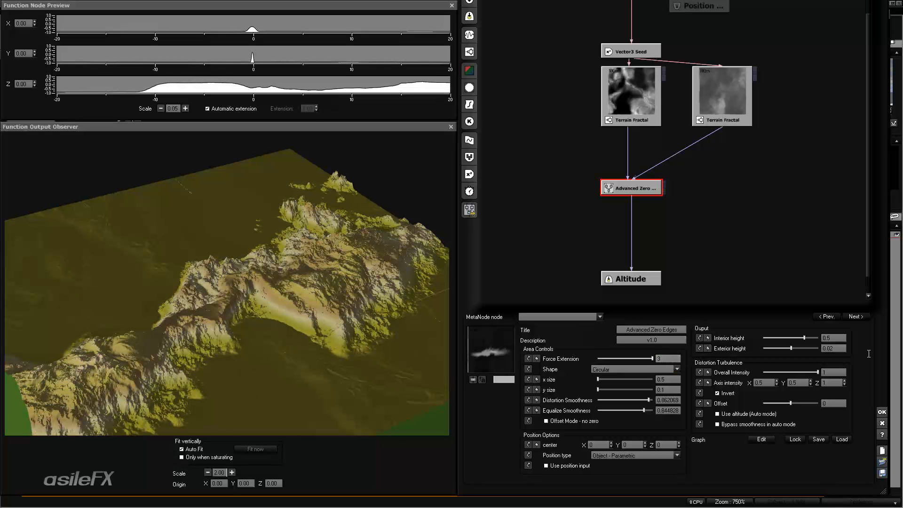
Try an Interior height of 5 on the Advanced Zero Edges node and restore it to 0.5
{"action": "left_click", "coordinate": [835, 338]}
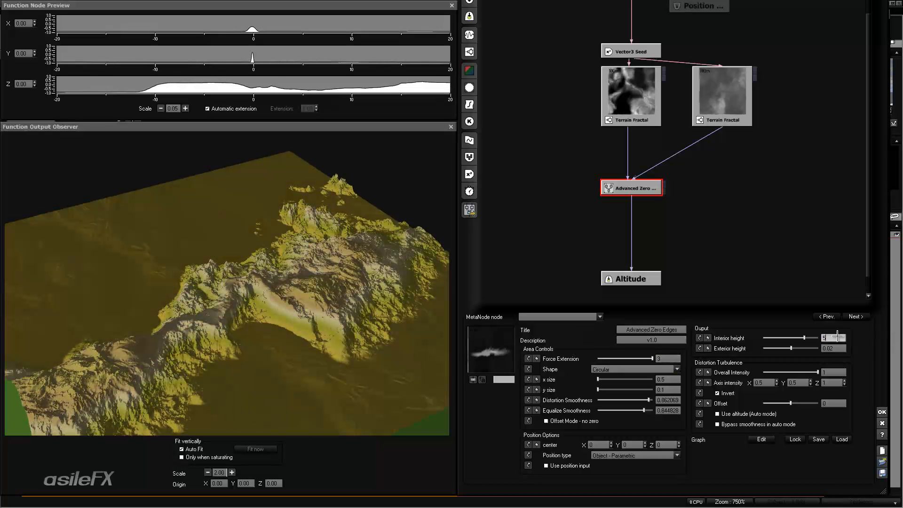
{"action": "key", "text": "Return"}
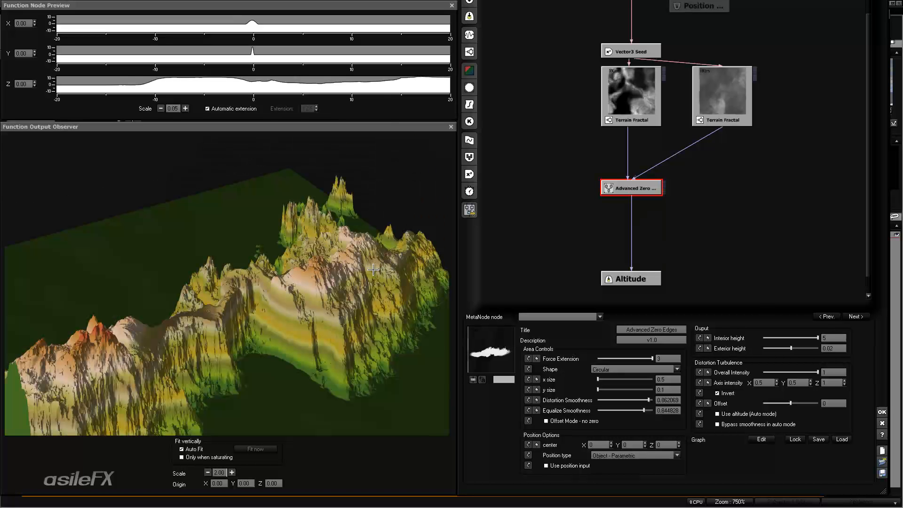
{"action": "left_click", "coordinate": [841, 337]}
{"action": "type", "text": "0.5"}
{"action": "key", "text": "Return"}
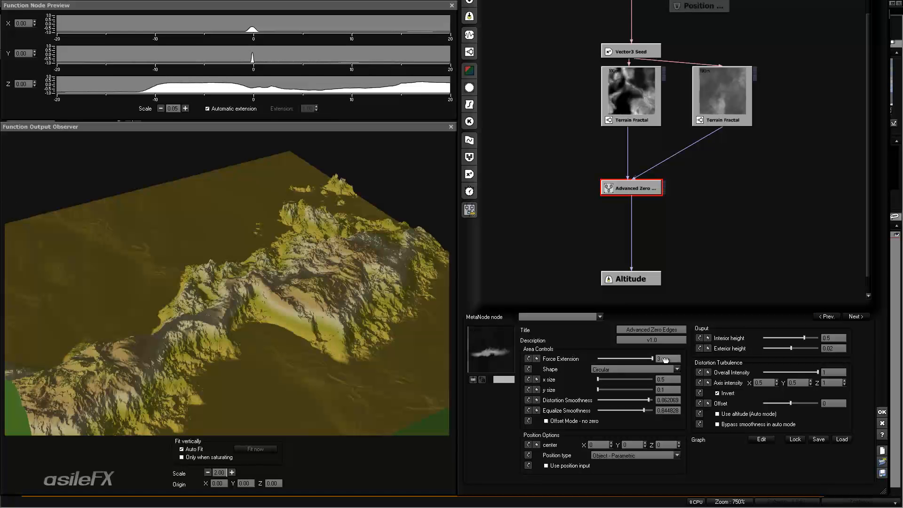
Set the Y axis intensity of the Distortion Turbulence to 1
{"action": "mouse_move", "coordinate": [271, 344]}
{"action": "left_mouse_down"}
{"action": "mouse_move", "coordinate": [336, 342]}
{"action": "mouse_move", "coordinate": [285, 343]}
{"action": "left_mouse_up"}
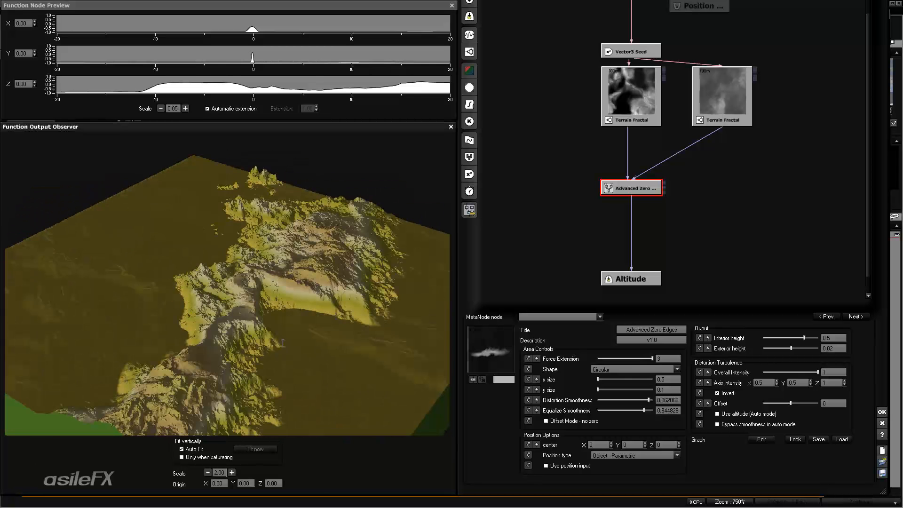
{"action": "left_click", "coordinate": [804, 382]}
{"action": "type", "text": "1"}
{"action": "key", "text": "Return"}
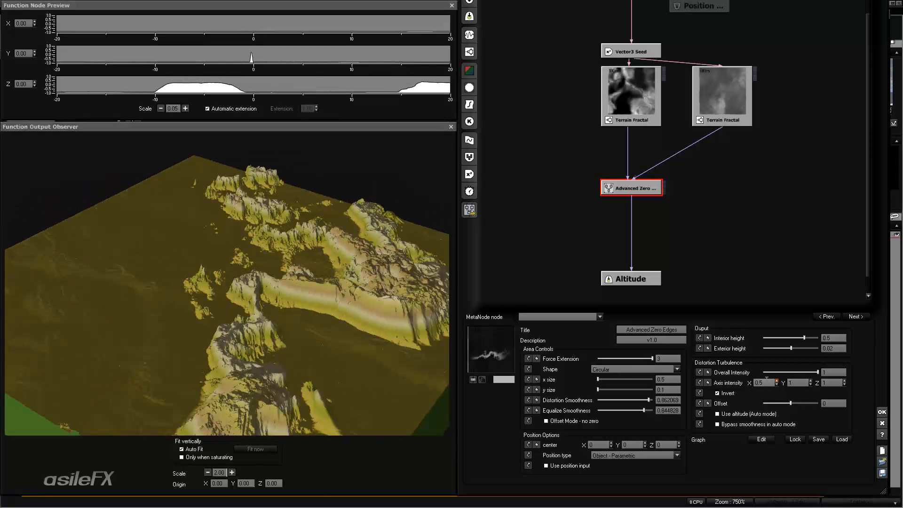
Set the Y axis intensity of the Distortion Turbulence to 0.3 and inspect the ridge at preview scale 1.00
{"action": "left_click", "coordinate": [798, 383]}
{"action": "type", "text": "0.1"}
{"action": "key", "text": "Return"}
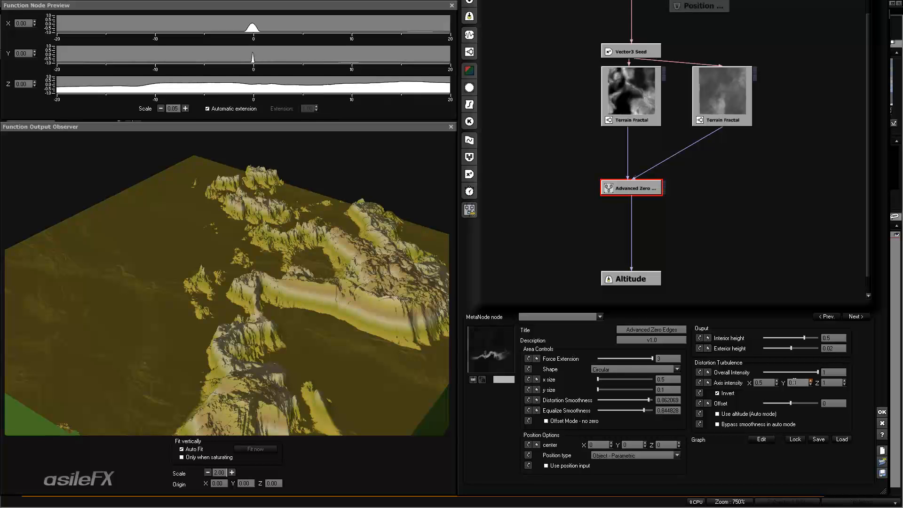
{"action": "left_click_drag", "start_coordinate": [373, 336], "coordinate": [329, 366]}
{"action": "left_click", "coordinate": [208, 473]}
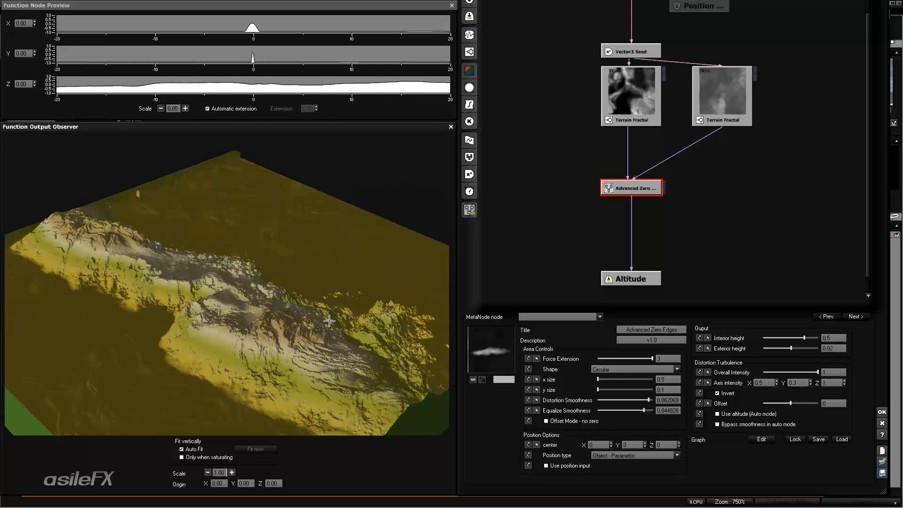
{"action": "left_click_drag", "start_coordinate": [364, 284], "coordinate": [301, 288]}
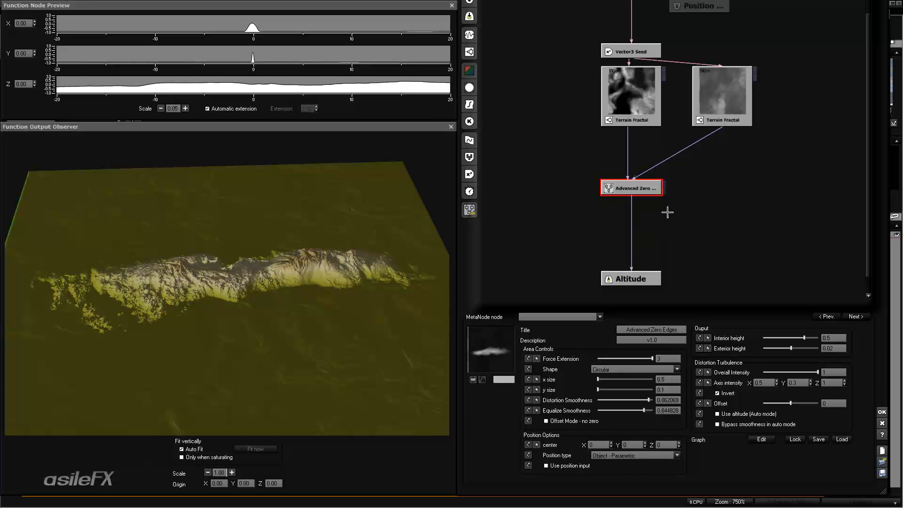
Add an External Dependency input node, review the dependencies offered for the procedural terrain, and delete the node again
{"action": "left_click", "coordinate": [684, 215]}
{"action": "right_click", "coordinate": [683, 215]}
{"action": "mouse_move", "coordinate": [719, 220]}
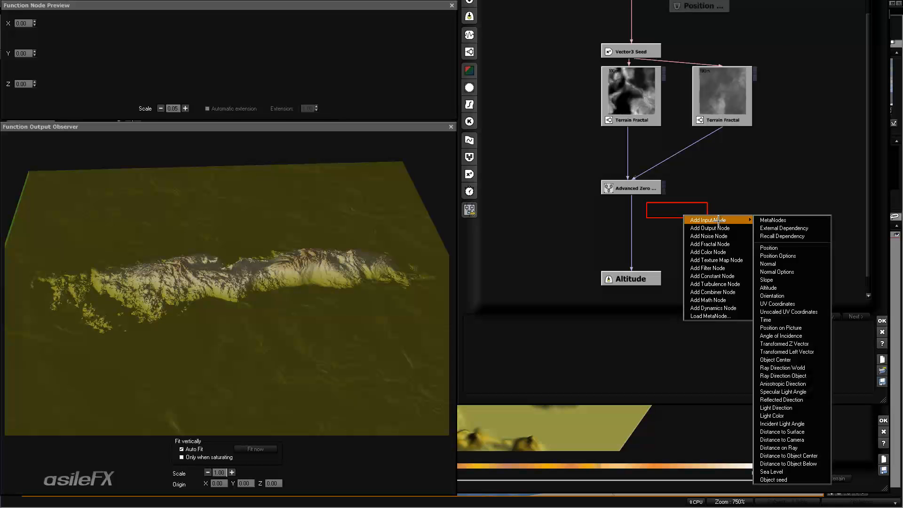
{"action": "left_click", "coordinate": [781, 228]}
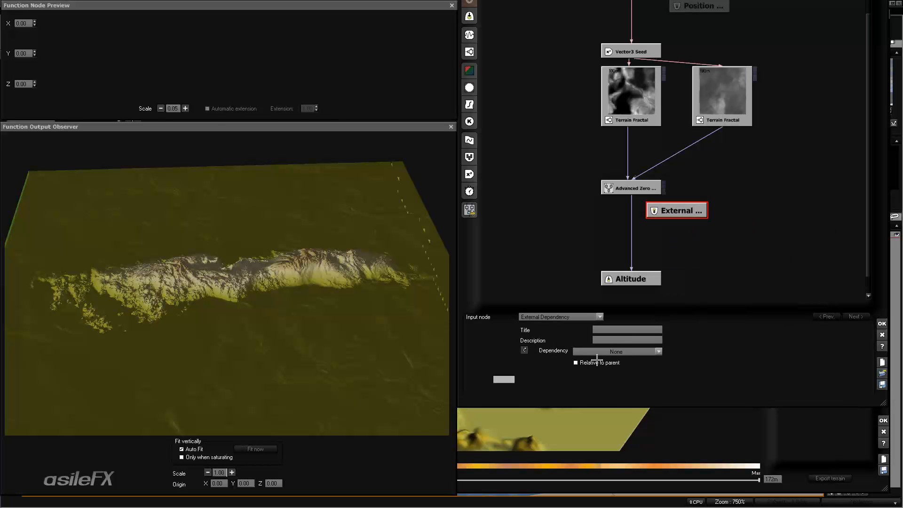
{"action": "left_click", "coordinate": [614, 352]}
{"action": "mouse_move", "coordinate": [610, 403]}
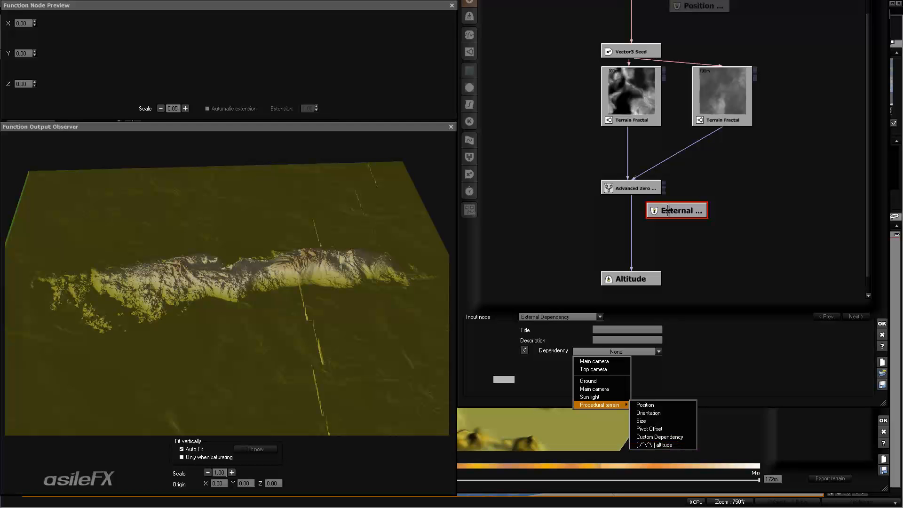
{"action": "left_click", "coordinate": [641, 188]}
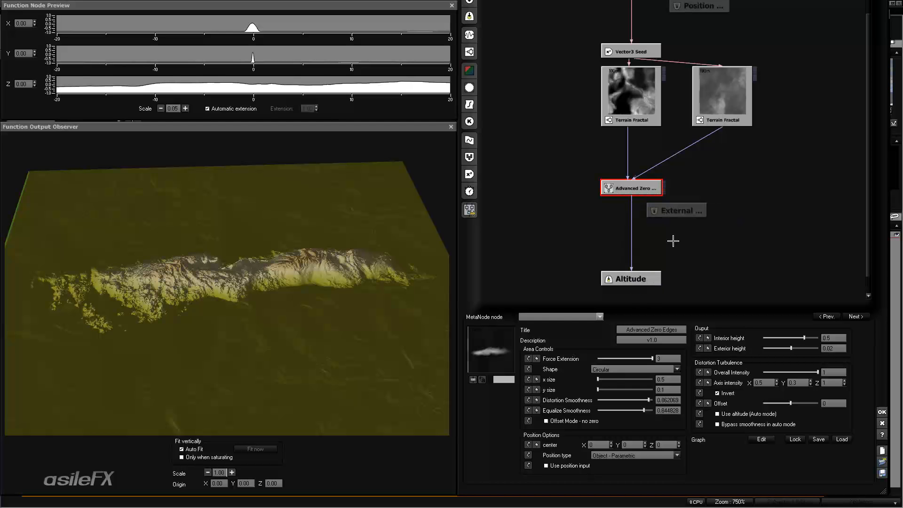
{"action": "left_click", "coordinate": [677, 215]}
{"action": "key", "text": "Delete"}
Move the Advanced Zero Edges node closer to the Altitude output and set its y size to 0.5
{"action": "left_click", "coordinate": [643, 192]}
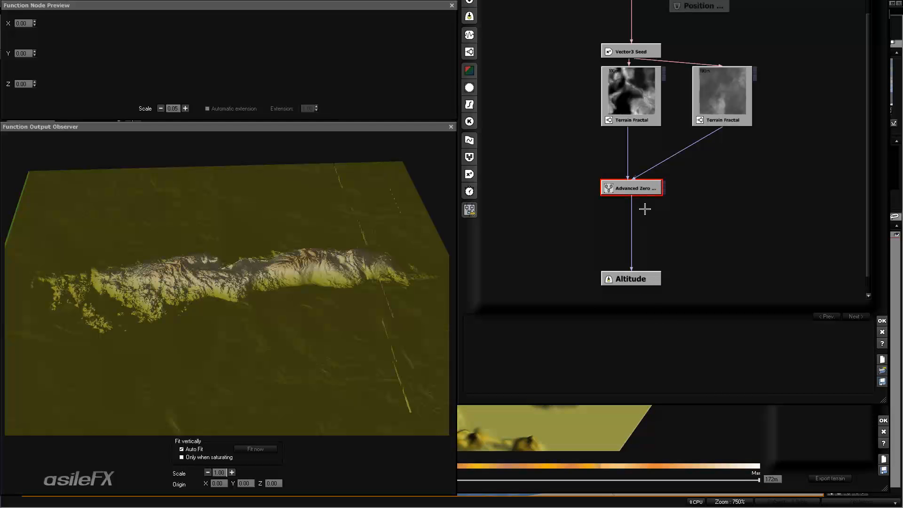
{"action": "left_click_drag", "start_coordinate": [645, 186], "coordinate": [645, 209]}
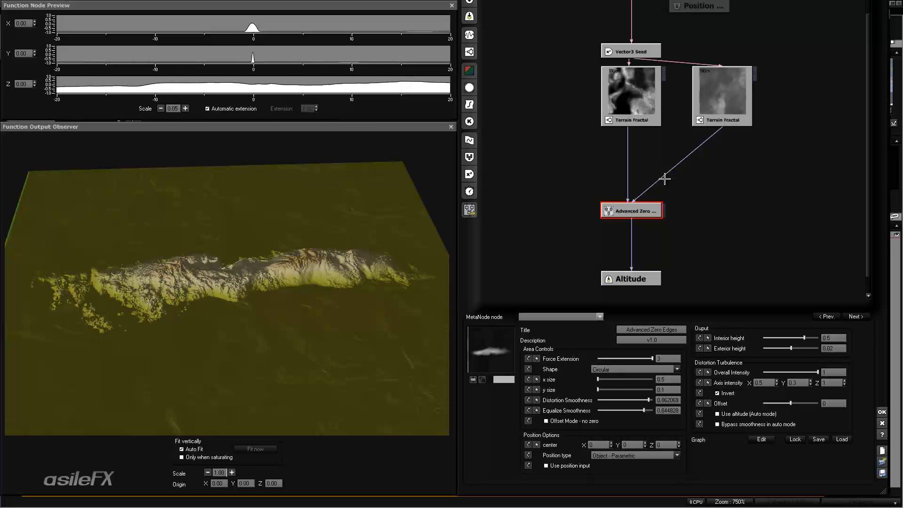
{"action": "left_click_drag", "start_coordinate": [219, 225], "coordinate": [316, 270]}
{"action": "double_click", "coordinate": [667, 390]}
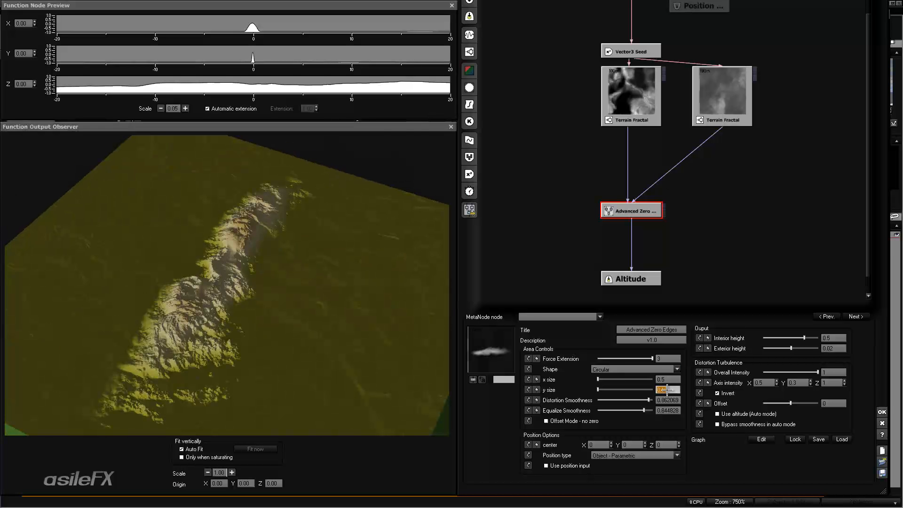
{"action": "type", "text": "0.5"}
{"action": "key", "text": "Return"}
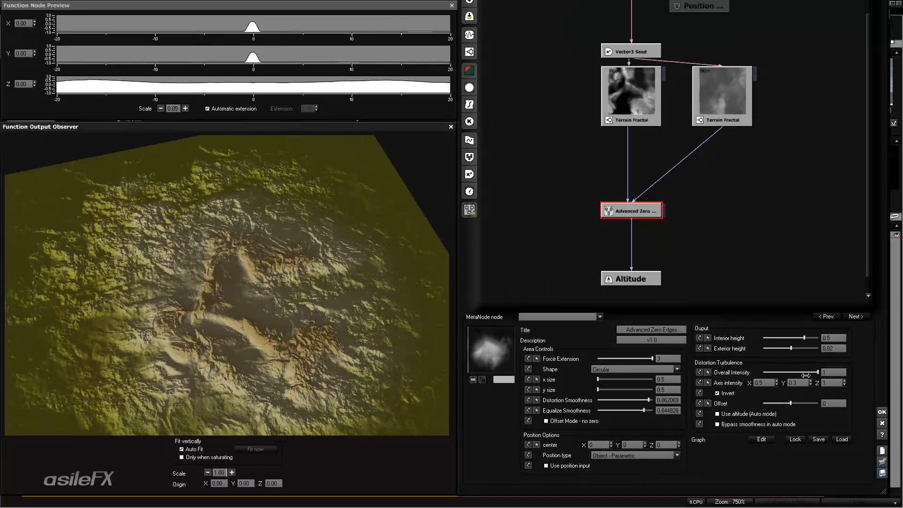
Set the X axis intensity of the Distortion Turbulence to 1
{"action": "double_click", "coordinate": [762, 383]}
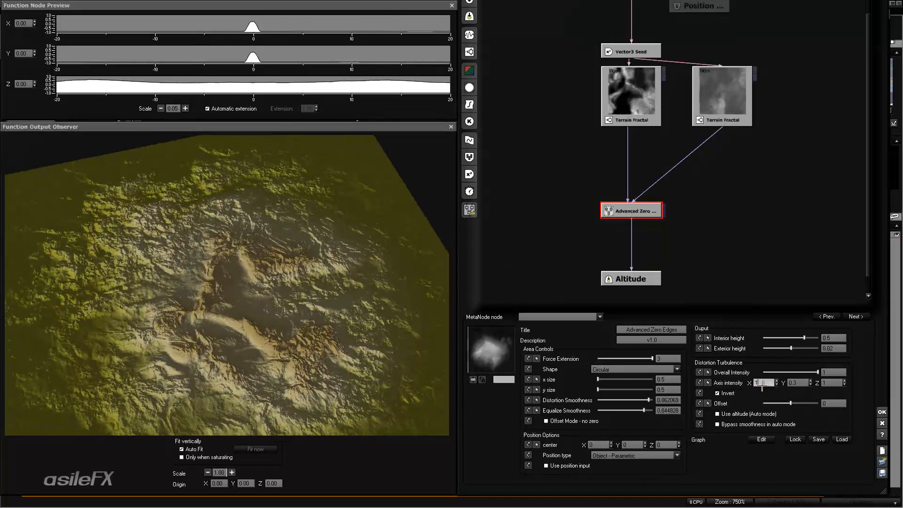
{"action": "type", "text": "1"}
{"action": "key", "text": "Return"}
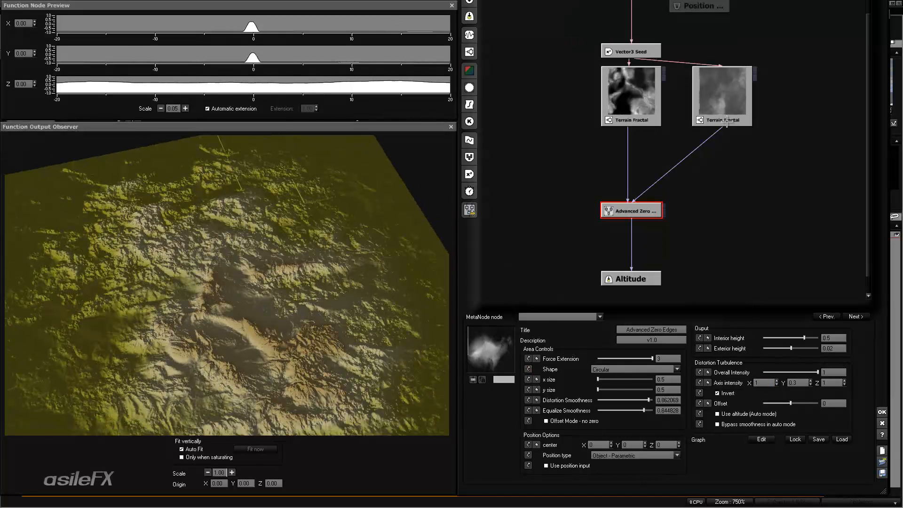
Set the distorting Billows fractal's Gain to about 1.22, Metascale to about 493.79 m and Largest feature to about 27.70 m, and inspect the terrain
{"action": "left_click", "coordinate": [727, 122]}
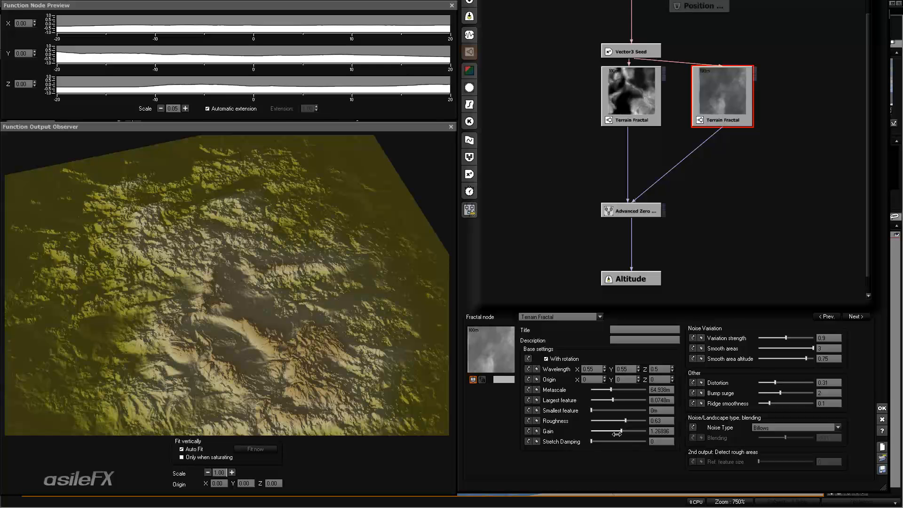
{"action": "left_click_drag", "start_coordinate": [617, 434], "coordinate": [617, 433]}
{"action": "left_click_drag", "start_coordinate": [613, 400], "coordinate": [627, 389]}
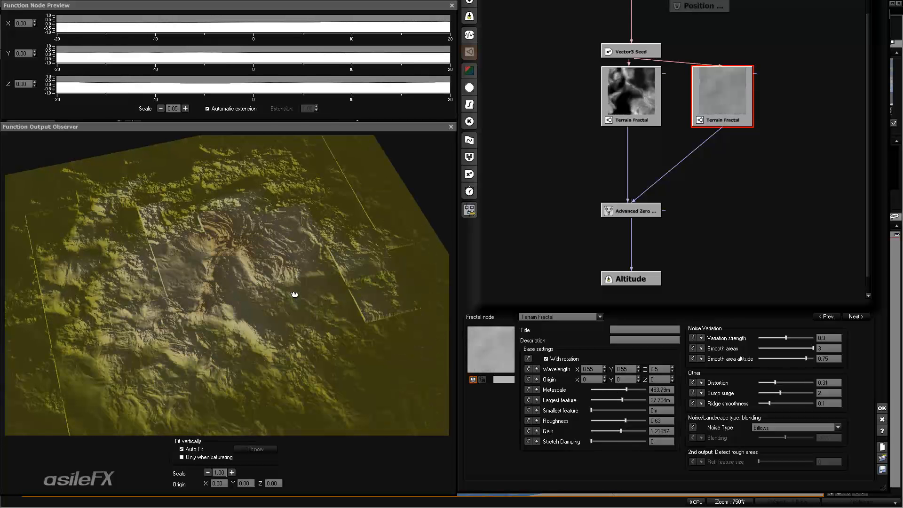
{"action": "left_click_drag", "start_coordinate": [295, 295], "coordinate": [322, 332]}
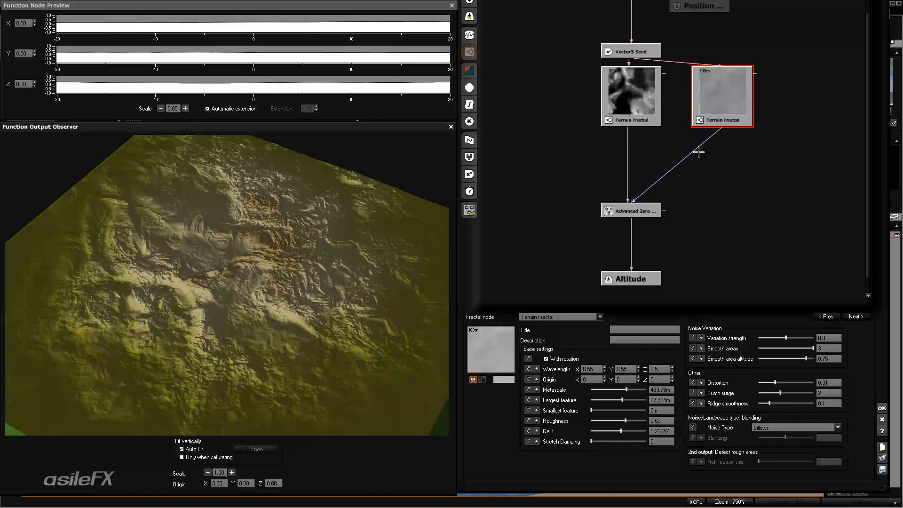
Inspect the terrain and extract the Advanced Zero Edges node's Force Extension parameter into a connected Constant Number node
{"action": "left_click", "coordinate": [636, 213]}
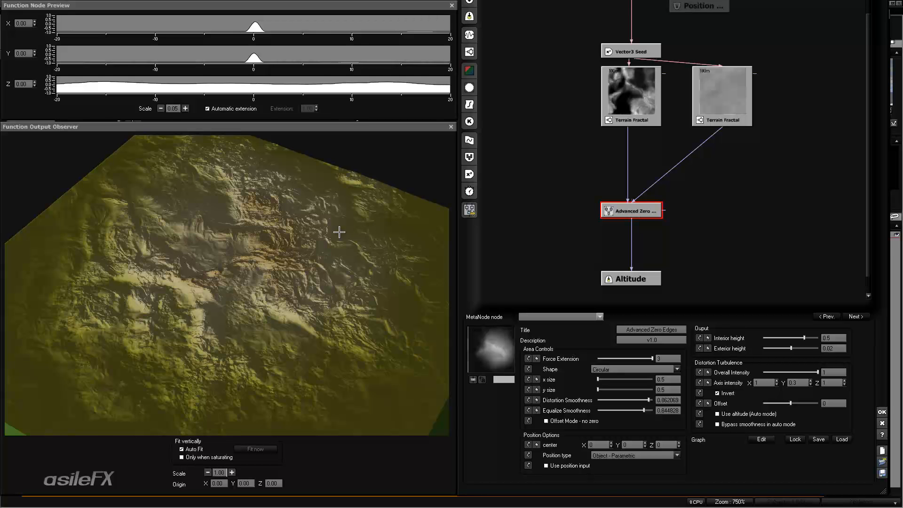
{"action": "left_click_drag", "start_coordinate": [355, 239], "coordinate": [338, 234]}
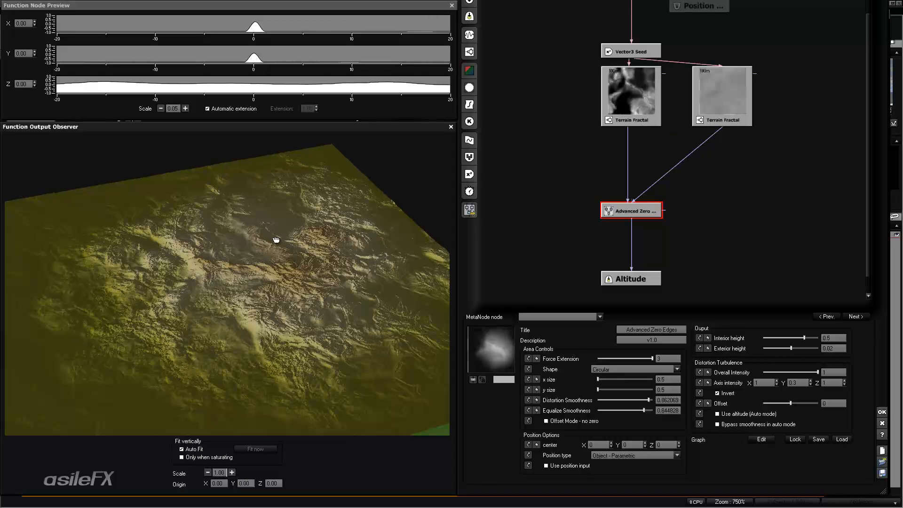
{"action": "left_click_drag", "start_coordinate": [273, 241], "coordinate": [224, 238]}
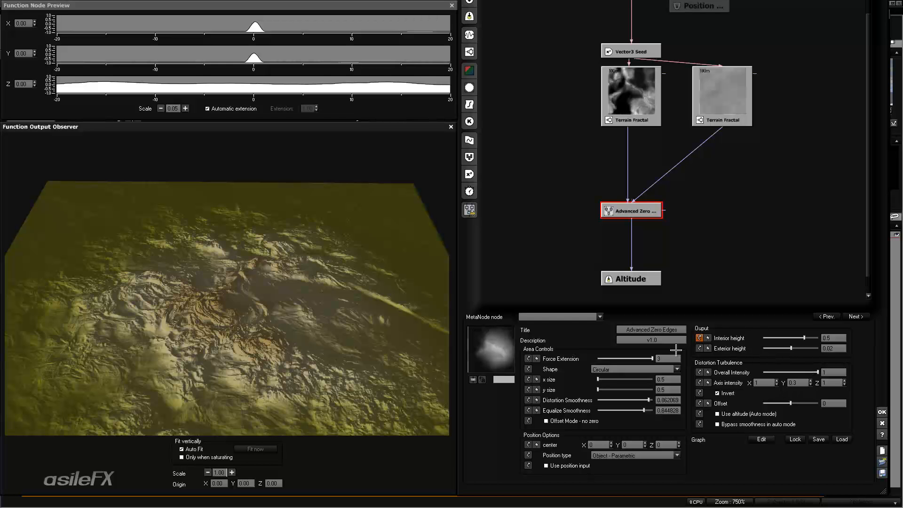
{"action": "left_click", "coordinate": [536, 359]}
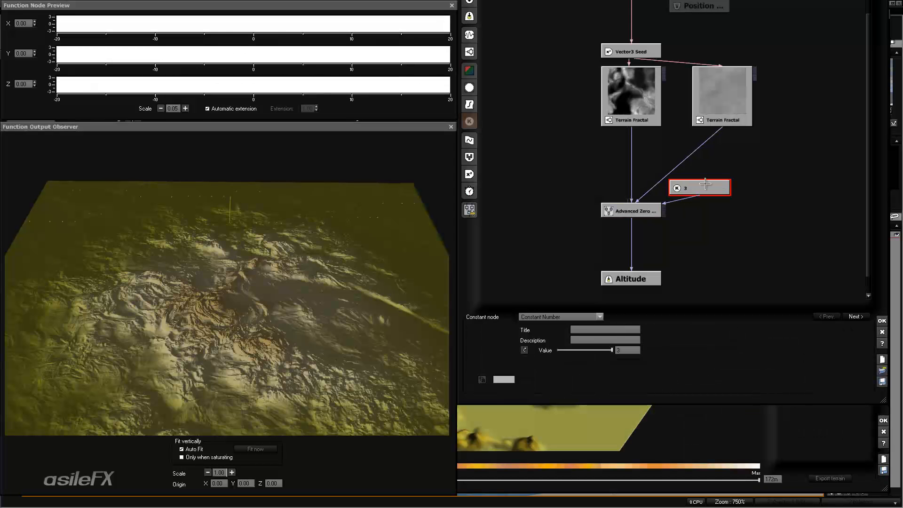
Replace the Force Extension constant with a Terrain Fractal and set its Metascale to about 73.78 m and Largest feature to about 270.52 m
{"action": "left_click_drag", "start_coordinate": [706, 184], "coordinate": [751, 161]}
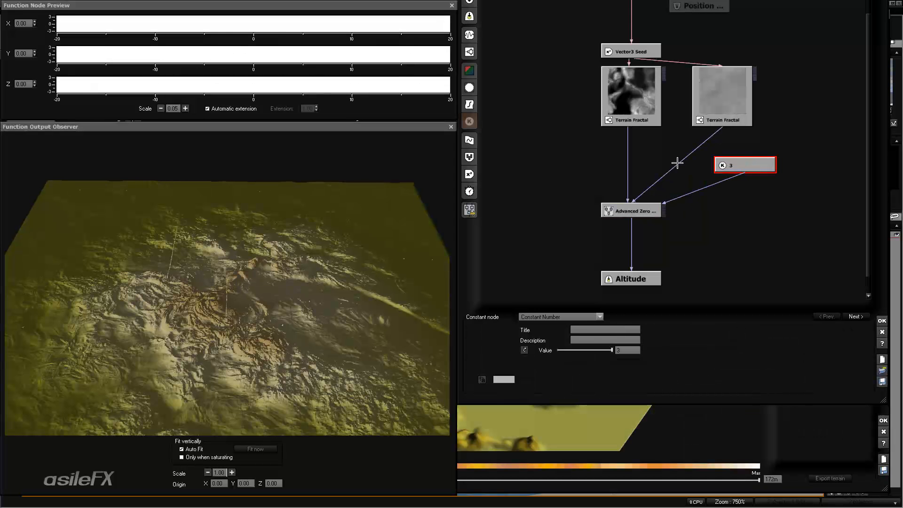
{"action": "left_click", "coordinate": [469, 52]}
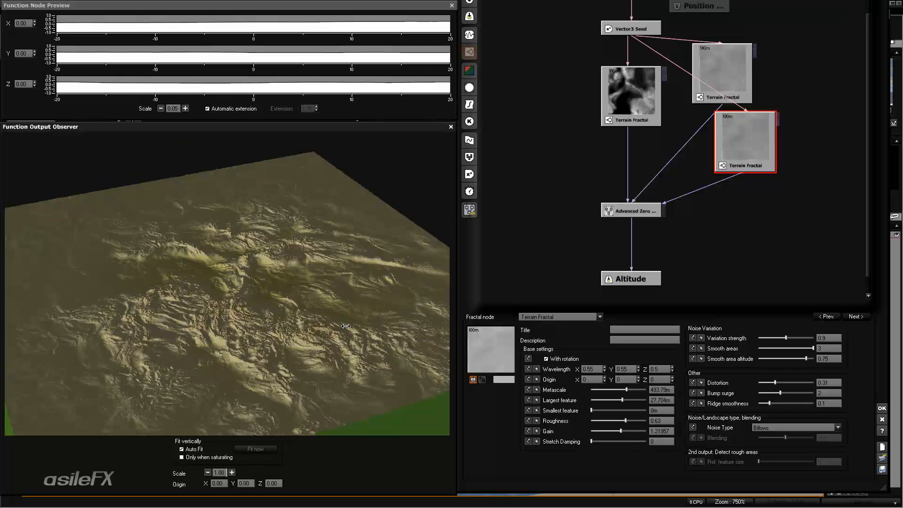
{"action": "mouse_move", "coordinate": [631, 393]}
{"action": "left_mouse_down"}
{"action": "mouse_move", "coordinate": [610, 400]}
{"action": "mouse_move", "coordinate": [643, 401]}
{"action": "left_mouse_up"}
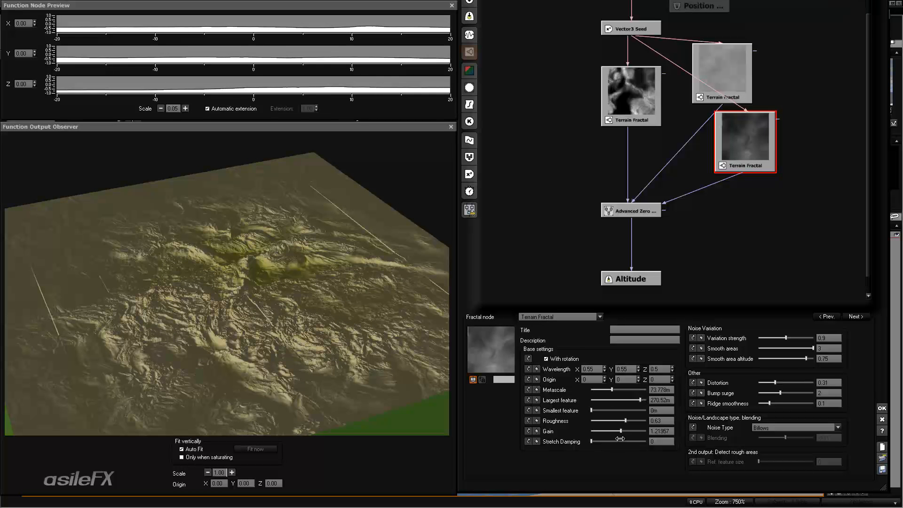
Try Gain values of 10 and 0.1 on the Force Extension fractal and inspect the terrain
{"action": "left_click_drag", "start_coordinate": [622, 432], "coordinate": [644, 432]}
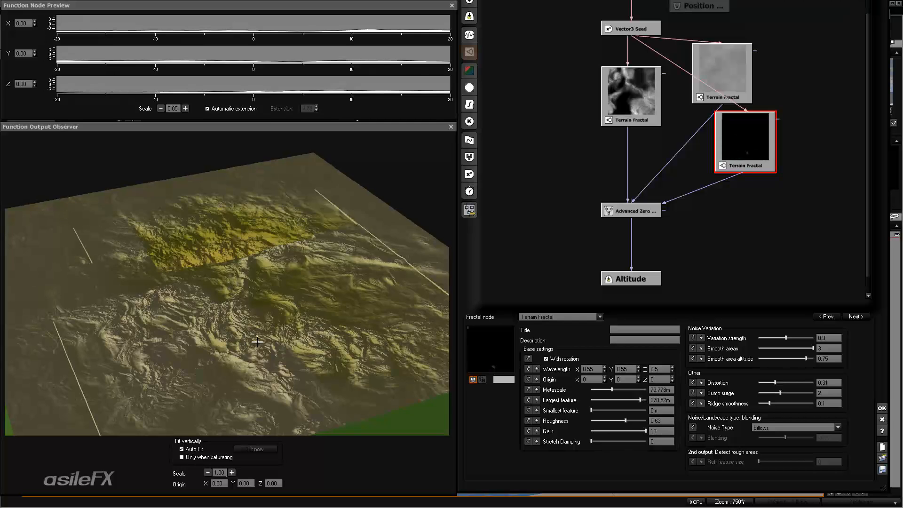
{"action": "left_click_drag", "start_coordinate": [347, 313], "coordinate": [255, 310]}
{"action": "left_click_drag", "start_coordinate": [330, 333], "coordinate": [308, 325]}
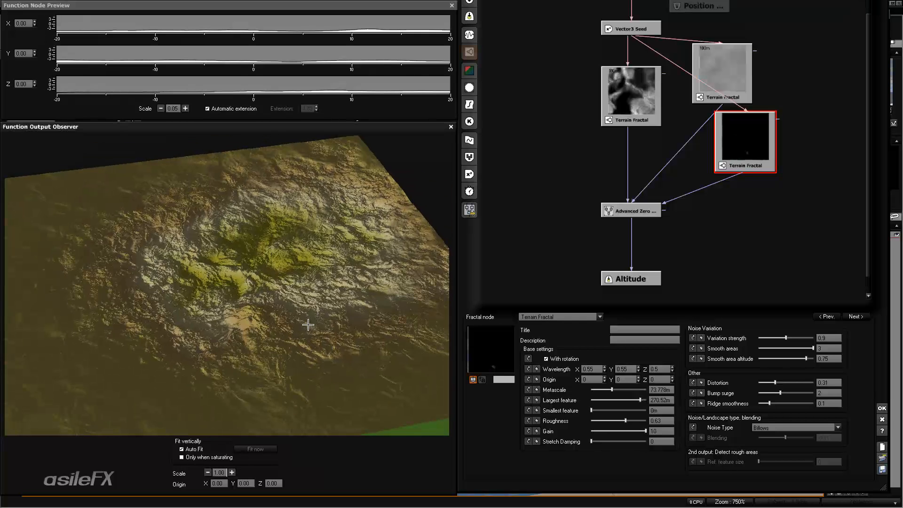
{"action": "left_click_drag", "start_coordinate": [635, 433], "coordinate": [582, 432]}
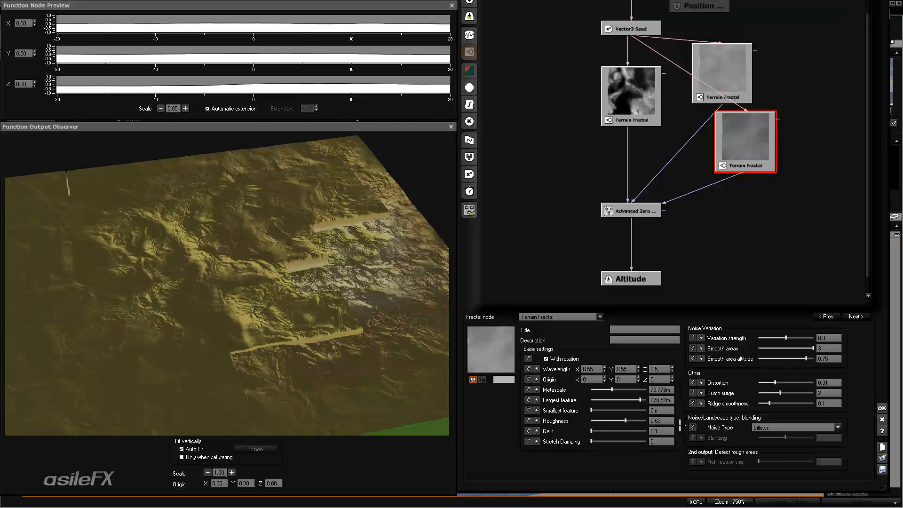
Change the Force Extension fractal's noise type to Ridges and set its Gain to about 1.13
{"action": "left_click", "coordinate": [776, 427]}
{"action": "left_click", "coordinate": [777, 441]}
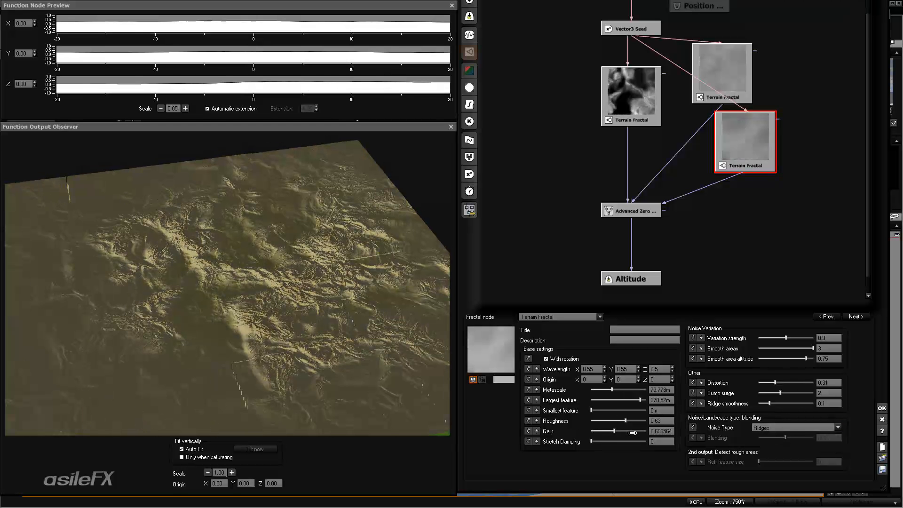
{"action": "left_click_drag", "start_coordinate": [592, 431], "coordinate": [630, 432]}
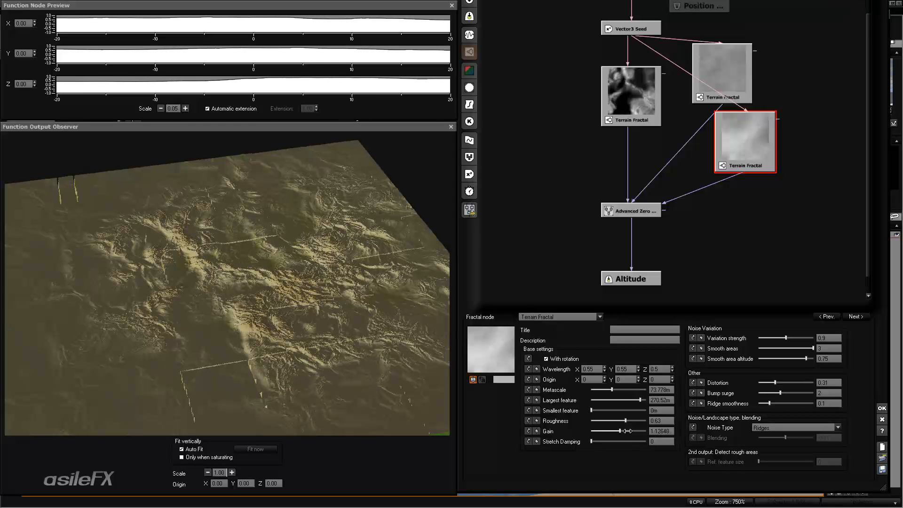
Set the Ridges fractal's Origin to X 654564 and Z 545
{"action": "type", "text": "654564"}
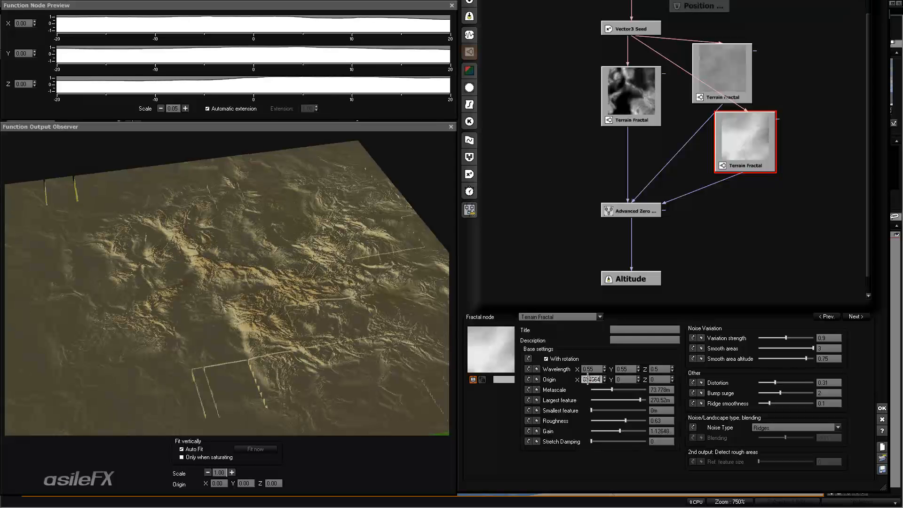
{"action": "key", "text": "Return"}
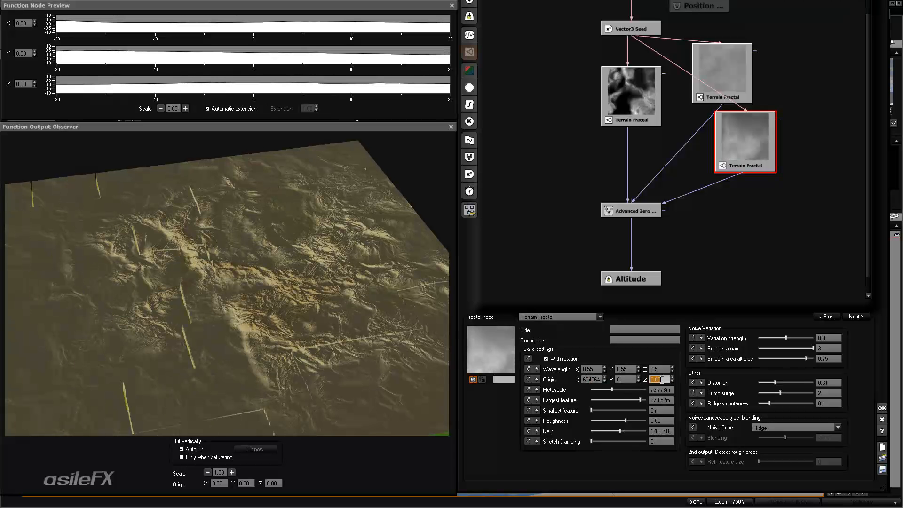
{"action": "left_click", "coordinate": [660, 380]}
{"action": "type", "text": "545"}
{"action": "key", "text": "Return"}
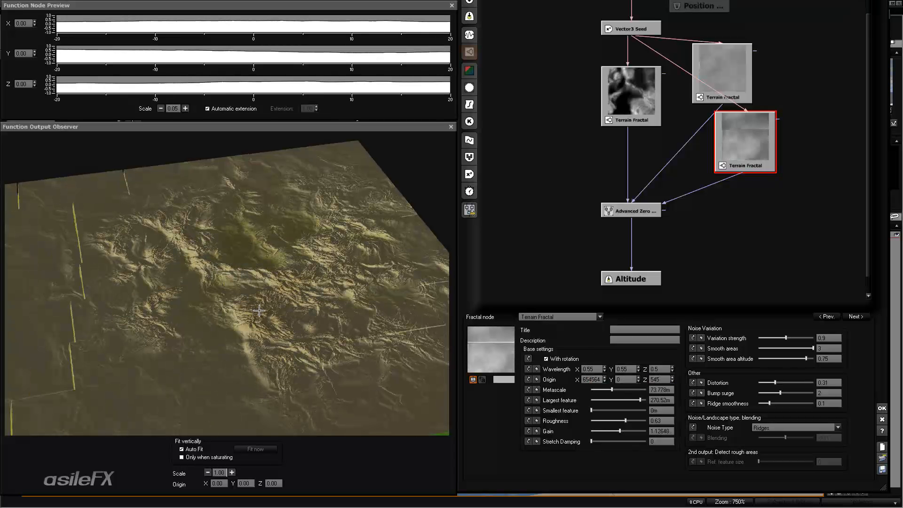
Inspect the terrain from several angles and set the Ridges fractal's Smooth area altitude to about -0.957
{"action": "left_click_drag", "start_coordinate": [307, 270], "coordinate": [222, 278]}
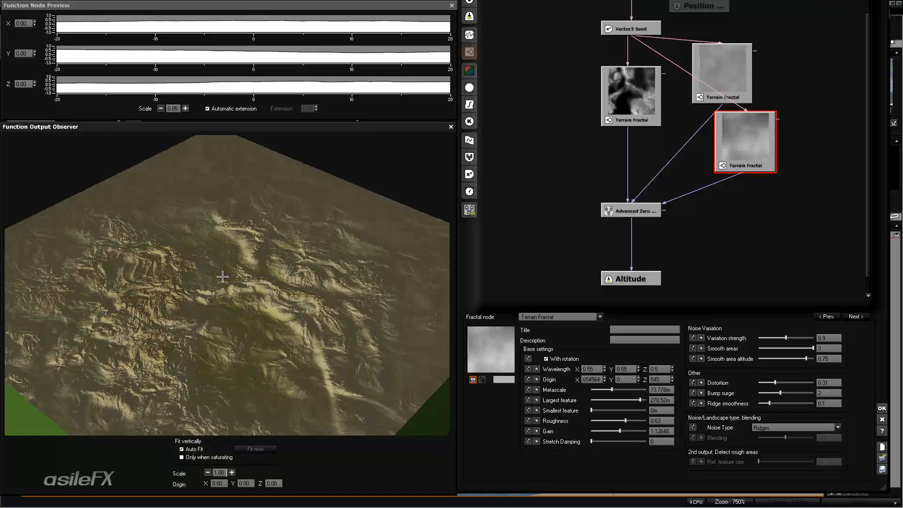
{"action": "left_click_drag", "start_coordinate": [304, 339], "coordinate": [268, 369]}
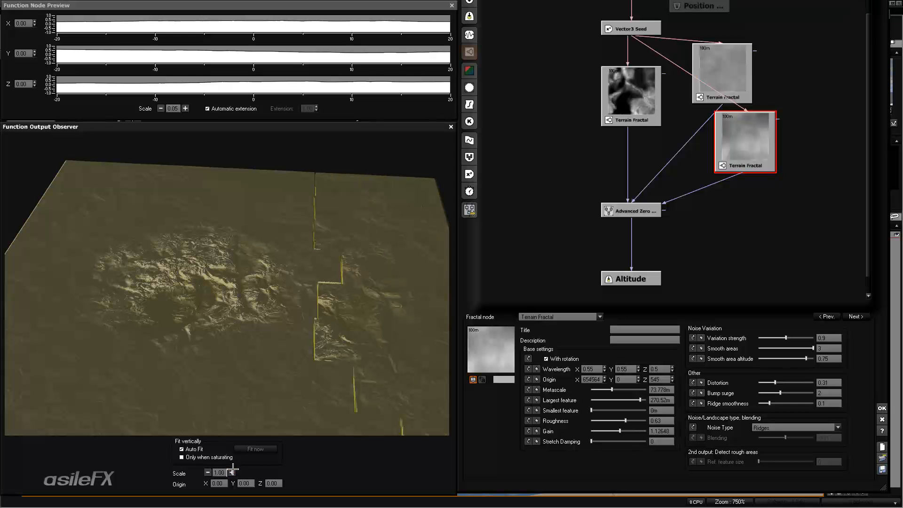
{"action": "left_click_drag", "start_coordinate": [244, 301], "coordinate": [367, 347]}
{"action": "left_click_drag", "start_coordinate": [387, 395], "coordinate": [393, 391]}
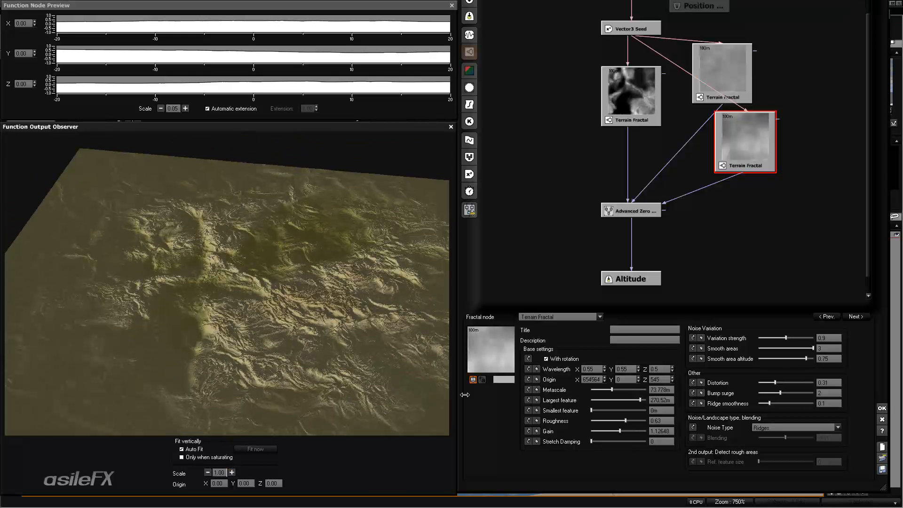
{"action": "left_click_drag", "start_coordinate": [808, 360], "coordinate": [763, 359]}
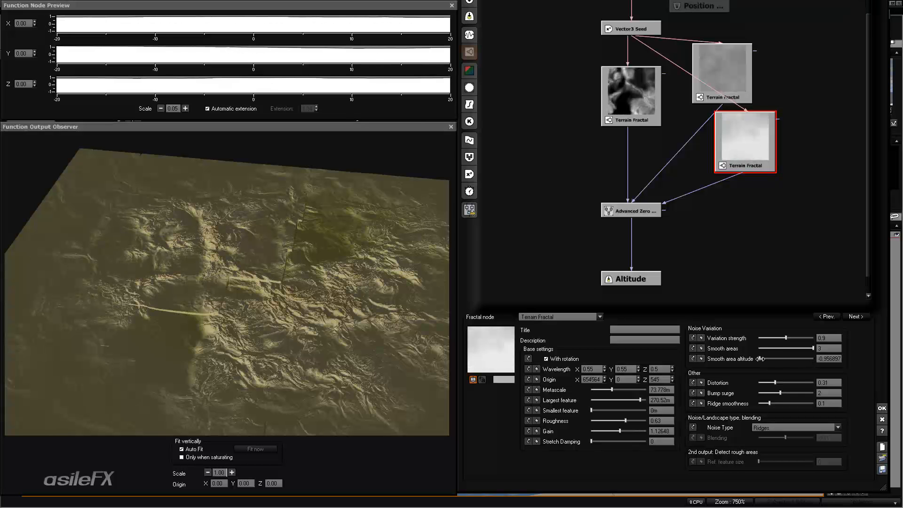
Disconnect the Ridges fractal from the Advanced Zero Edges node's Force Extension and move the fractal farther away
{"action": "left_click", "coordinate": [692, 192]}
{"action": "key", "text": "Delete"}
{"action": "left_click", "coordinate": [636, 211]}
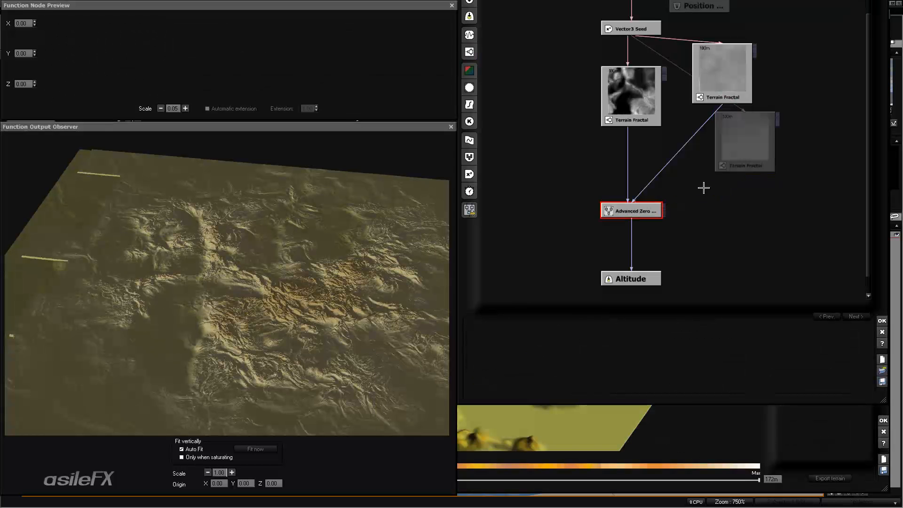
{"action": "left_click_drag", "start_coordinate": [765, 144], "coordinate": [790, 166]}
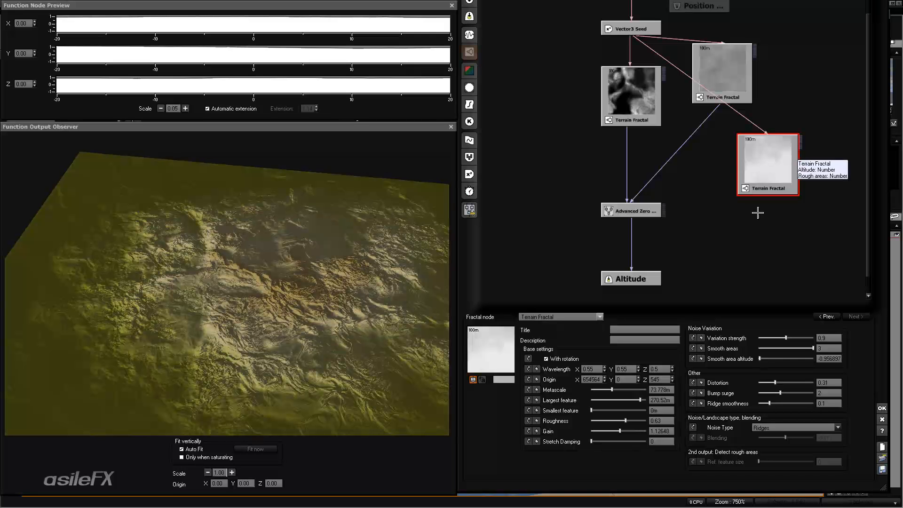
Move the Advanced Zero Edges node down, extract its Overall Intensity parameter and feed it from the Ridges fractal instead of the constant
{"action": "left_click", "coordinate": [651, 210]}
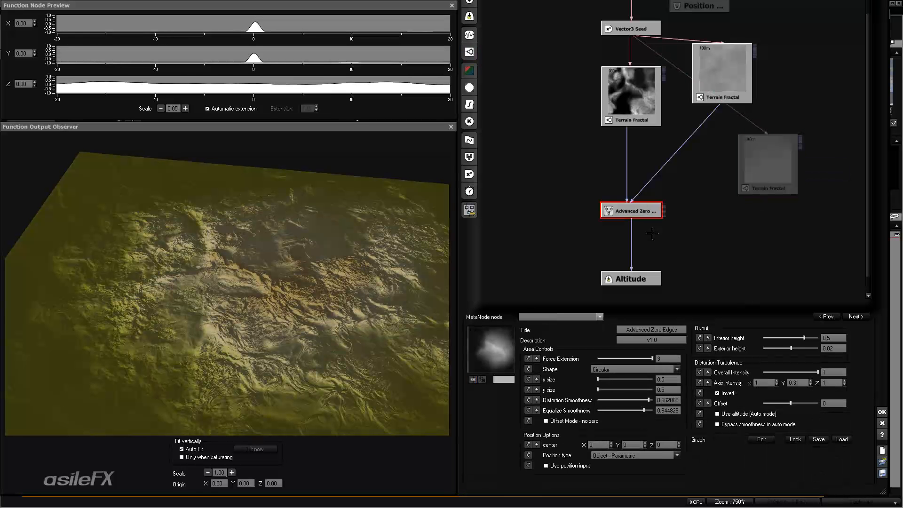
{"action": "left_click_drag", "start_coordinate": [630, 214], "coordinate": [634, 232]}
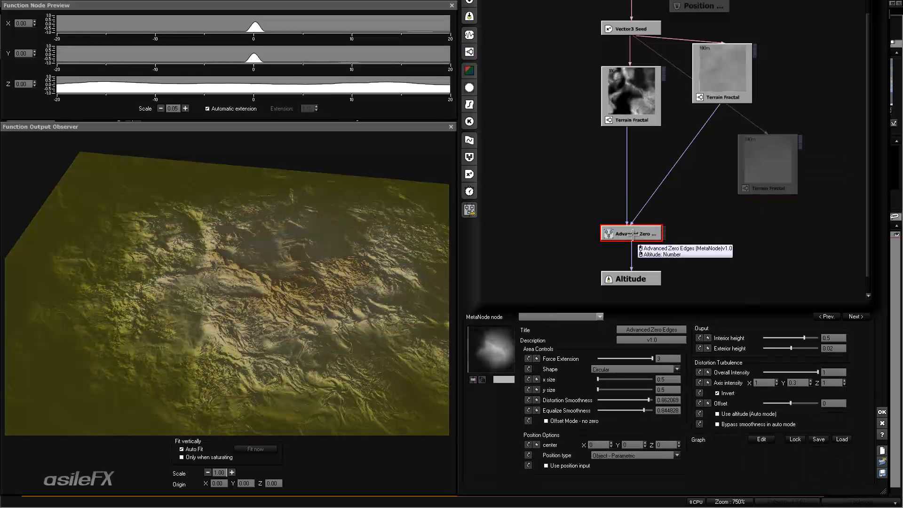
{"action": "left_click", "coordinate": [708, 372]}
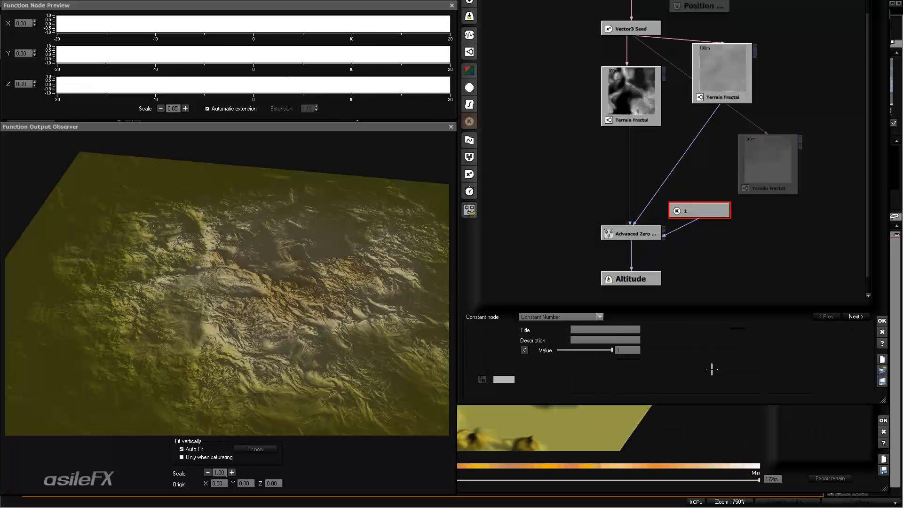
{"action": "left_click_drag", "start_coordinate": [700, 218], "coordinate": [768, 193]}
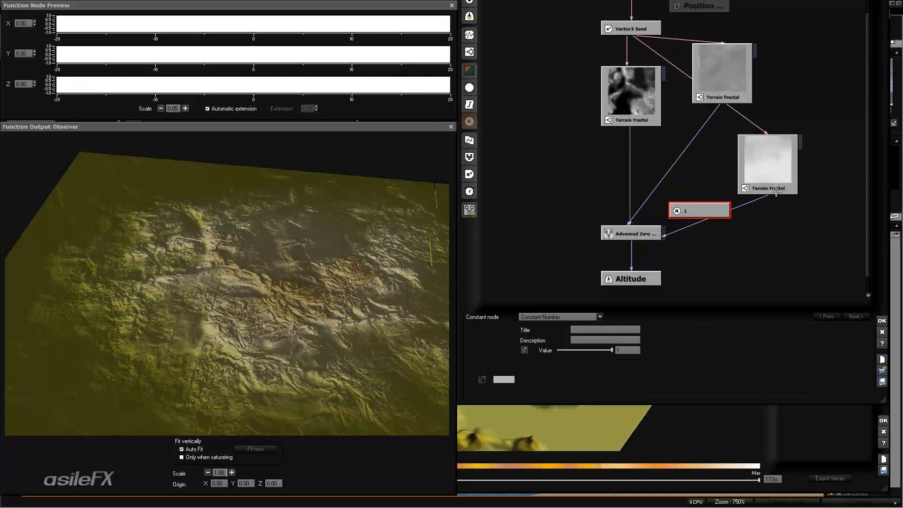
Set the Ridges fractal's Gain to about 0.45, Largest feature to about 19.23 m and Distortion to about 0.82, and inspect the terrain
{"action": "left_click", "coordinate": [770, 153]}
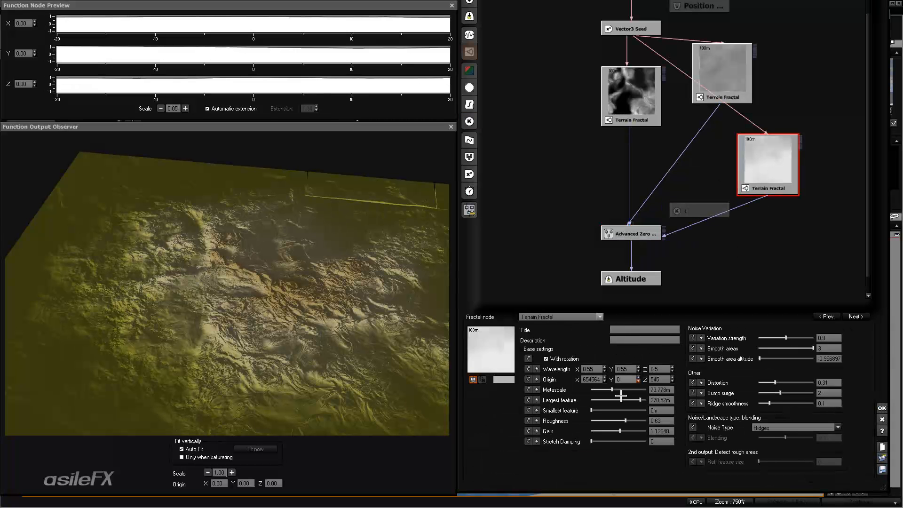
{"action": "left_click_drag", "start_coordinate": [621, 397], "coordinate": [611, 400]}
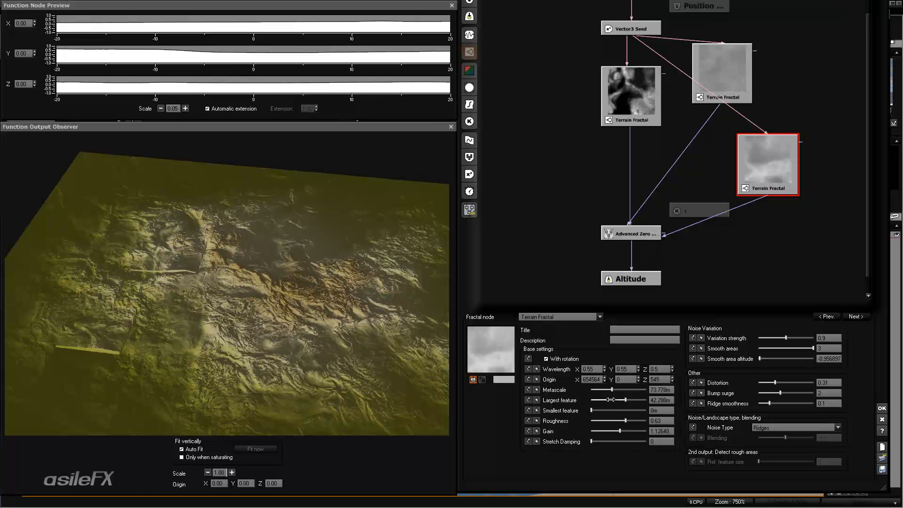
{"action": "left_click_drag", "start_coordinate": [633, 431], "coordinate": [623, 431]}
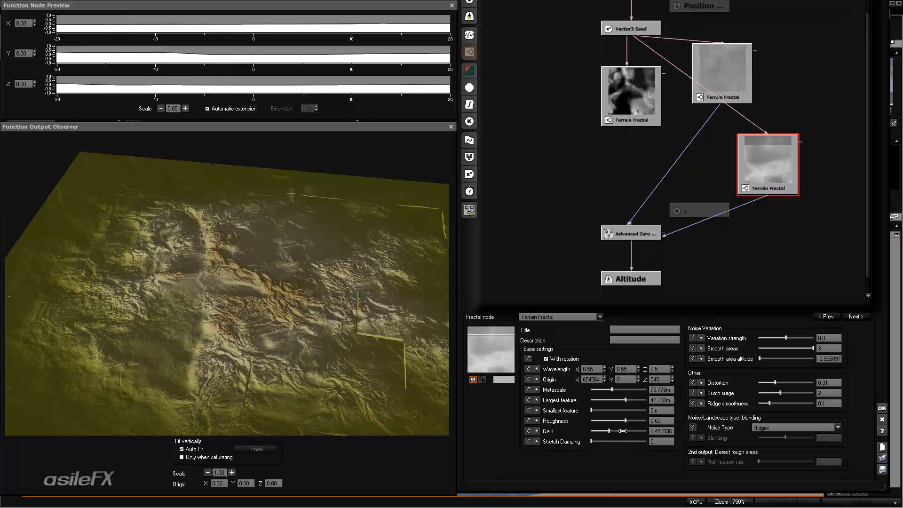
{"action": "left_click_drag", "start_coordinate": [282, 325], "coordinate": [388, 329]}
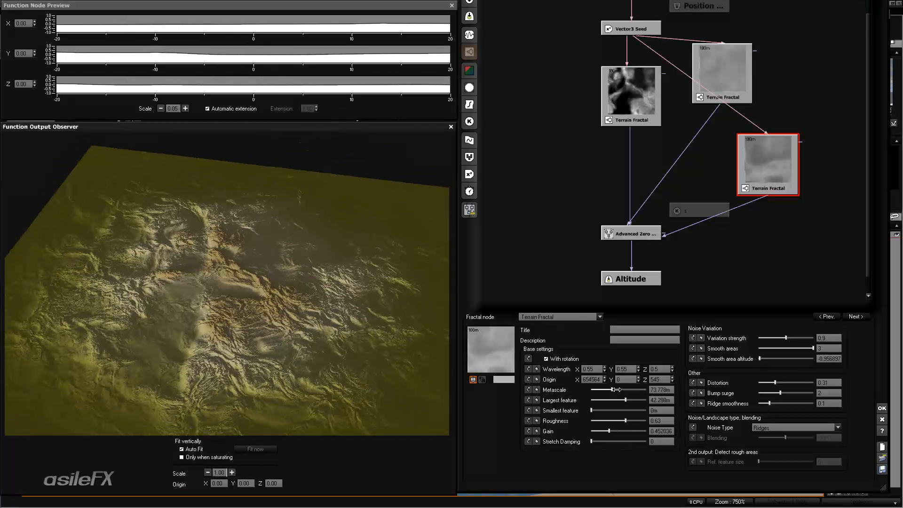
{"action": "left_click_drag", "start_coordinate": [628, 400], "coordinate": [619, 400]}
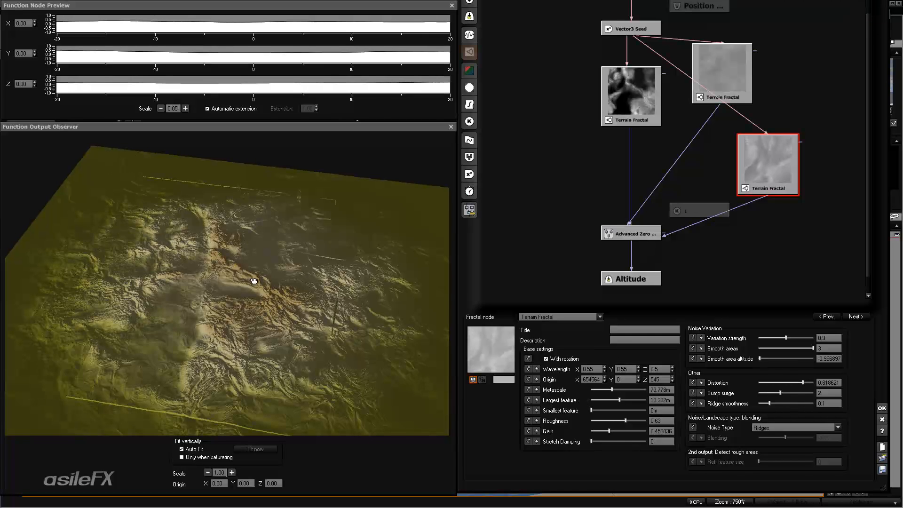
{"action": "left_click_drag", "start_coordinate": [324, 307], "coordinate": [281, 284]}
{"action": "left_click_drag", "start_coordinate": [411, 299], "coordinate": [318, 292]}
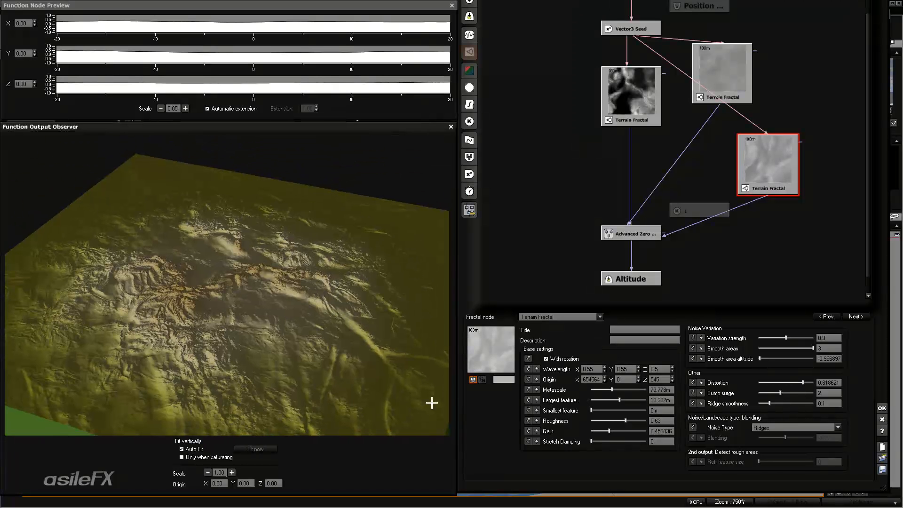
Disconnect the Ridges fractal from the Overall Intensity input and delete the unused constant node
{"action": "key", "text": "Delete"}
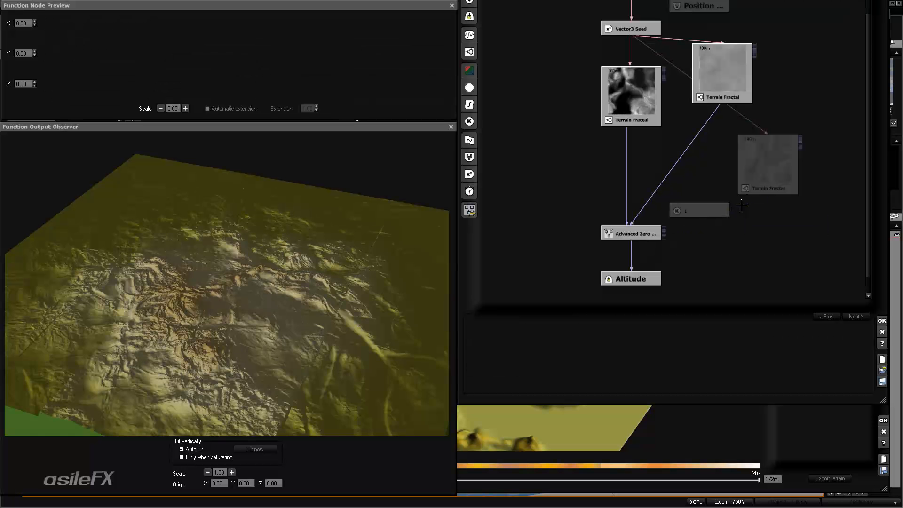
{"action": "left_click_drag", "start_coordinate": [373, 281], "coordinate": [322, 282]}
{"action": "left_click", "coordinate": [701, 210]}
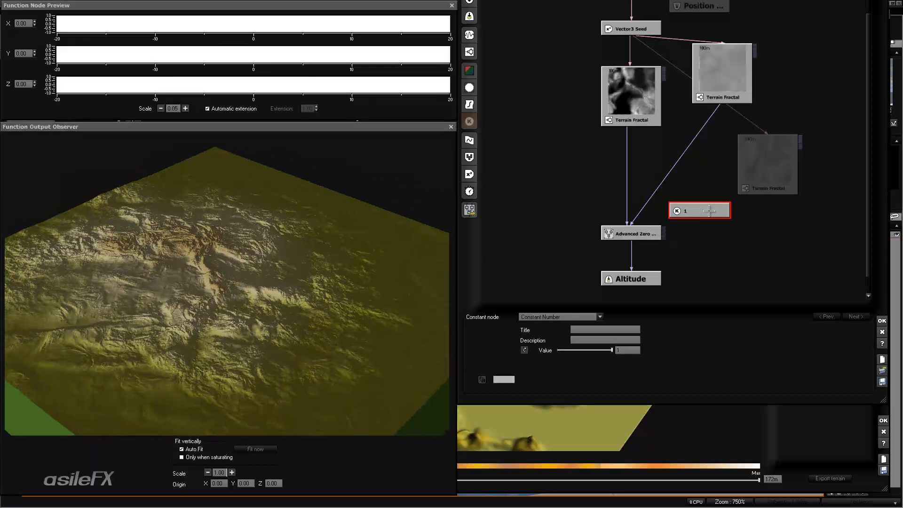
{"action": "key", "text": "Delete"}
Move the disconnected Ridges fractal nearer to the Advanced Zero Edges node and inspect the terrain
{"action": "left_click_drag", "start_coordinate": [778, 160], "coordinate": [732, 206]}
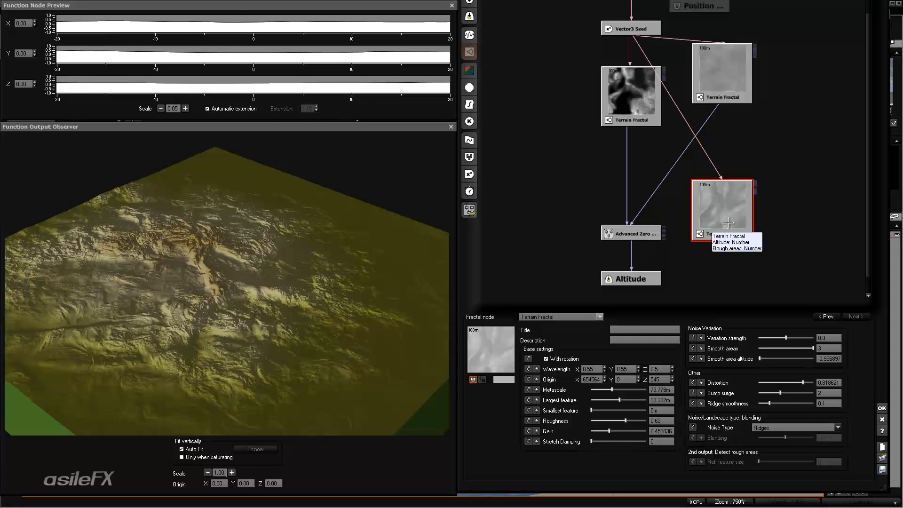
{"action": "left_click_drag", "start_coordinate": [732, 214], "coordinate": [740, 179]}
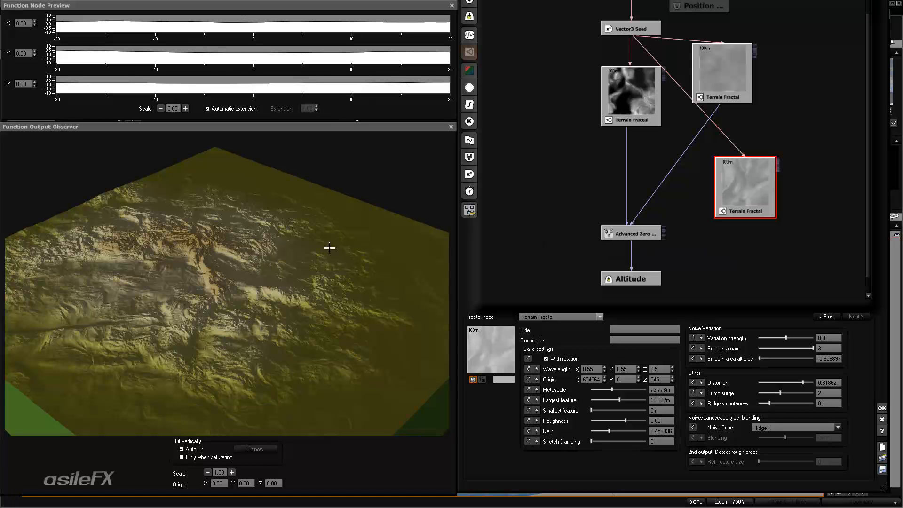
{"action": "left_click_drag", "start_coordinate": [342, 256], "coordinate": [315, 252]}
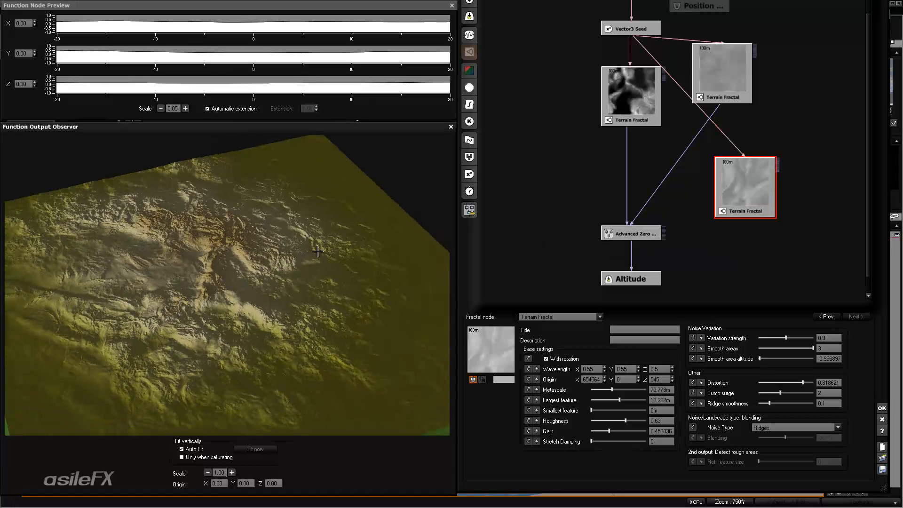
Move the Advanced Zero Edges node directly above the Altitude output and set its y size to 0.2
{"action": "left_click", "coordinate": [653, 234]}
{"action": "left_click_drag", "start_coordinate": [653, 234], "coordinate": [652, 251]}
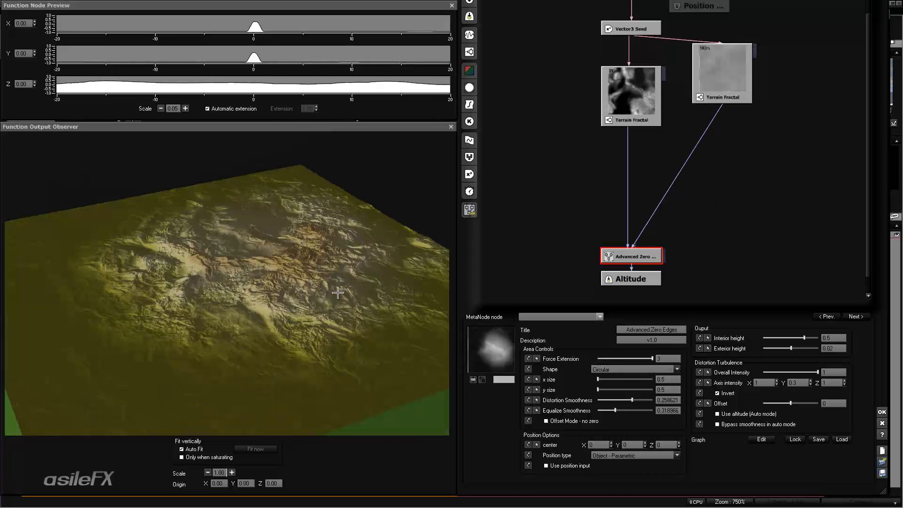
{"action": "left_click_drag", "start_coordinate": [338, 293], "coordinate": [251, 249]}
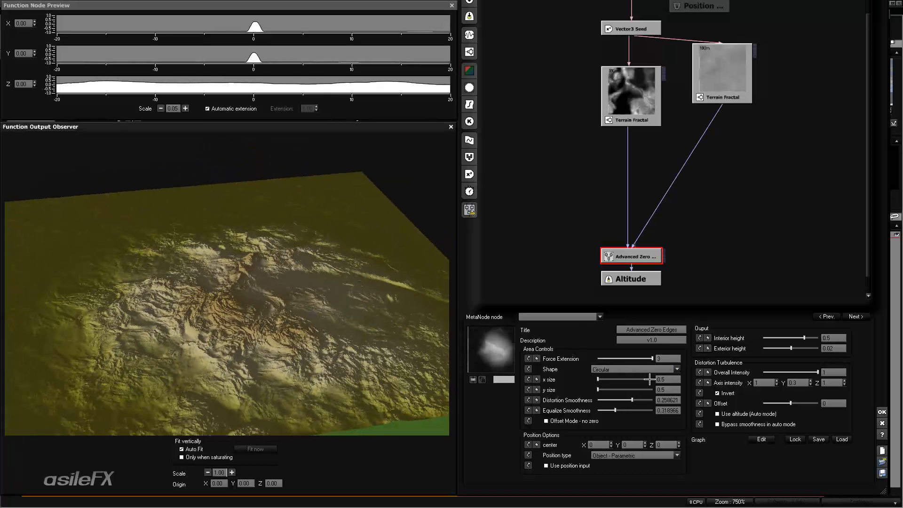
{"action": "left_click", "coordinate": [661, 389]}
{"action": "key", "text": "Return"}
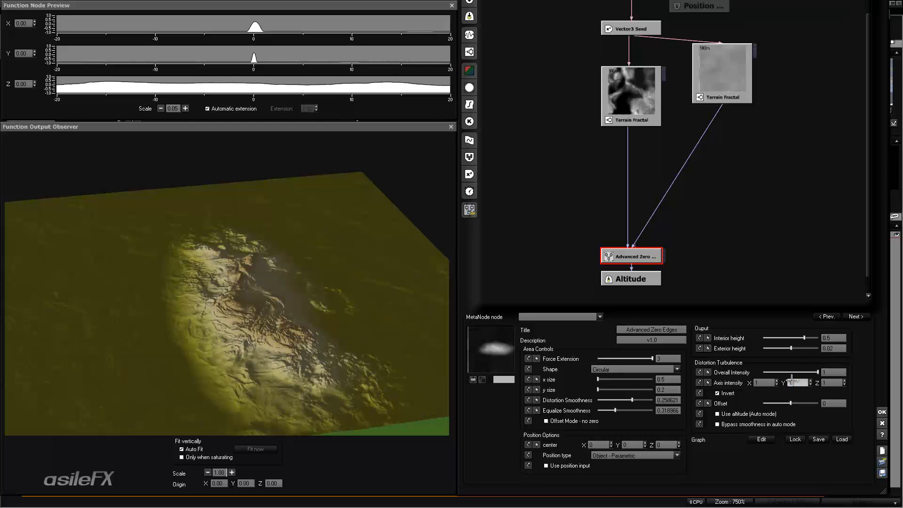
Set the Distortion Turbulence Y axis intensity to 1 and inspect the terrain from another angle
{"action": "key", "text": "Return"}
{"action": "left_click_drag", "start_coordinate": [162, 240], "coordinate": [174, 281]}
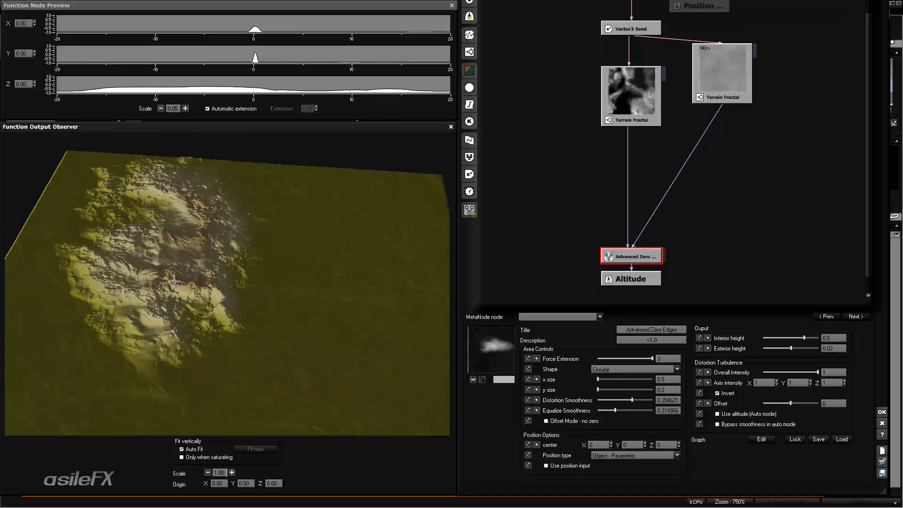
Try offsetting the Advanced Zero Edges center to X 0.2 and Y 0.2
{"action": "left_click", "coordinate": [604, 444]}
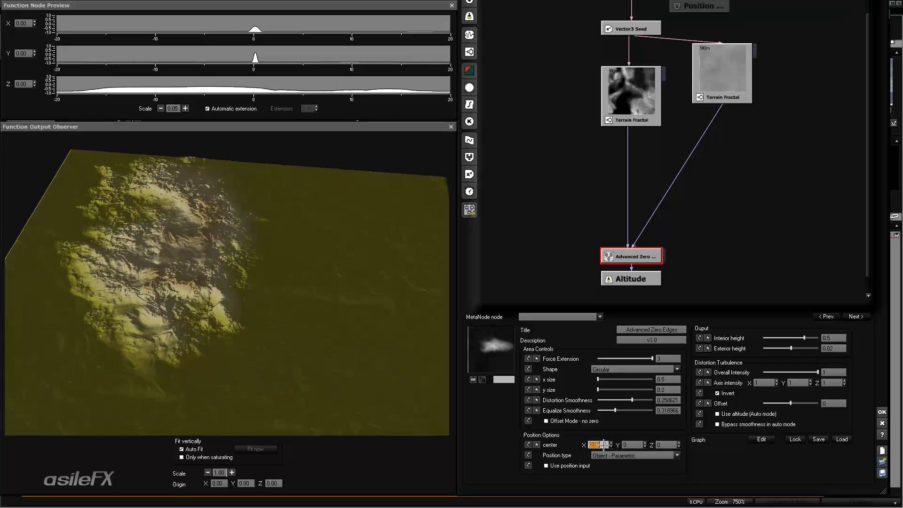
{"action": "key", "text": "Return"}
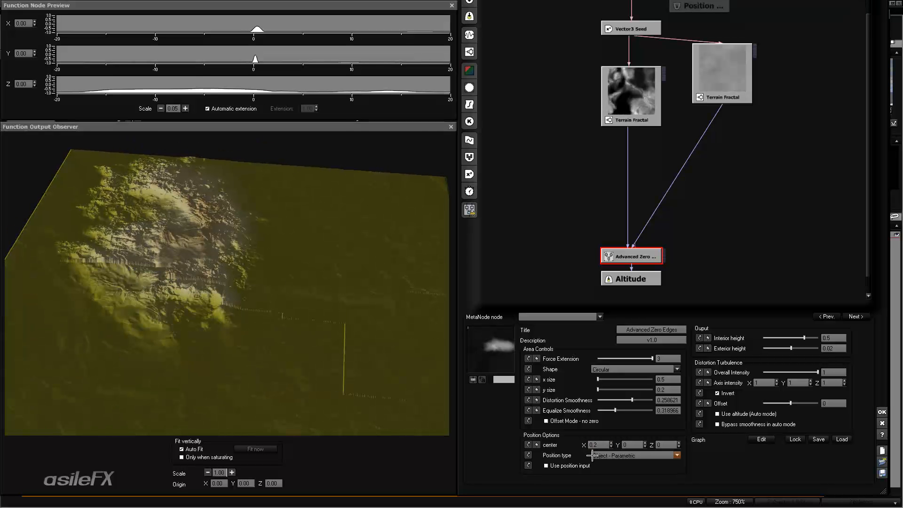
{"action": "left_click", "coordinate": [634, 445]}
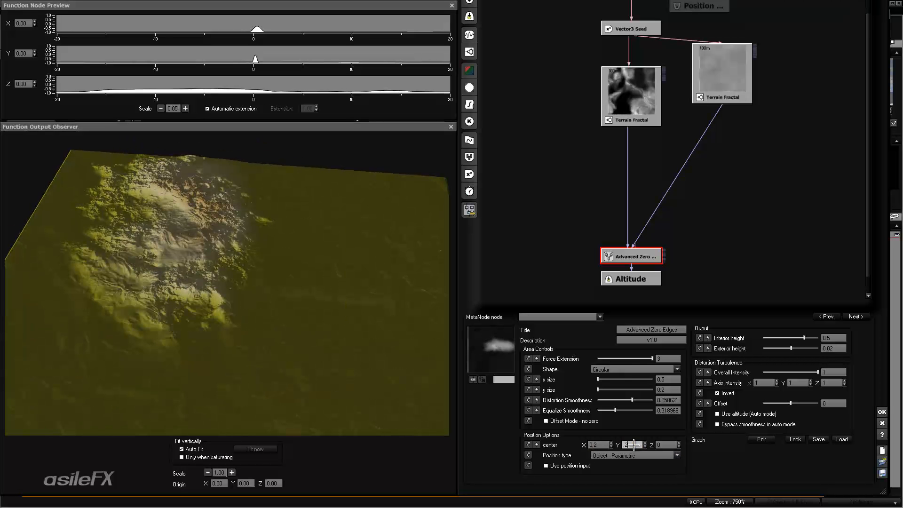
{"action": "type", "text": ".2"}
{"action": "key", "text": "Return"}
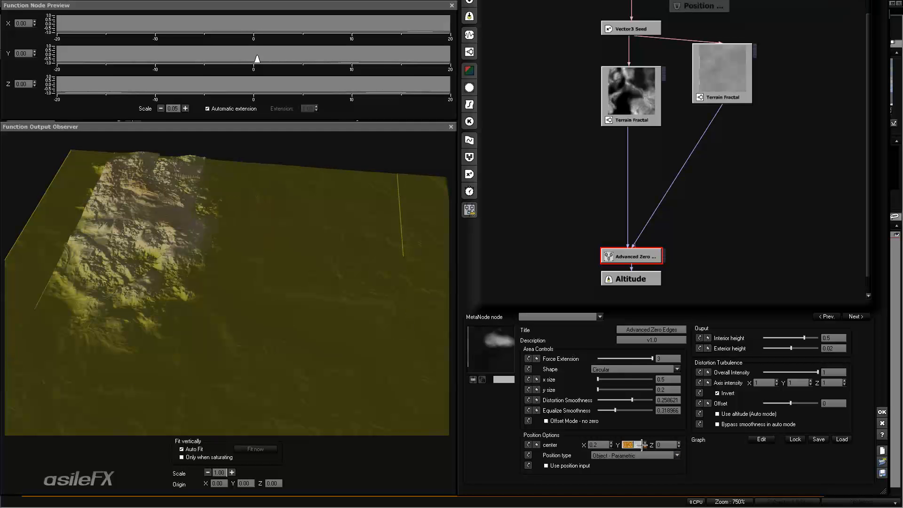
Set the Advanced Zero Edges center to Y -0.25 and X -0.25, and inspect the terrain's new position
{"action": "type", "text": "-.25"}
{"action": "key", "text": "Return"}
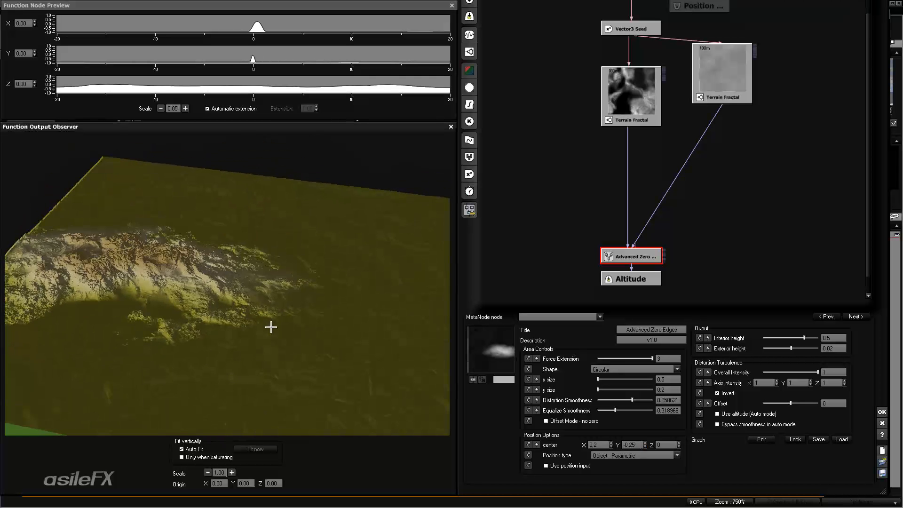
{"action": "left_click_drag", "start_coordinate": [271, 327], "coordinate": [301, 341]}
{"action": "left_click", "coordinate": [599, 445]}
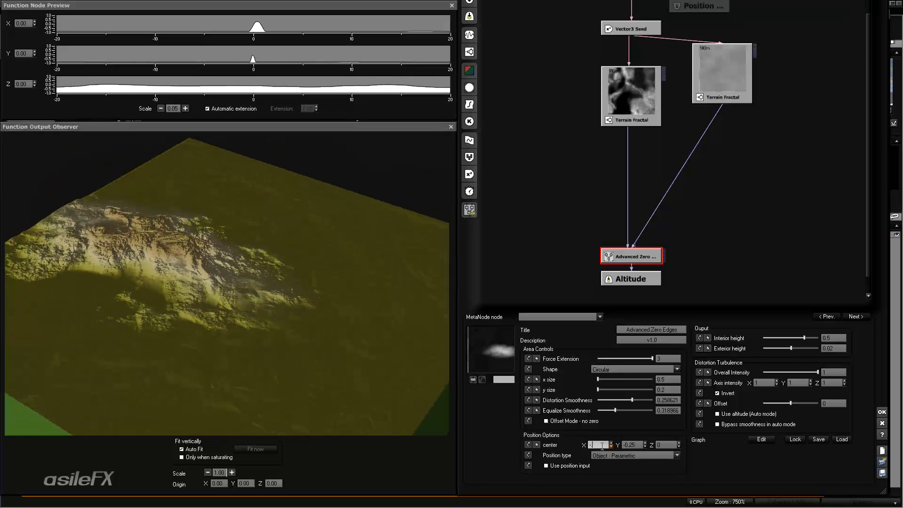
{"action": "type", "text": "-.25"}
{"action": "key", "text": "Return"}
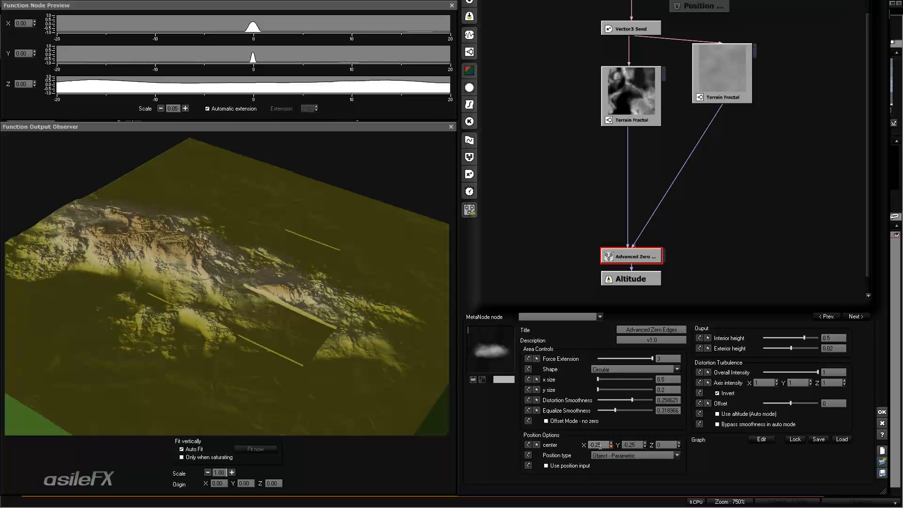
{"action": "left_click_drag", "start_coordinate": [314, 369], "coordinate": [389, 347]}
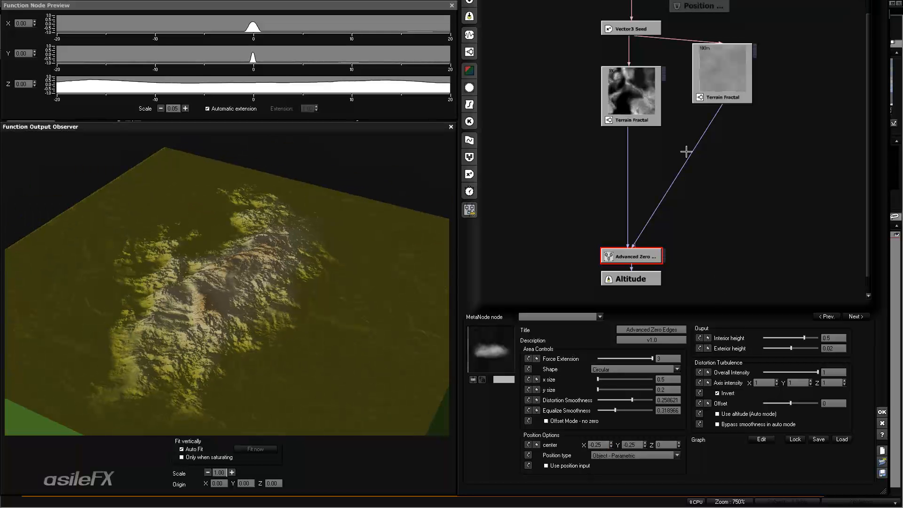
Place the Position Options input directly above Vector3 Seed and connect it there in place of the Position input
{"action": "scroll", "coordinate": [687, 152], "scroll_direction": "up", "scroll_amount": 3}
{"action": "left_click", "coordinate": [693, 78]}
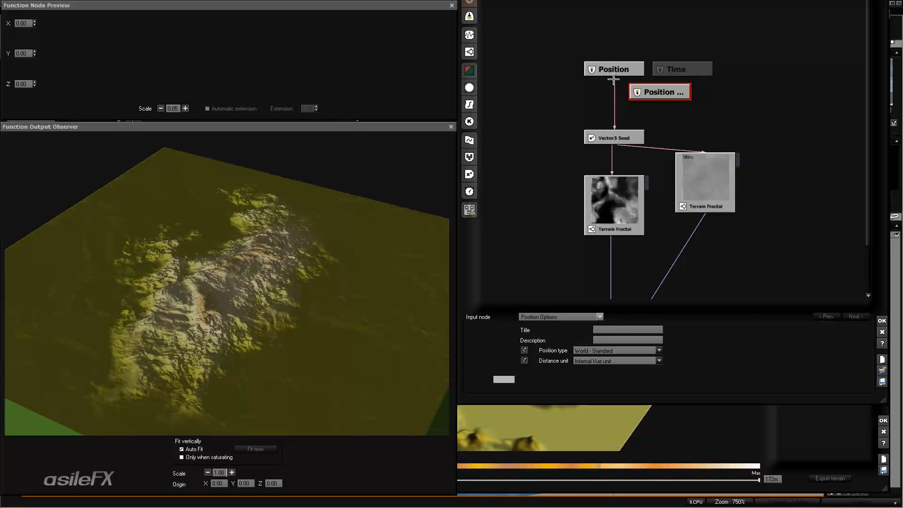
{"action": "left_click", "coordinate": [614, 73]}
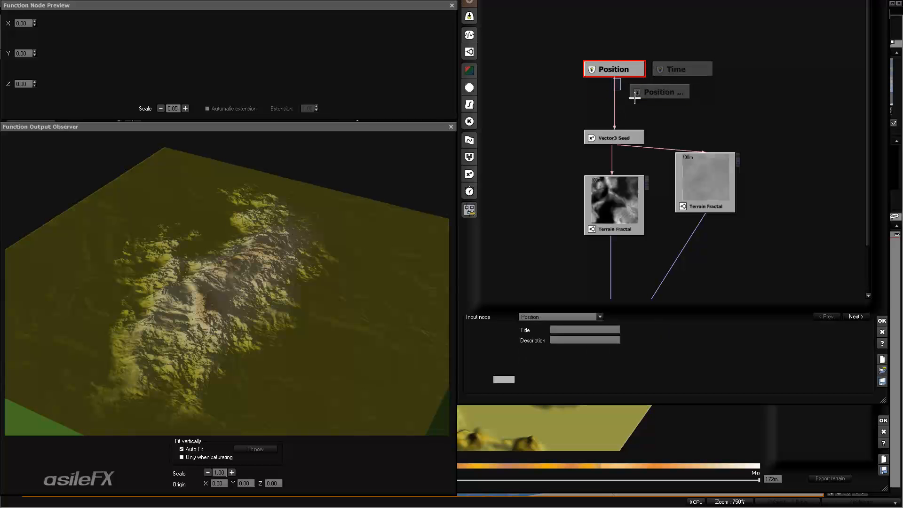
{"action": "left_click_drag", "start_coordinate": [635, 98], "coordinate": [614, 115]}
{"action": "left_click", "coordinate": [615, 83]}
{"action": "left_click", "coordinate": [618, 96]}
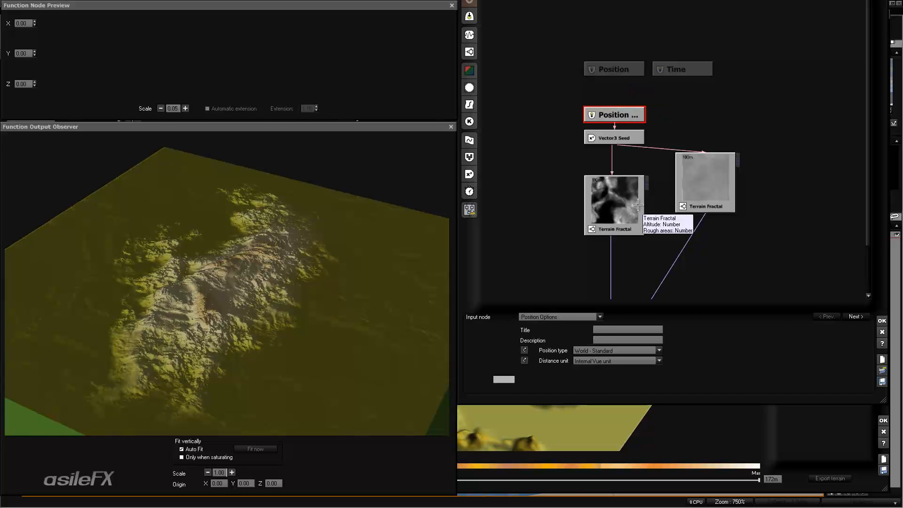
Accept the function graph and terrain edits, and inspect the procedural terrain up close in the main camera view
{"action": "left_click", "coordinate": [883, 320]}
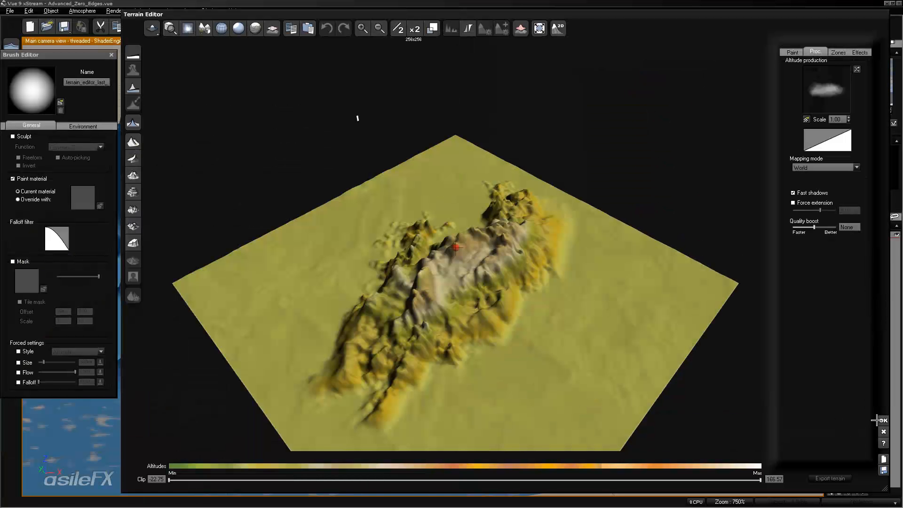
{"action": "left_click", "coordinate": [876, 421]}
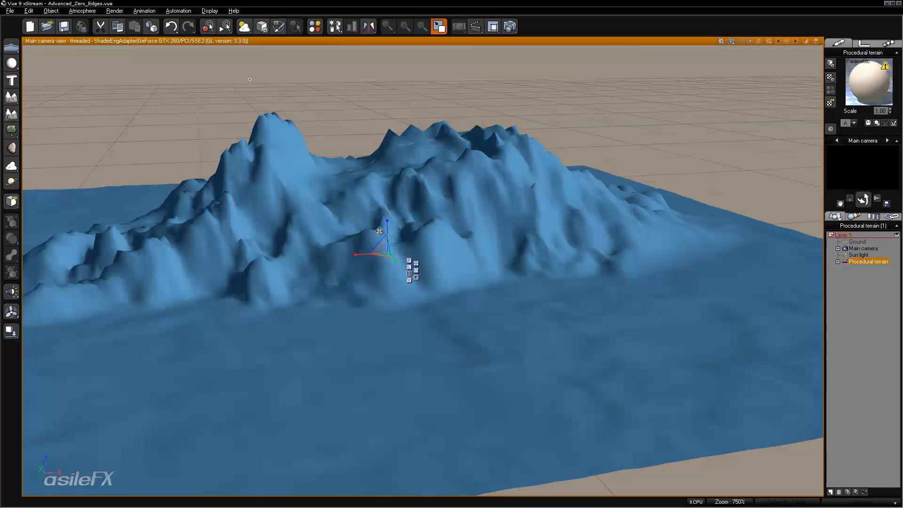
{"action": "left_click_drag", "start_coordinate": [389, 225], "coordinate": [391, 253]}
{"action": "scroll", "coordinate": [442, 259], "scroll_direction": "up", "scroll_amount": 2}
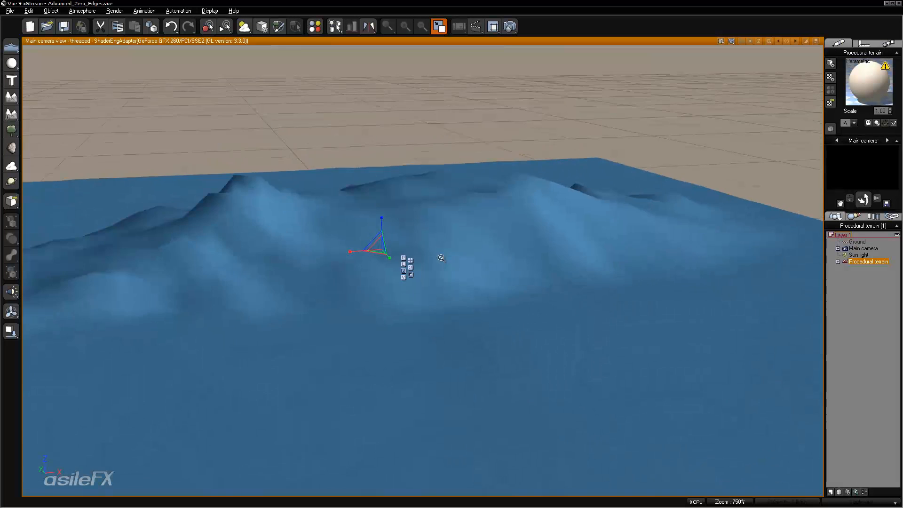
{"action": "scroll", "coordinate": [442, 258], "scroll_direction": "up", "scroll_amount": 4}
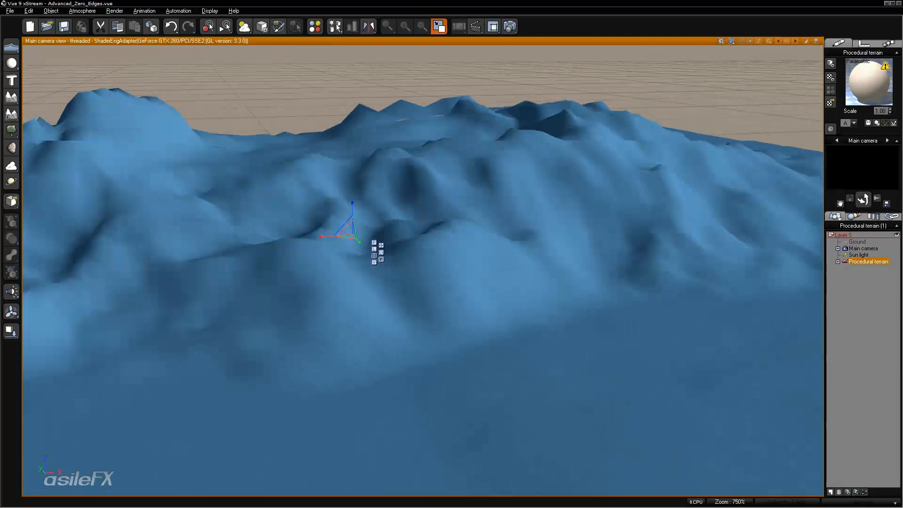
{"action": "right_click_drag", "start_coordinate": [441, 258], "coordinate": [715, 282]}
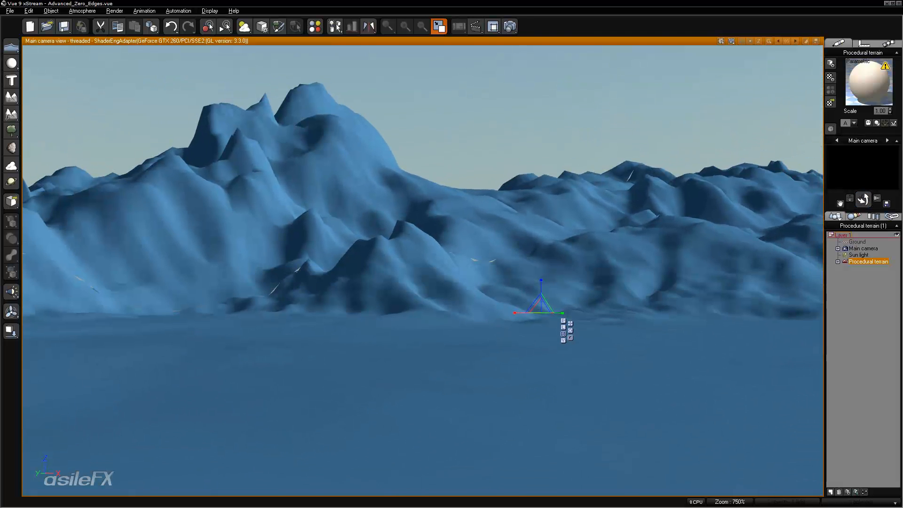
{"action": "right_click_drag", "start_coordinate": [439, 349], "coordinate": [431, 349]}
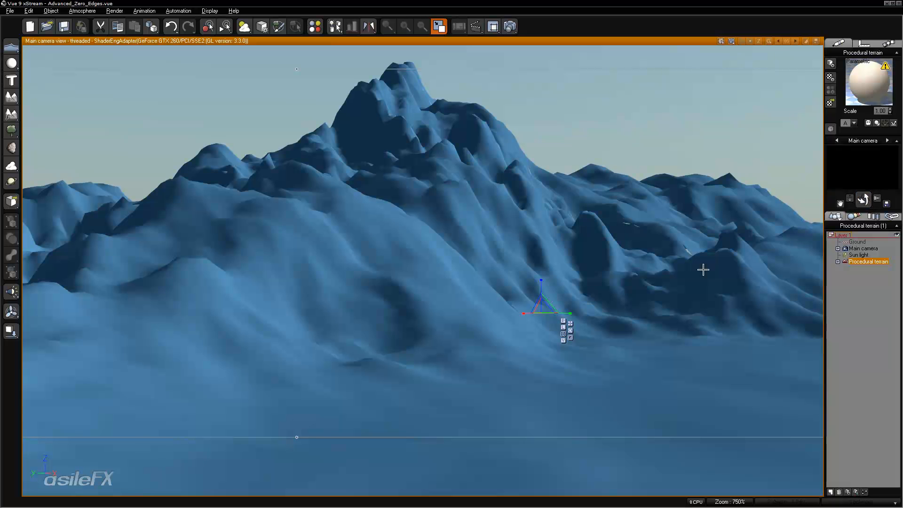
Reopen the procedural terrain in the Terrain Editor, review its procedural altitude settings and accept them
{"action": "right_click", "coordinate": [703, 270]}
{"action": "left_click", "coordinate": [748, 197]}
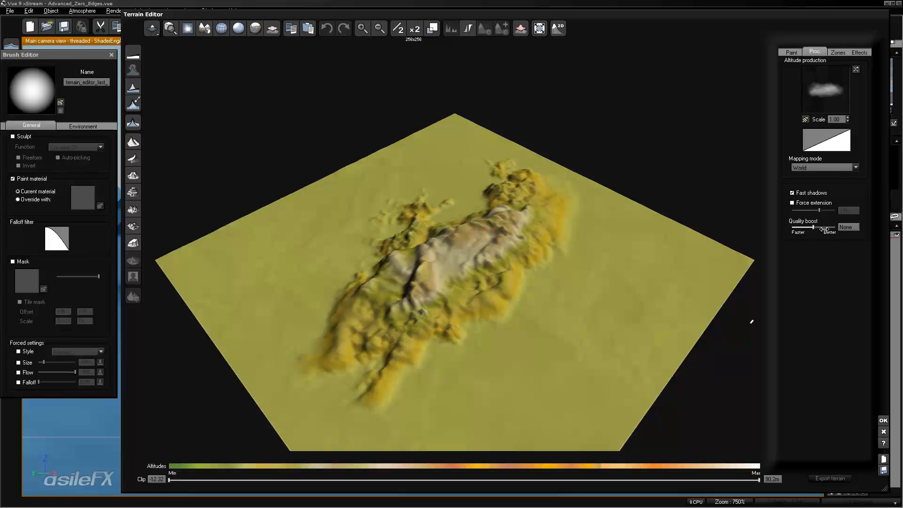
{"action": "left_click", "coordinate": [883, 420]}
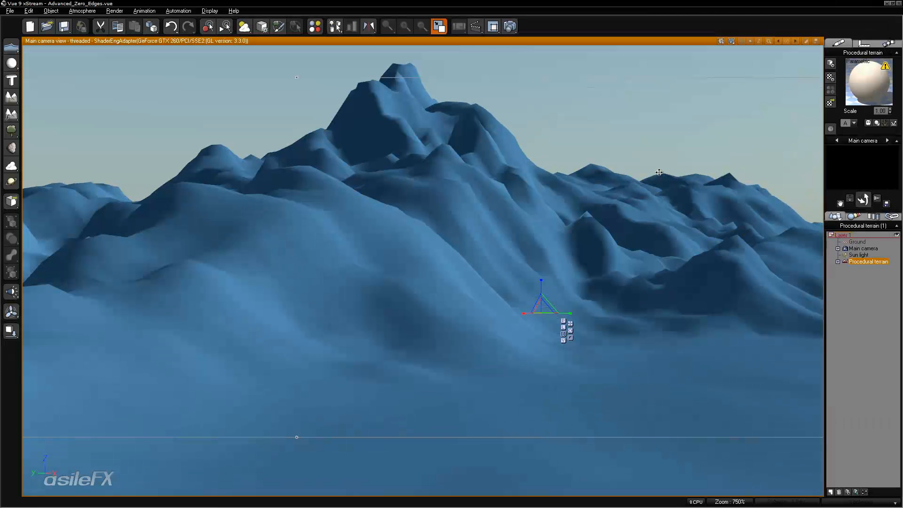
Frame the mountain peak and configure a Final-quality render to screen at 800x450
{"action": "right_click_drag", "start_coordinate": [497, 185], "coordinate": [547, 215]}
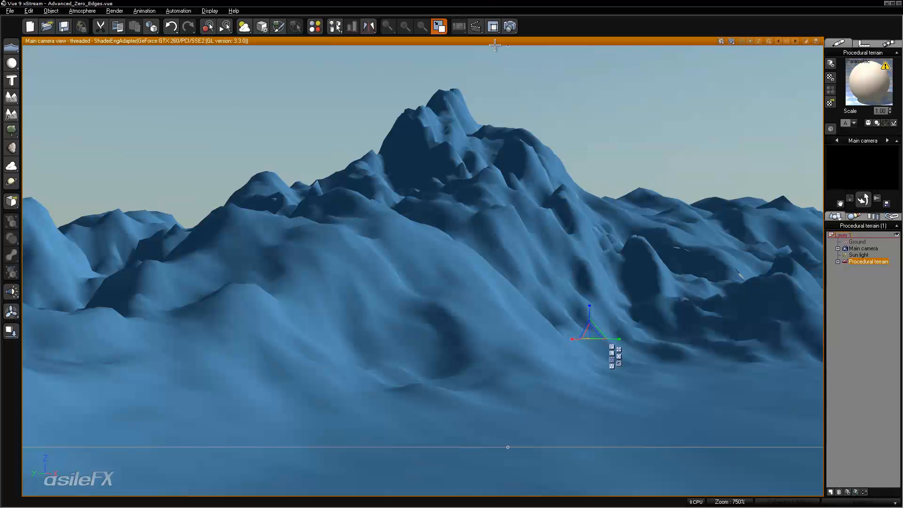
{"action": "left_click", "coordinate": [509, 26]}
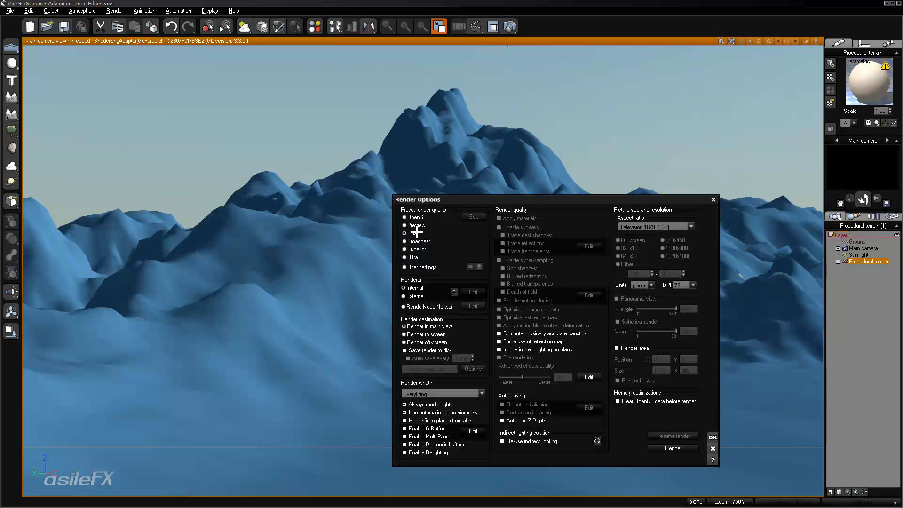
{"action": "left_click", "coordinate": [445, 335]}
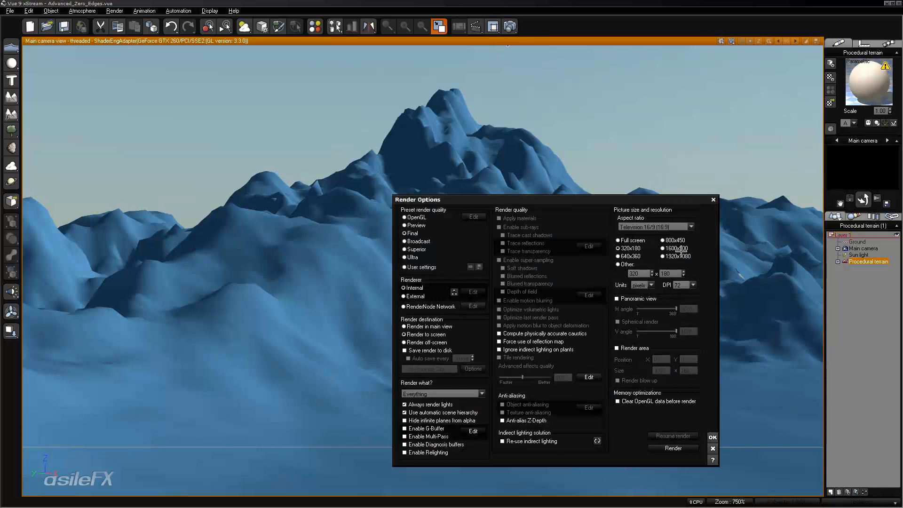
{"action": "left_click", "coordinate": [678, 241]}
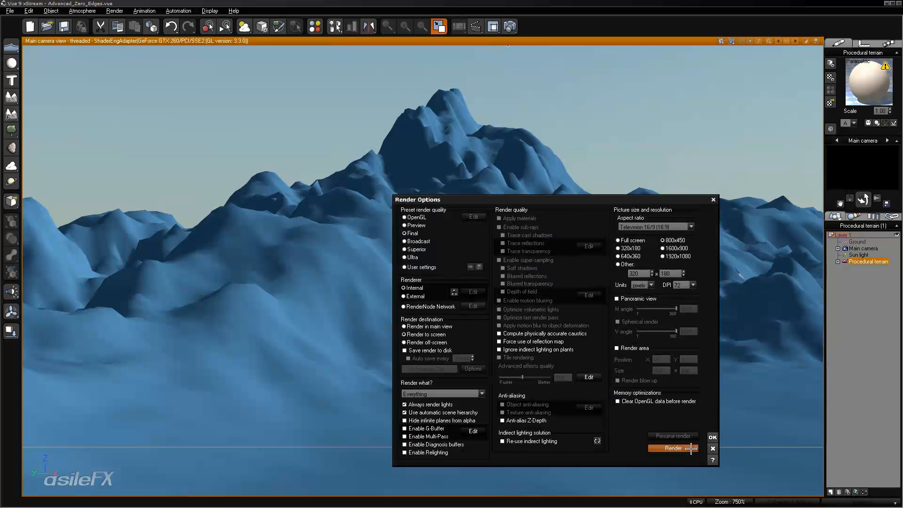